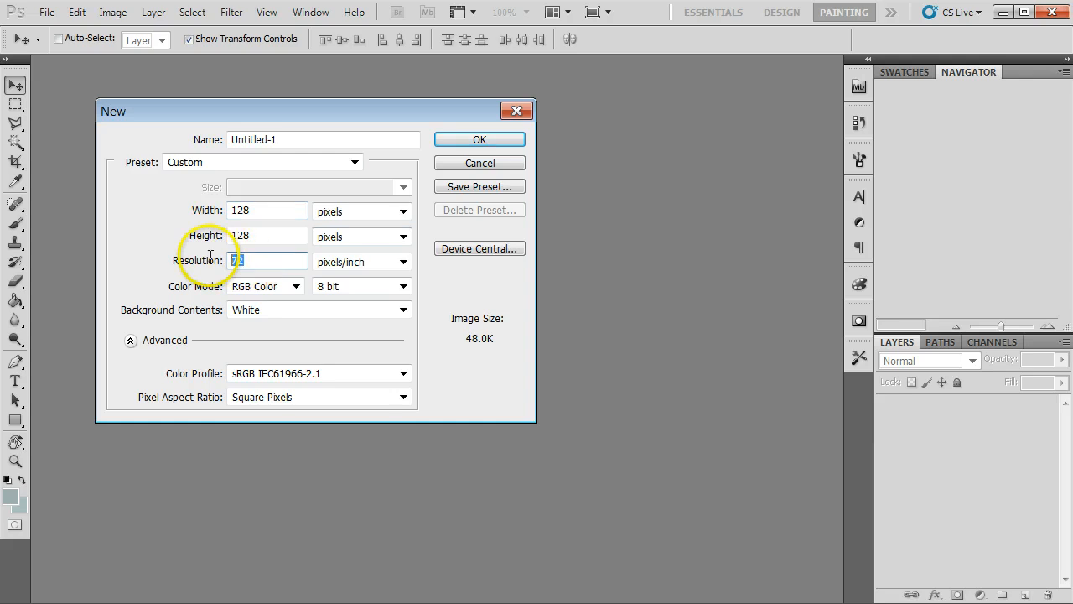
Name the new 128 × 128 pixel document Tile_pieces, create it and view it at 300%
drag(304, 138, 157, 138)
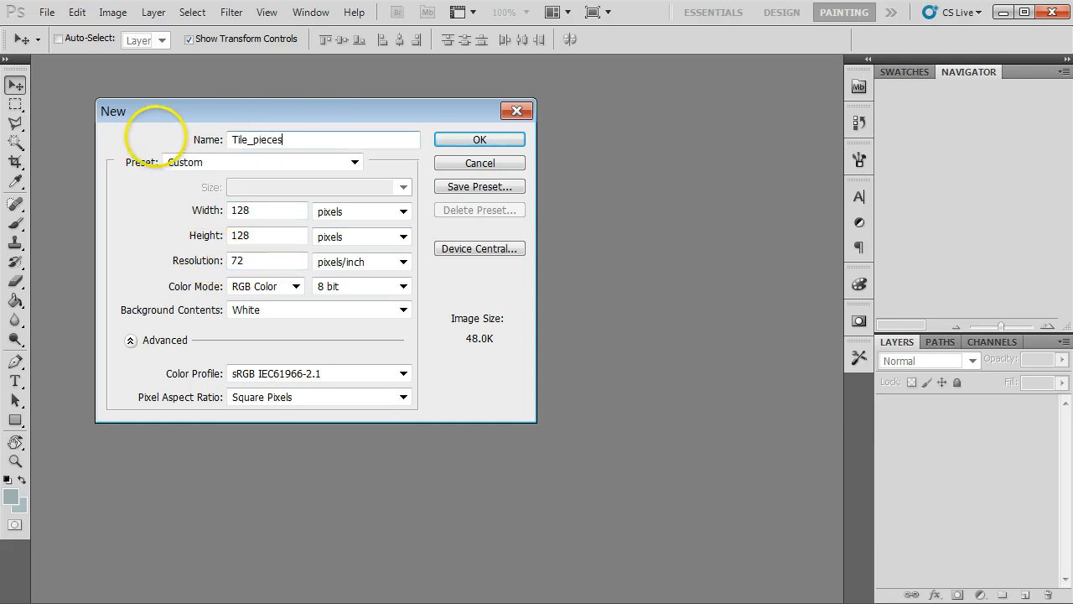
click(478, 139)
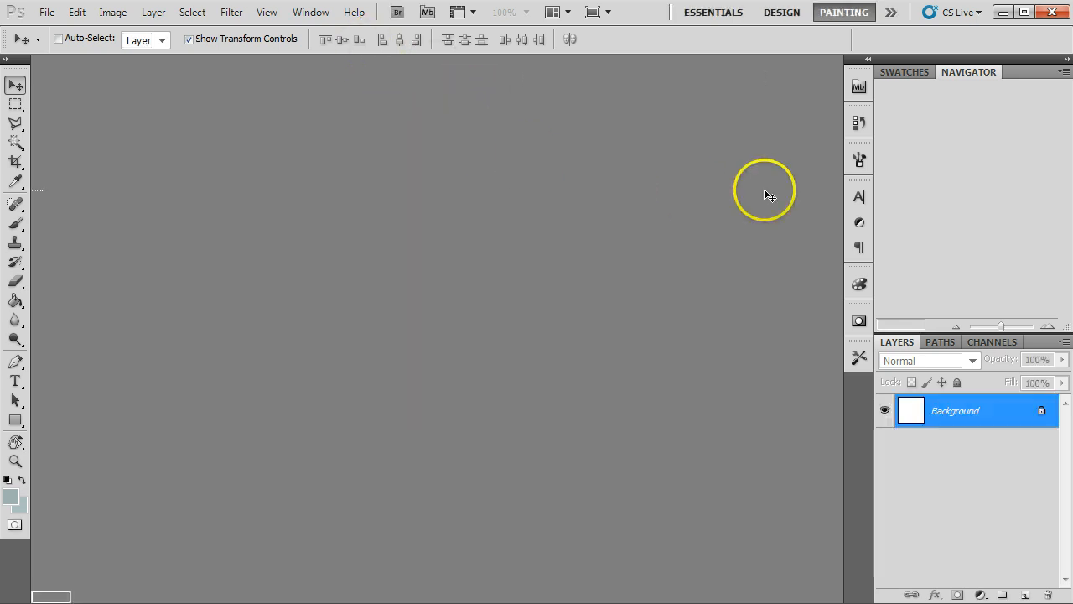
click(1048, 325)
click(1047, 325)
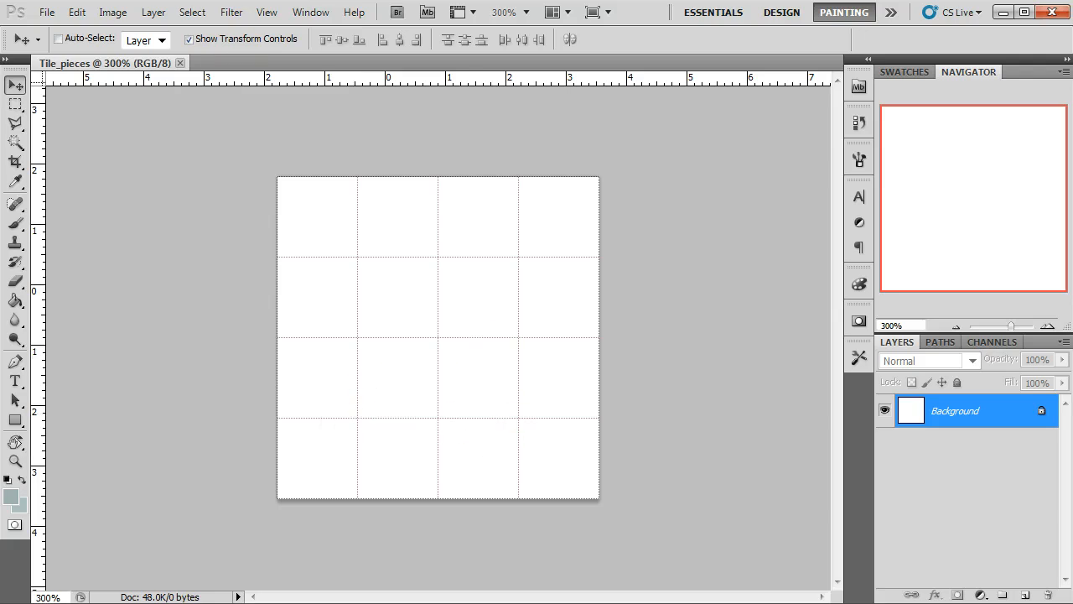
Review the gridline spacing, its unit and the number of subdivisions in the Guides, Grid & Slices preferences
click(47, 12)
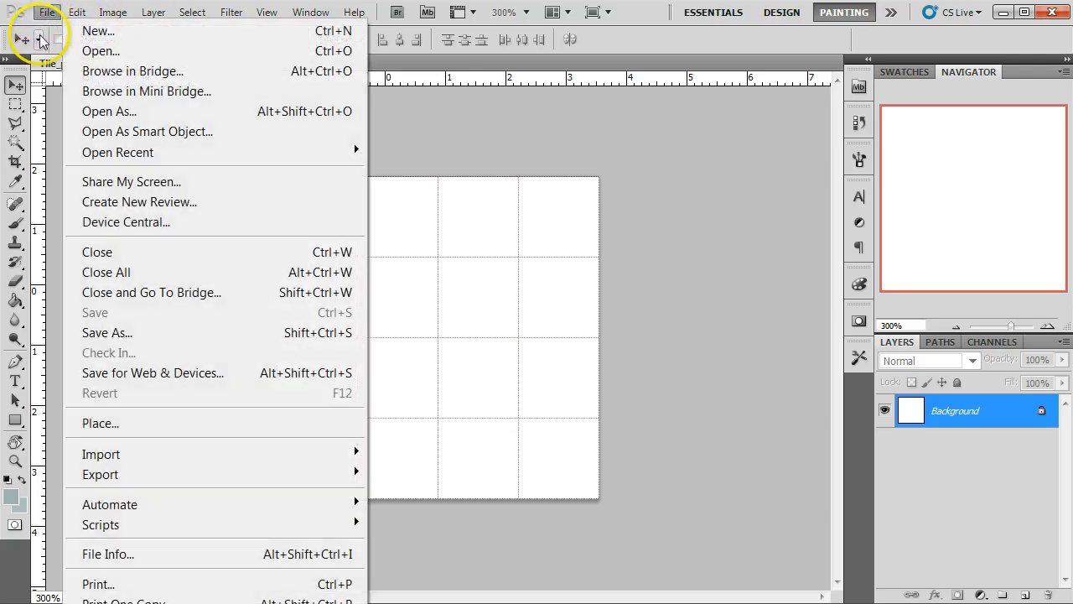
mouse_move(87, 8)
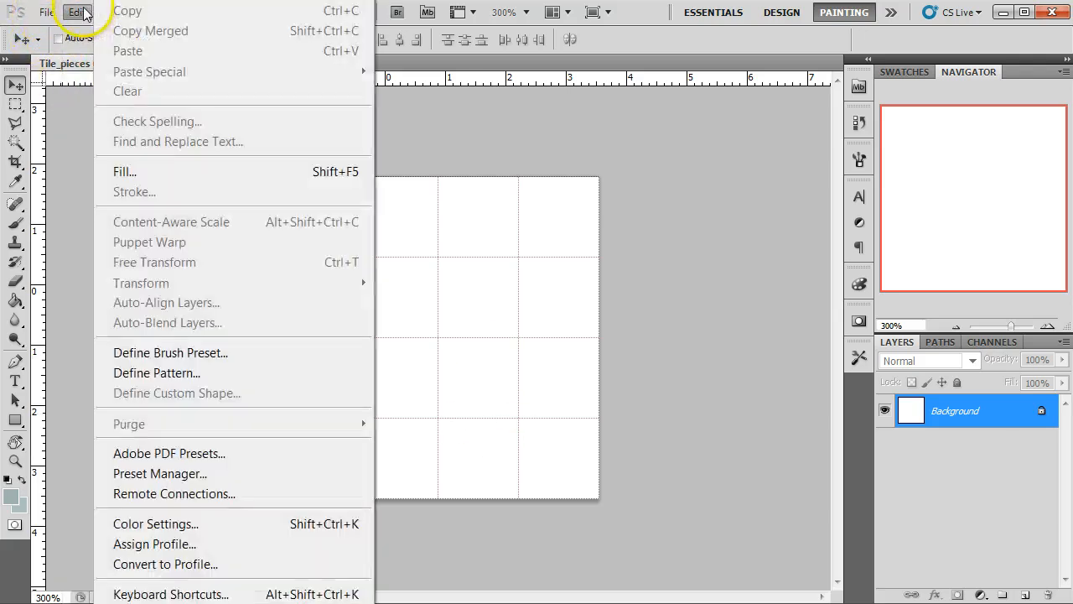
mouse_move(193, 602)
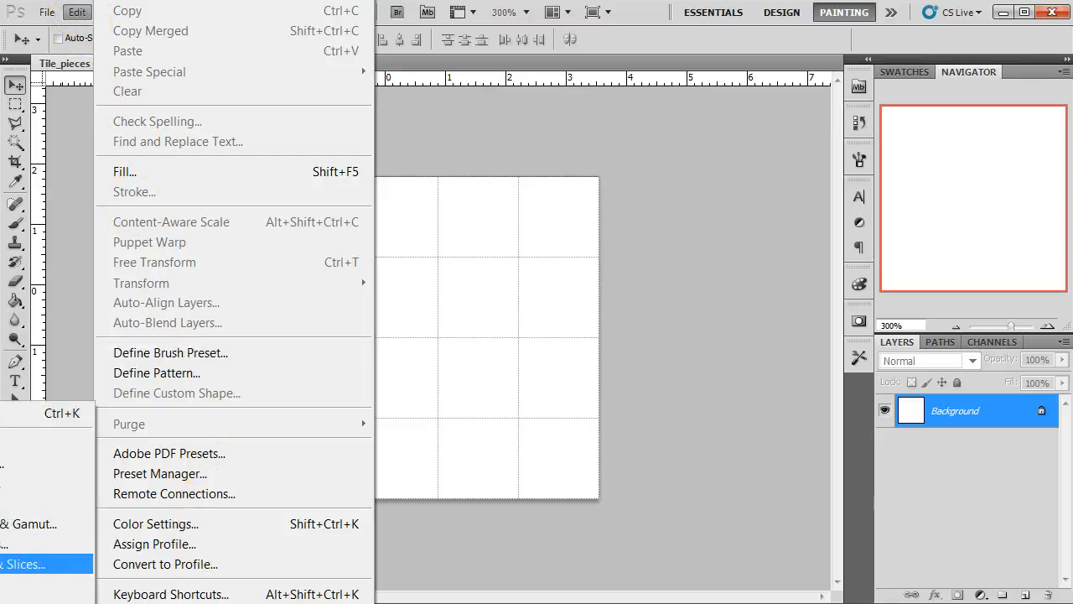
click(34, 565)
drag(297, 307, 475, 53)
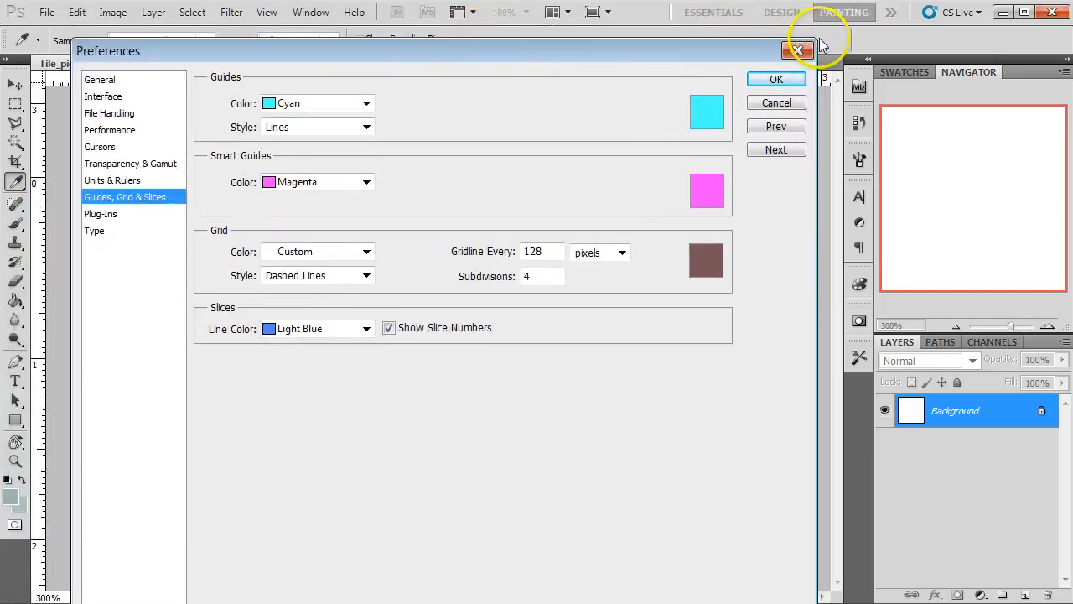
click(551, 252)
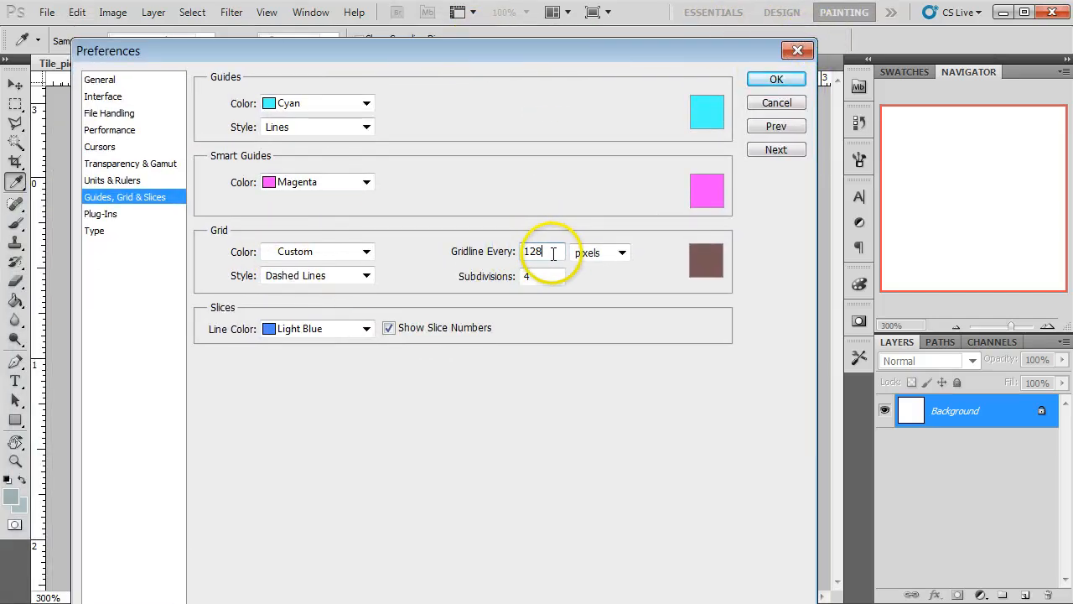
drag(554, 253, 479, 249)
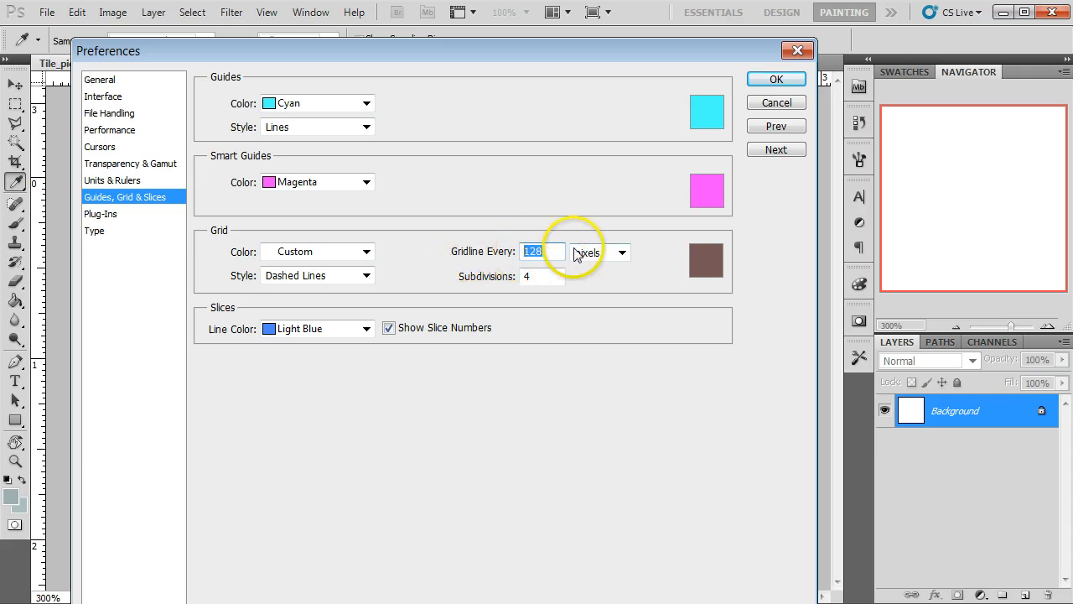
click(541, 278)
drag(542, 277, 490, 278)
drag(612, 52, 604, 257)
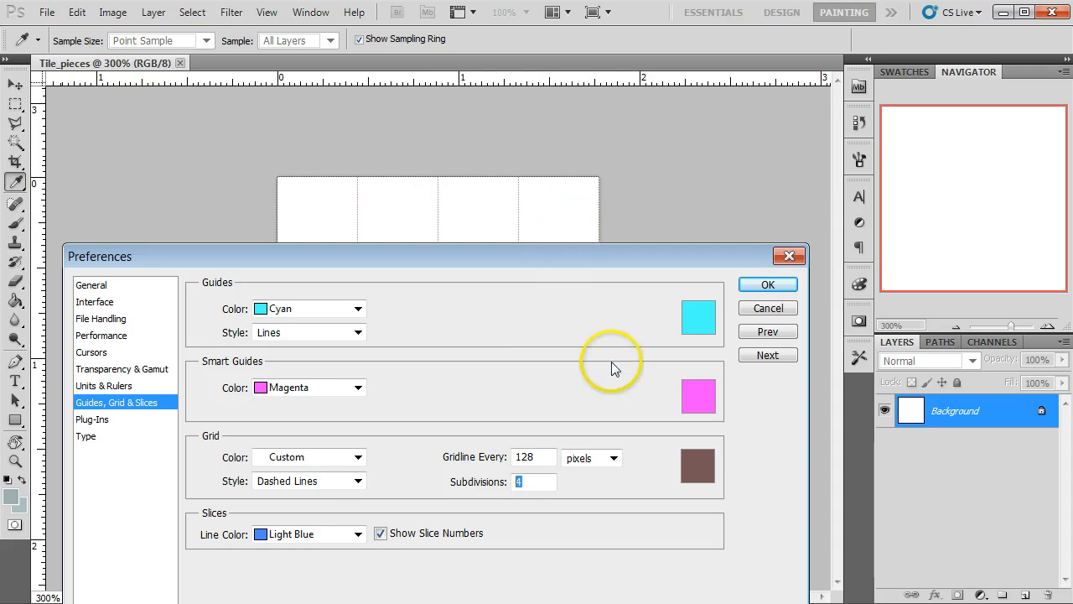
click(763, 284)
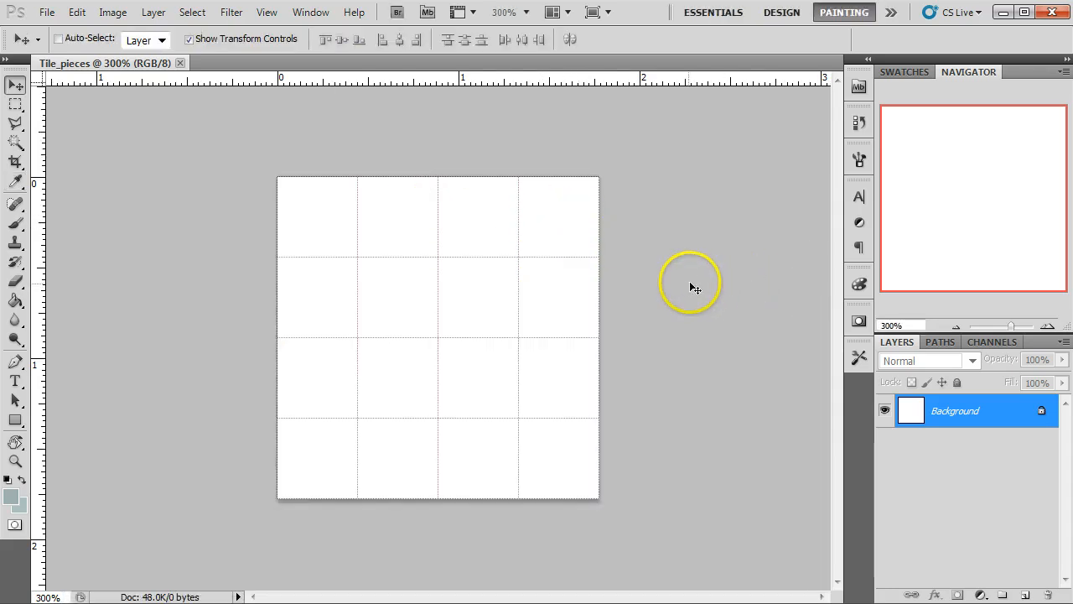
Convert the locked Background layer into a regular layer named Base, with Normal mode and 100% opacity
click(1047, 326)
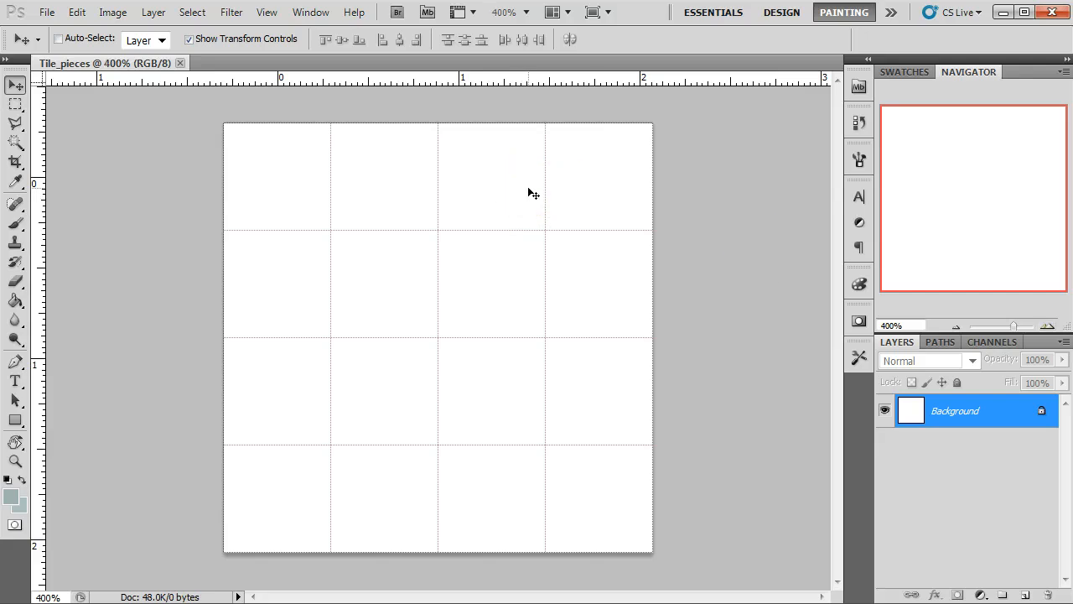
key(b)
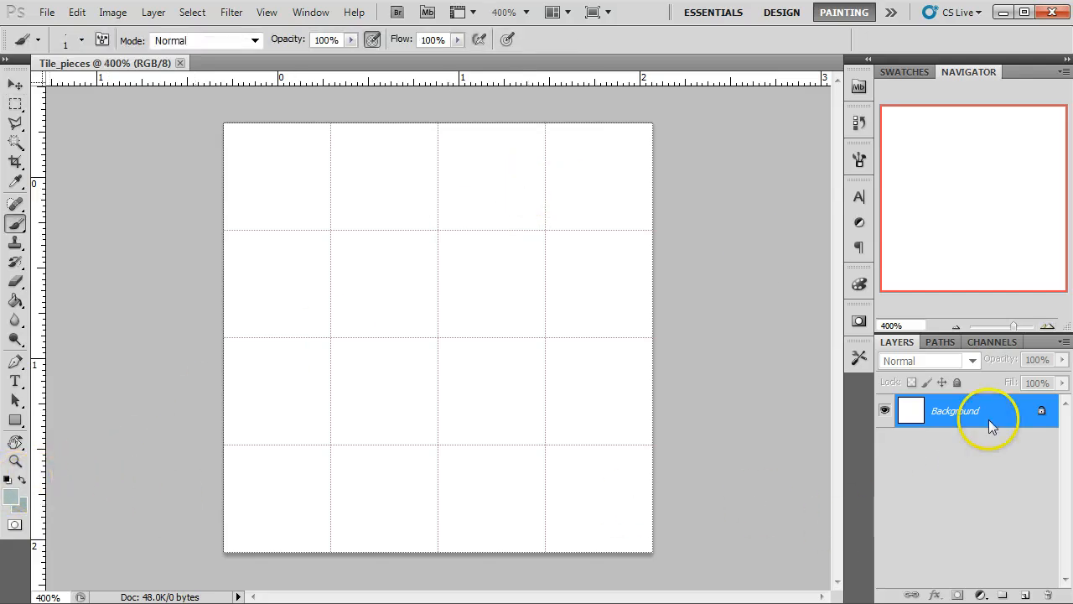
double_click(958, 412)
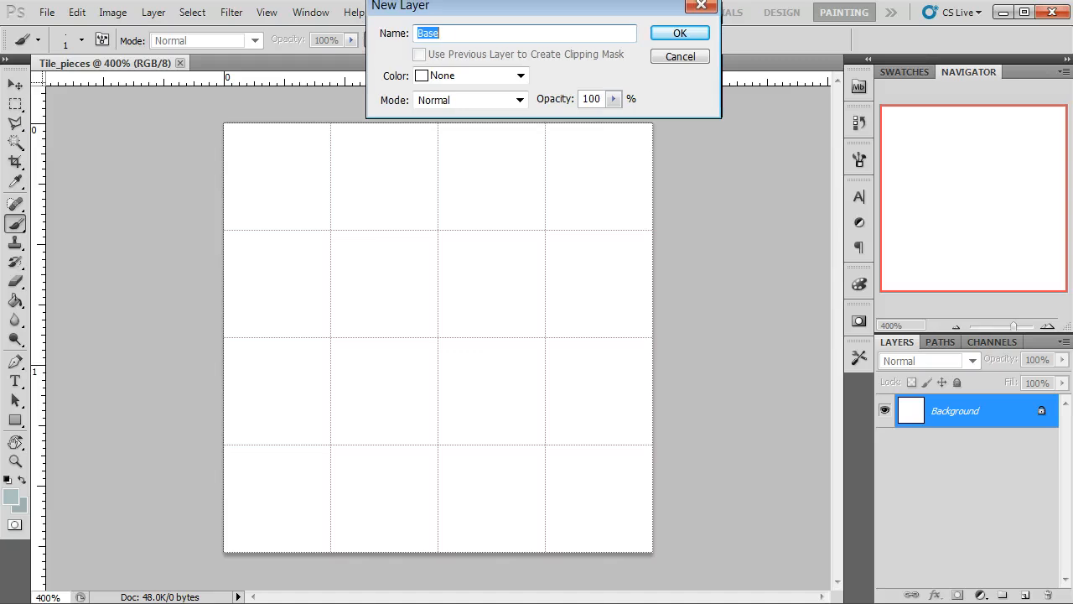
drag(593, 2, 593, 124)
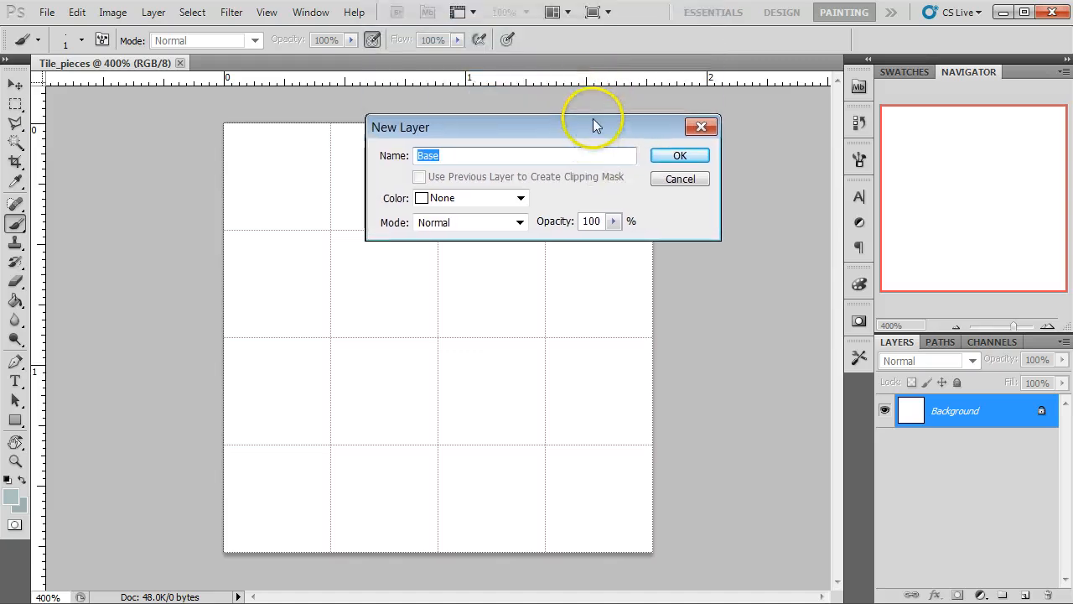
click(684, 156)
Fill the whole Base layer with the light grey-blue foreground colour using the Paint Bucket and hide the grid
key(g)
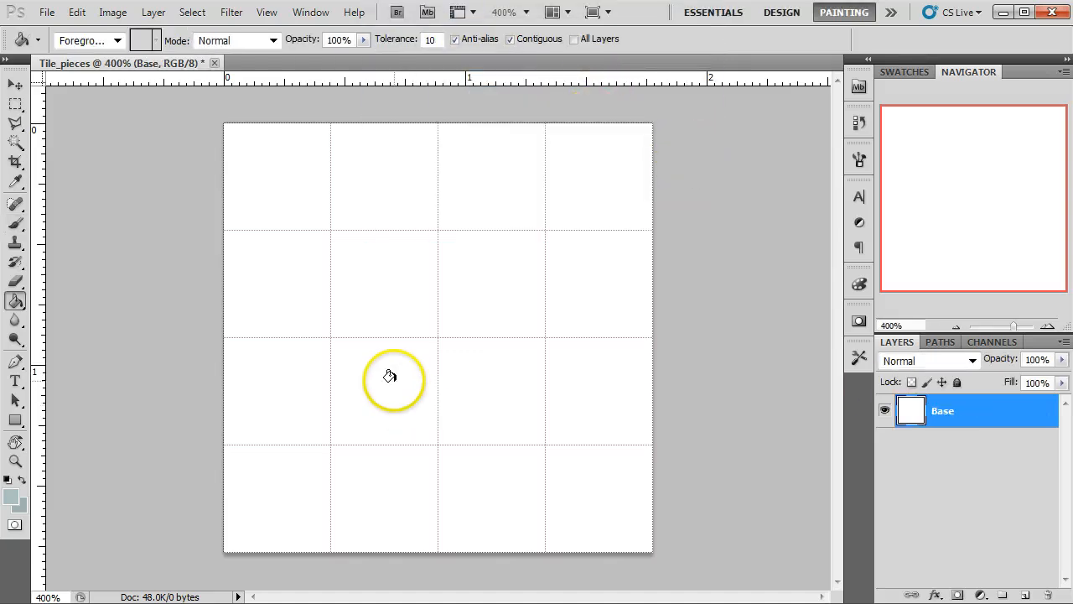
click(390, 376)
key(v)
key(ctrl+h)
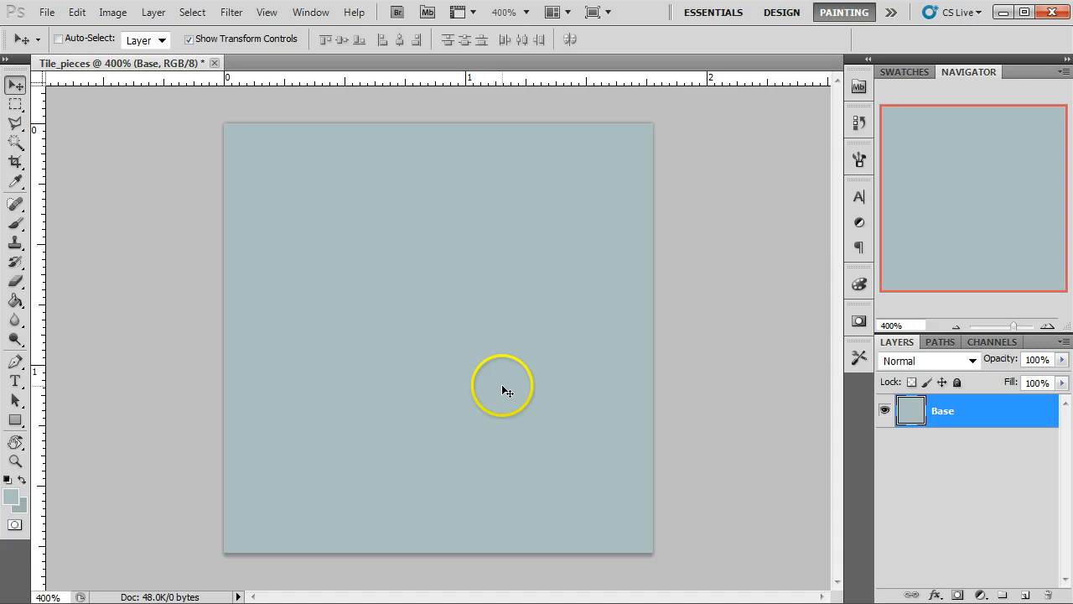
Check the base colour's values, swap foreground and background colours, and confirm the darker grey-blue a1b1b1 as foreground
key(b)
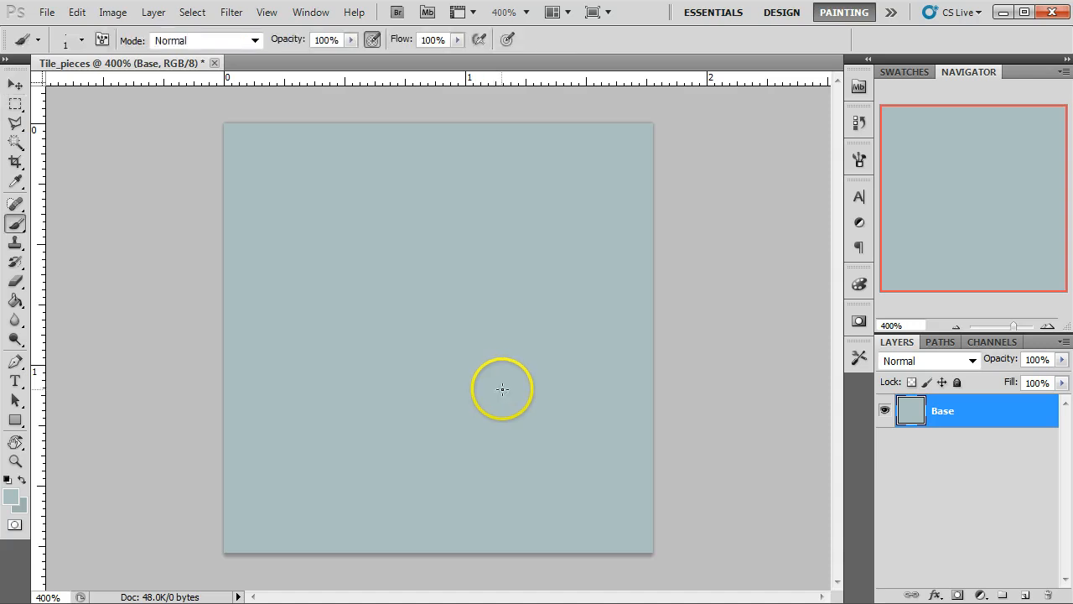
click(11, 496)
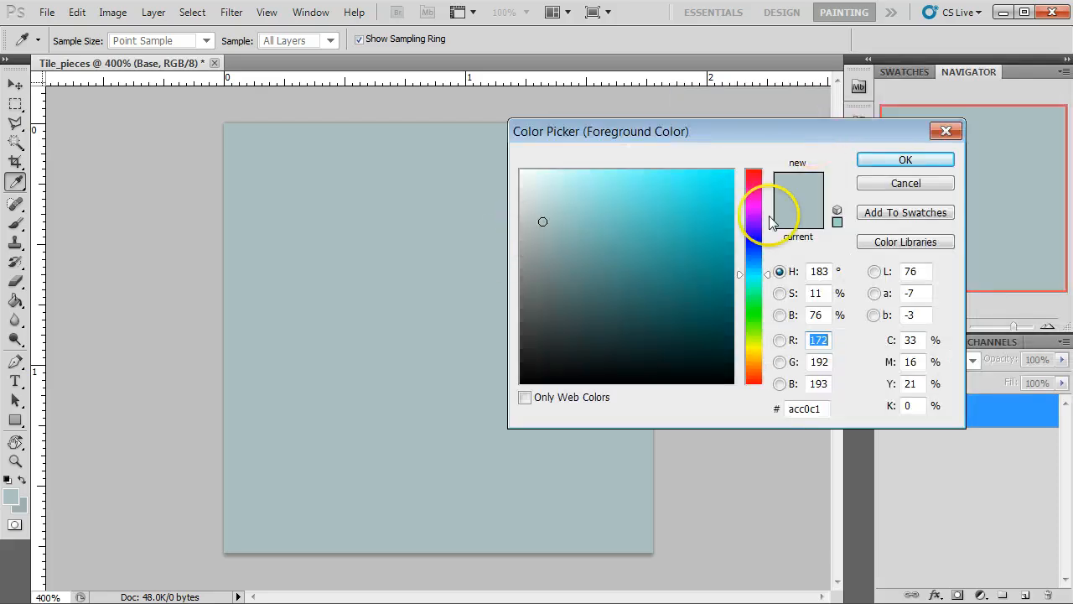
click(904, 183)
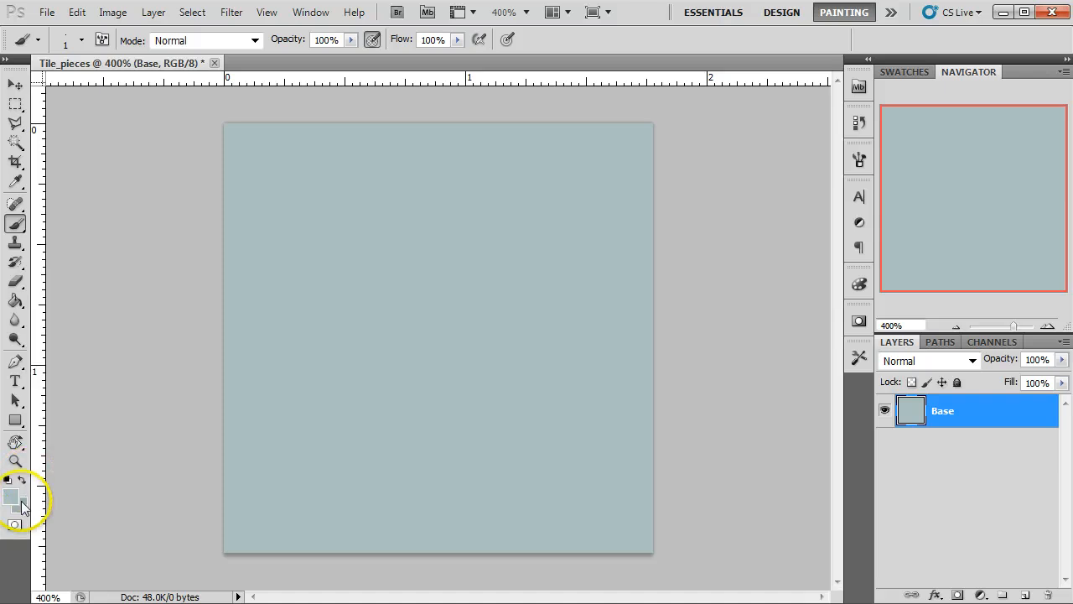
click(11, 497)
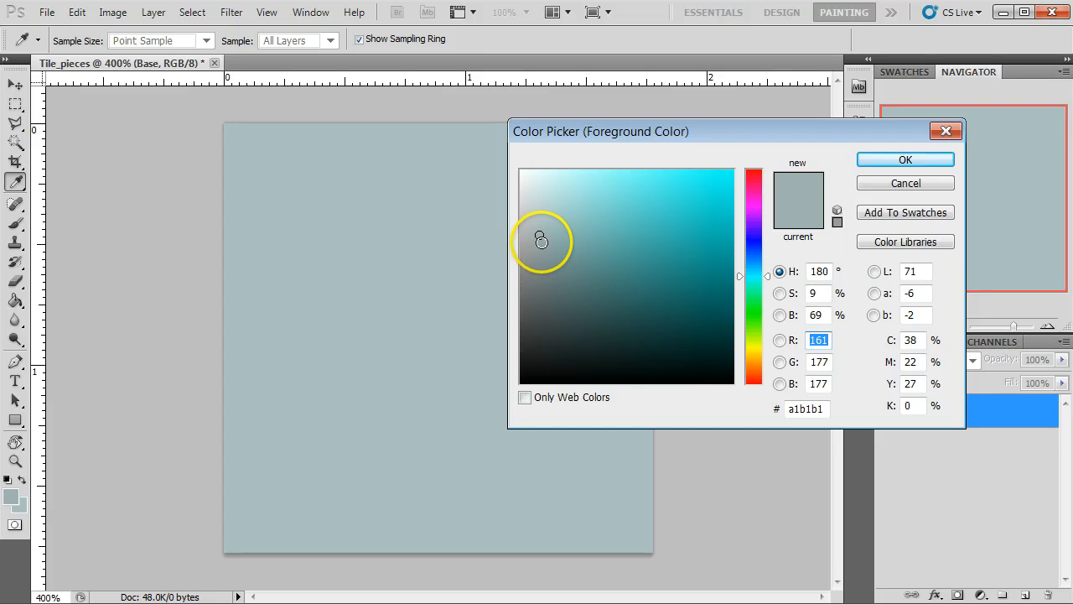
click(869, 161)
Add a new layer above Base and name it shadow
click(1026, 595)
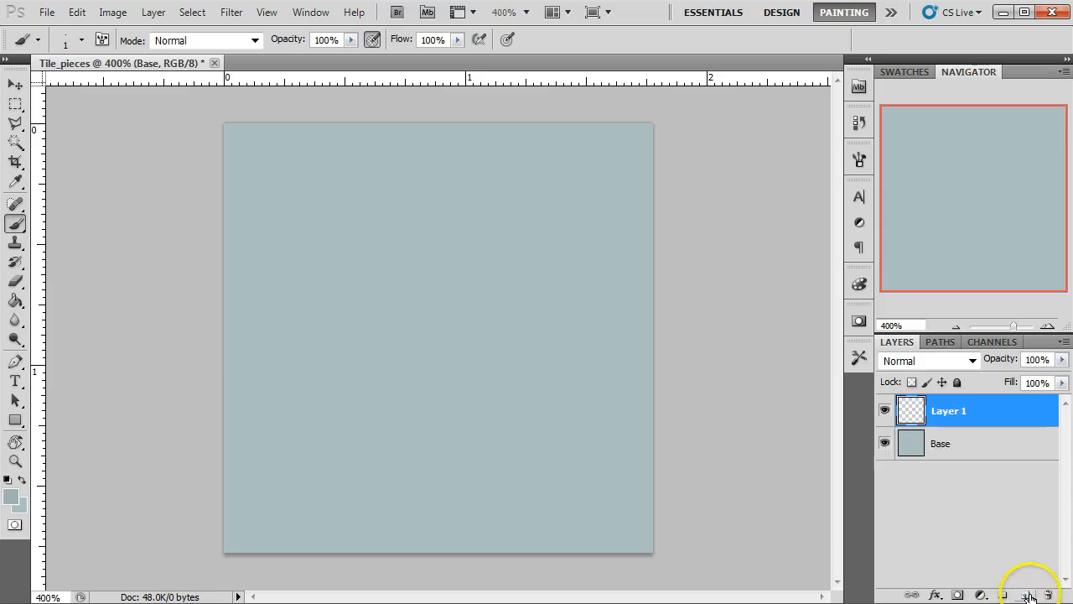
double_click(948, 417)
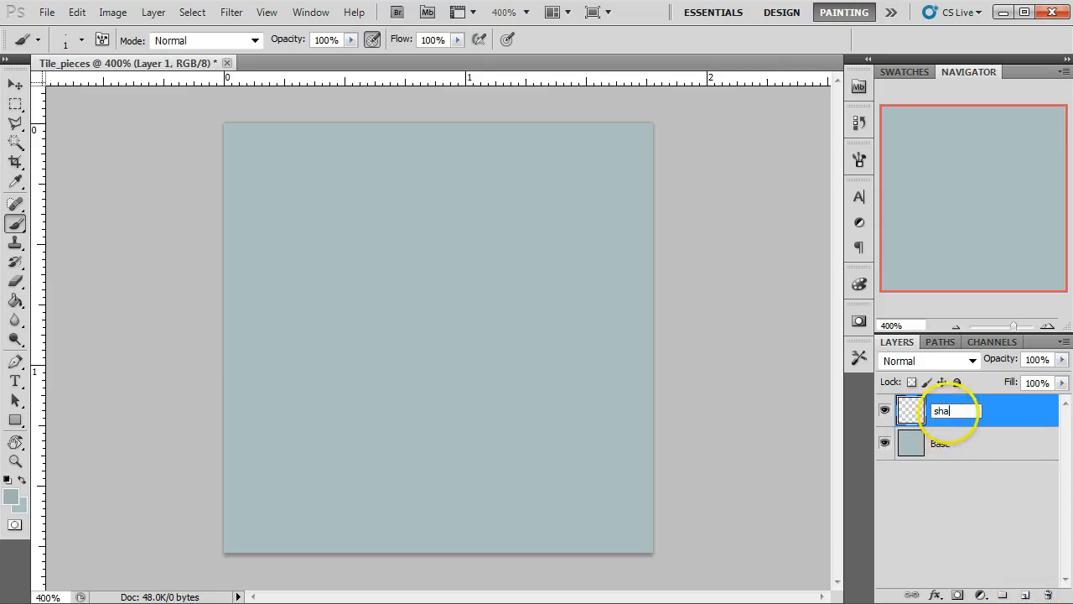
key(Return)
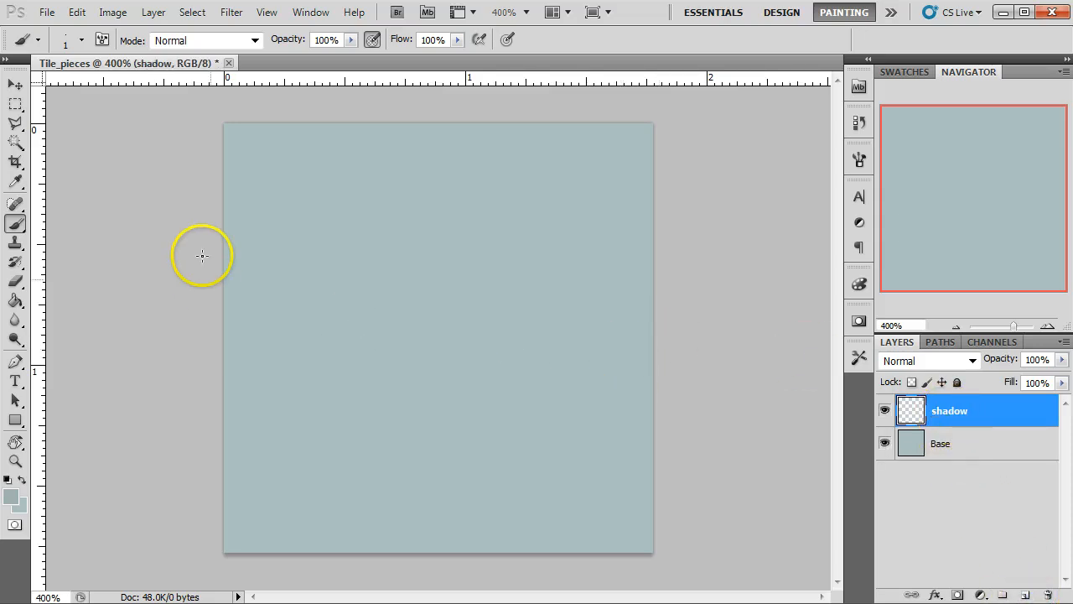
Set the Rectangular Marquee tool's feather to 2 px
click(15, 104)
drag(176, 41, 128, 42)
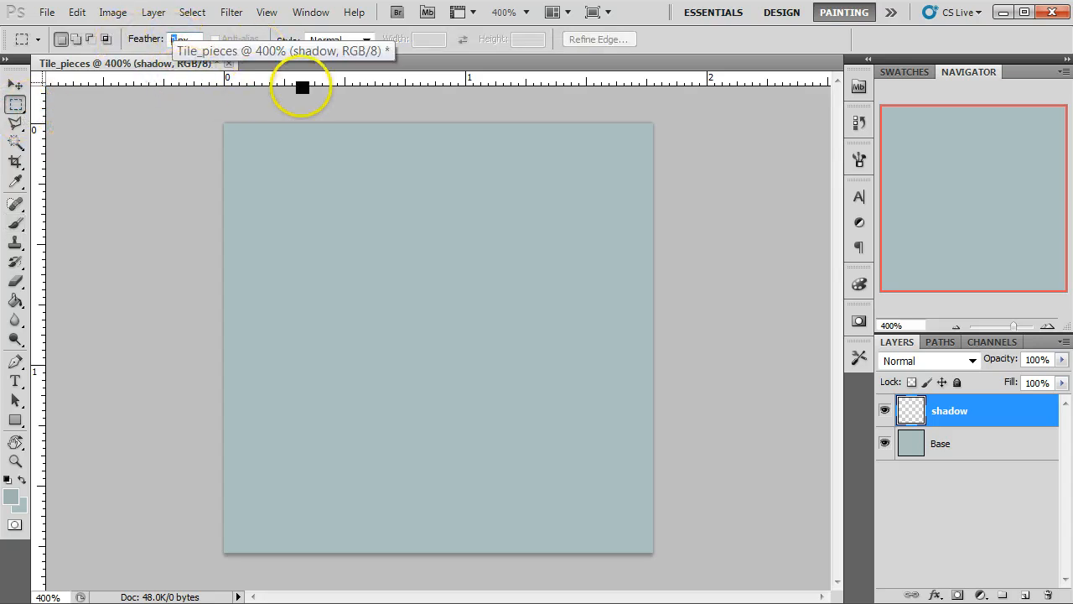
text(2)
key(Return)
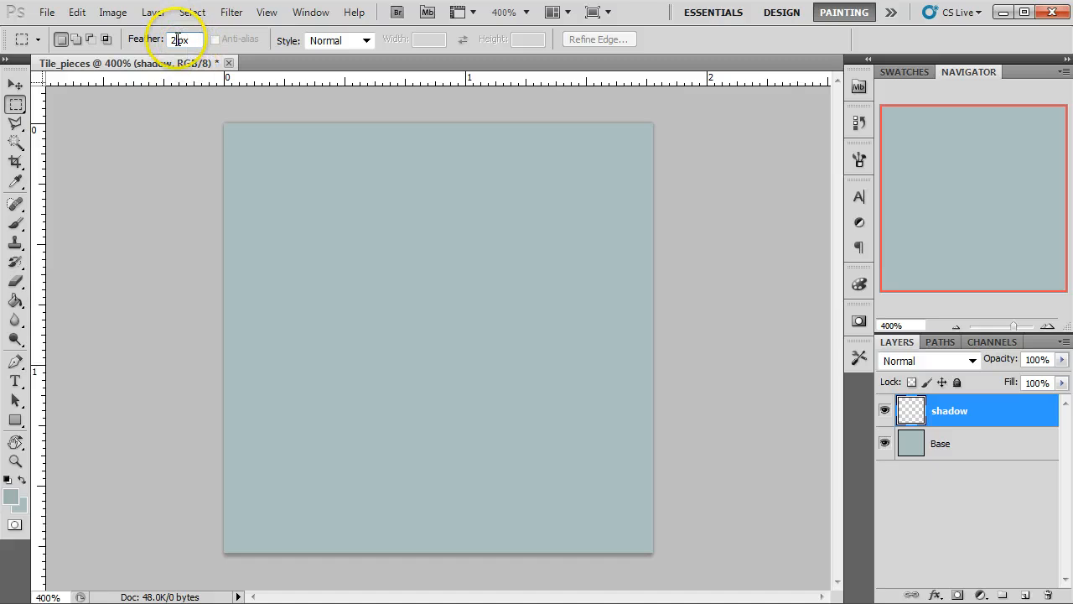
Try a 5 px feather with a small rectangular selection just below and right of the canvas centre
text(5)
key(Return)
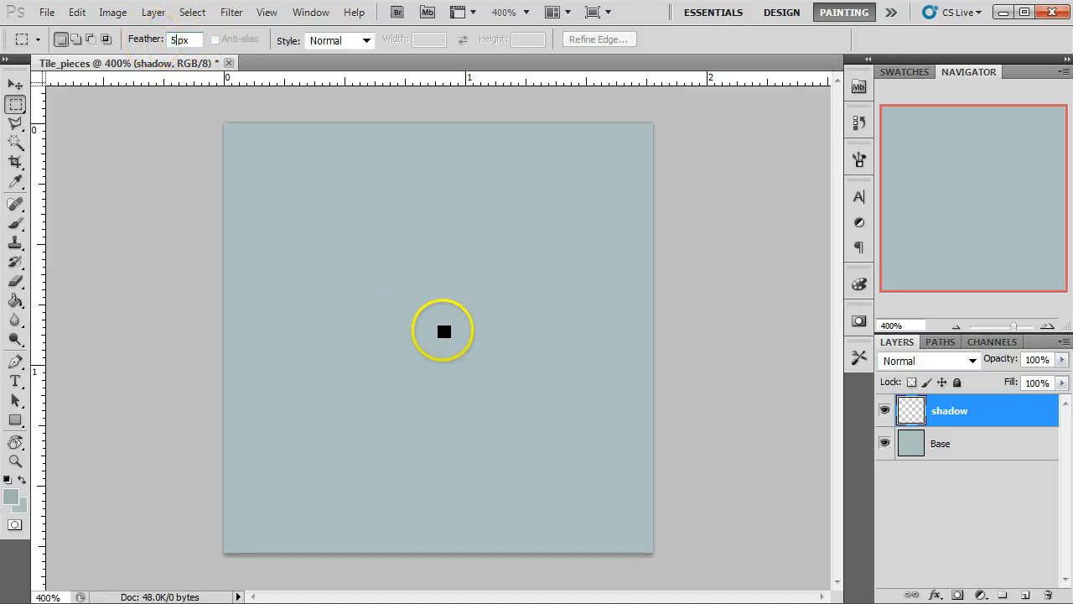
drag(447, 341, 532, 414)
Set the marquee feather to 2 px and draw a soft-cornered rectangular selection extending down and right from the canvas centre
double_click(178, 42)
text(2)
key(Return)
click(444, 331)
drag(444, 332, 565, 435)
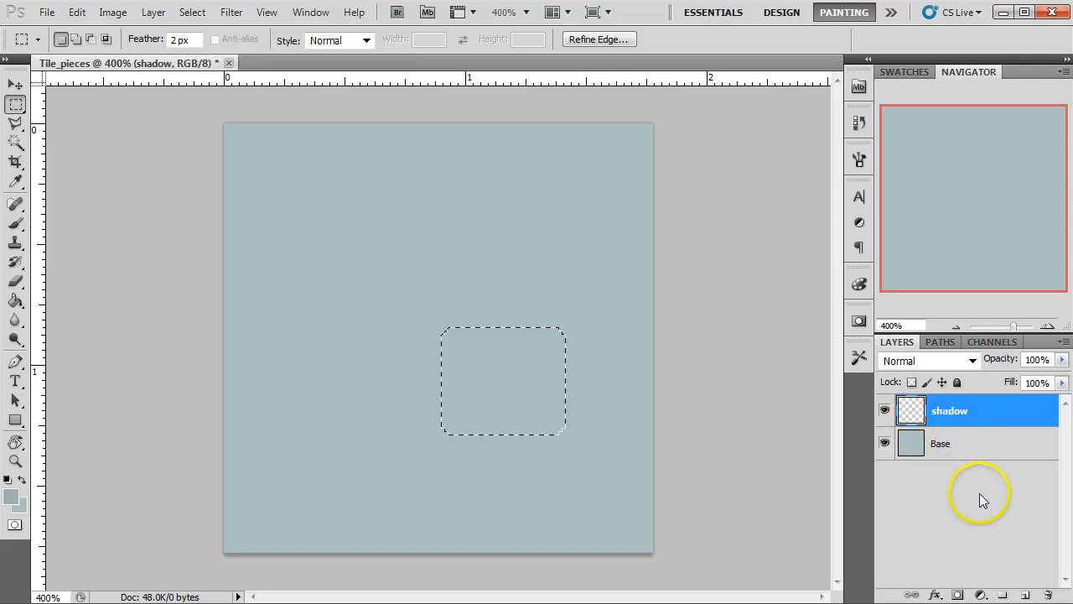
Fill the feathered selection on the shadow layer with the darker grey-blue foreground colour
key(g)
click(498, 387)
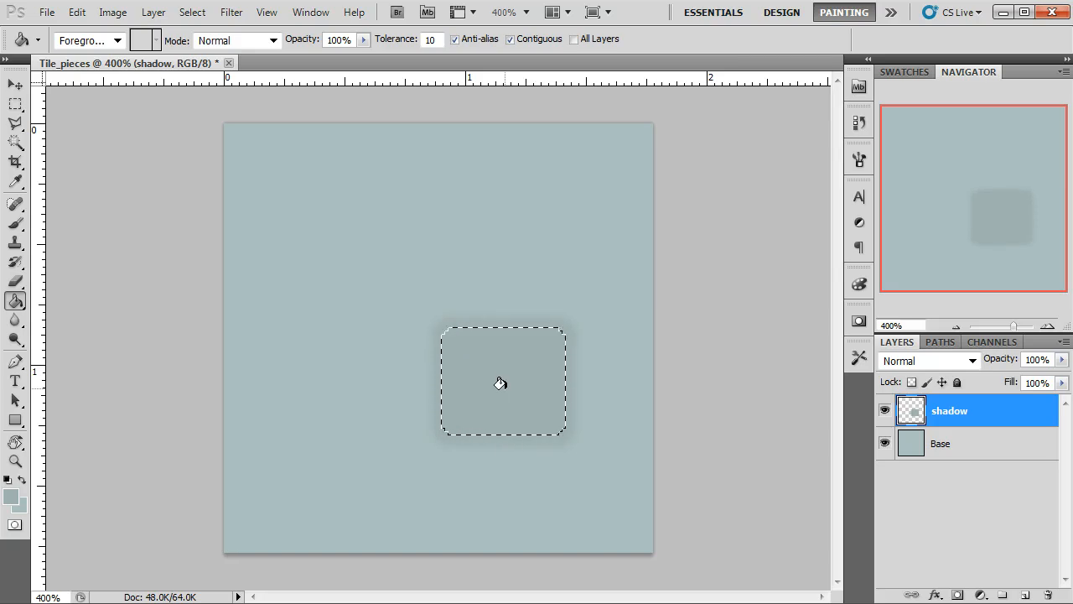
key(v)
Load the shadow layer's shape as a selection, invert it, delete the faint outer pixels and deselect
ctrl+click(911, 410)
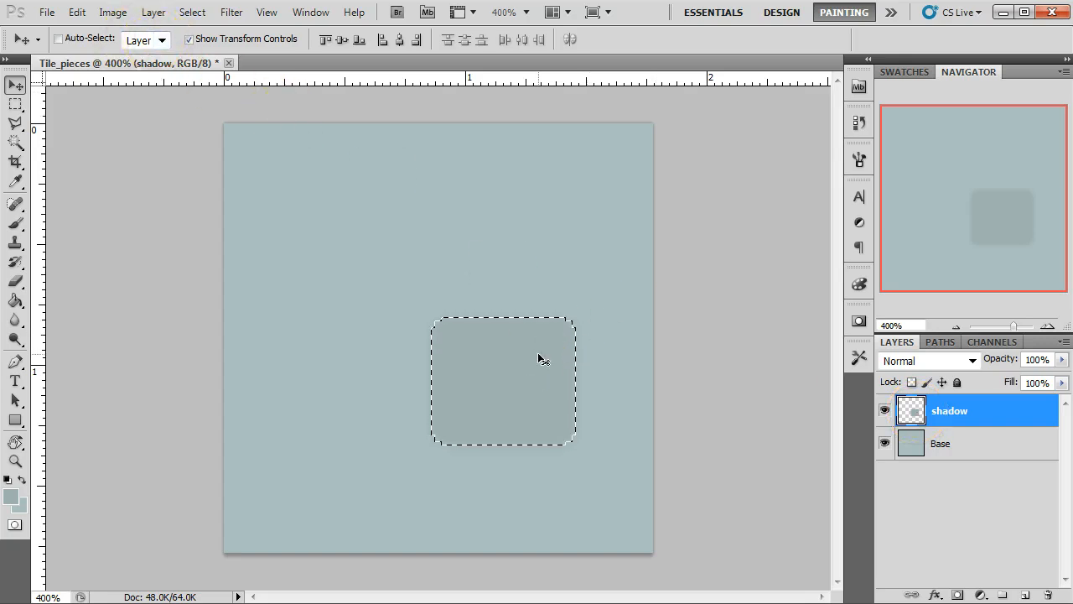
key(ctrl+shift+i)
key(Delete)
key(ctrl+d)
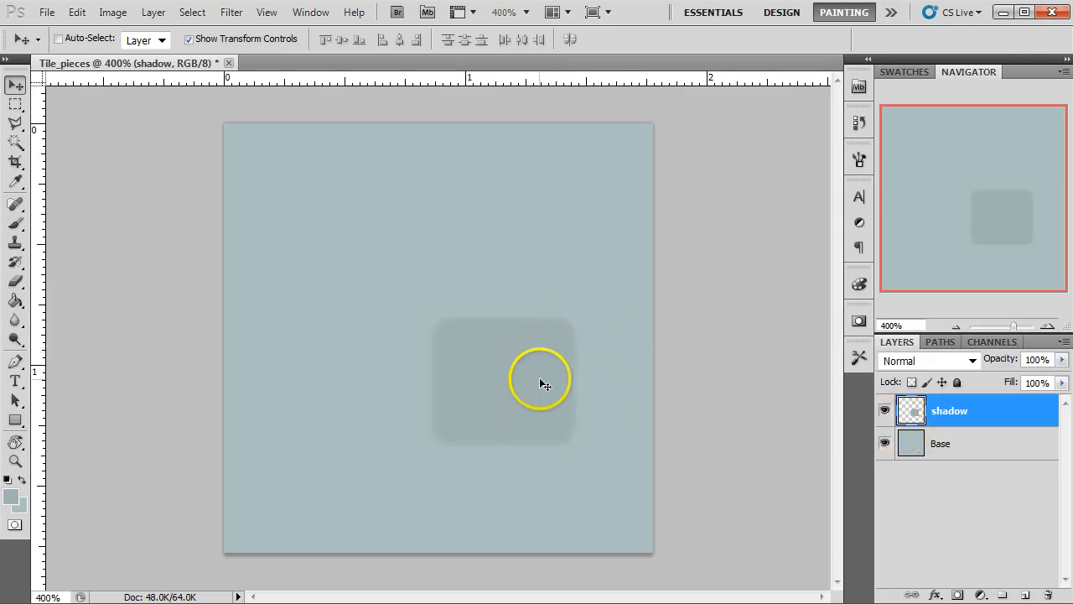
Show the grid, scale the shadow square to 78.64% and place its centre at X 89.98 px, Y 77.49 px
click(15, 104)
click(15, 85)
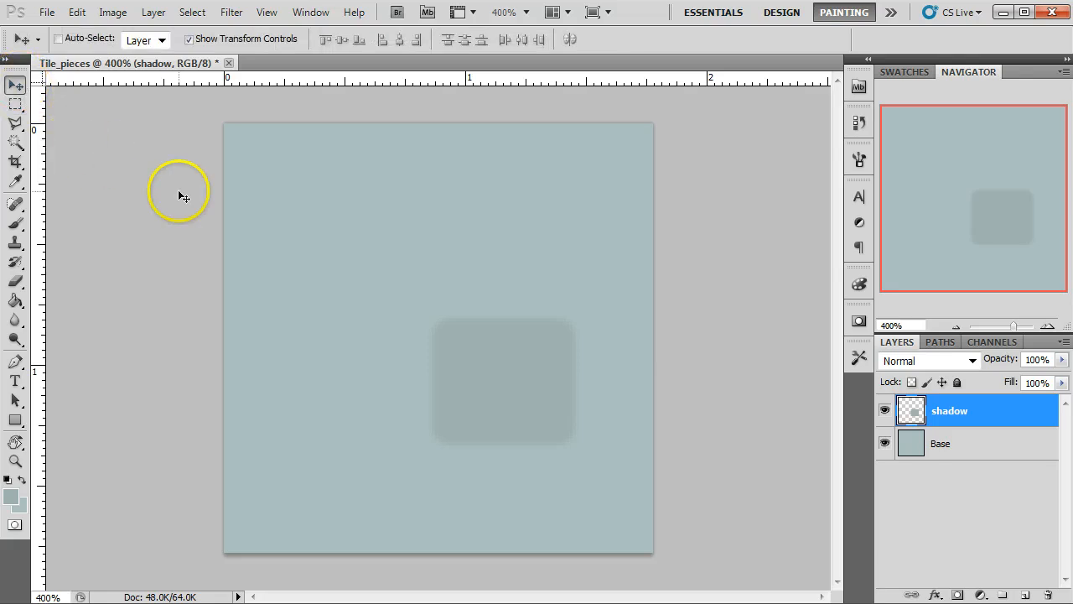
key(ctrl+h)
drag(582, 309, 587, 308)
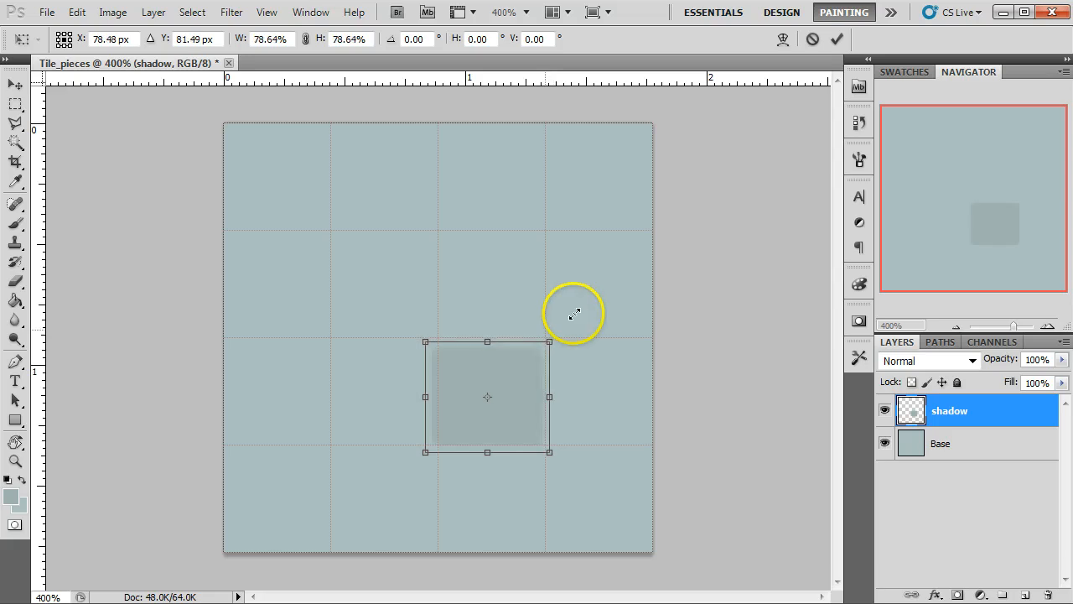
mouse_move(509, 379)
mouse_down()
mouse_move(510, 325)
mouse_move(460, 272)
mouse_move(518, 265)
mouse_move(539, 356)
mouse_move(587, 388)
mouse_move(577, 383)
mouse_up()
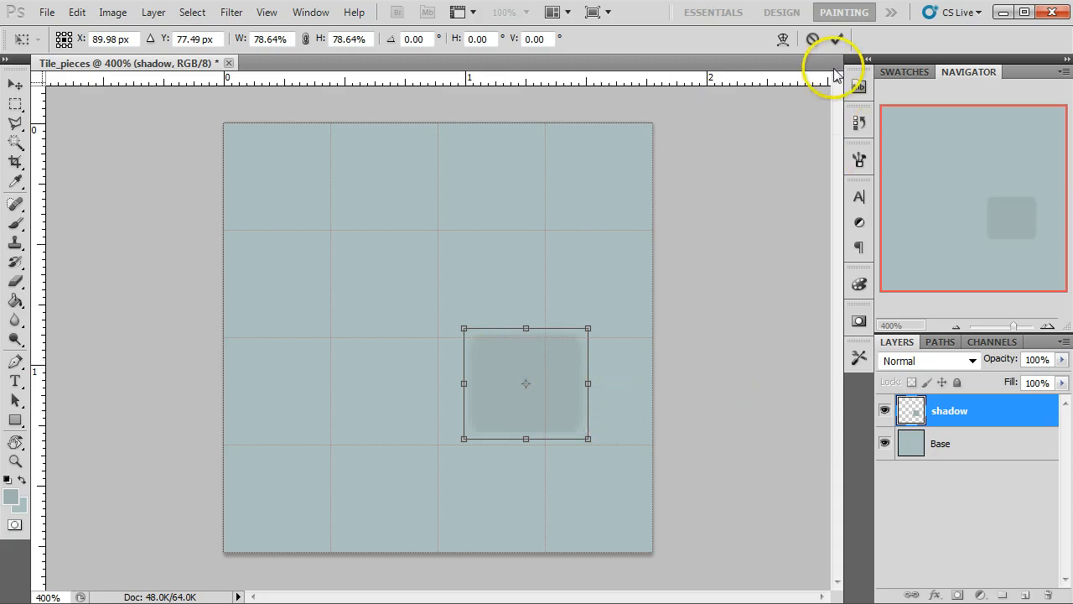
click(836, 39)
Duplicate the shadow layer, move the copy to the left part of the canvas and scale it to 62.52%
drag(968, 417, 1024, 594)
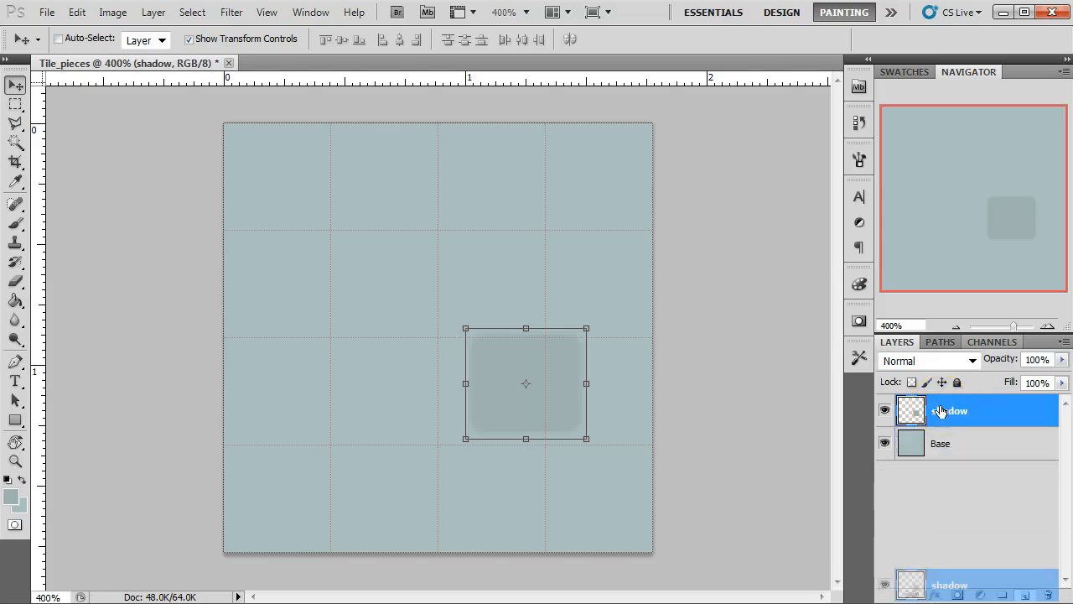
drag(941, 411, 1021, 575)
drag(536, 386, 243, 216)
drag(333, 325, 350, 327)
key(ctrl+t)
drag(375, 241, 338, 285)
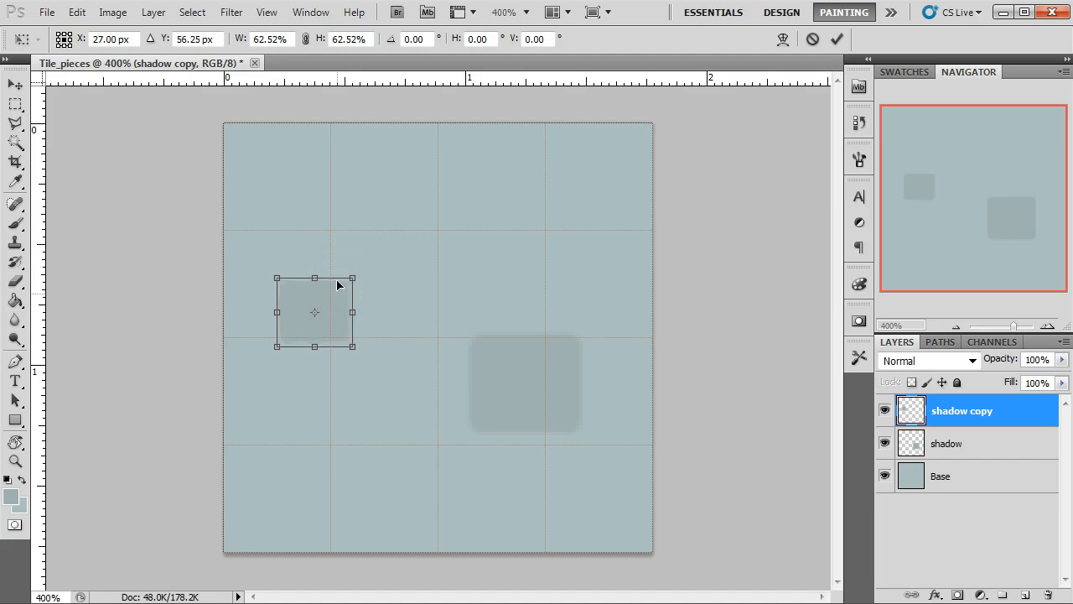
Place the smaller shadow square's centre at X 19.50 px, Y 69.50 px and apply the transform
key(Up)
key(Up)
key(Up)
key(Left)
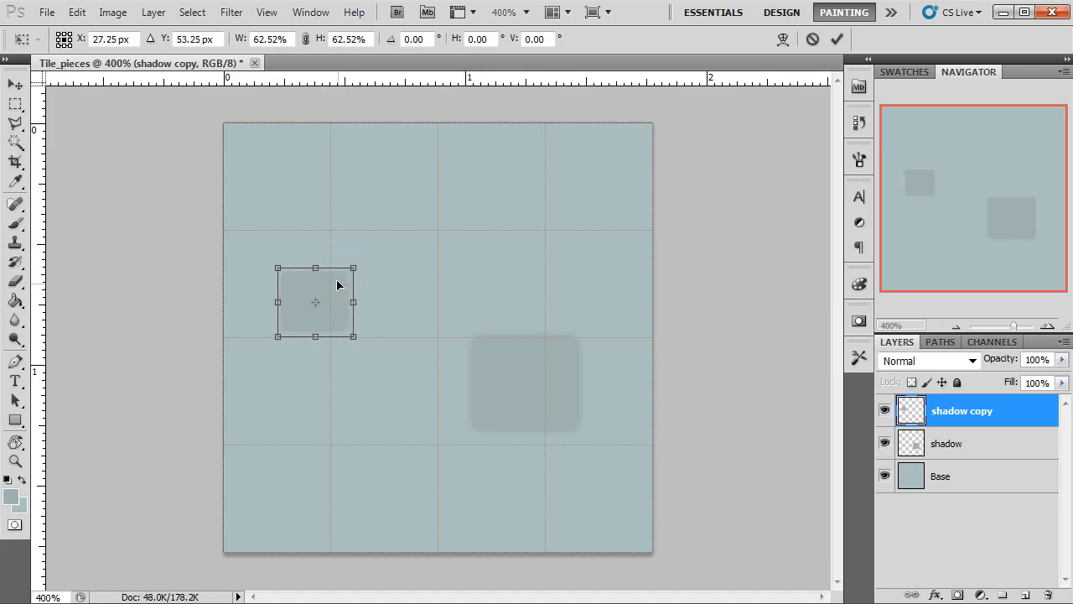
drag(337, 287, 312, 341)
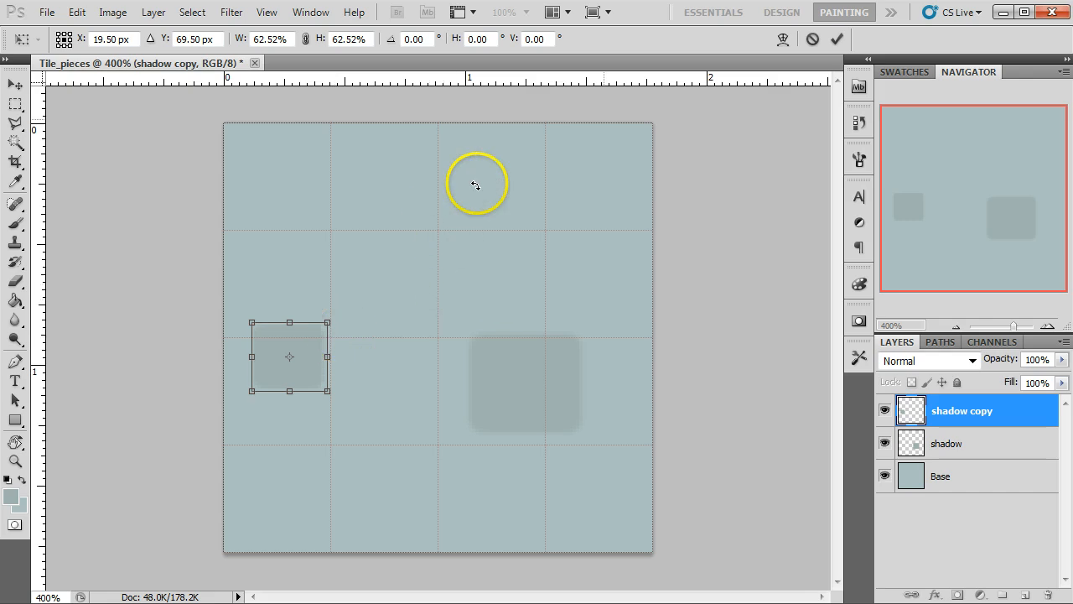
click(836, 39)
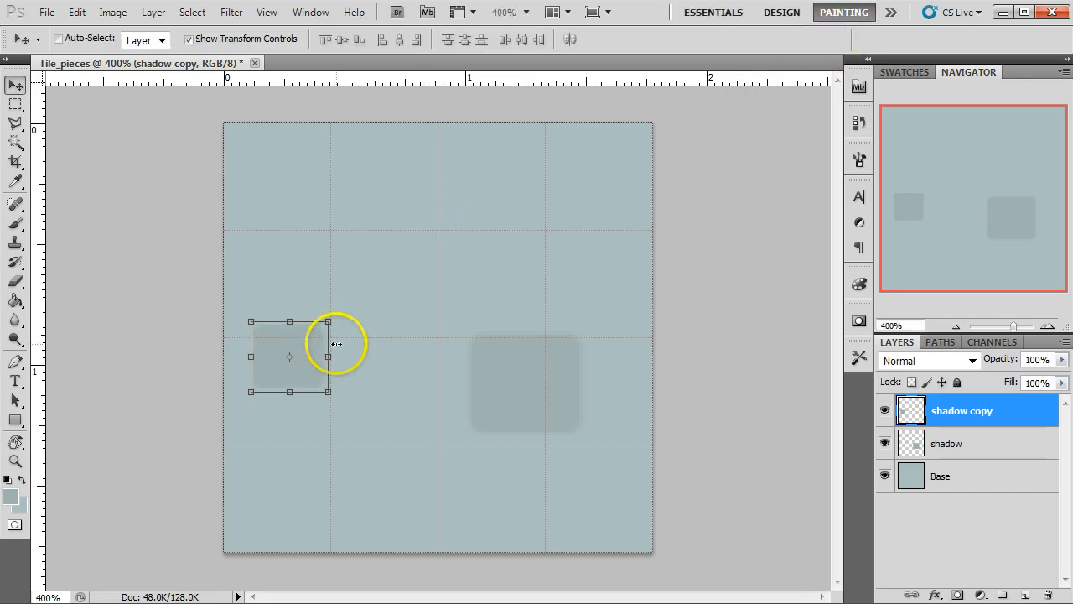
Duplicate the small shadow square, scale the new copy to 85.41% and place its centre at X 65.50 px, Y 32.50 px
alt+drag(312, 340, 412, 292)
drag(470, 229, 482, 195)
key(ctrl+j)
key(ctrl+t)
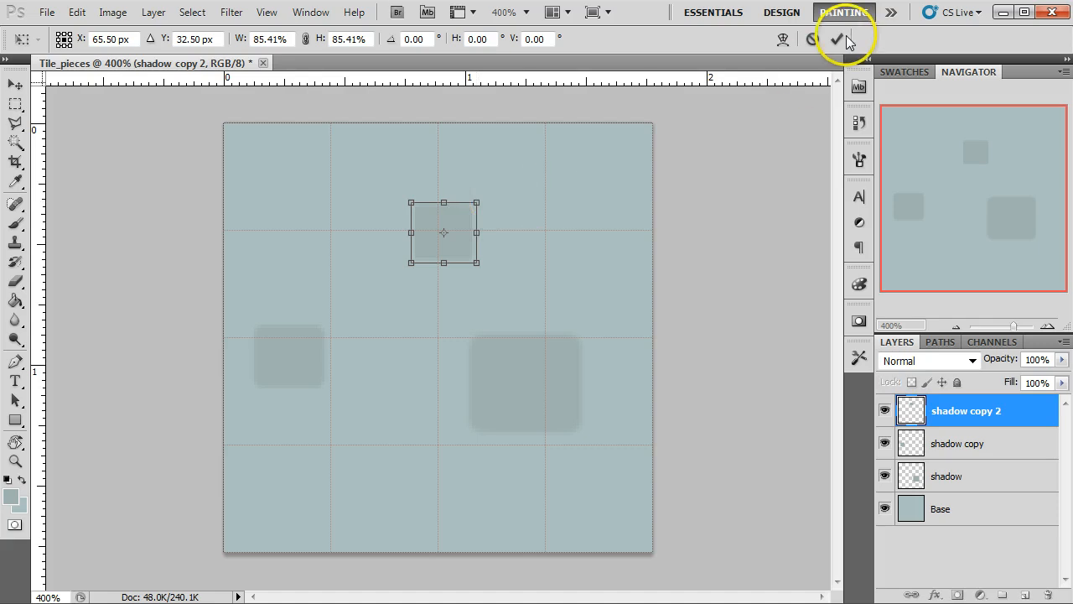
click(837, 39)
Bring the original shadow layer to the top of the stack and merge all three shadow layers into one
click(943, 476)
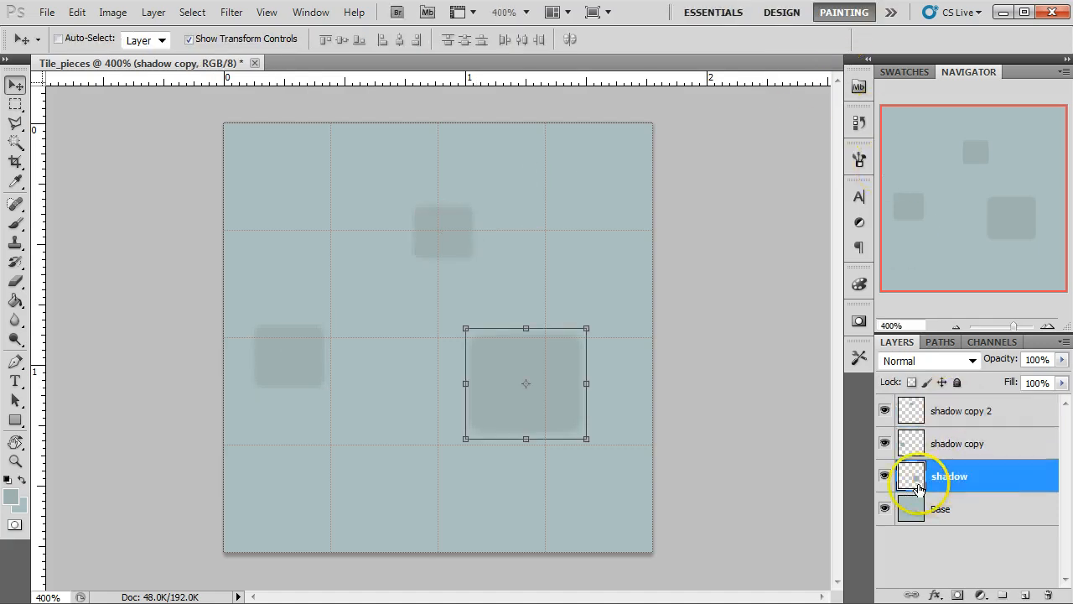
key(ctrl+shift+bracketright)
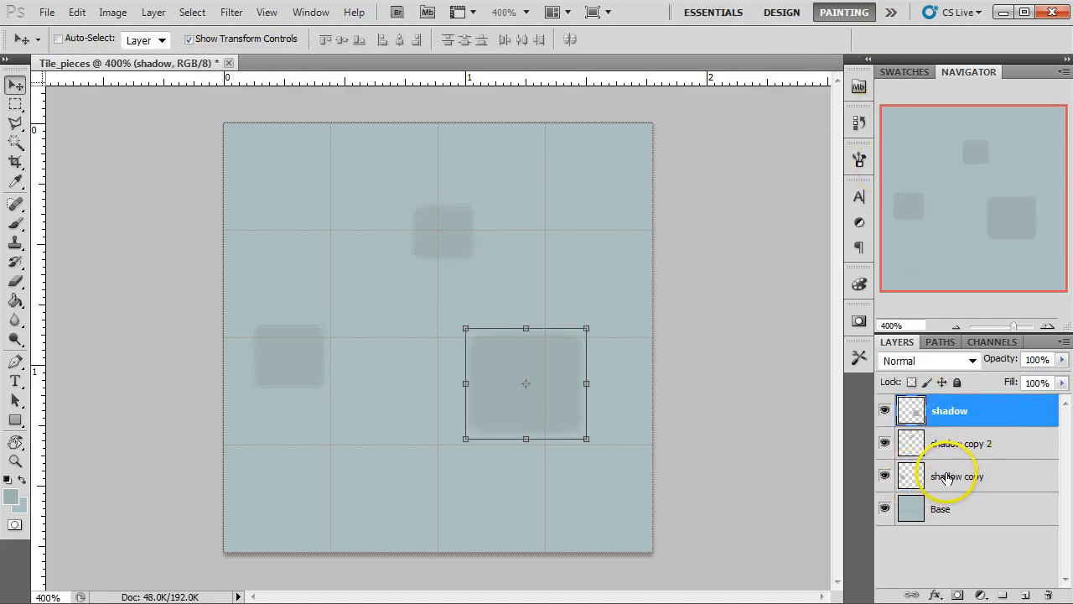
shift+click(946, 476)
right_click(1030, 424)
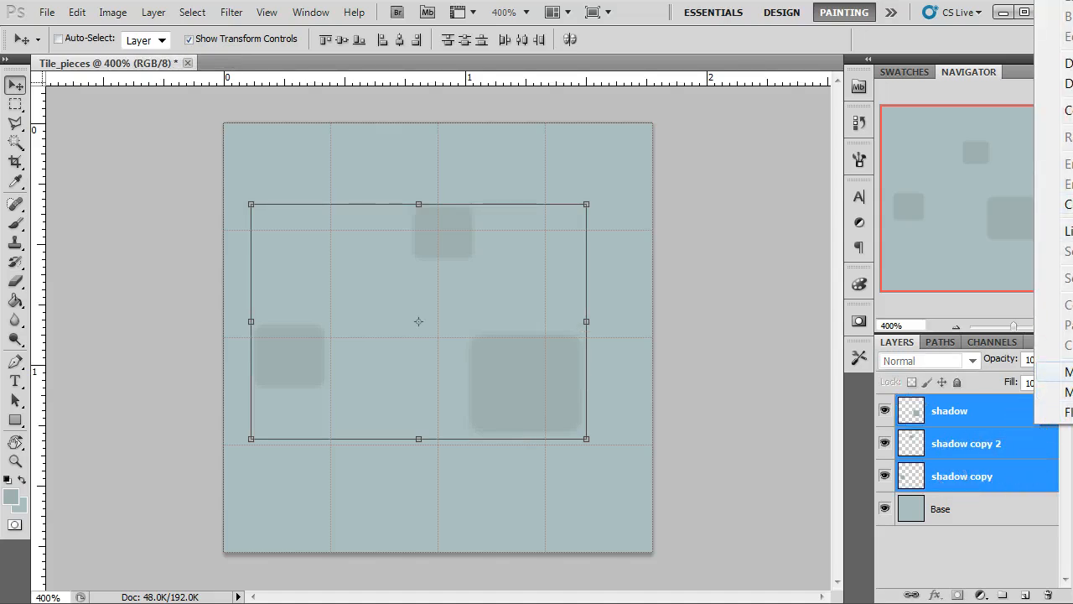
right_click(949, 394)
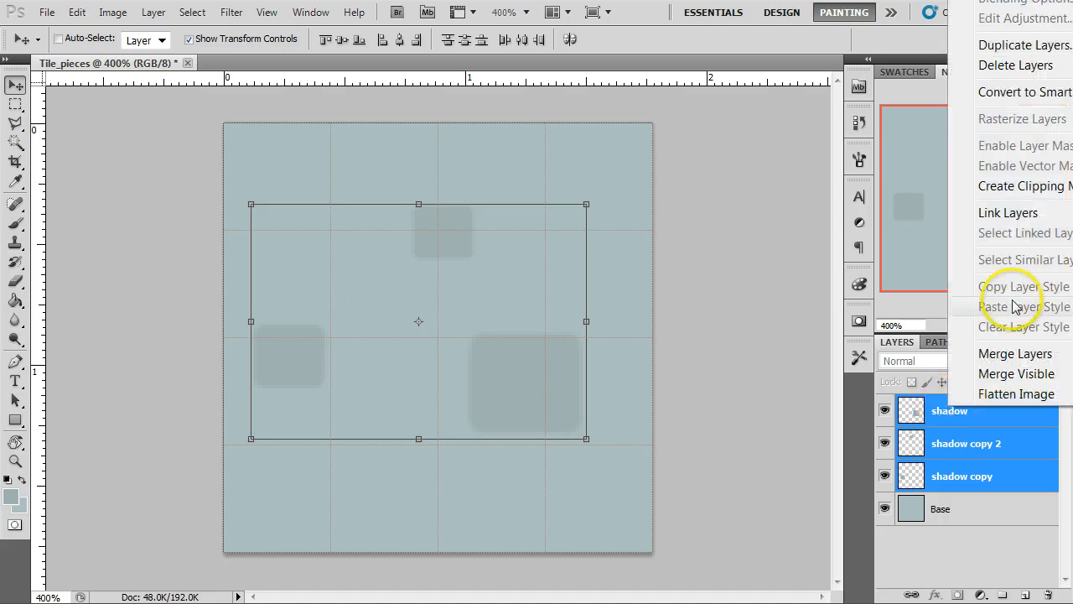
click(1016, 354)
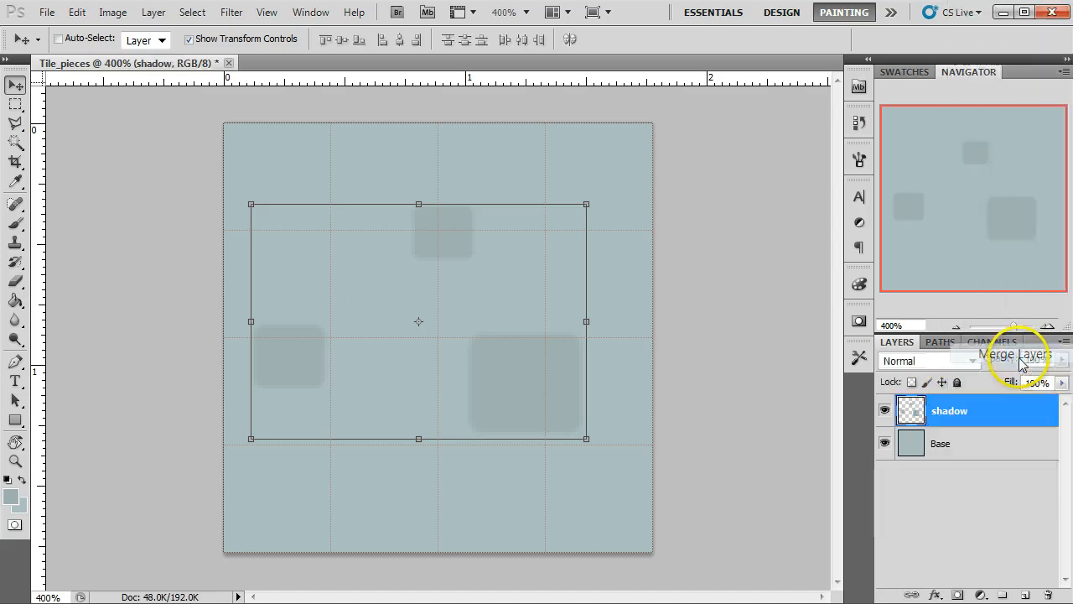
Rename the merged shadow layer as shadows and keep it active
double_click(952, 411)
text(shadows)
click(960, 443)
click(961, 419)
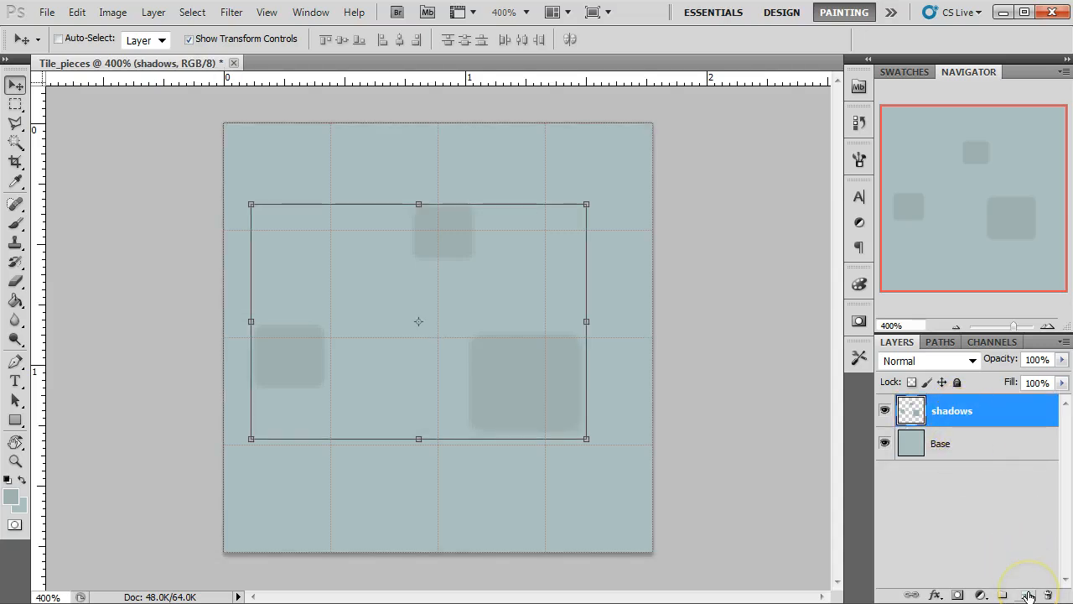
Duplicate the shadows layer and rename the copy as highlights
drag(914, 412, 1024, 594)
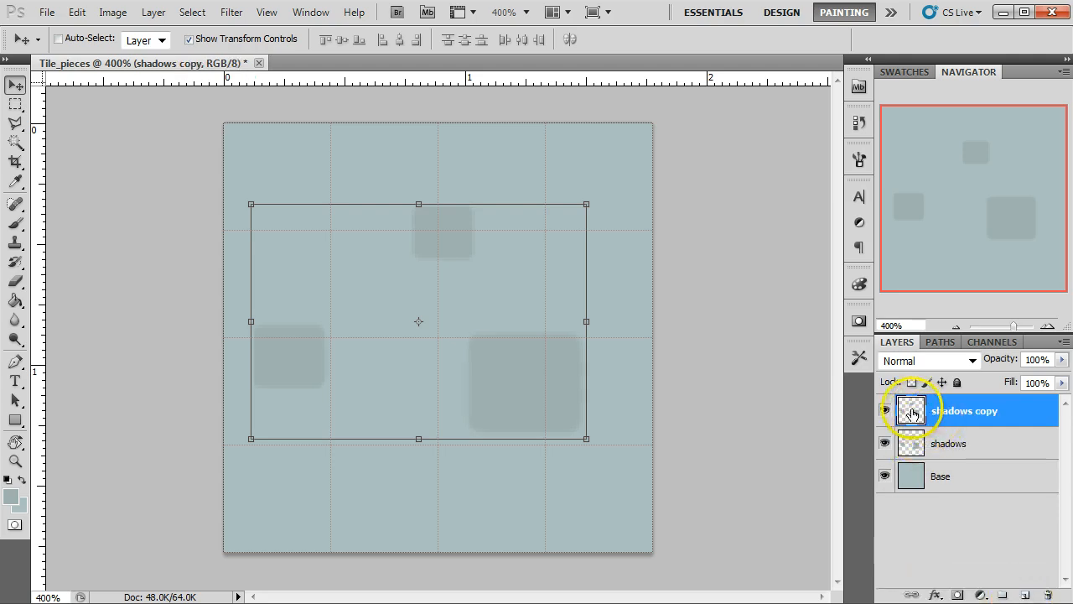
double_click(969, 417)
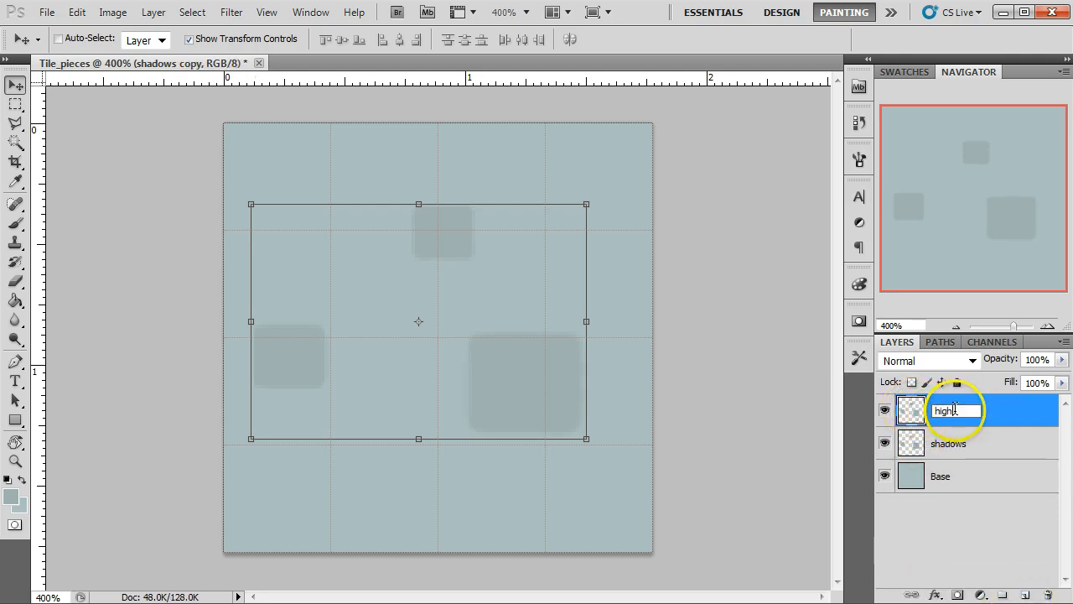
key(Return)
key(ctrl+l)
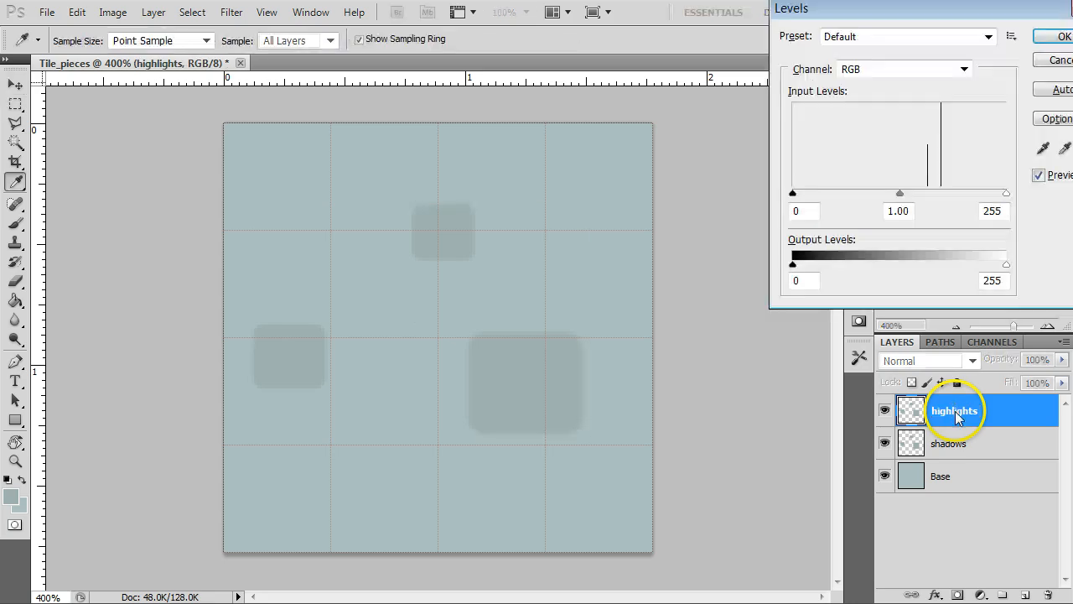
drag(934, 14, 812, 132)
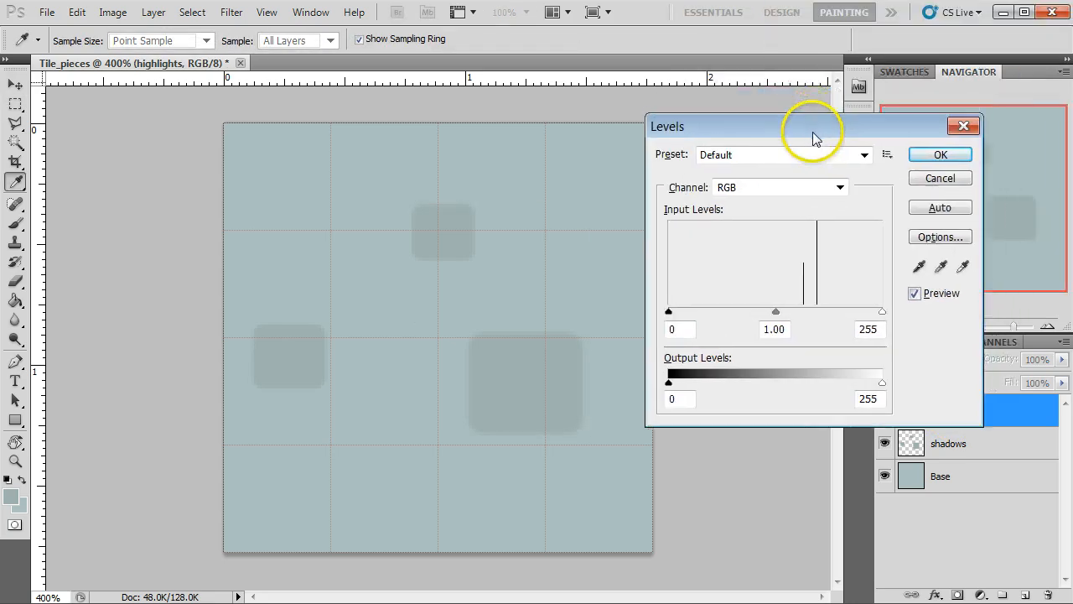
click(962, 130)
click(228, 18)
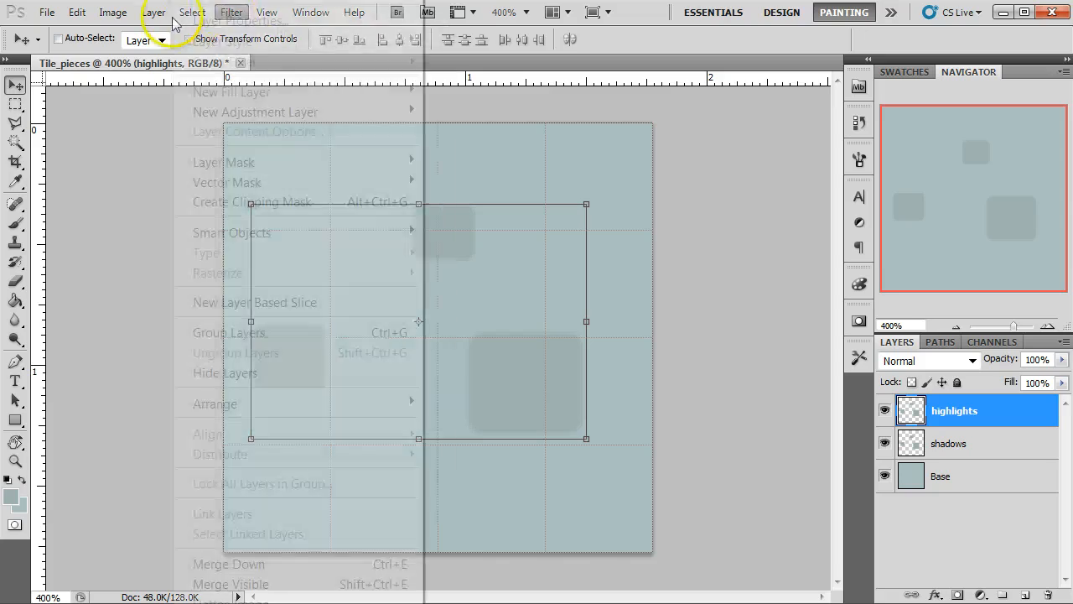
click(80, 17)
Lighten the squares on the highlights layer with a Levels adjustment by lowering the white input level
click(112, 12)
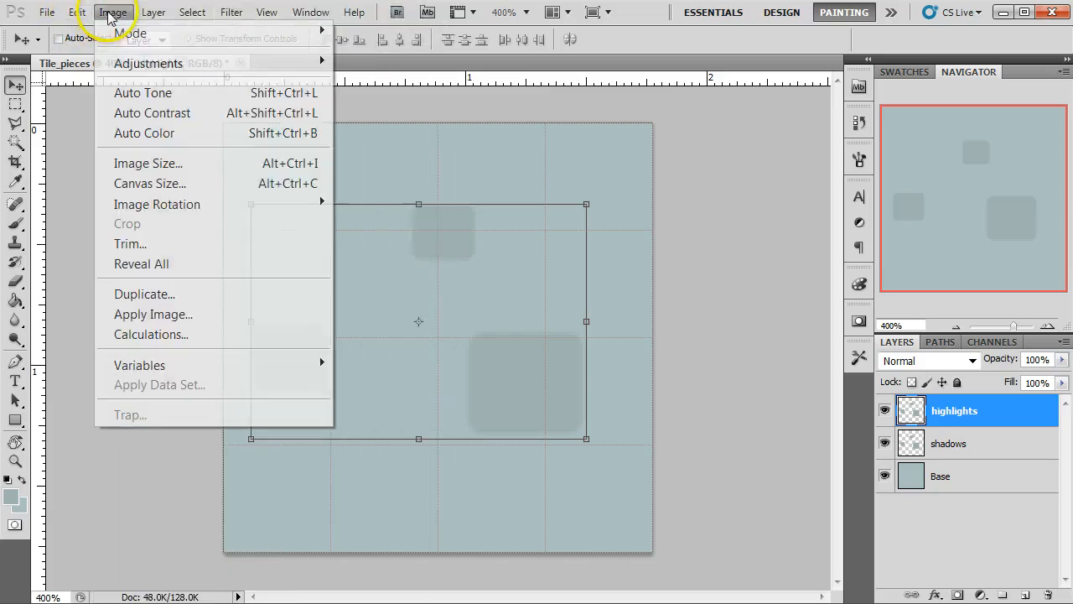
mouse_move(249, 74)
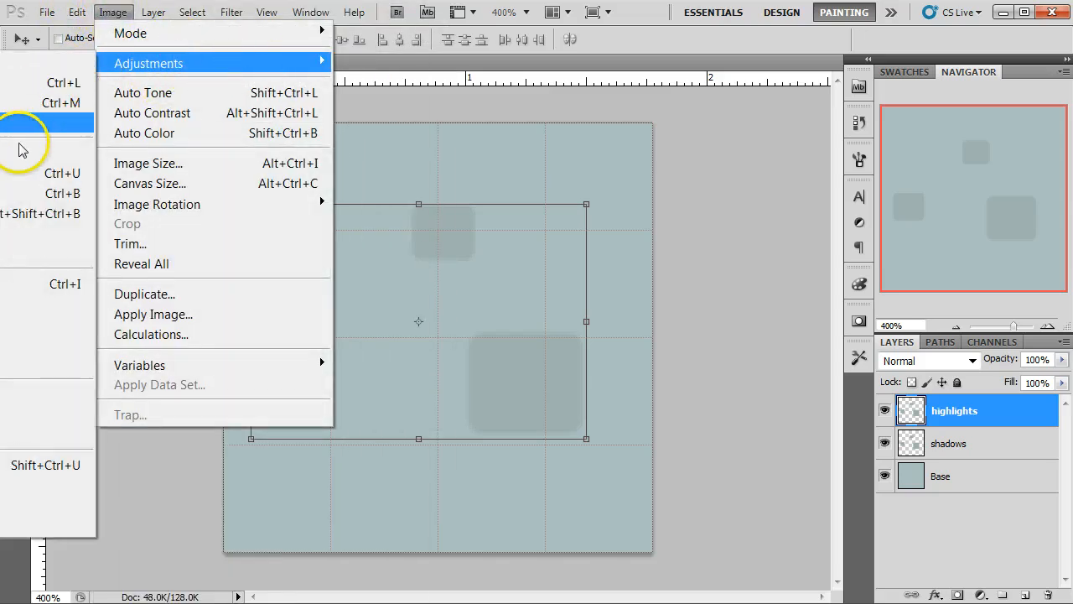
click(17, 86)
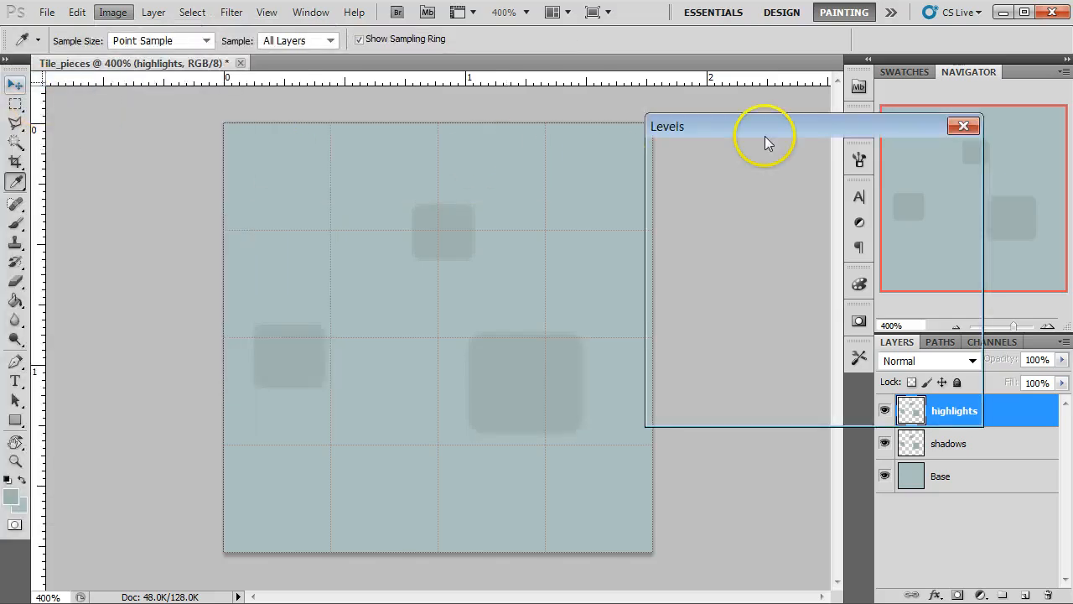
drag(781, 127, 771, 62)
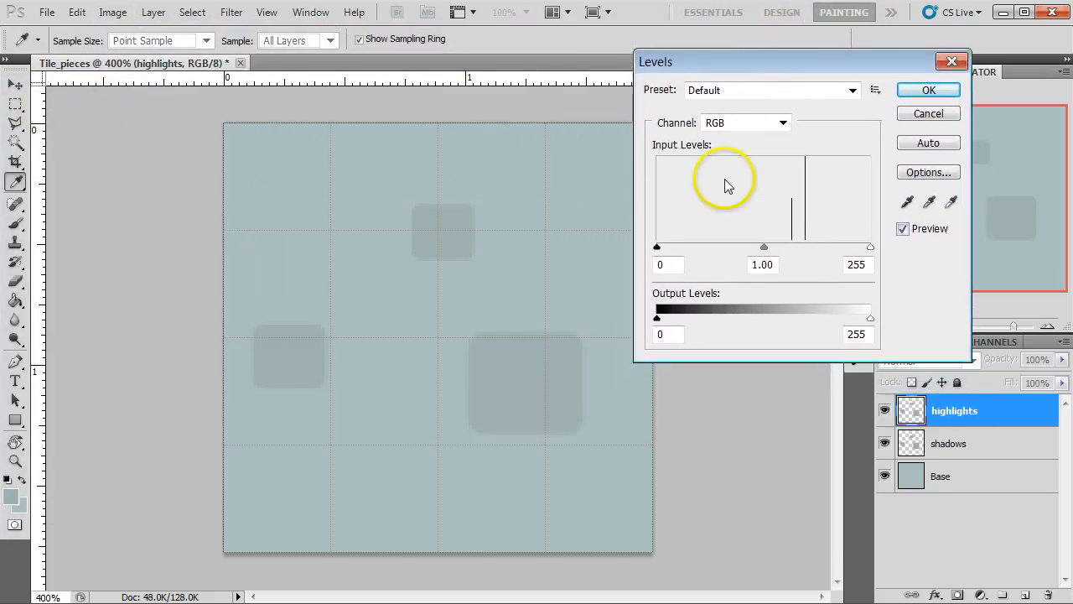
drag(870, 247, 837, 248)
double_click(849, 263)
click(925, 90)
Move the highlights layer straight down so its light squares sit below the matching shadow squares
key(v)
click(866, 413)
drag(544, 375, 544, 455)
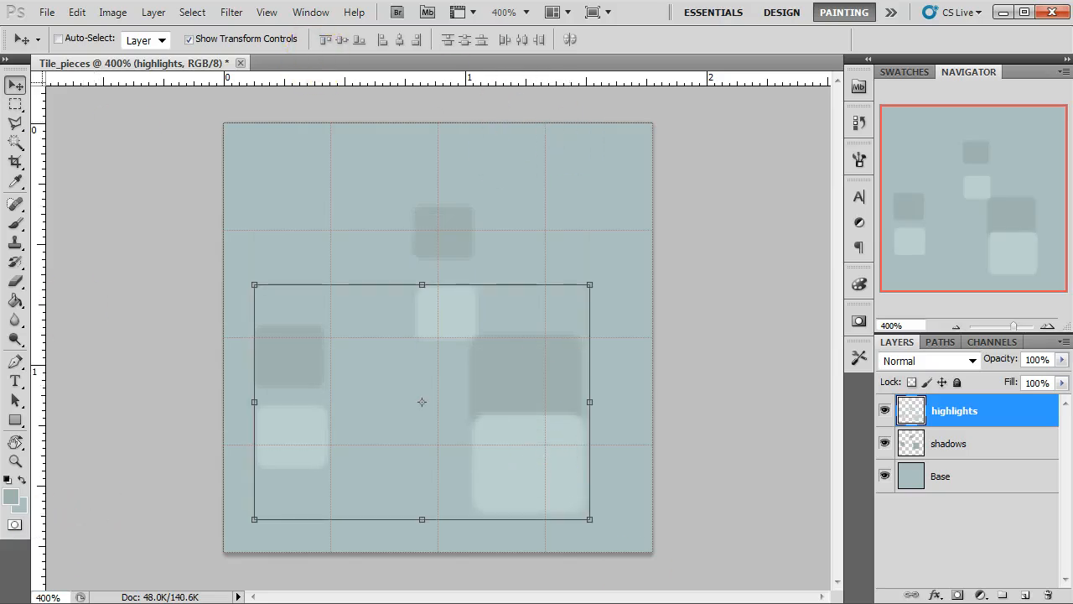
Select the smallest highlight square near the canvas centre with a rectangular marquee and delete it
click(16, 104)
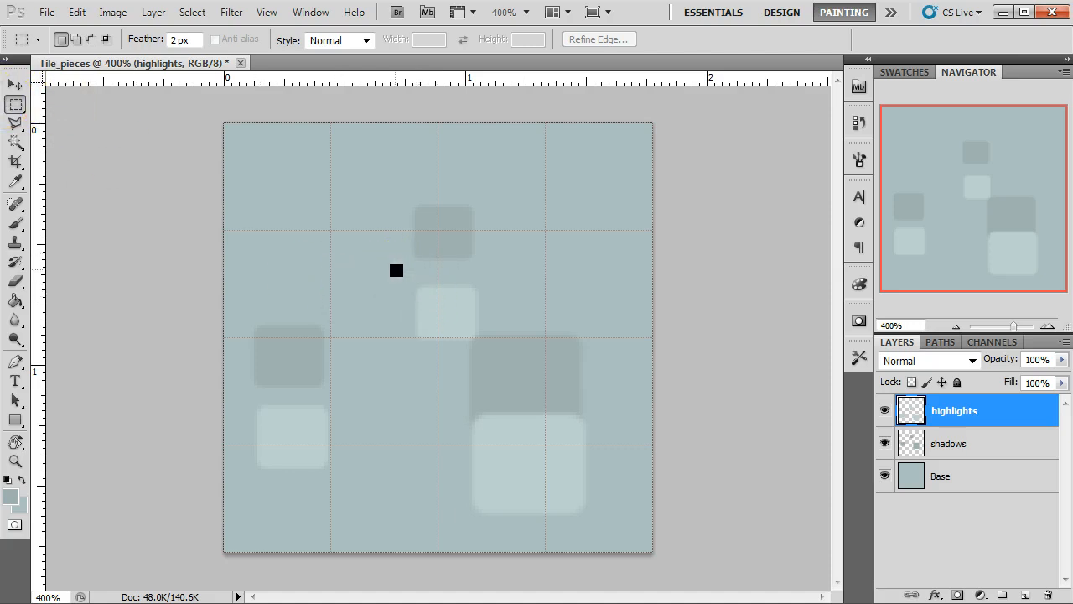
drag(369, 265, 535, 370)
key(Delete)
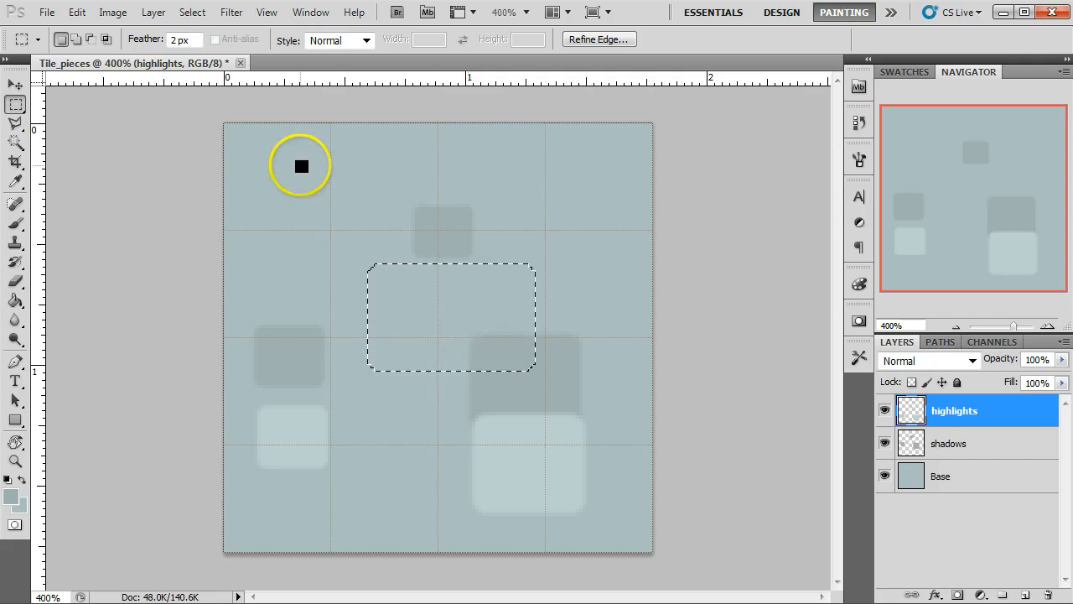
Set the marquee feather to 0 px, select the left highlight square and move it above the left shadow square
drag(177, 38, 120, 48)
text(0)
click(280, 133)
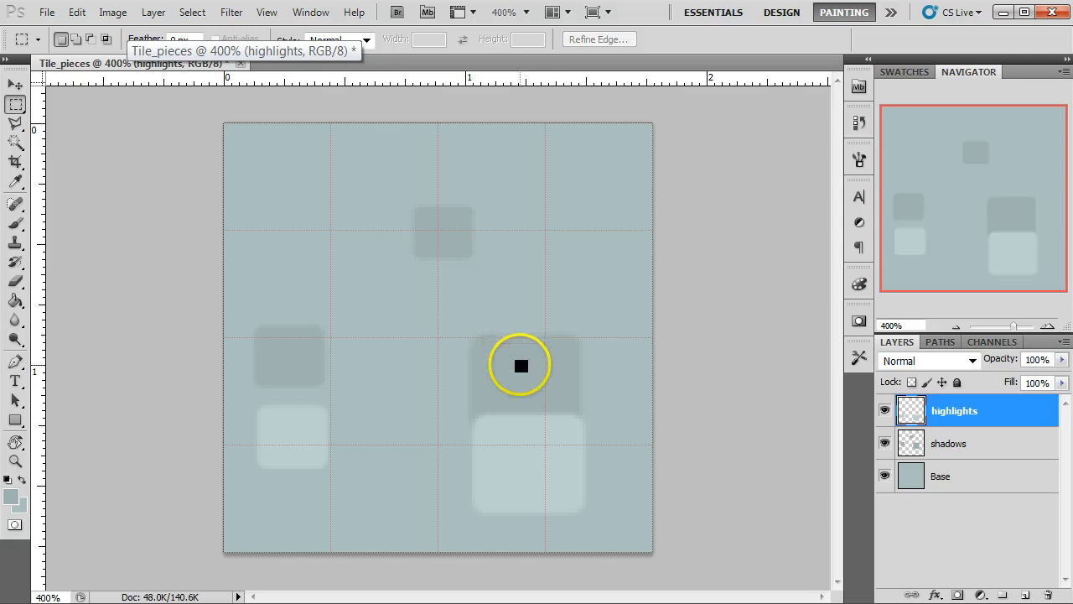
drag(237, 392, 375, 488)
key(v)
drag(304, 461, 315, 317)
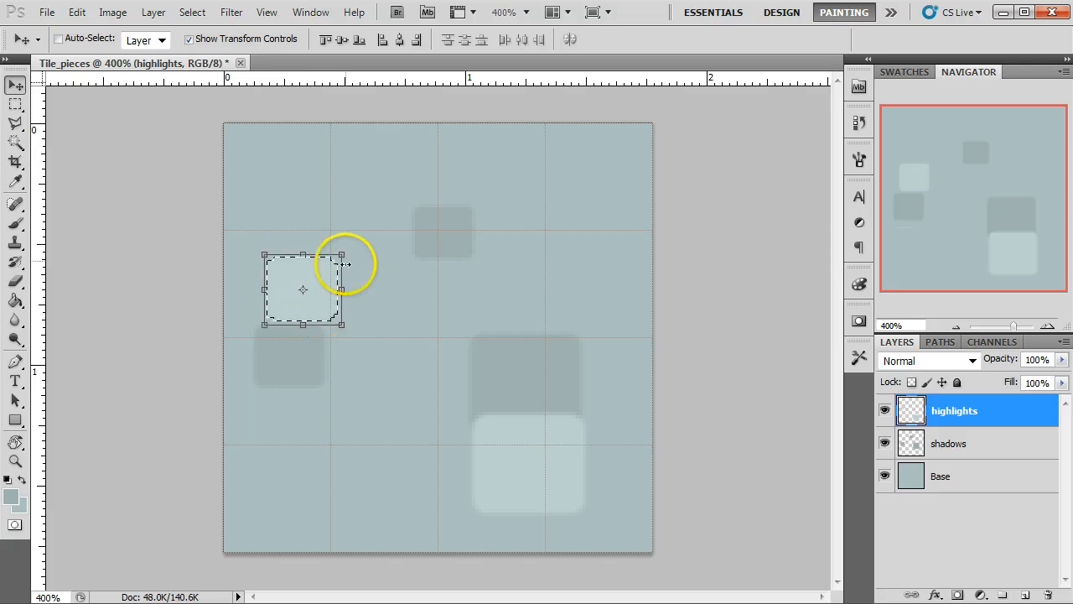
Scale the left highlight square to 122.89% and nudge it up to sit just above the left shadow square
drag(338, 255, 345, 251)
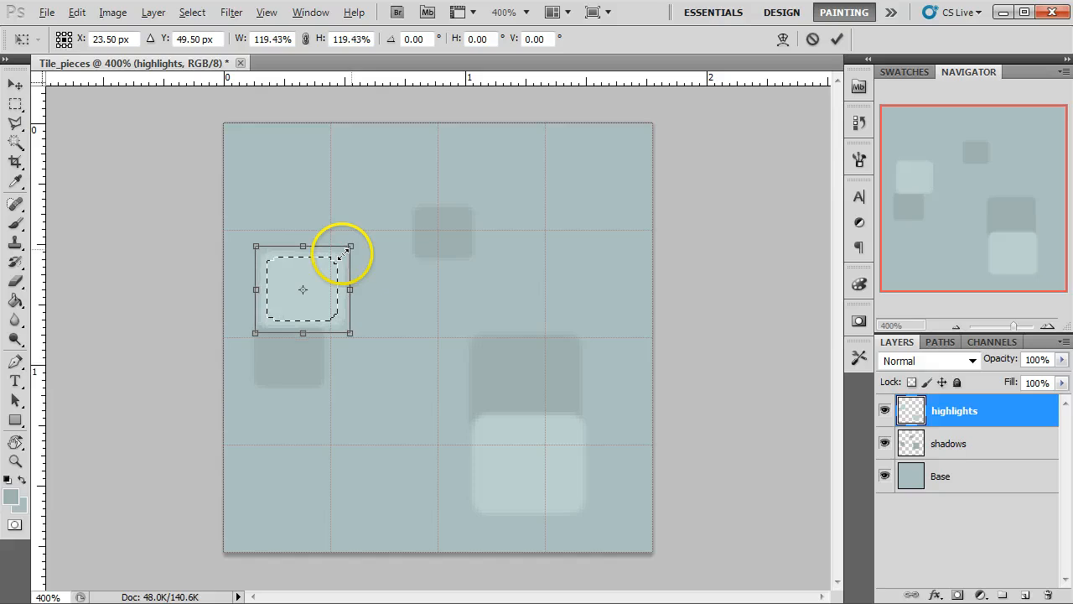
key(Up)
key(Up)
key(Up)
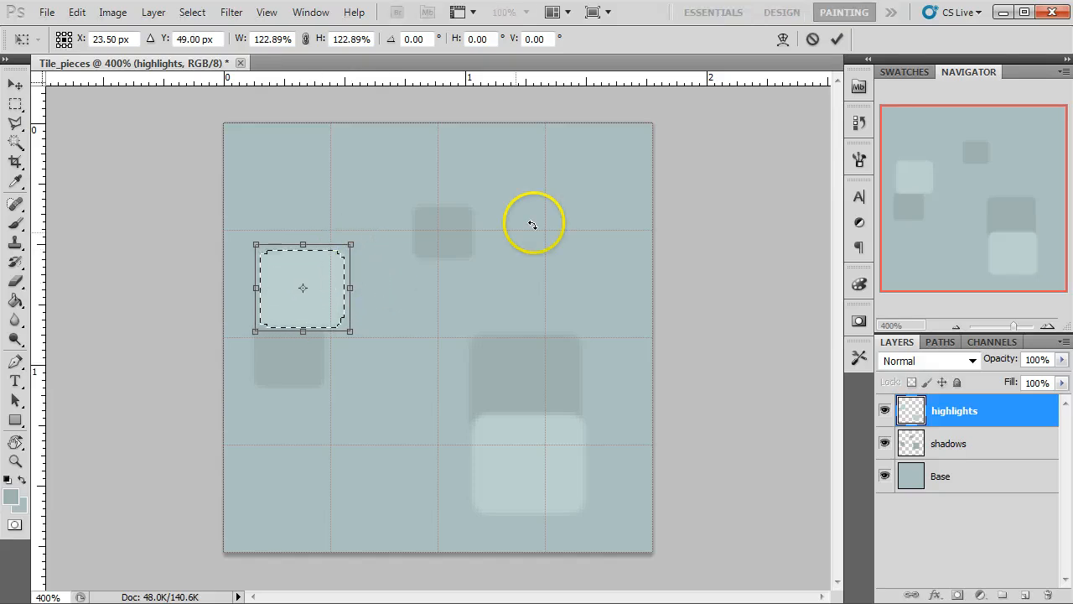
click(836, 39)
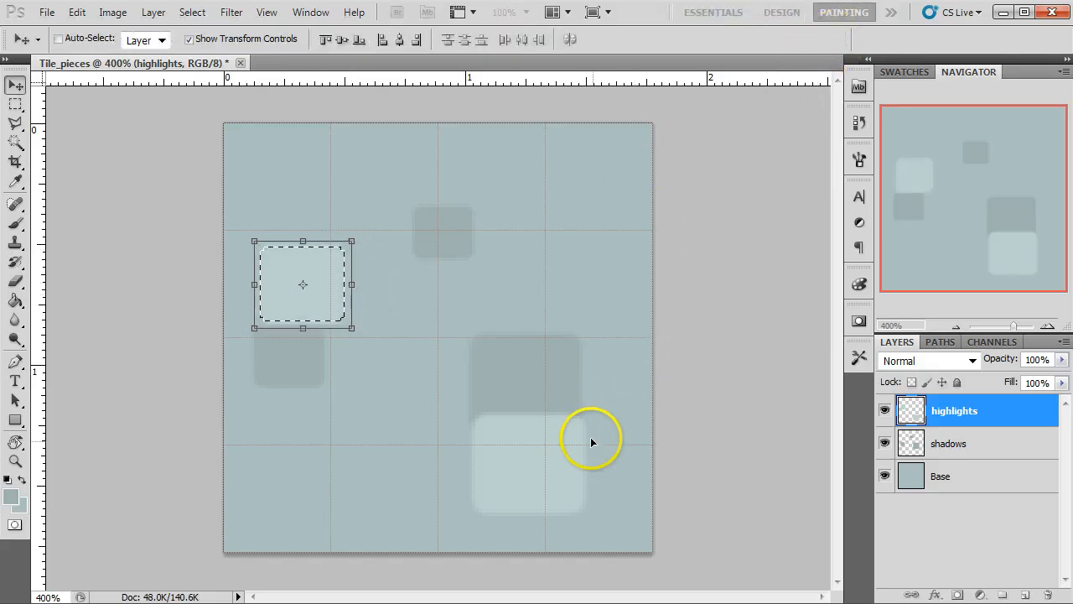
Select the large highlight square, scale it to 81.13% and place its centre at X 57.00 px, Y 97.25 px
click(12, 106)
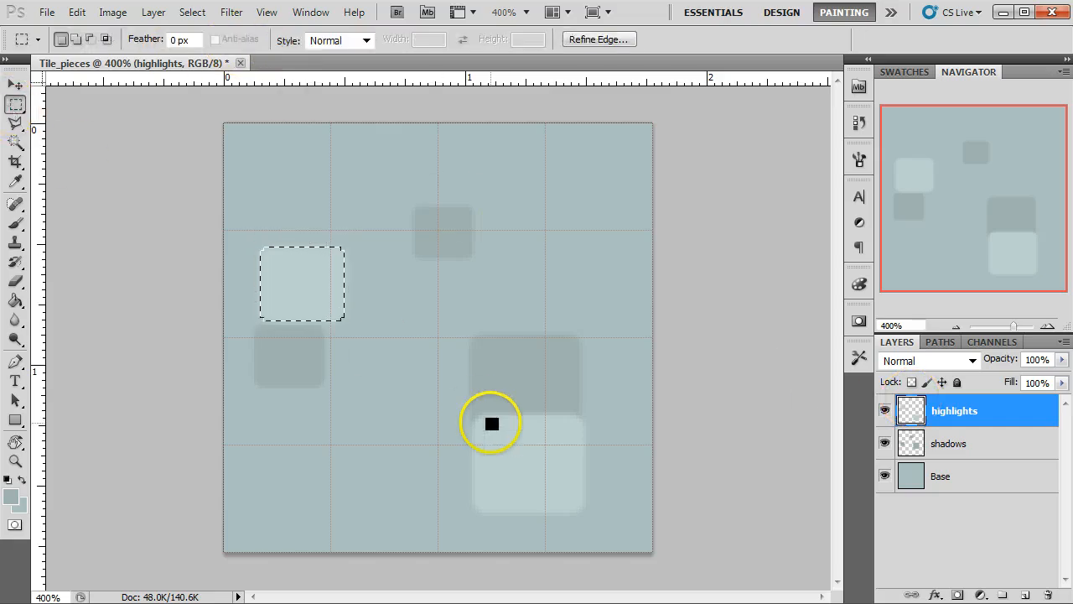
drag(598, 495, 430, 393)
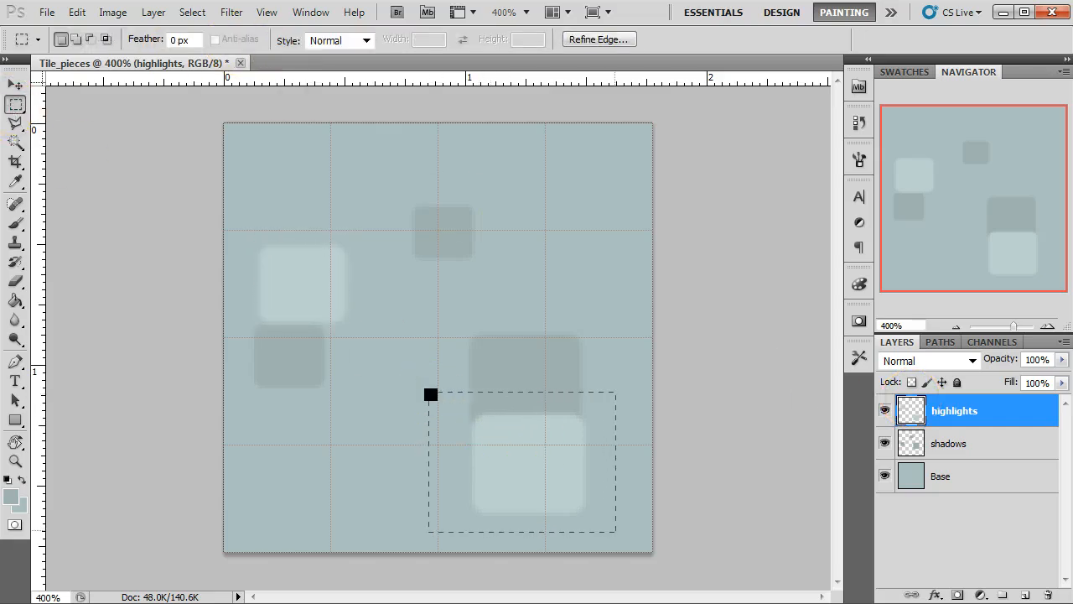
key(v)
drag(570, 450, 538, 481)
mouse_move(445, 484)
mouse_down()
mouse_move(475, 471)
mouse_move(439, 464)
mouse_up()
drag(471, 398, 436, 438)
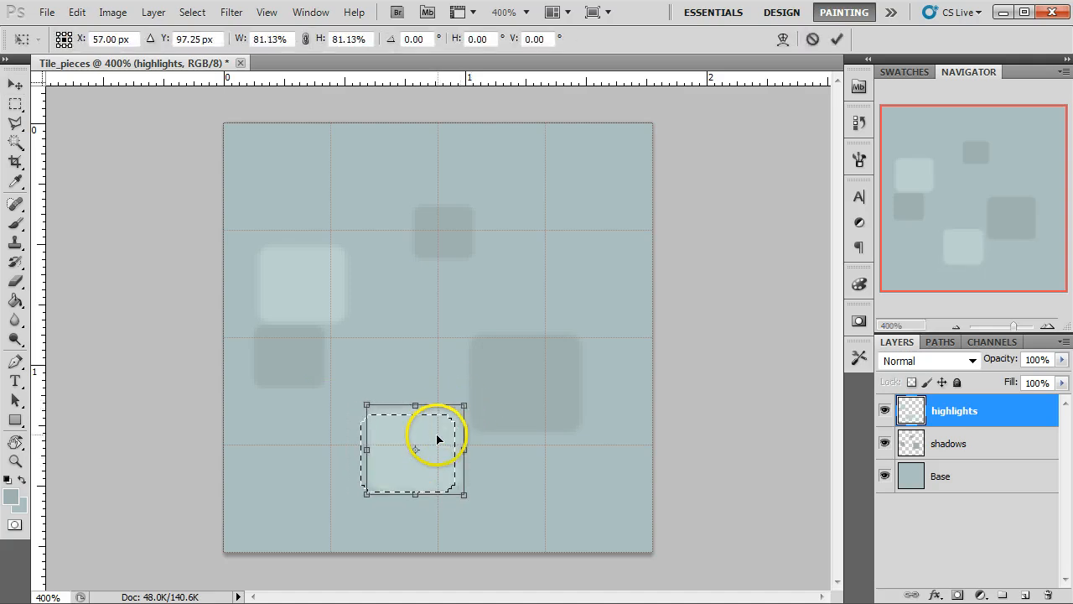
click(838, 39)
Deselect all layers, hide the grid to check the arrangement of squares and show the grid again
click(937, 513)
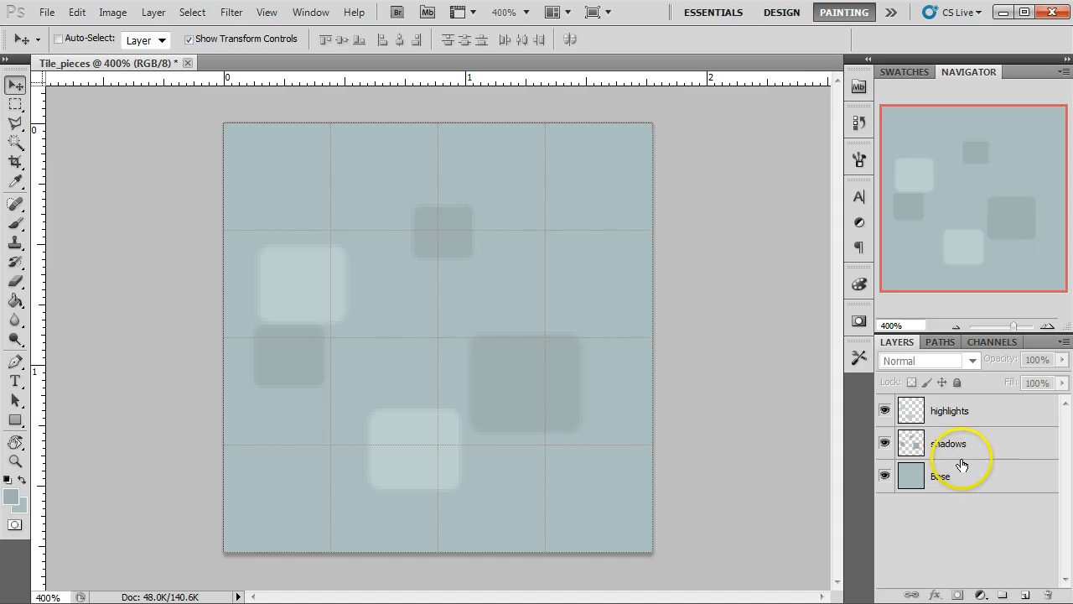
key(ctrl+apostrophe)
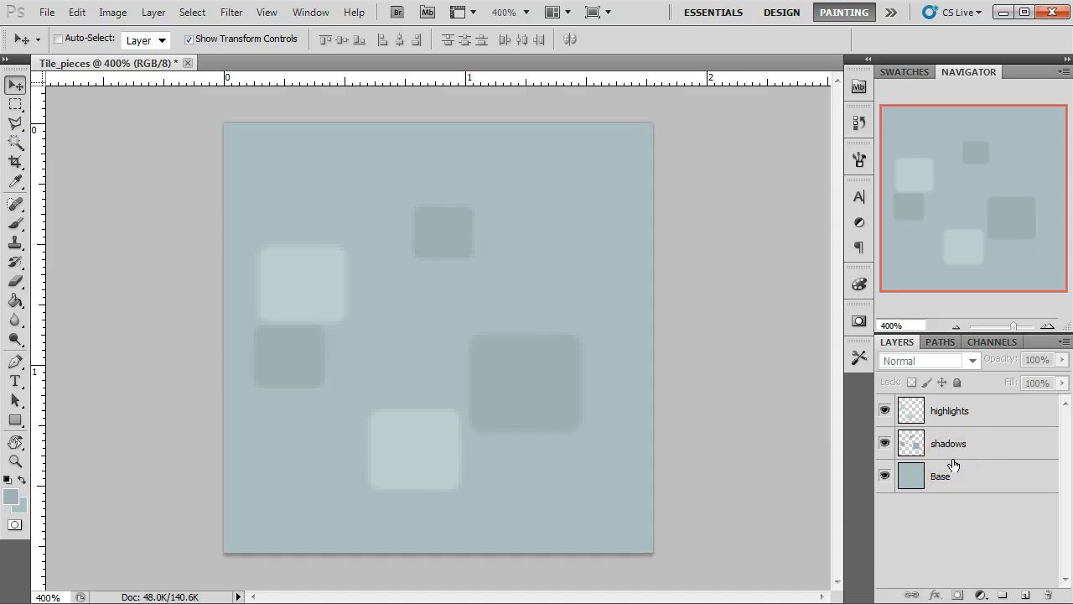
key(ctrl+apostrophe)
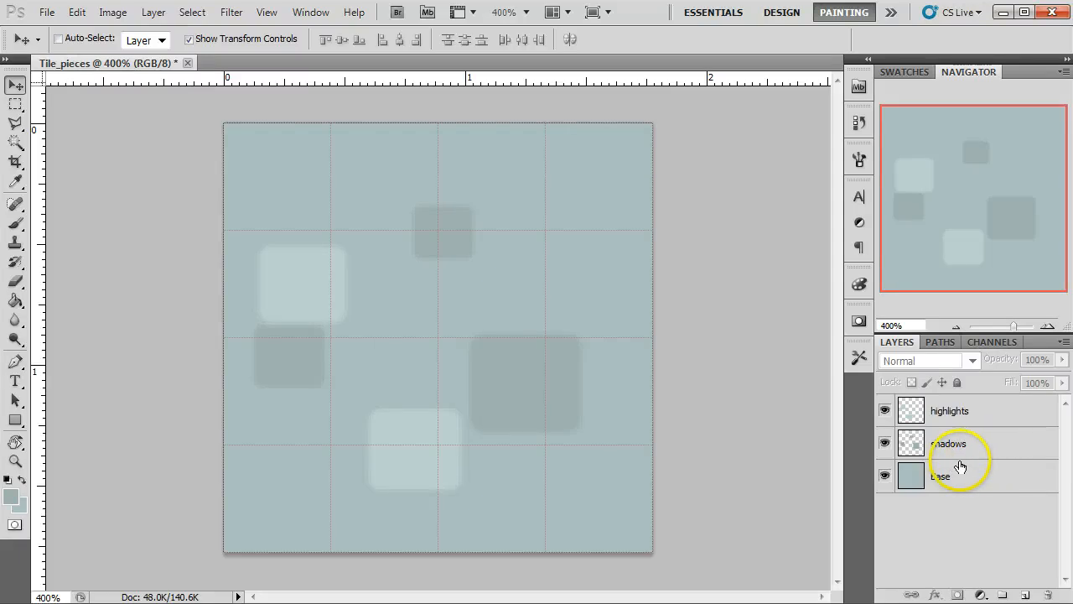
Group the highlights, shadows and Base layers and name the group Mid_center
click(942, 476)
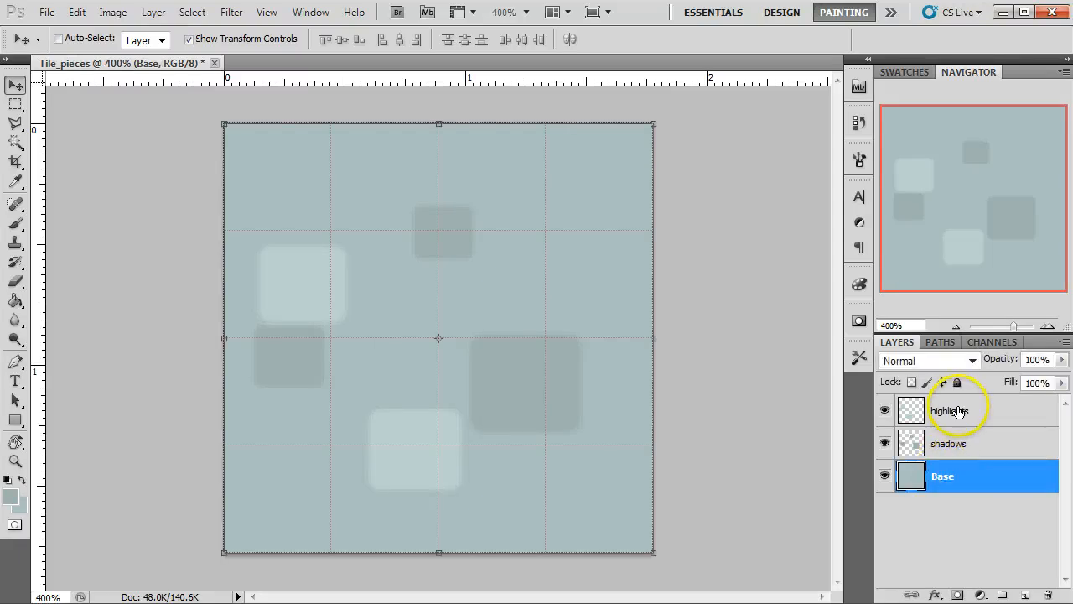
shift+click(958, 411)
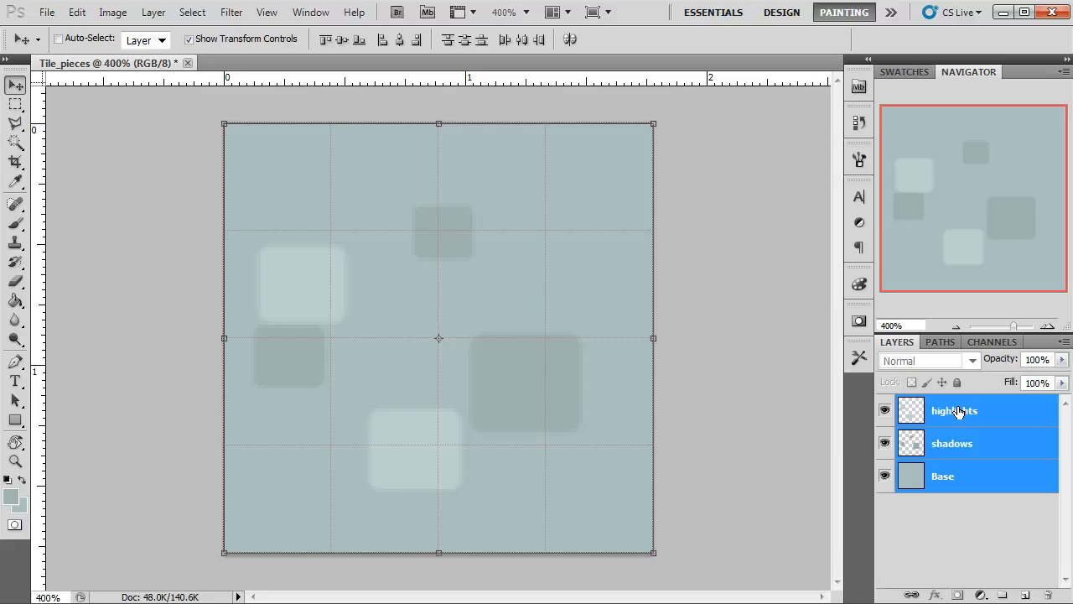
drag(958, 412, 958, 520)
drag(958, 411, 1003, 593)
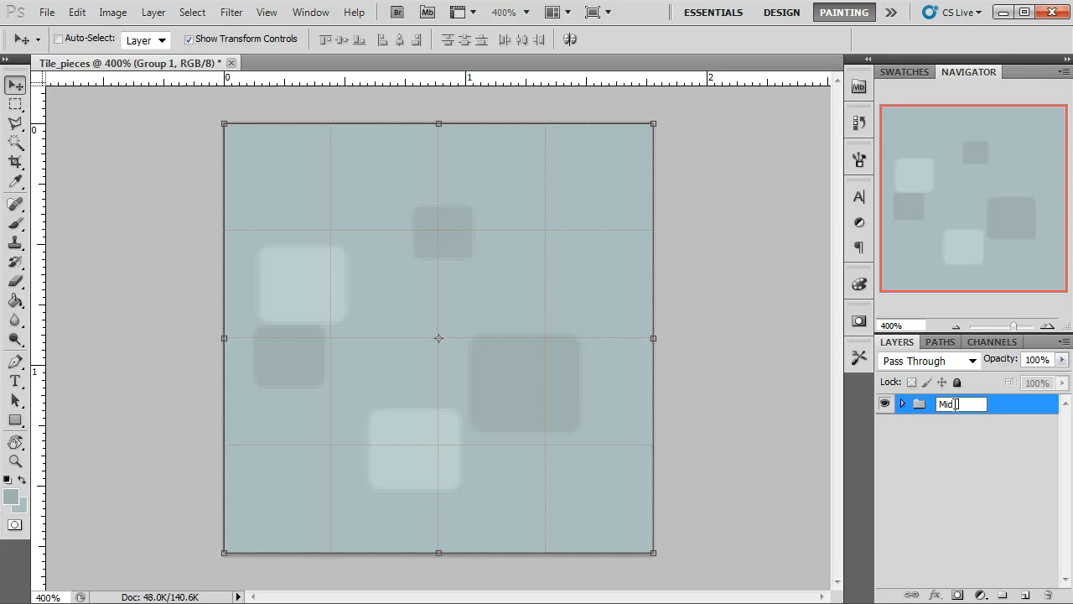
key(Return)
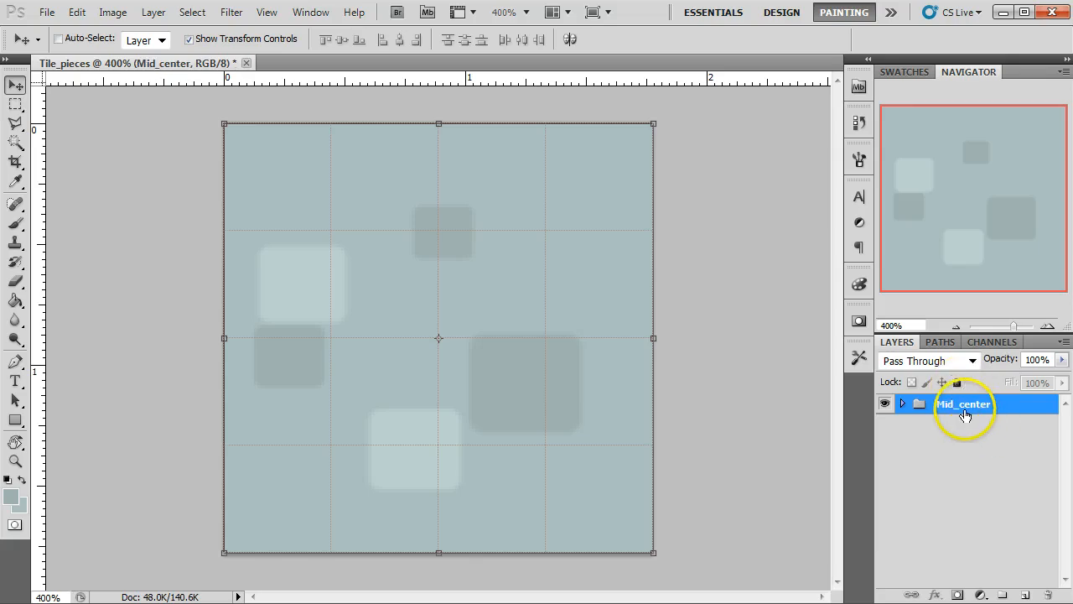
Rename the layer group to Mid_center_v1
double_click(990, 408)
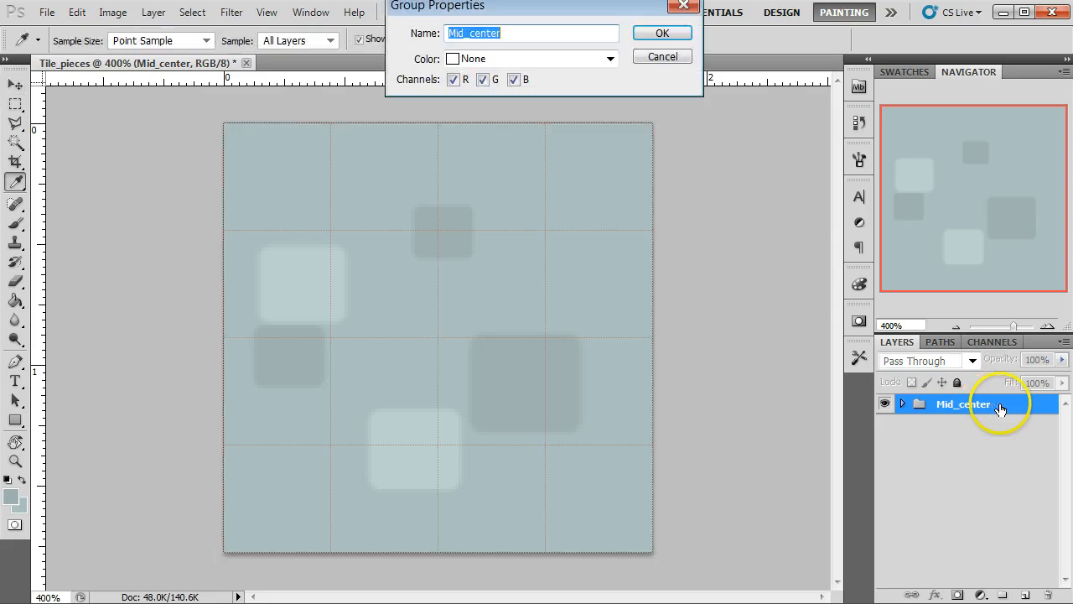
click(568, 204)
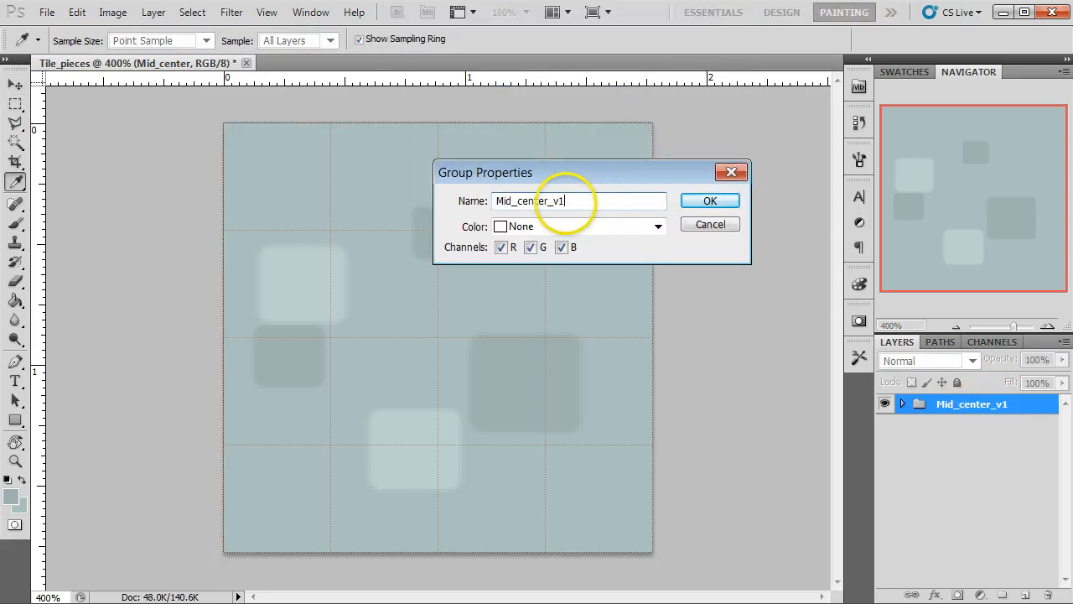
key(Return)
Duplicate the Mid_center_v1 group and name the copy Mid_center_v2
key(v)
drag(960, 409, 1025, 595)
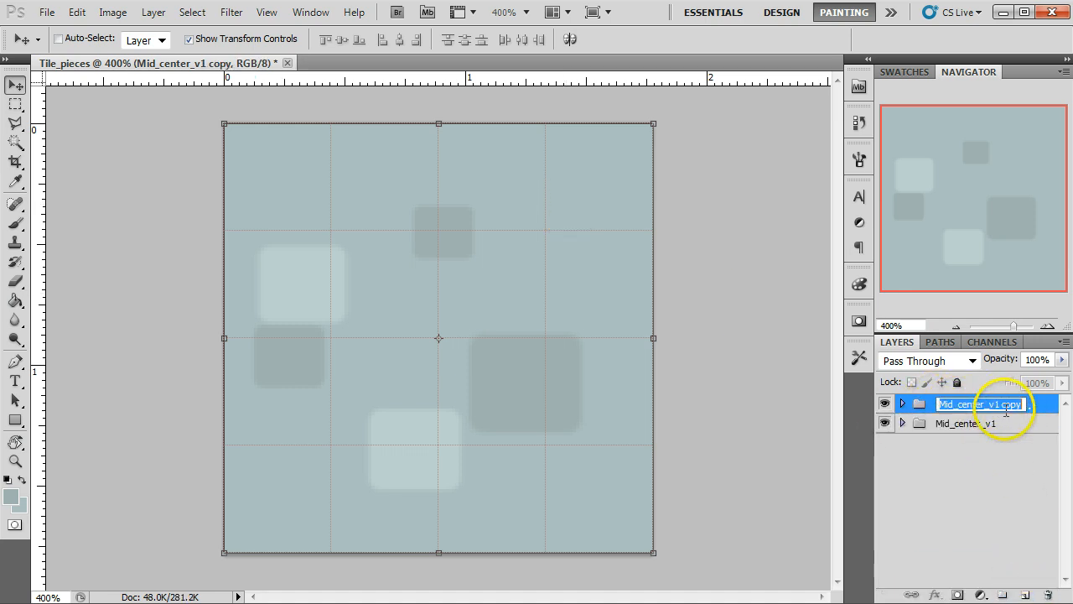
drag(996, 404, 1046, 404)
text(2)
key(Return)
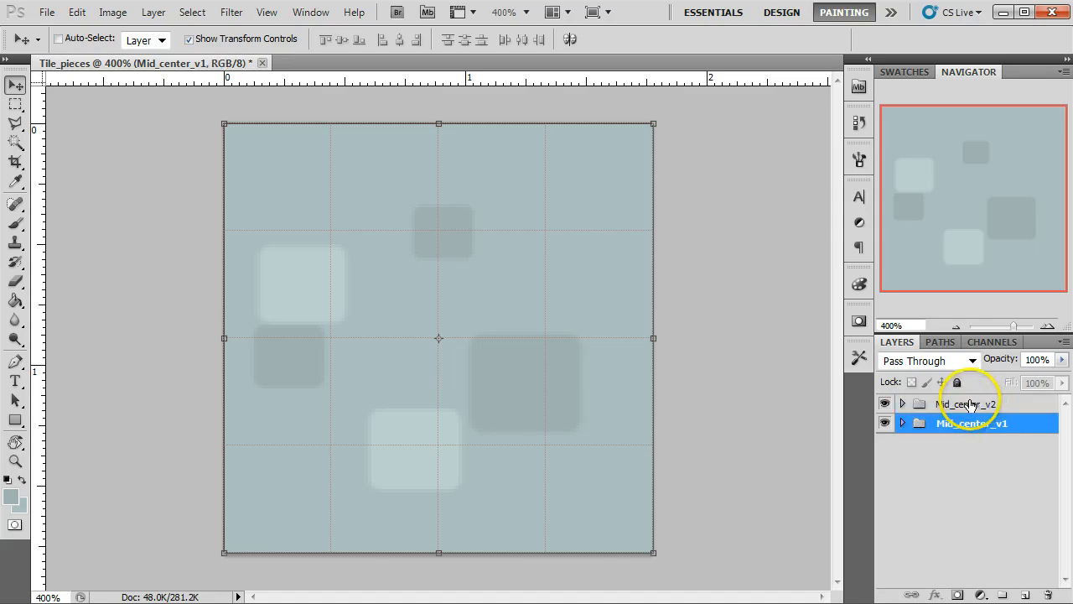
Expand the Mid_center_v2 group and hide its shadows layer
click(904, 406)
click(965, 431)
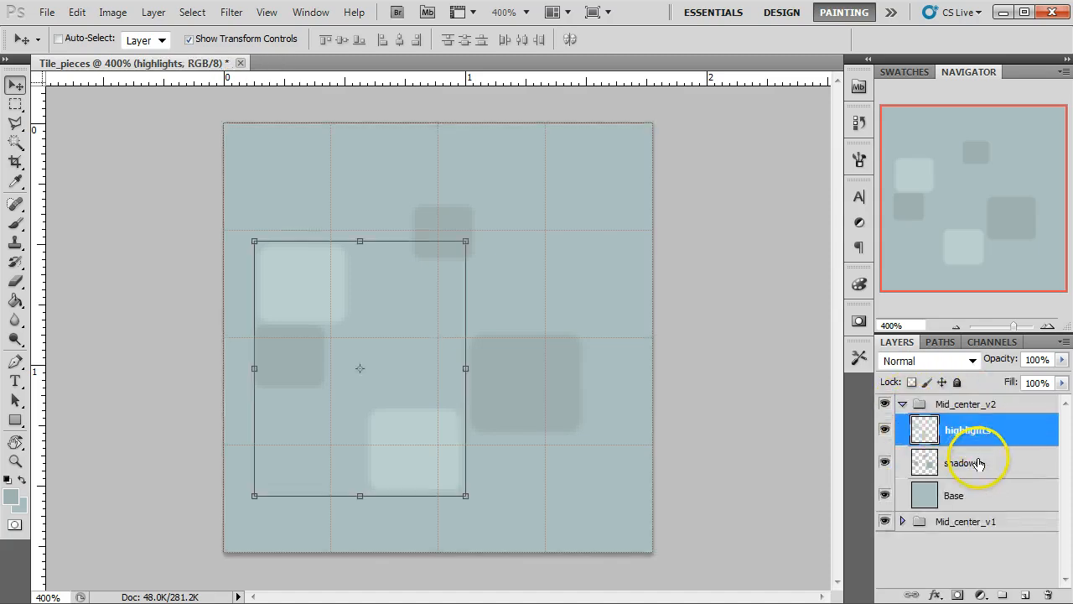
click(956, 467)
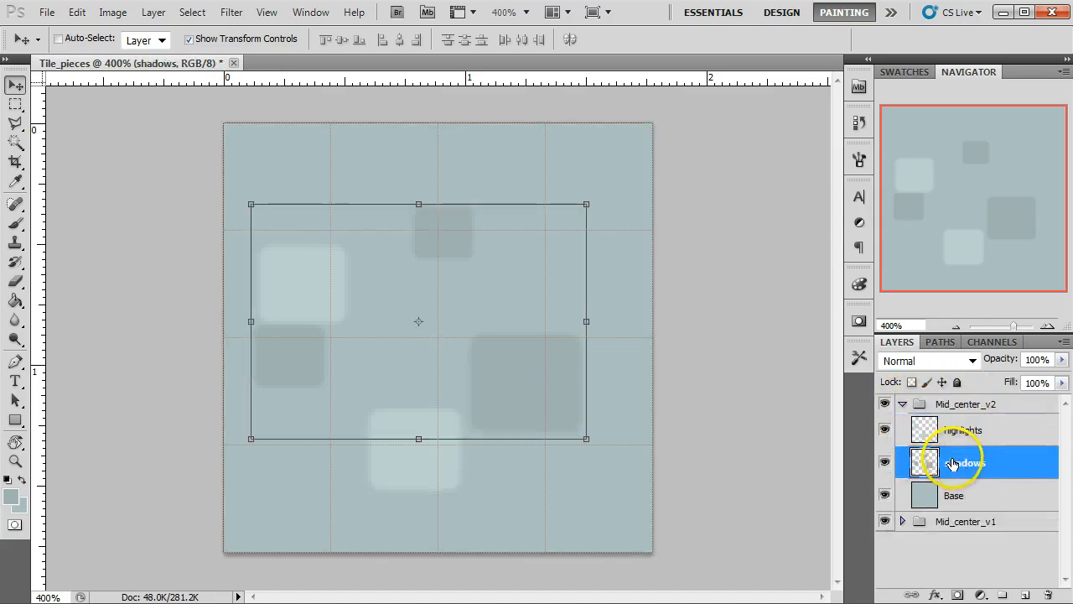
click(918, 428)
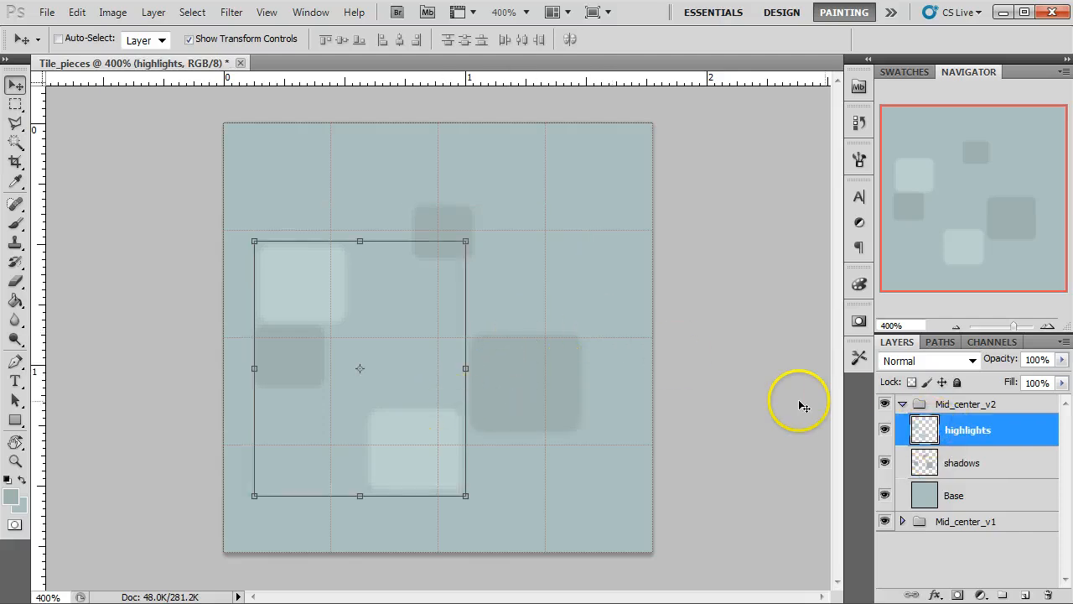
click(890, 468)
click(944, 475)
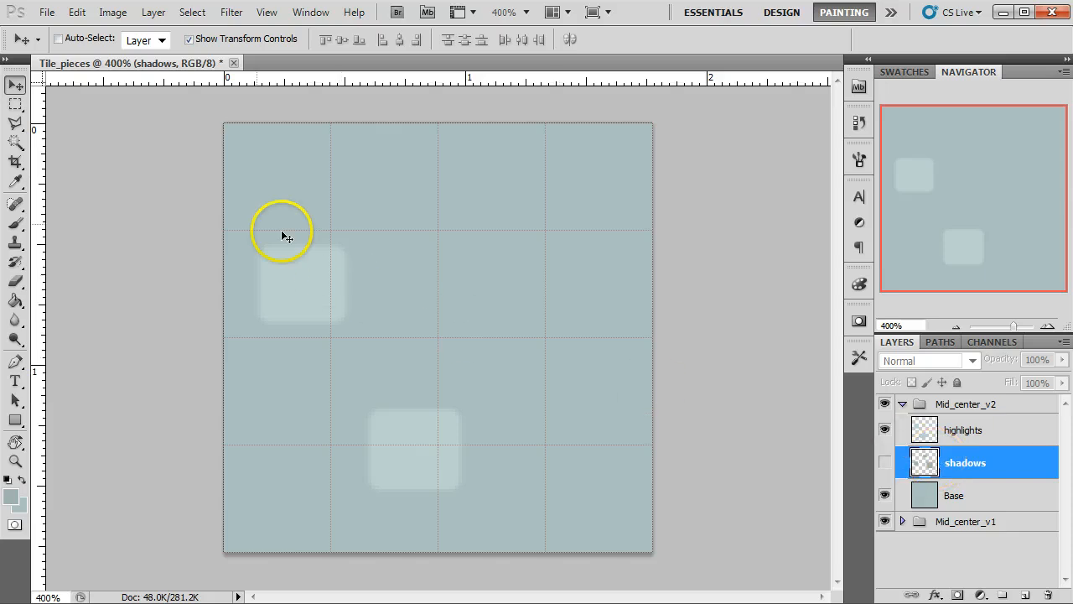
Select the left highlight square in the Mid_center_v2 highlights layer and move it right, just above the tile's centre
click(15, 103)
key(v)
click(304, 310)
click(533, 249)
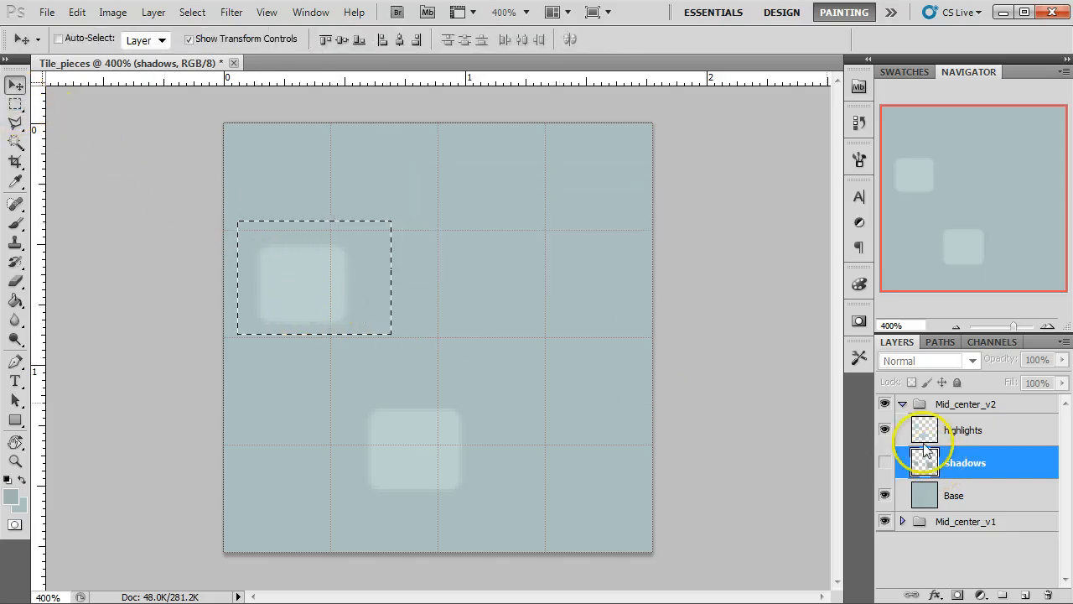
click(973, 431)
drag(380, 317, 508, 334)
Move the lower highlight square down and right, near the tile's bottom edge, and clear the selection
click(15, 104)
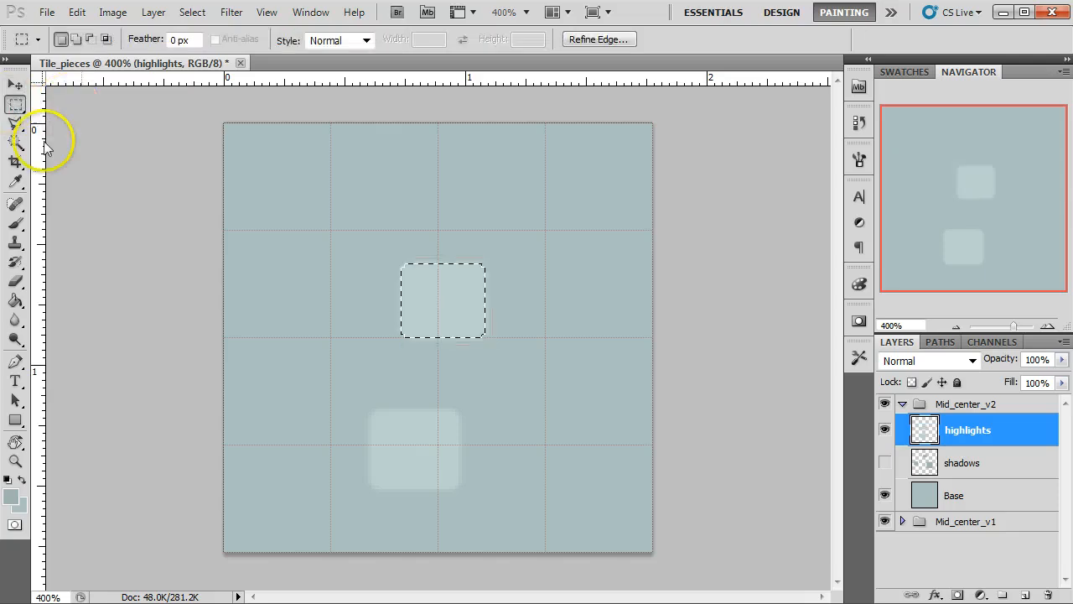
drag(331, 385, 512, 502)
key(v)
drag(448, 475, 559, 521)
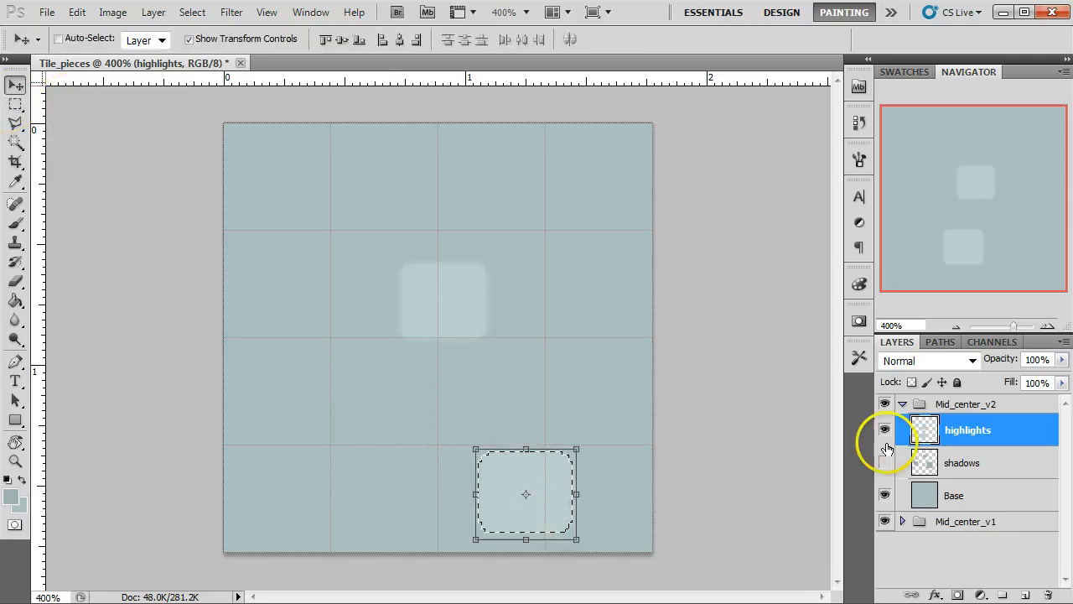
key(ctrl+d)
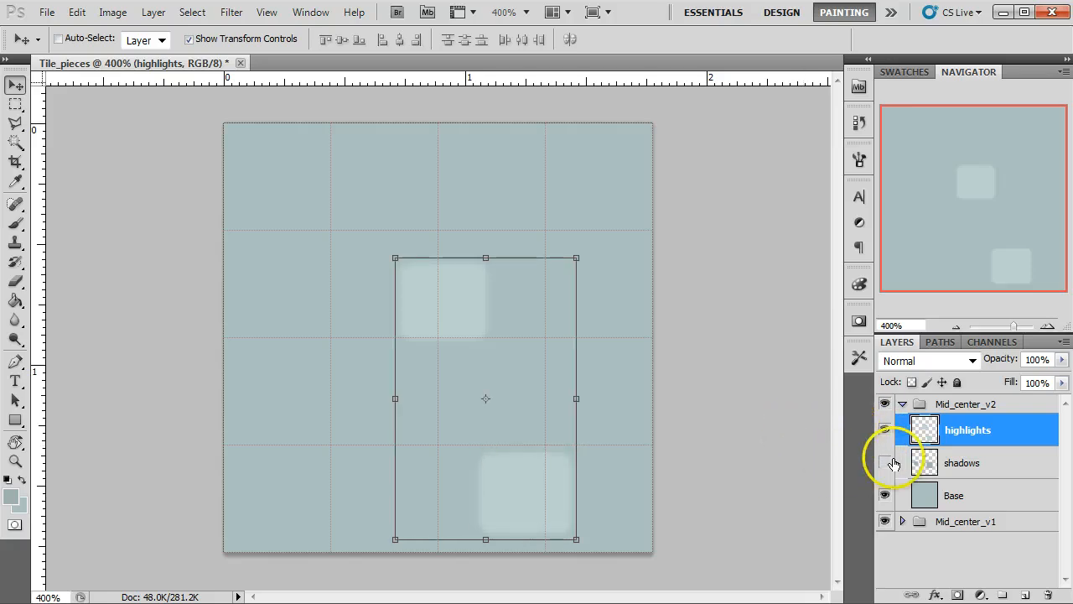
Show the Mid_center_v2 shadows layer again and shift its small upper shadow square slightly to the right
click(885, 462)
click(973, 466)
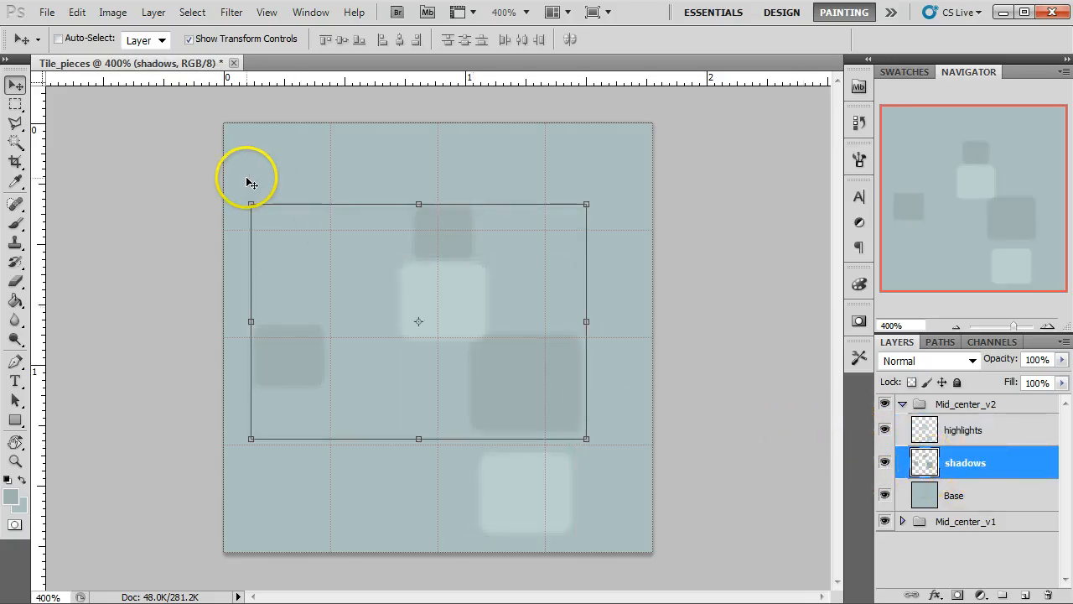
click(15, 103)
drag(394, 202, 500, 267)
key(v)
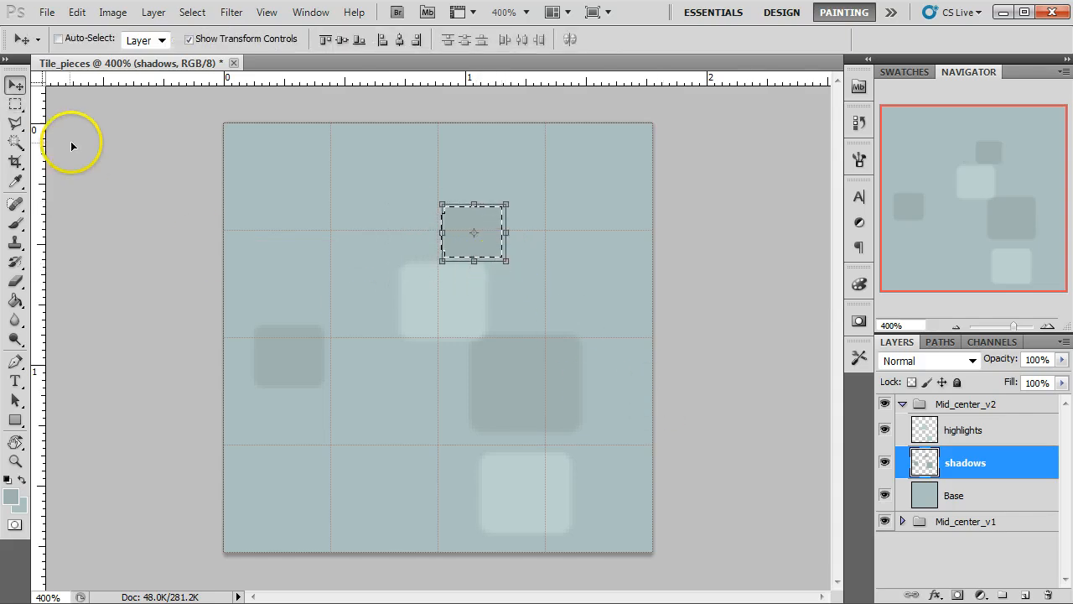
Select the left shadow square and shift it slightly up and to the right
click(16, 103)
click(243, 312)
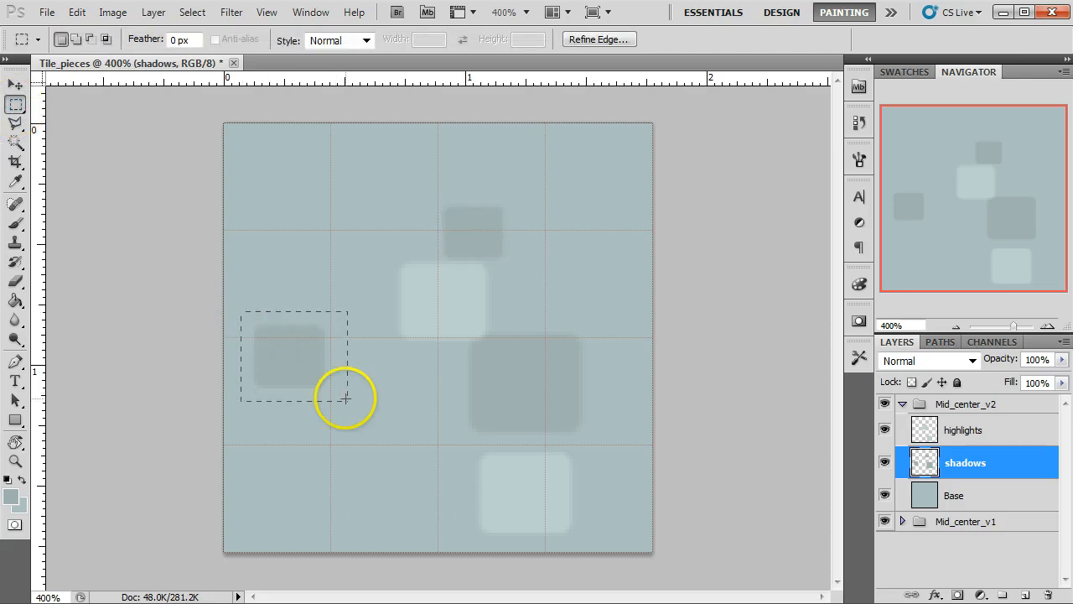
key(v)
drag(304, 377, 317, 366)
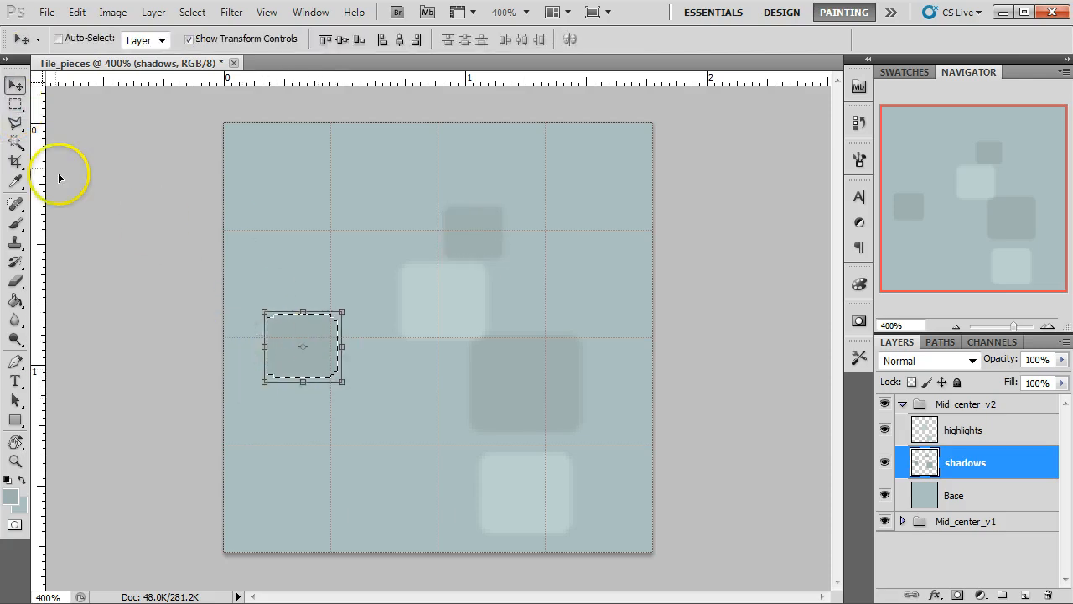
Move the large shadow square down and left so it sits beside the lower highlight square
click(15, 103)
drag(429, 312, 624, 458)
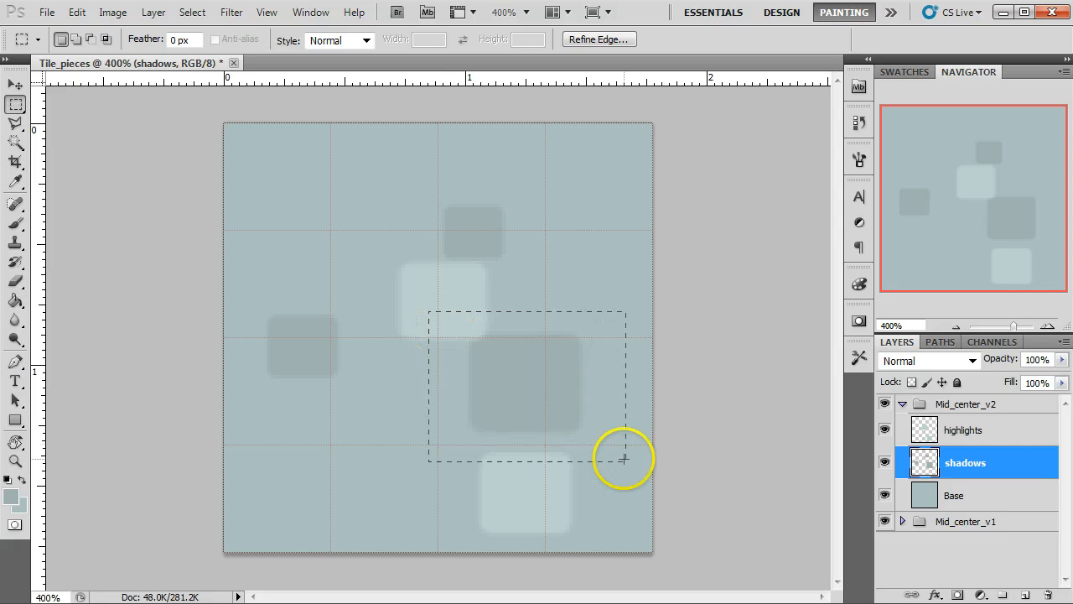
key(v)
drag(575, 421, 455, 495)
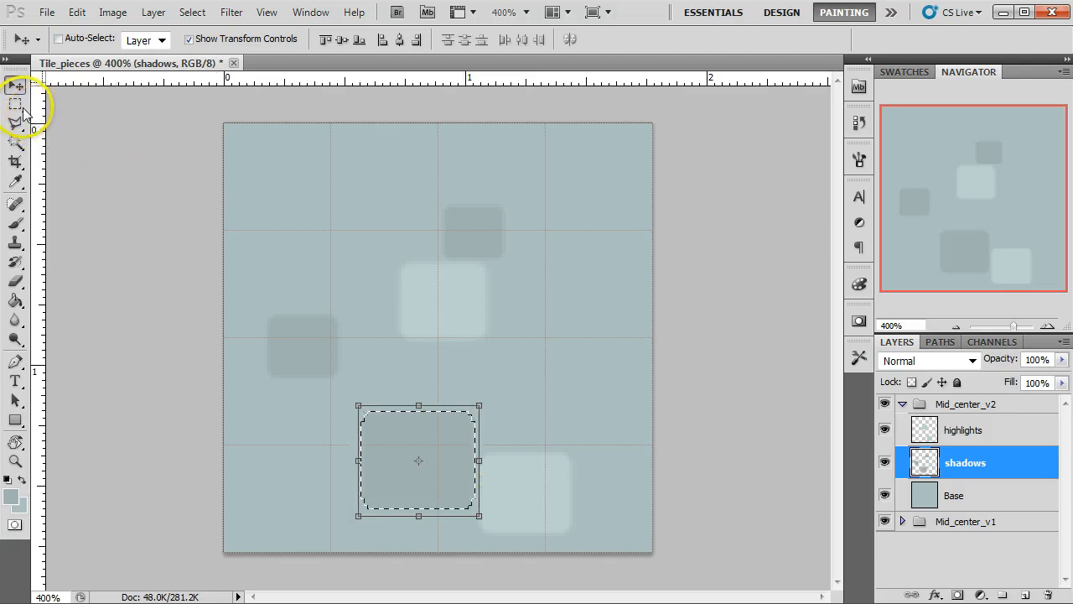
Move the small upper shadow square further right, clear of the upper highlight square's right edge
click(15, 104)
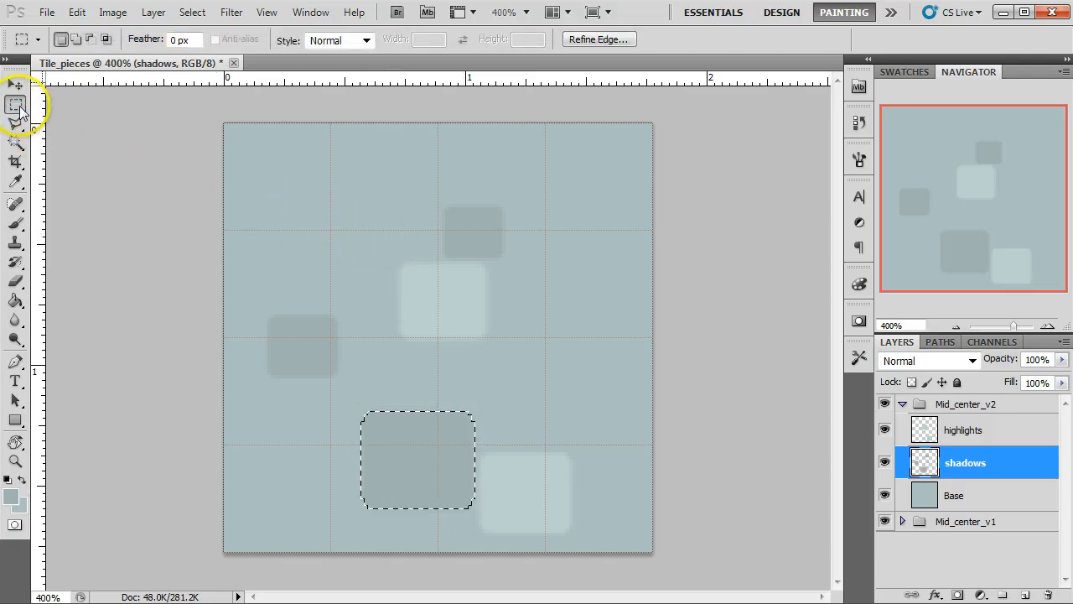
drag(409, 198, 539, 284)
key(v)
drag(495, 255, 543, 259)
On the highlights layer, move the upper highlight square right so its corner meets the small upper shadow square
click(913, 429)
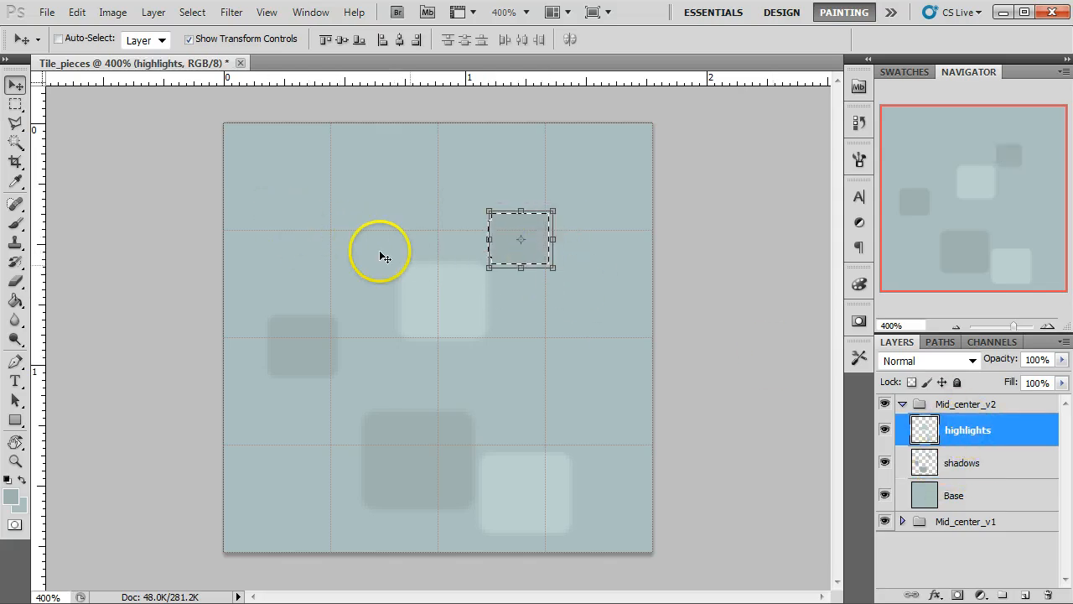
click(15, 103)
click(387, 257)
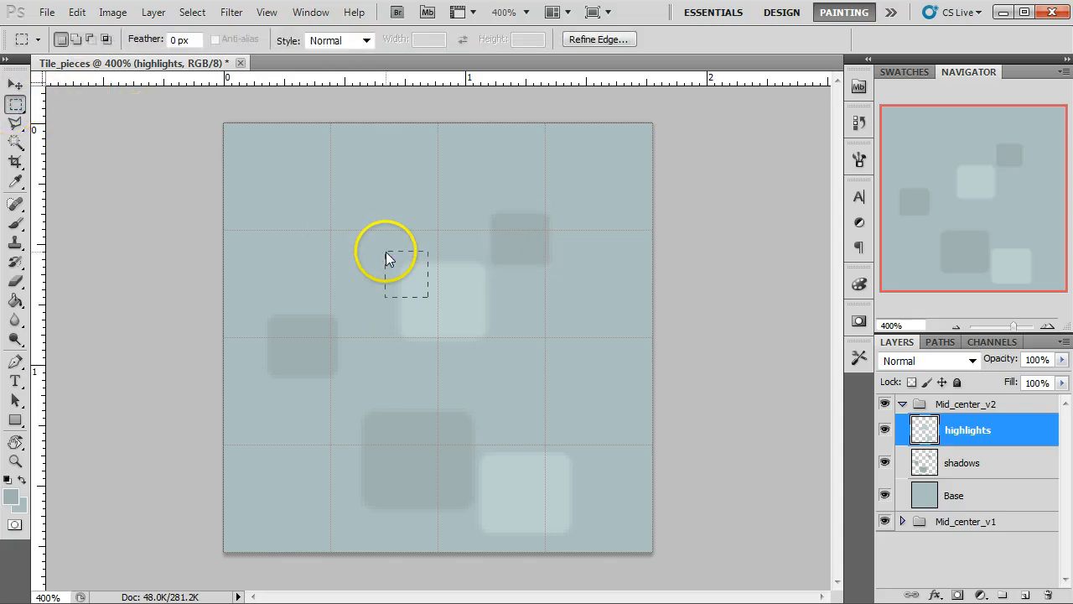
drag(520, 355, 520, 356)
key(v)
drag(472, 321, 498, 329)
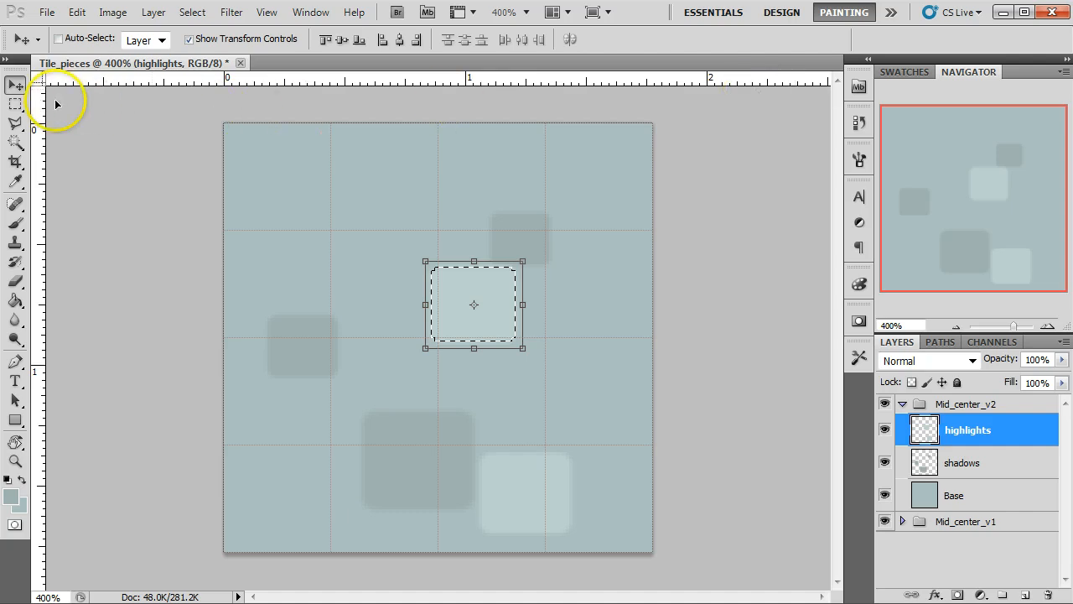
Clear the selection, deselect all layers and hide the grid
key(ctrl+d)
click(924, 551)
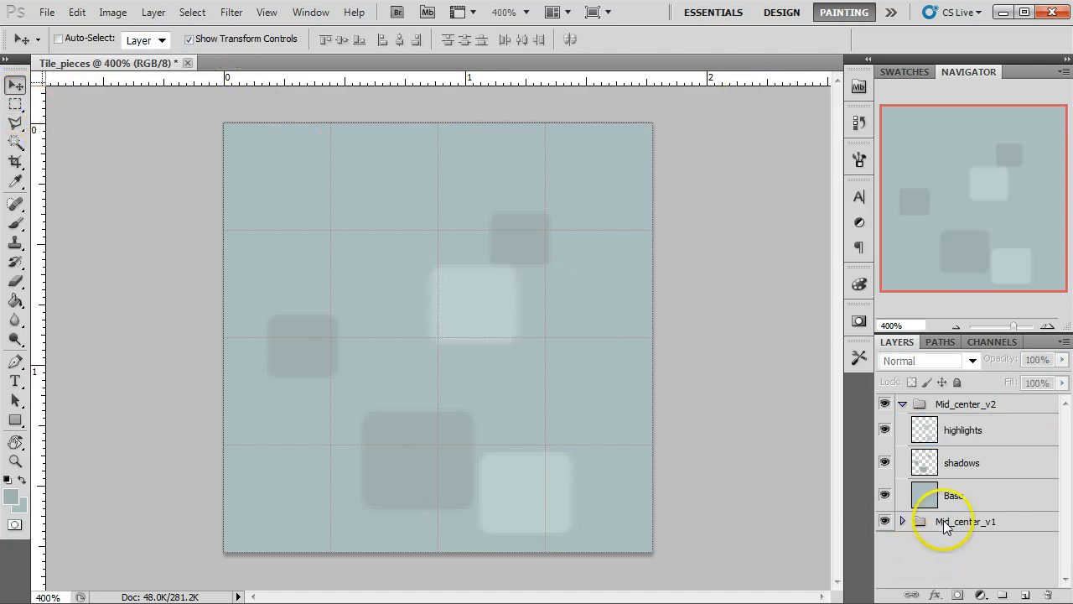
key(ctrl+apostrophe)
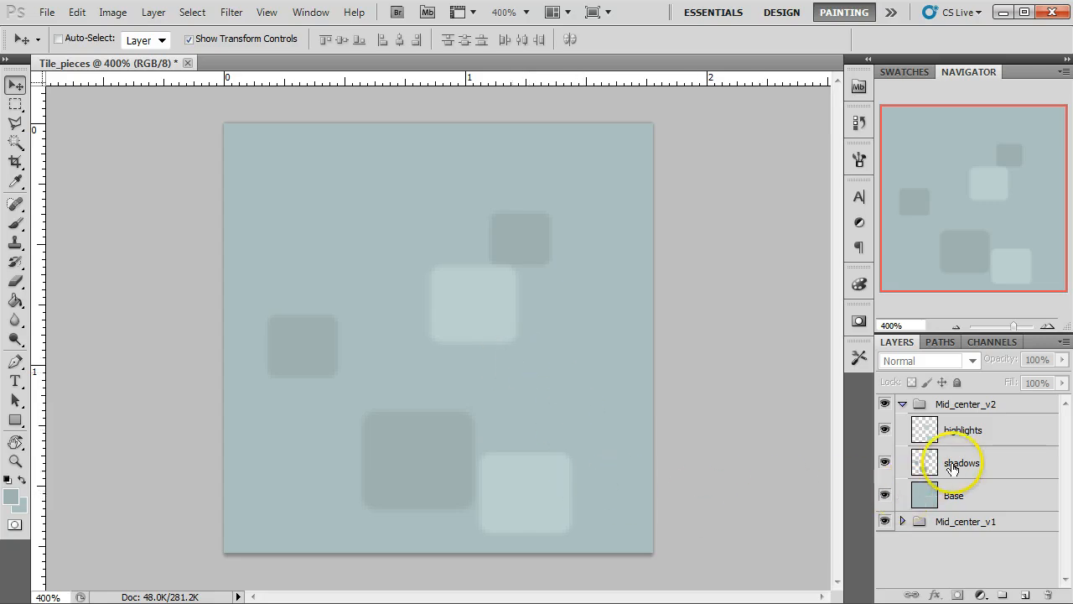
Select the lower highlight square on the highlights layer and scale it to 76.39%
click(922, 459)
click(921, 431)
click(15, 105)
drag(435, 409, 598, 549)
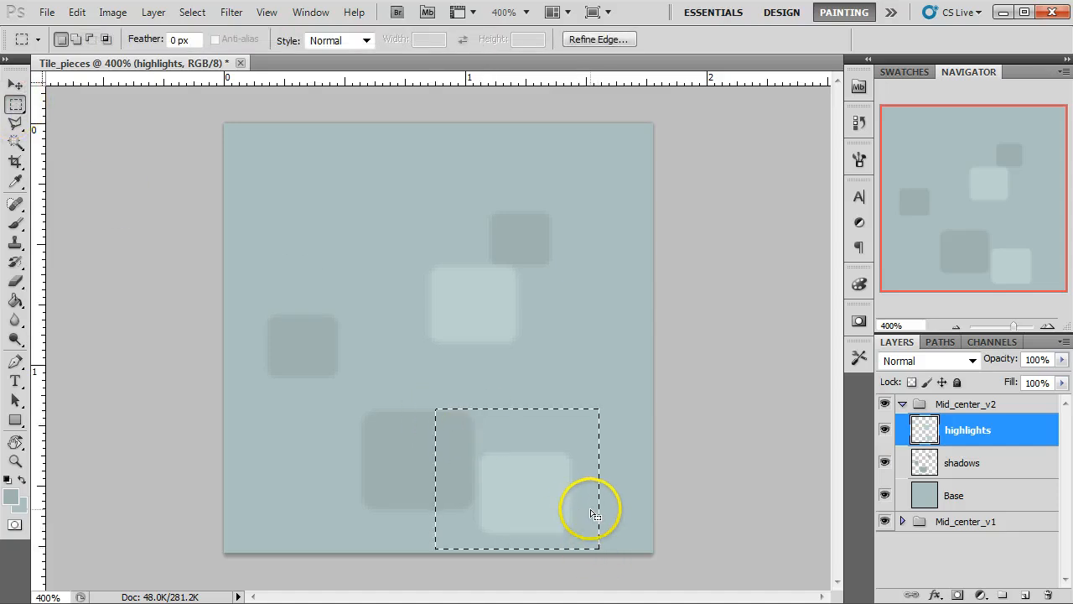
key(v)
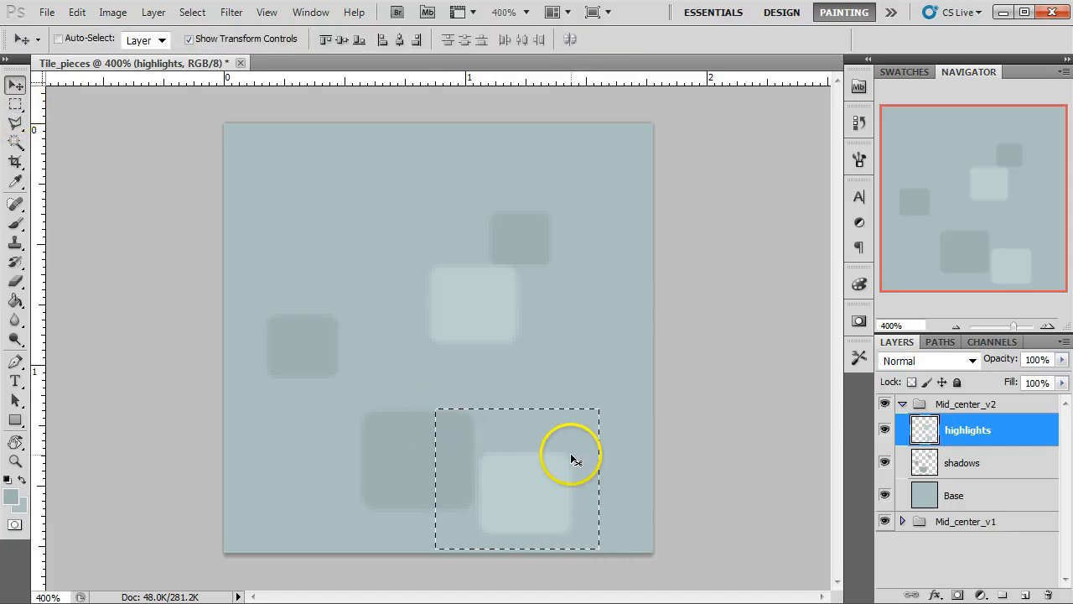
key(ctrl+t)
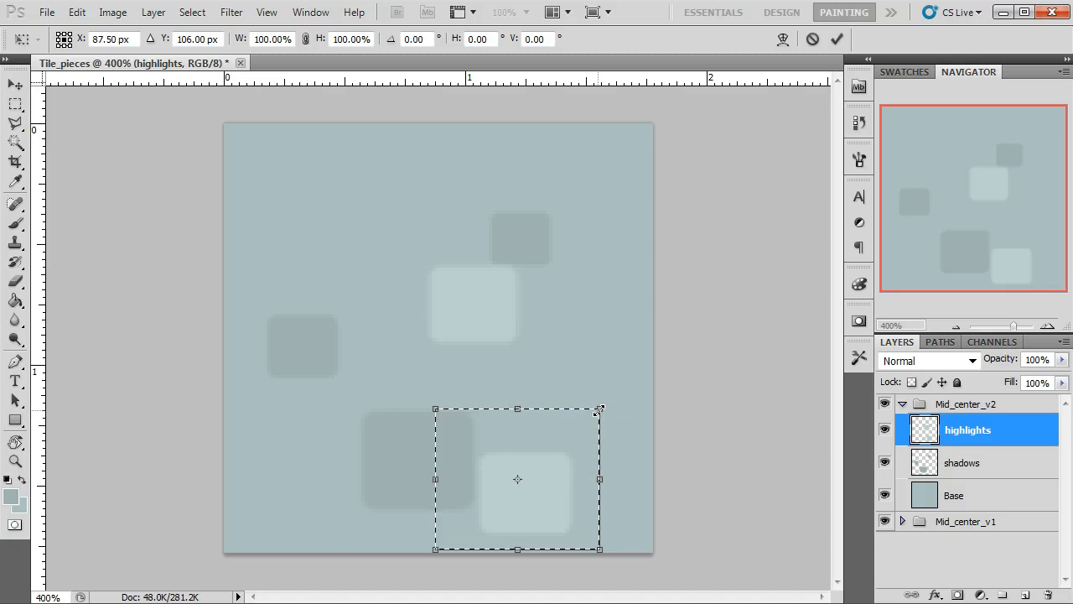
drag(598, 409, 580, 427)
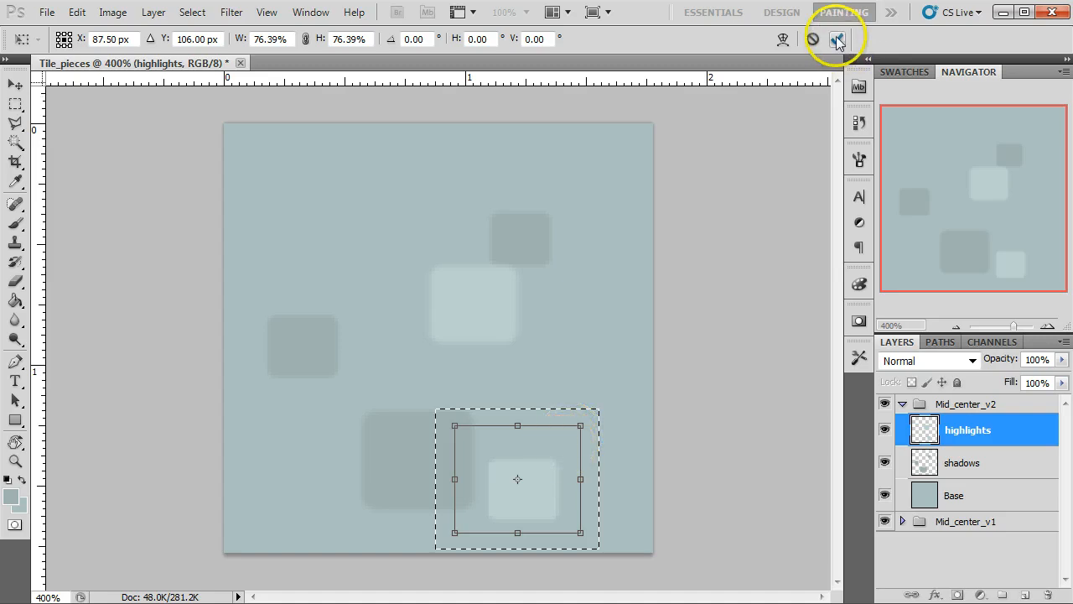
click(836, 39)
Scale the large shadow square to 78.94%, place its transform centre at X 63.00 px, Y 99.75 px and deselect
click(981, 469)
click(15, 104)
click(331, 391)
drag(331, 391, 498, 525)
key(v)
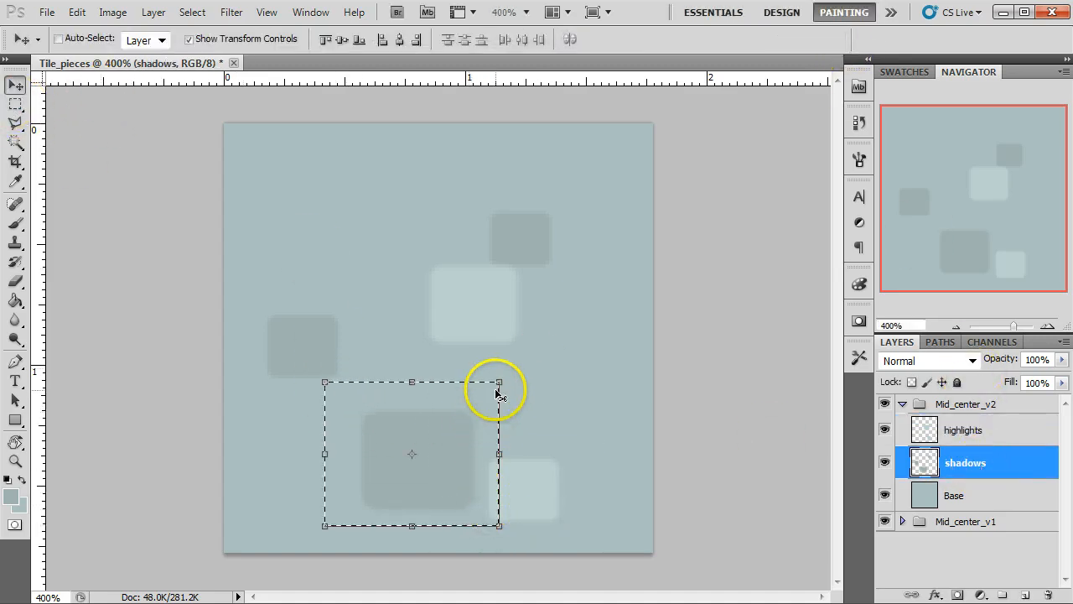
drag(498, 382, 481, 396)
drag(443, 485, 466, 489)
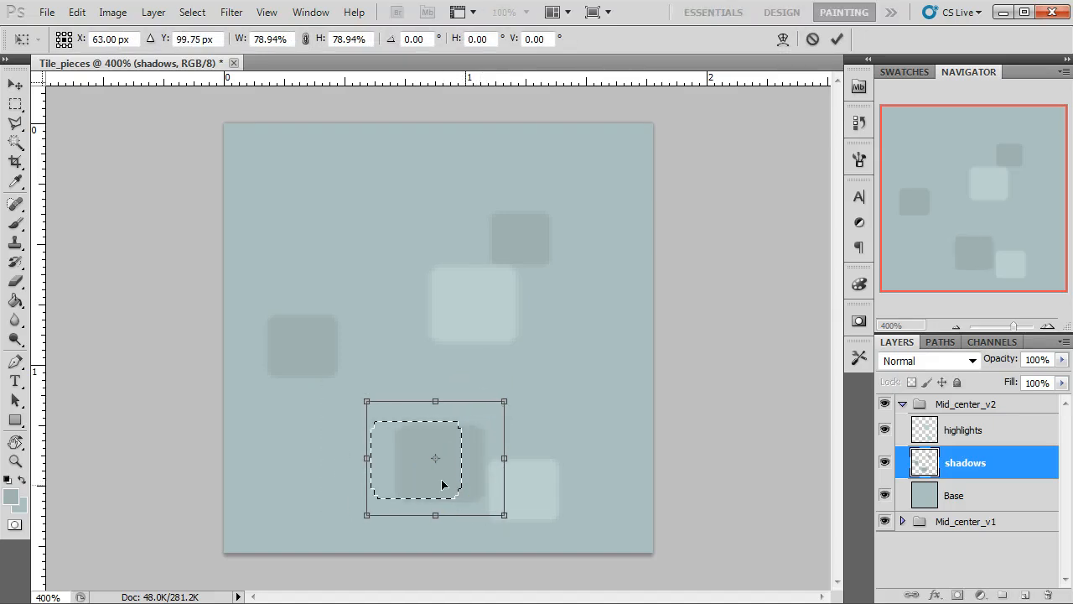
click(836, 43)
key(ctrl+d)
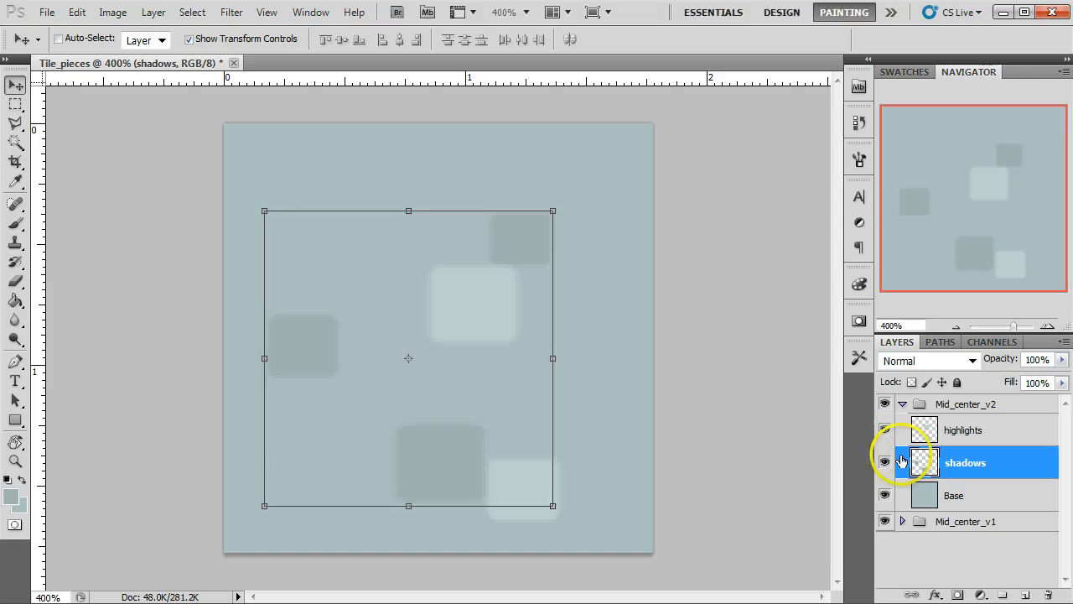
Show the grid again, collapse the Mid_center_v2 group and select the Mid_center_v1 group
click(949, 496)
click(948, 496)
key(ctrl+;)
key(ctrl+h)
key(ctrl+h)
click(945, 521)
click(902, 404)
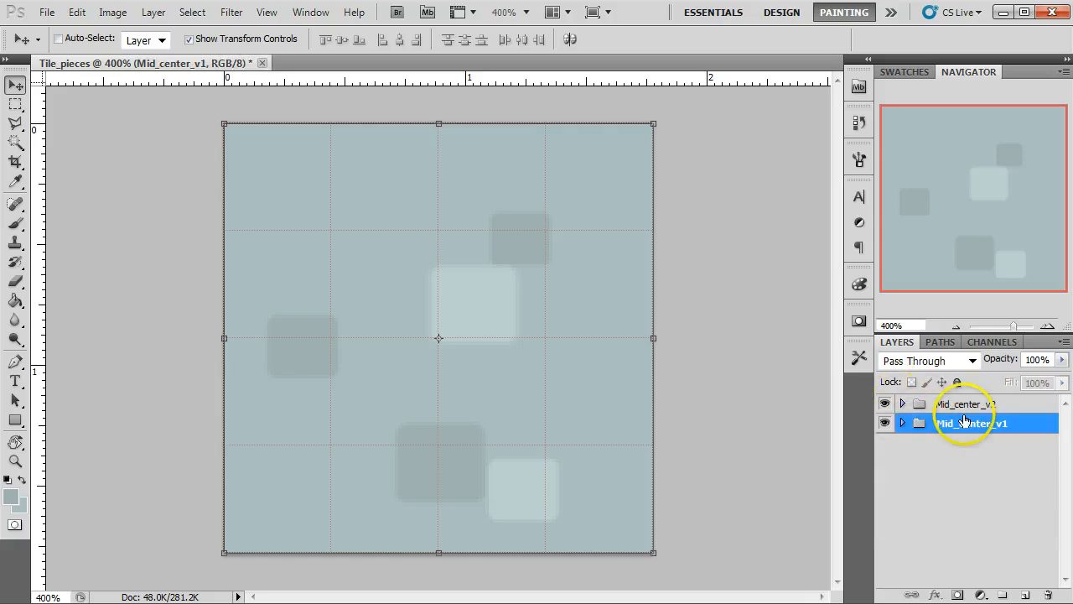
click(985, 404)
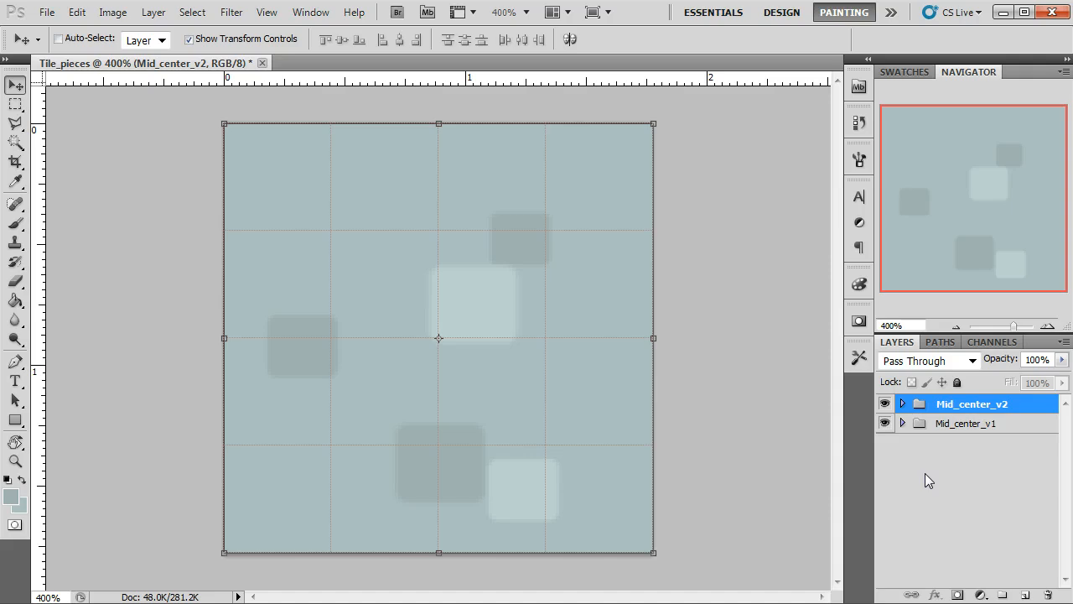
click(1006, 526)
click(977, 434)
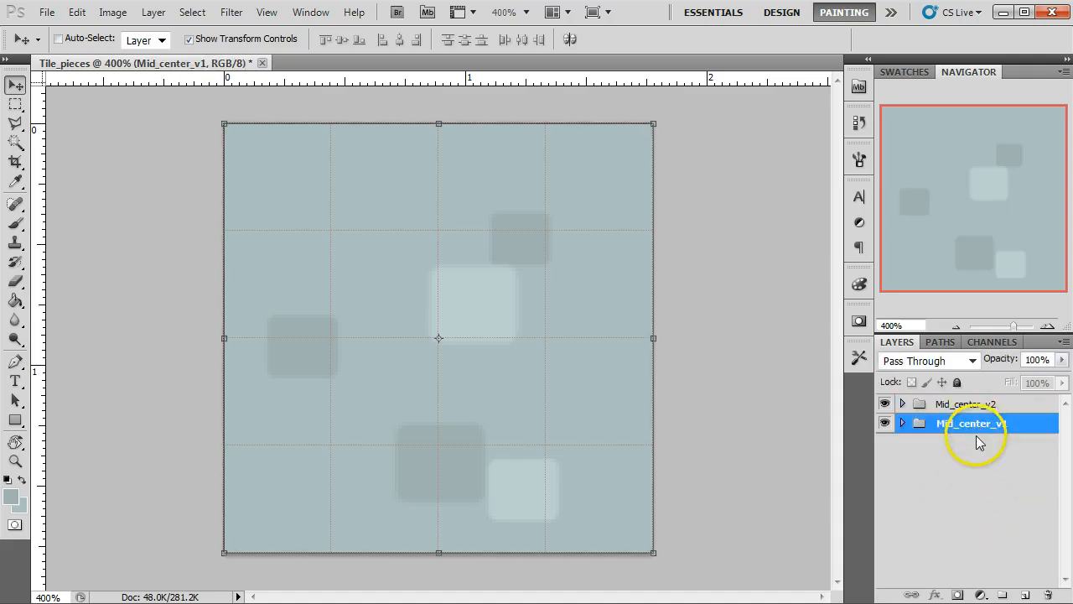
click(971, 408)
click(978, 430)
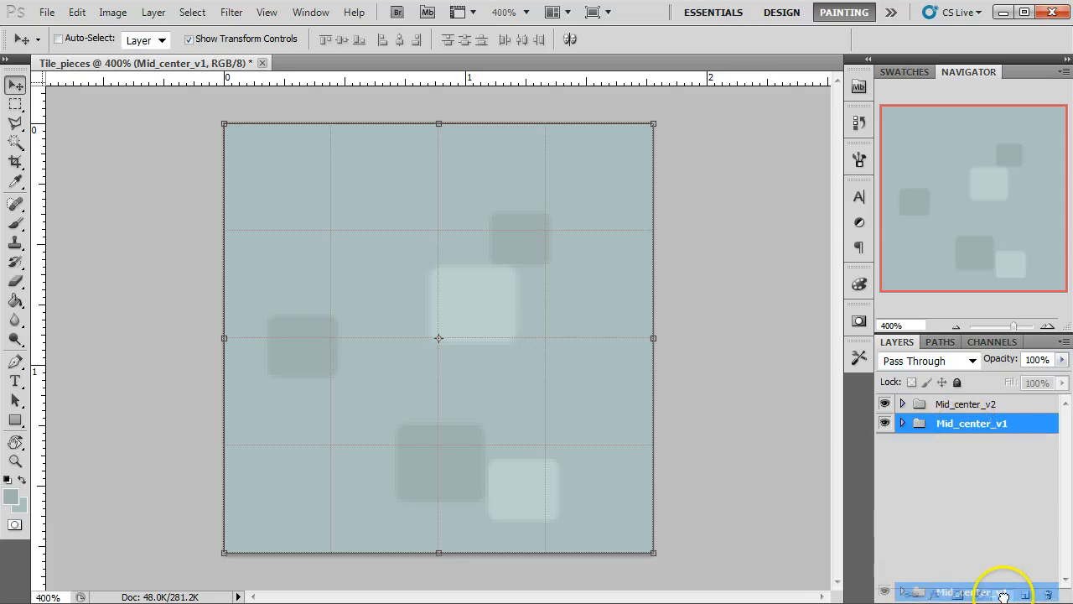
key(ctrl+g)
key(ctrl+z)
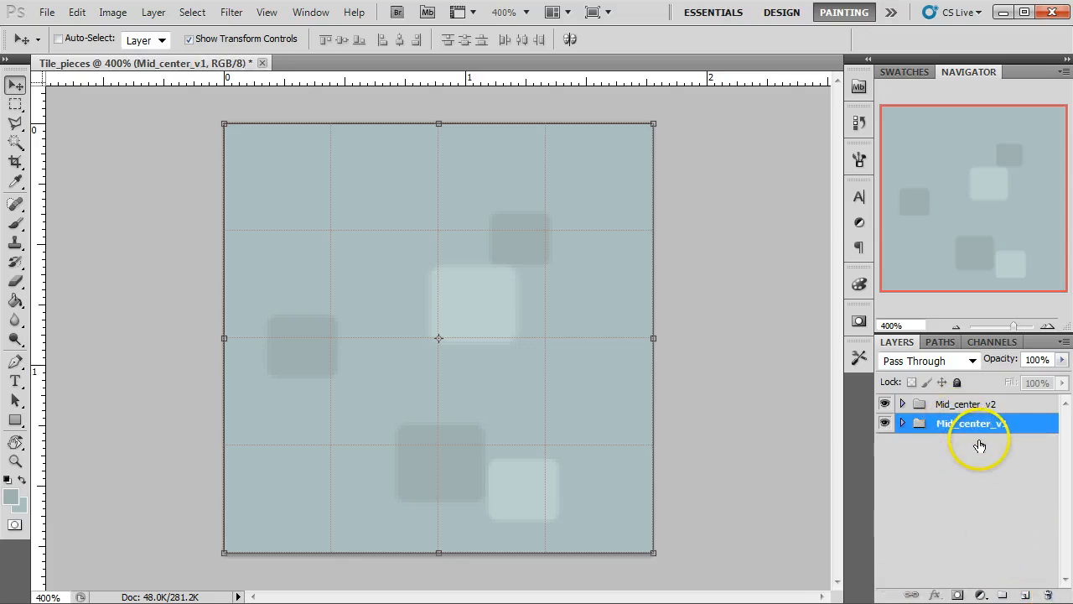
Duplicate the Mid_center_v1 group directly below it and rename the copy Top_center
drag(970, 423, 925, 445)
double_click(962, 443)
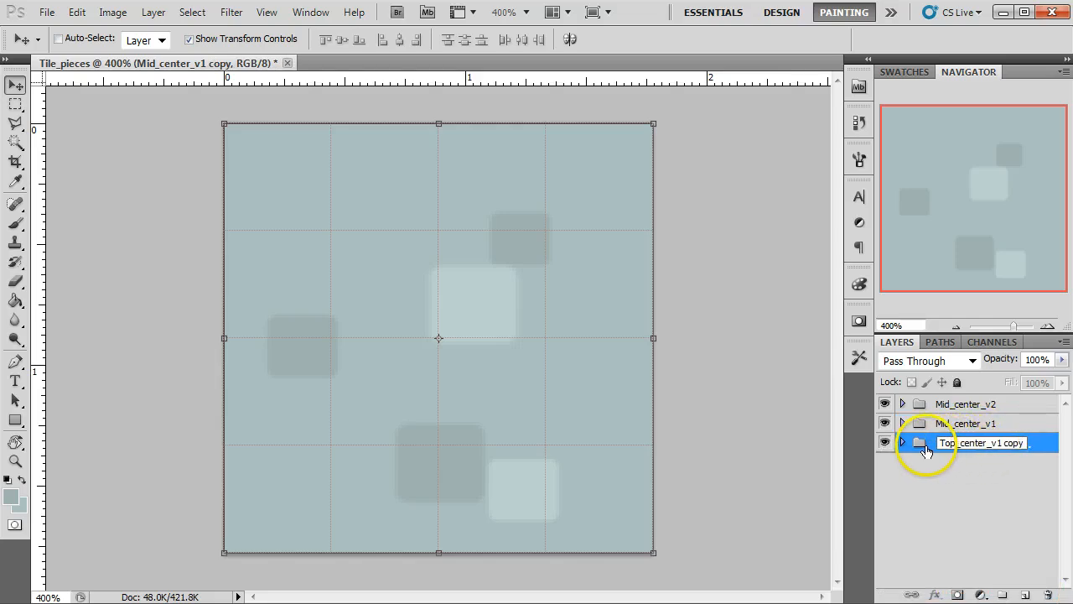
drag(989, 443, 1031, 443)
key(BackSpace)
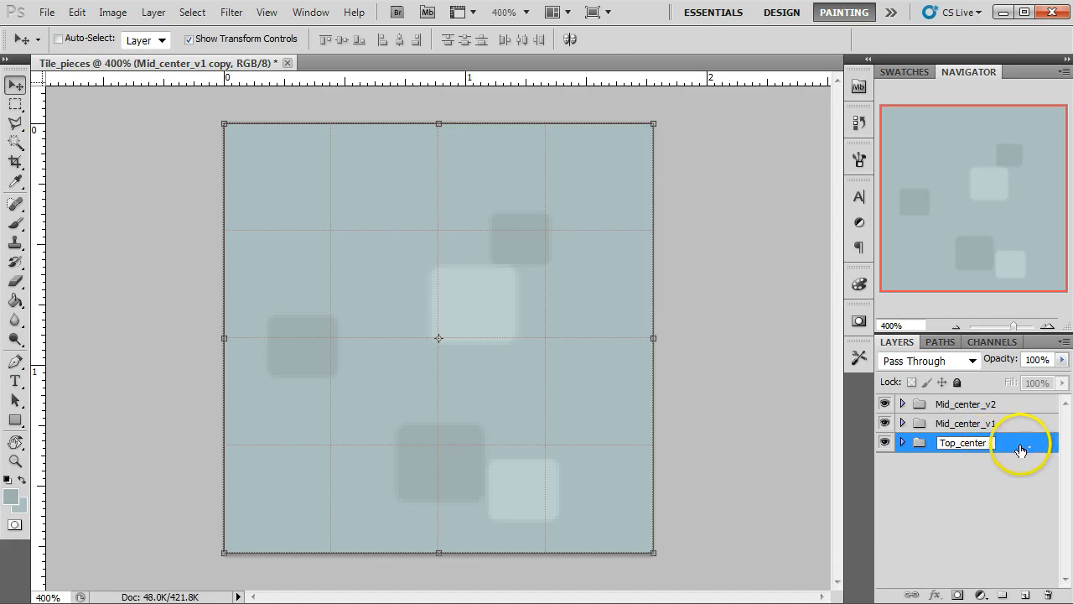
click(987, 494)
Expand the Top_center group, select its Base layer and marquee-select the full-width top grid row of the canvas
click(903, 443)
click(966, 468)
click(972, 537)
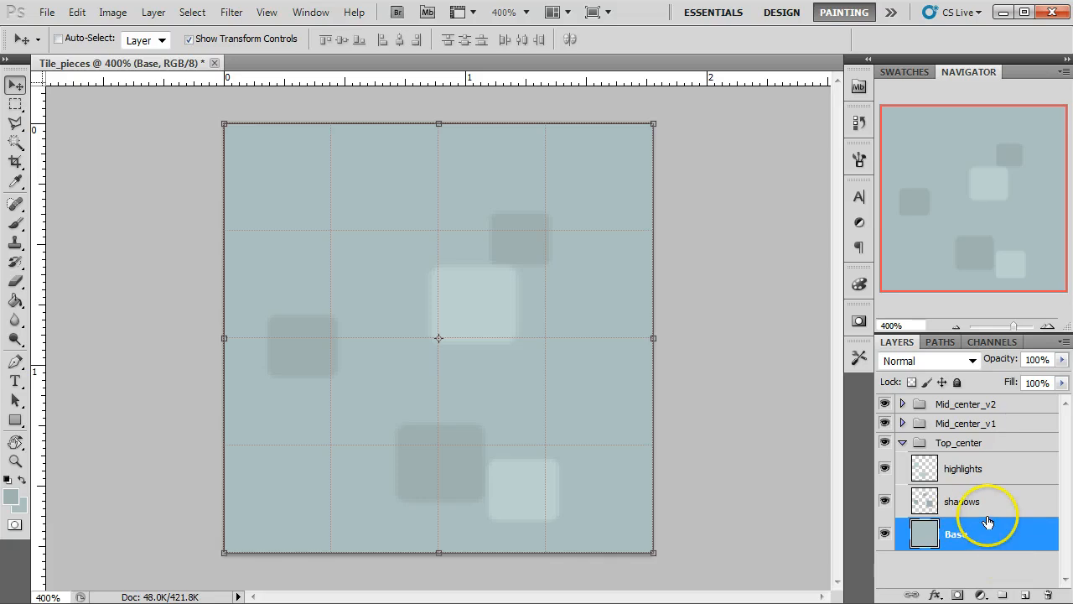
click(16, 104)
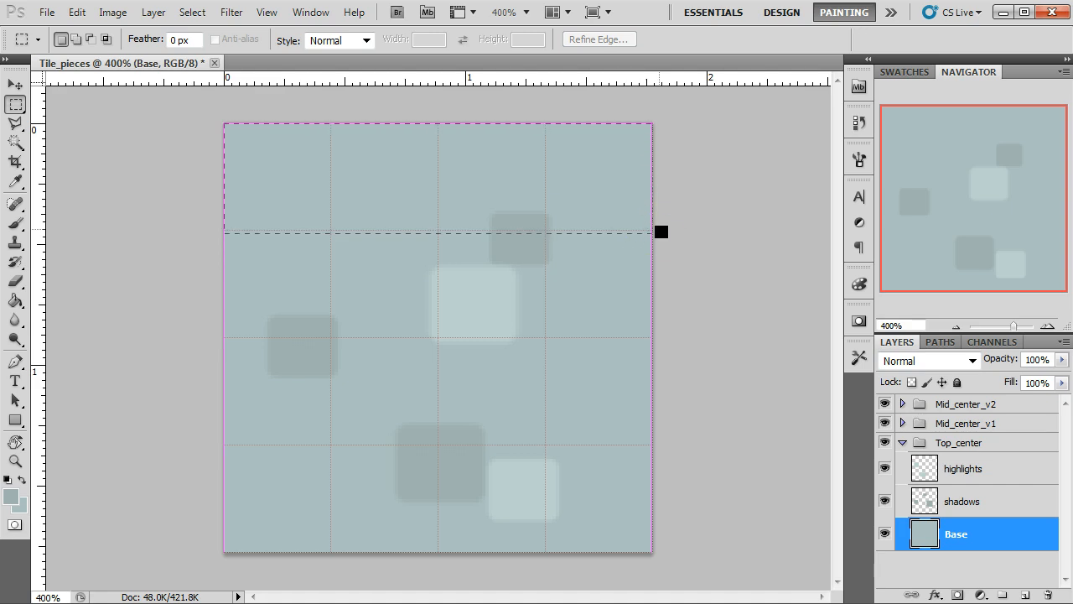
drag(662, 286, 664, 282)
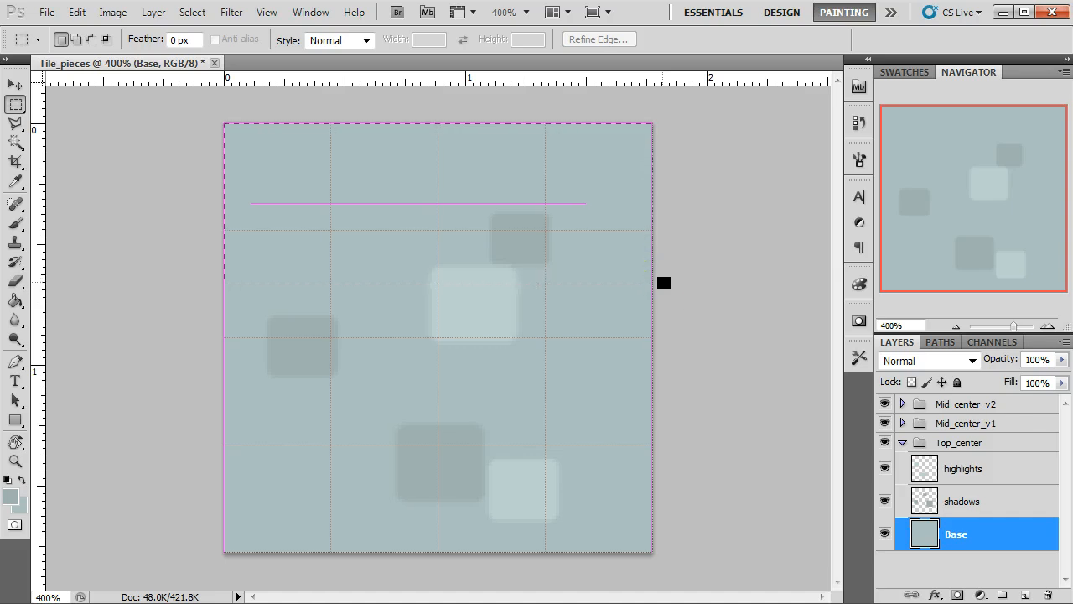
drag(545, 273, 495, 262)
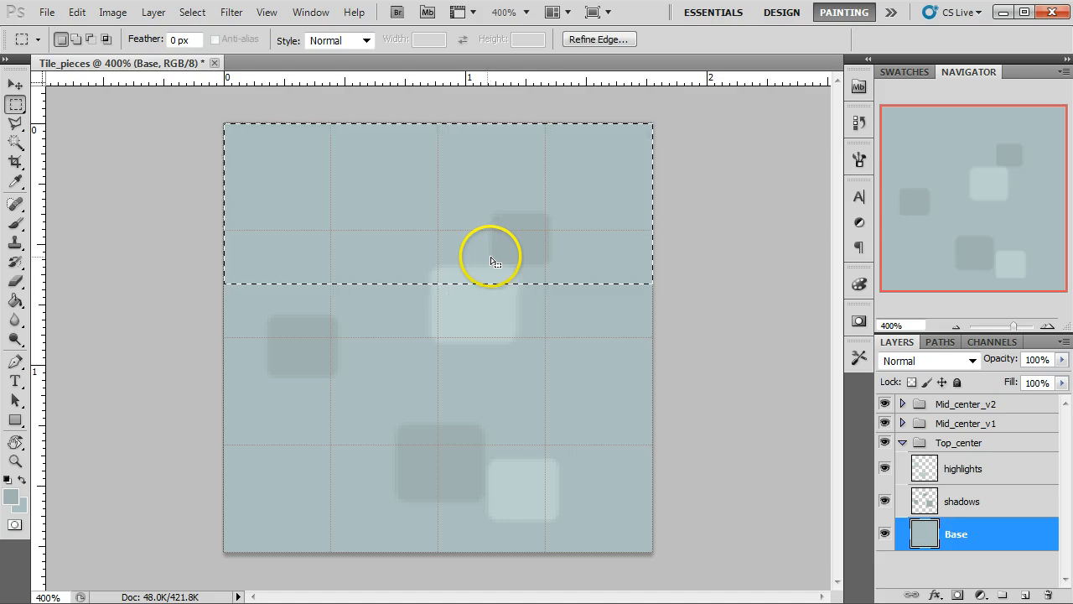
drag(212, 123, 573, 239)
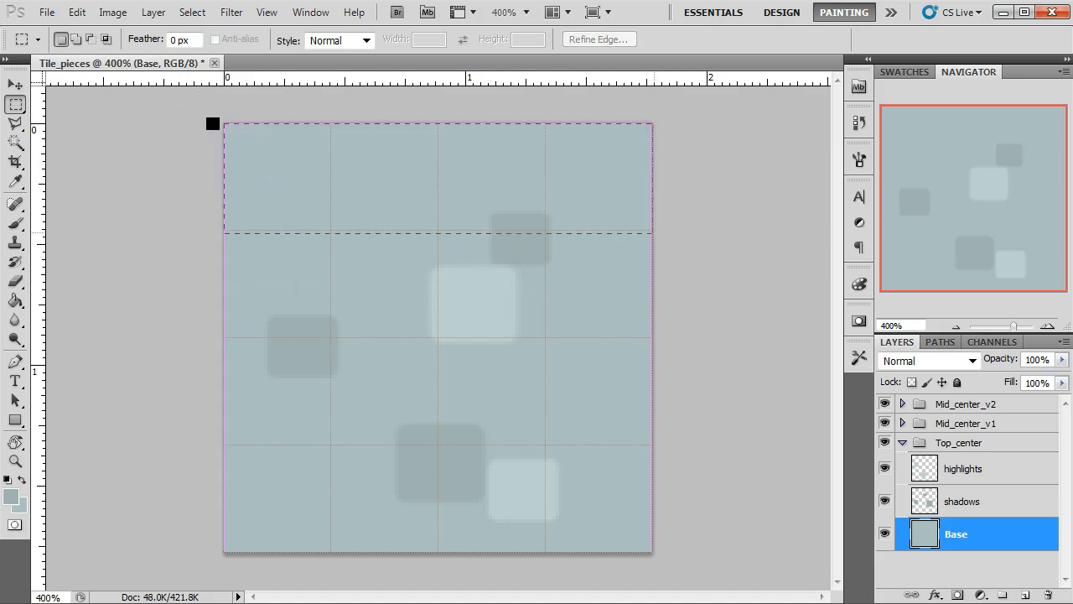
drag(212, 123, 212, 123)
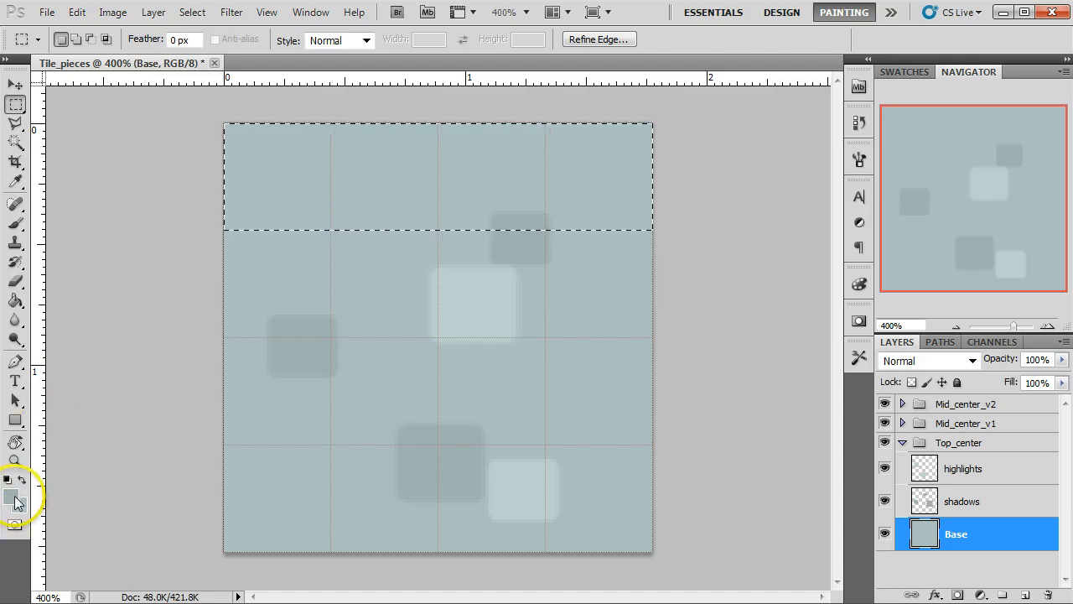
Set the foreground colour to a darker, muted grey-teal
click(12, 496)
click(541, 255)
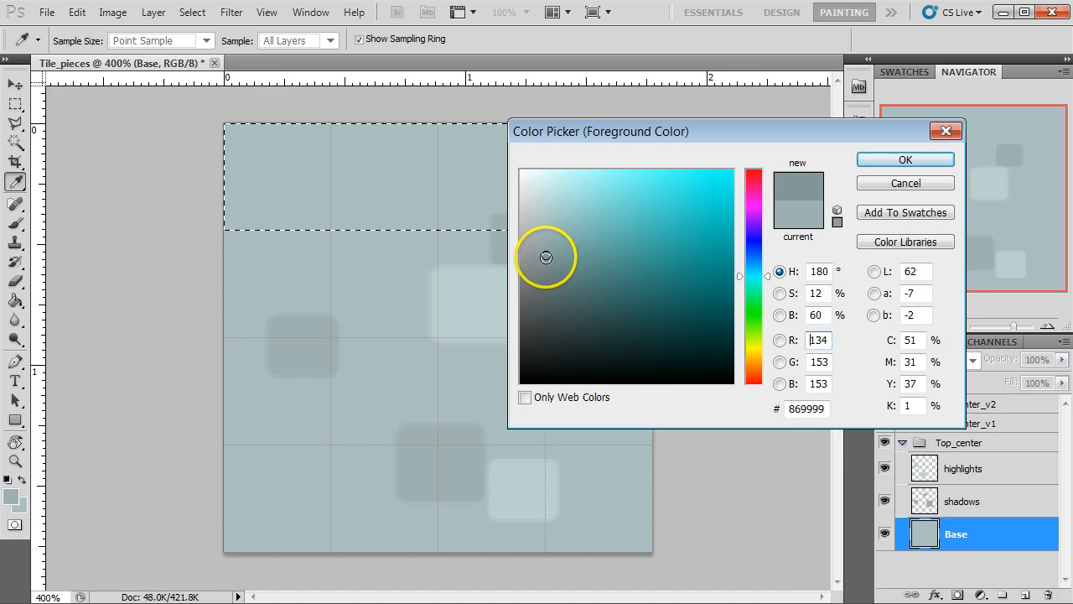
click(538, 258)
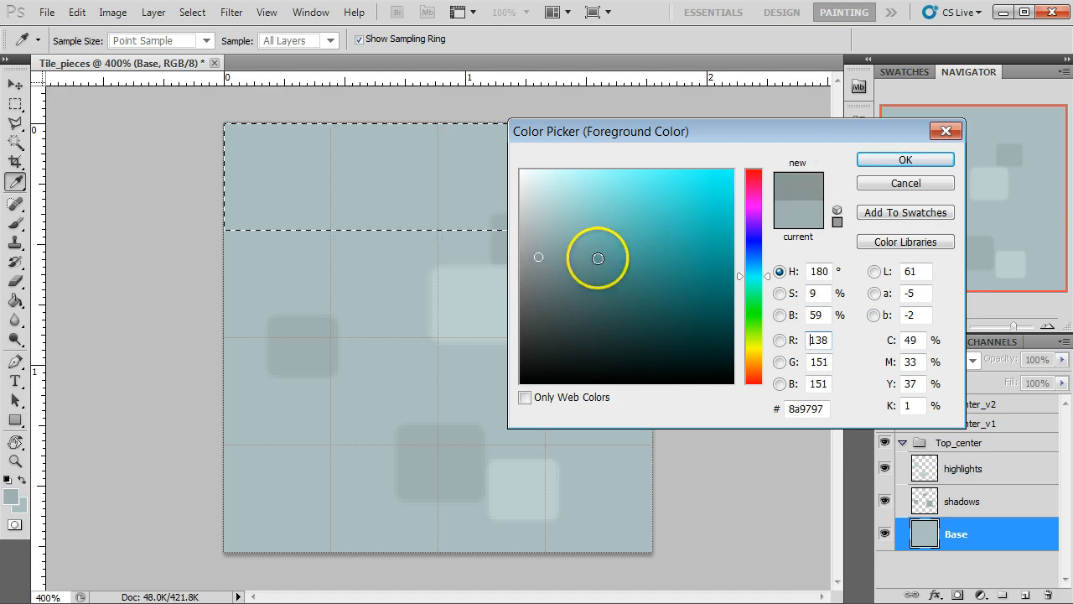
click(534, 253)
click(901, 160)
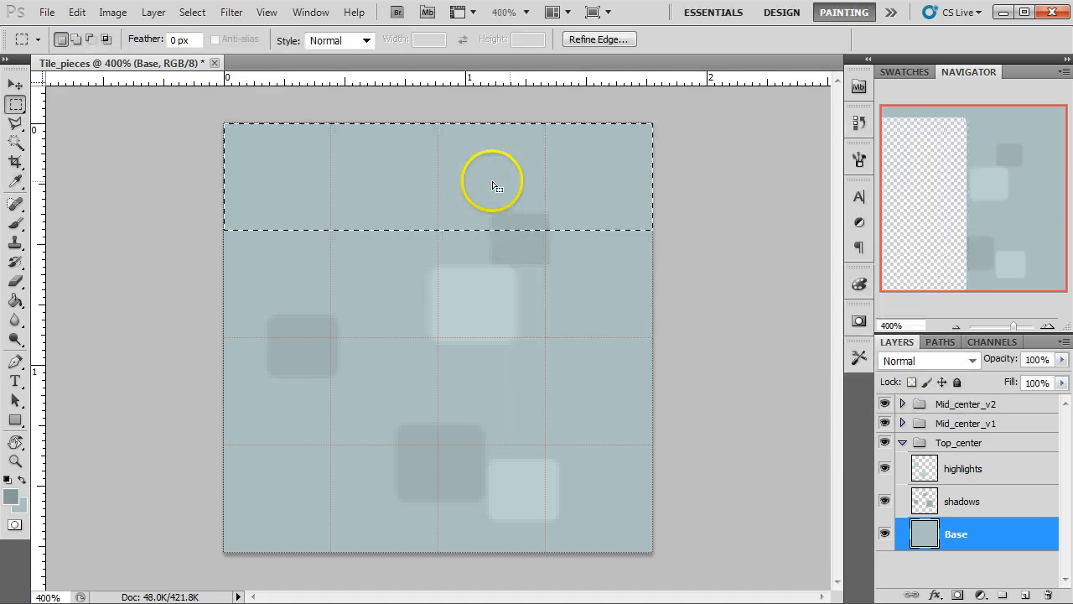
Fill the selected top row with the foreground colour on a new layer above highlights, deselect and hide both Mid_center groups
click(948, 467)
click(1025, 594)
click(924, 469)
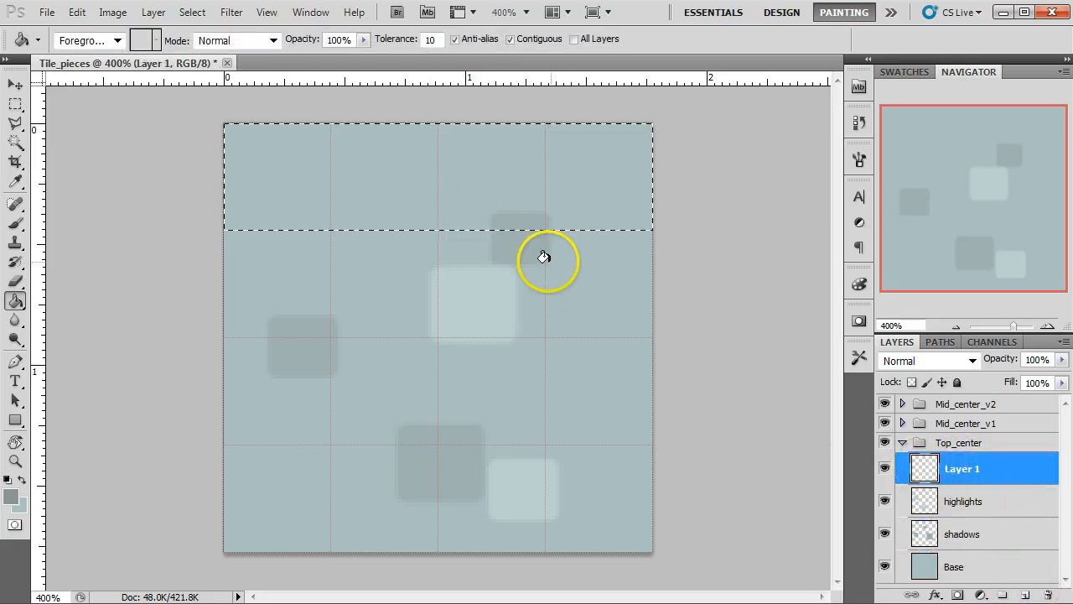
key(v)
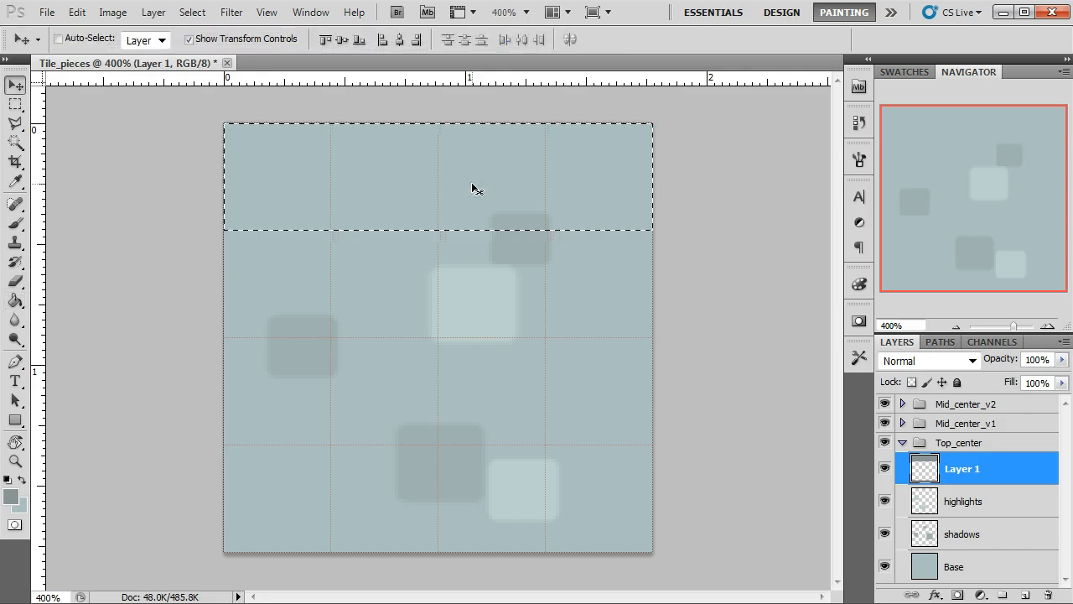
click(527, 203)
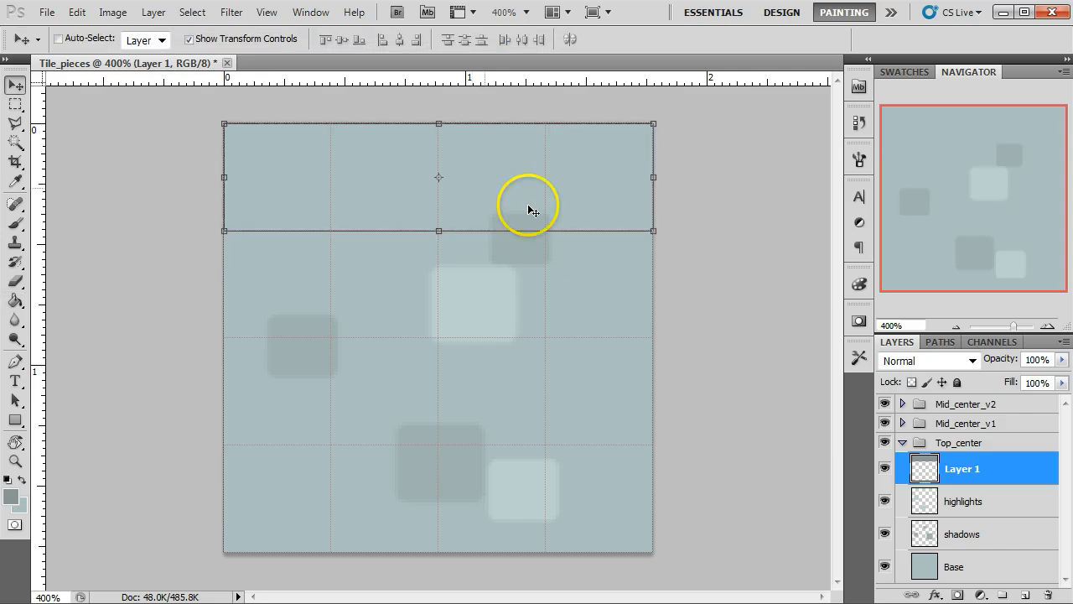
click(884, 406)
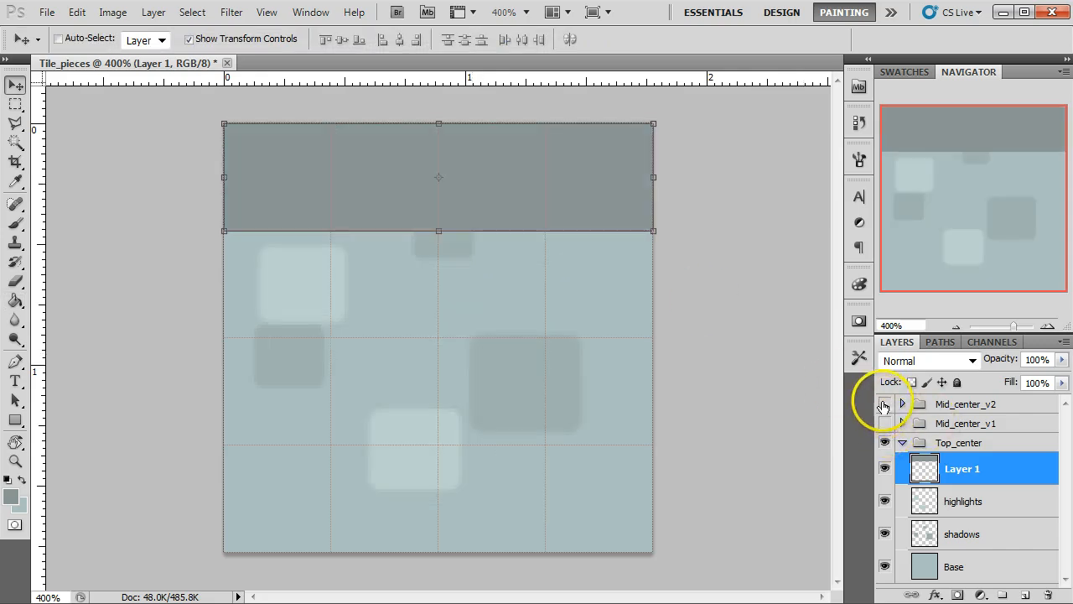
Set the Eraser to a 7 px brush with 0% hardness and keep the grid shown at 600% zoom
click(964, 501)
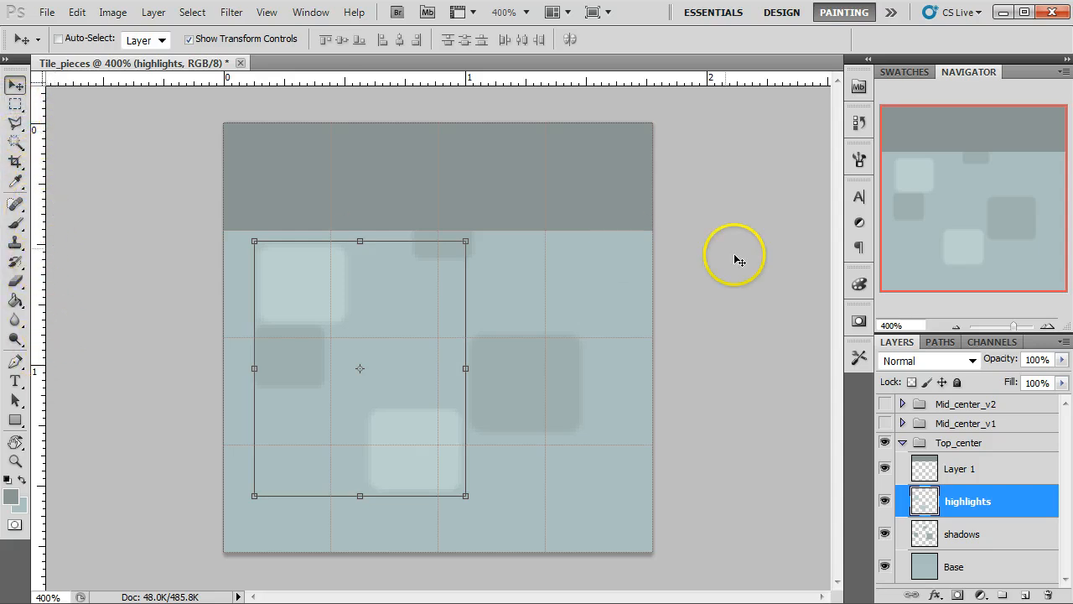
click(1047, 325)
click(1048, 325)
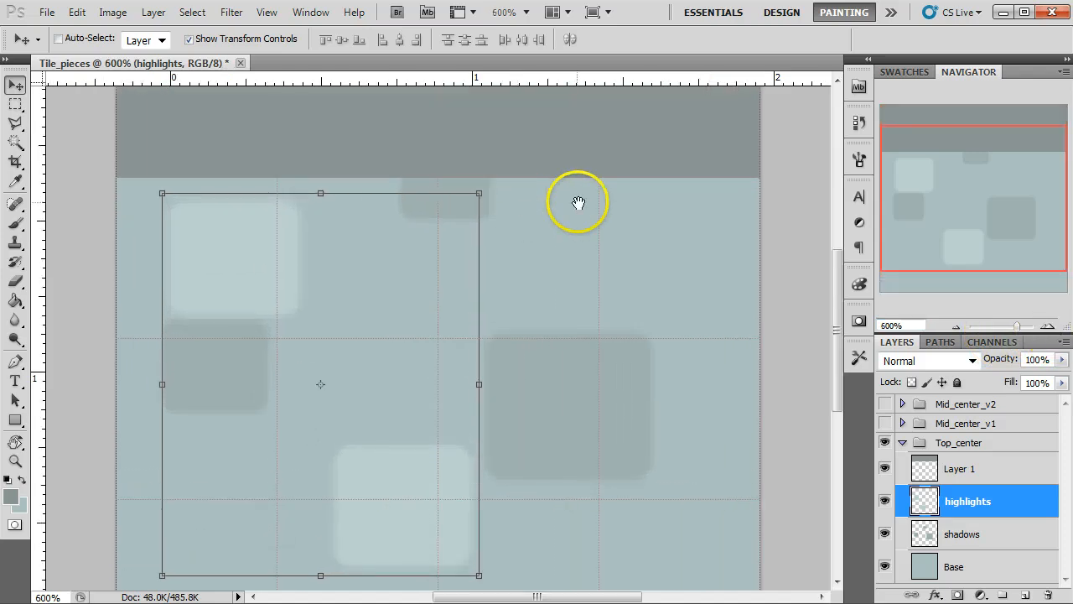
drag(565, 207, 1069, 536)
drag(762, 430, 461, 317)
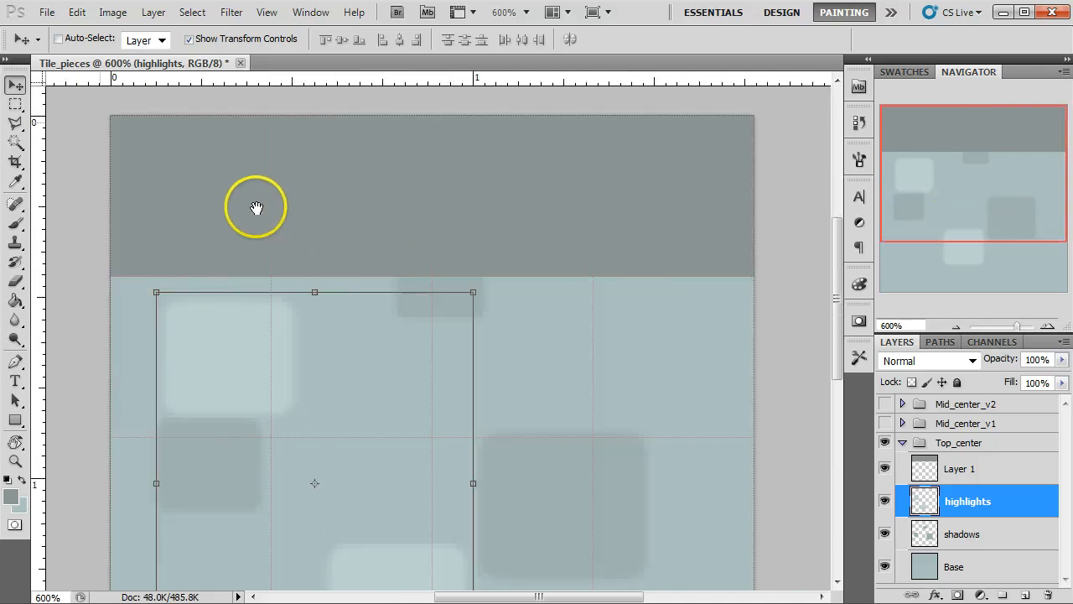
drag(266, 211, 320, 245)
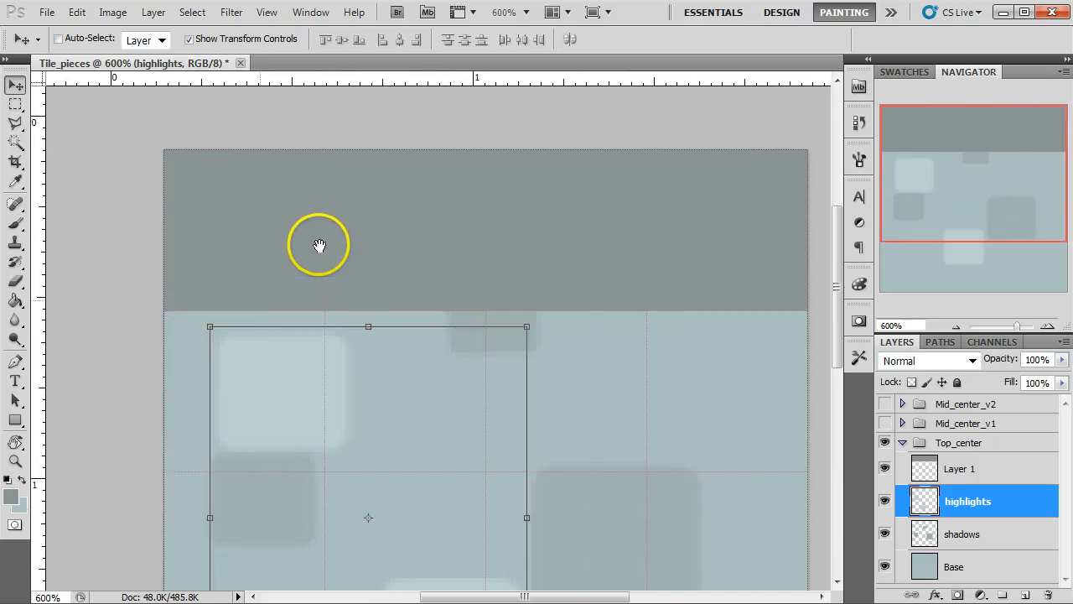
key(ctrl+h)
key(b)
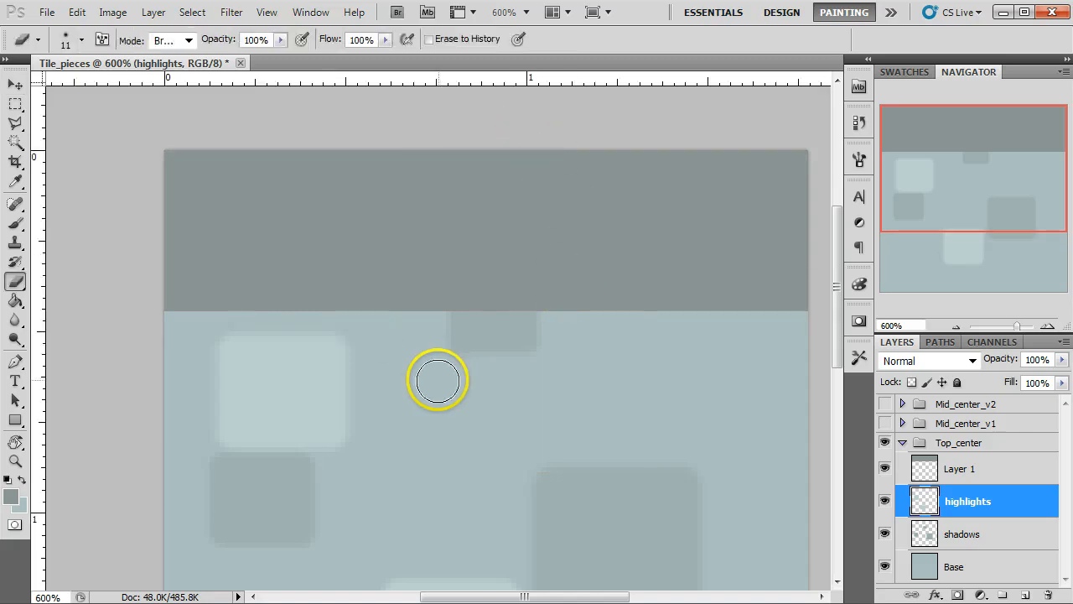
right_click(440, 400)
drag(469, 432, 464, 437)
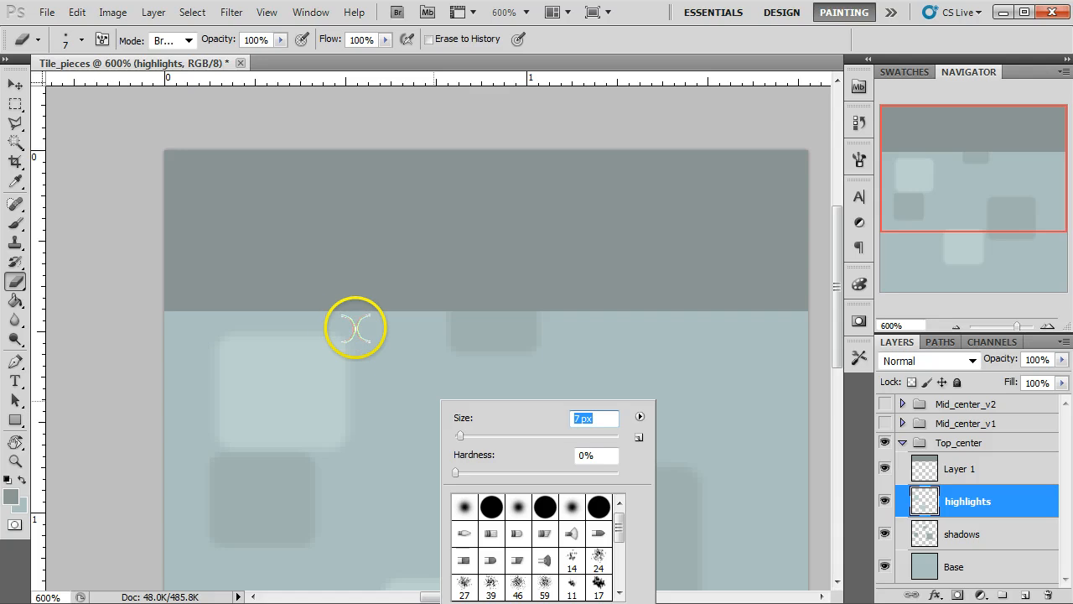
key(ctrl+apostrophe)
click(529, 250)
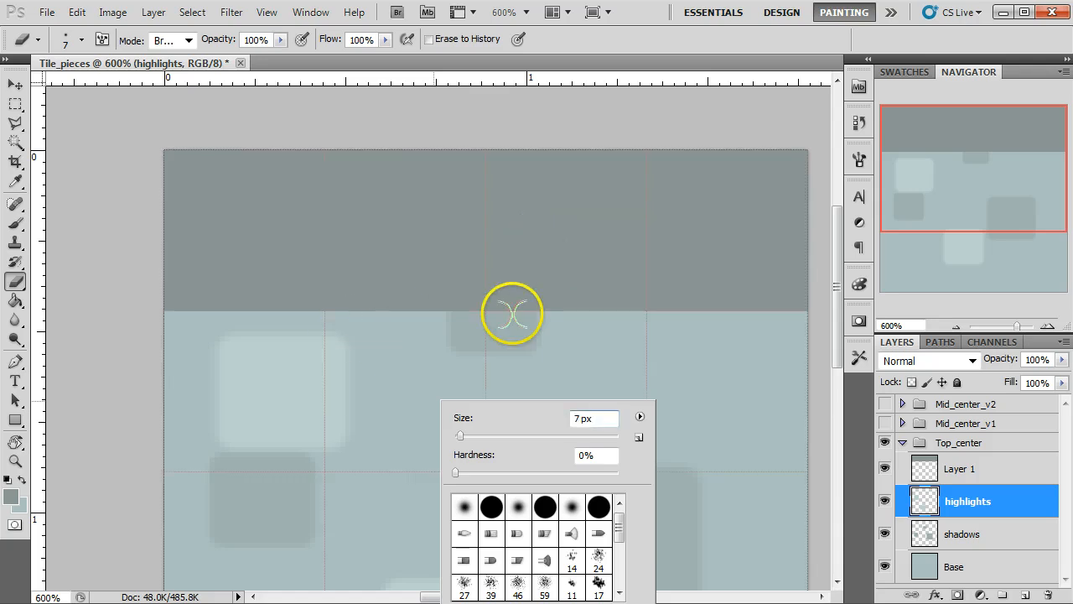
click(394, 369)
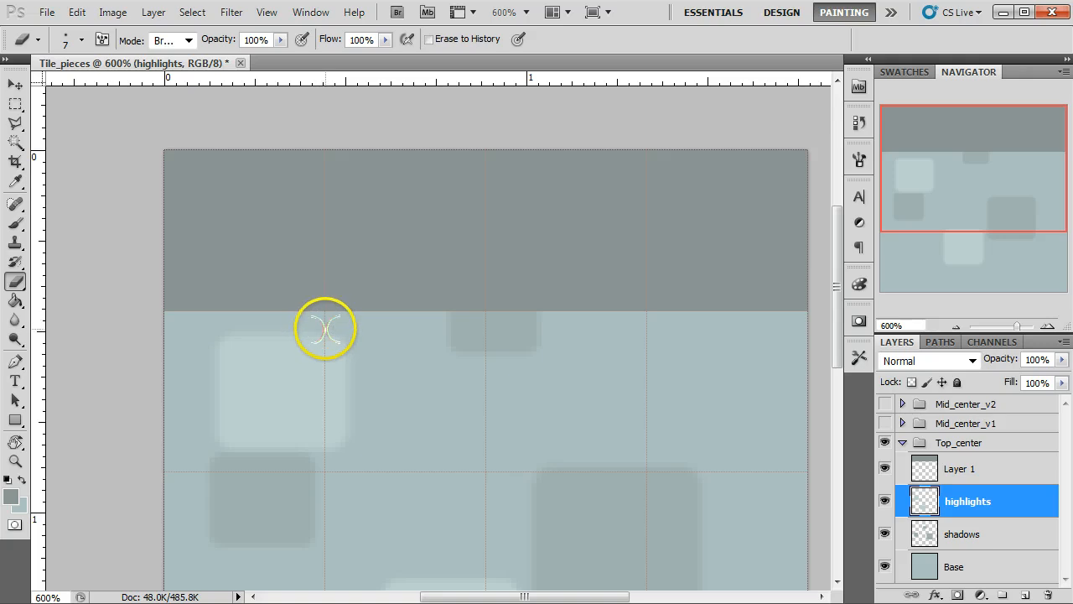
On Layer 1, erase three small soft notches in the dark band's lower edge where the vertical grid lines cross it
click(972, 477)
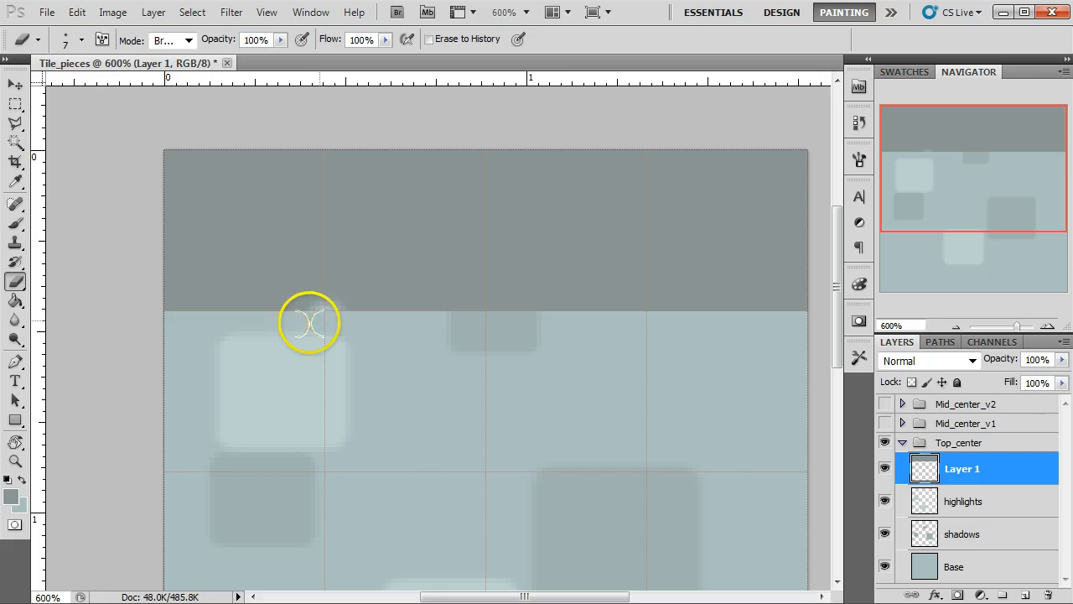
click(484, 317)
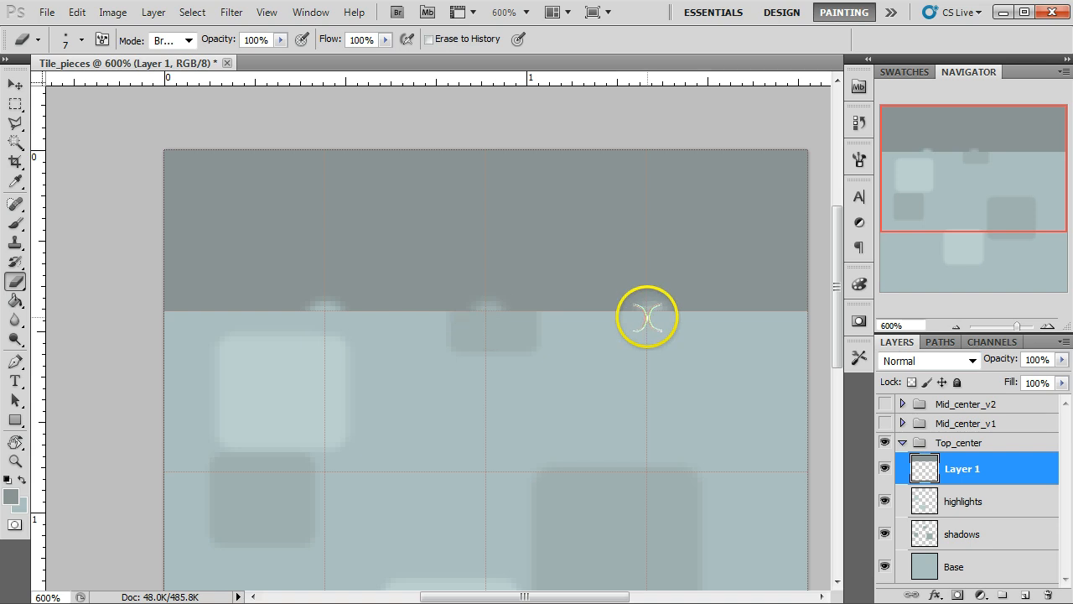
click(645, 316)
Reduce the Eraser to 1 px and erase a narrow vertical spike above each of the three notches
right_click(645, 317)
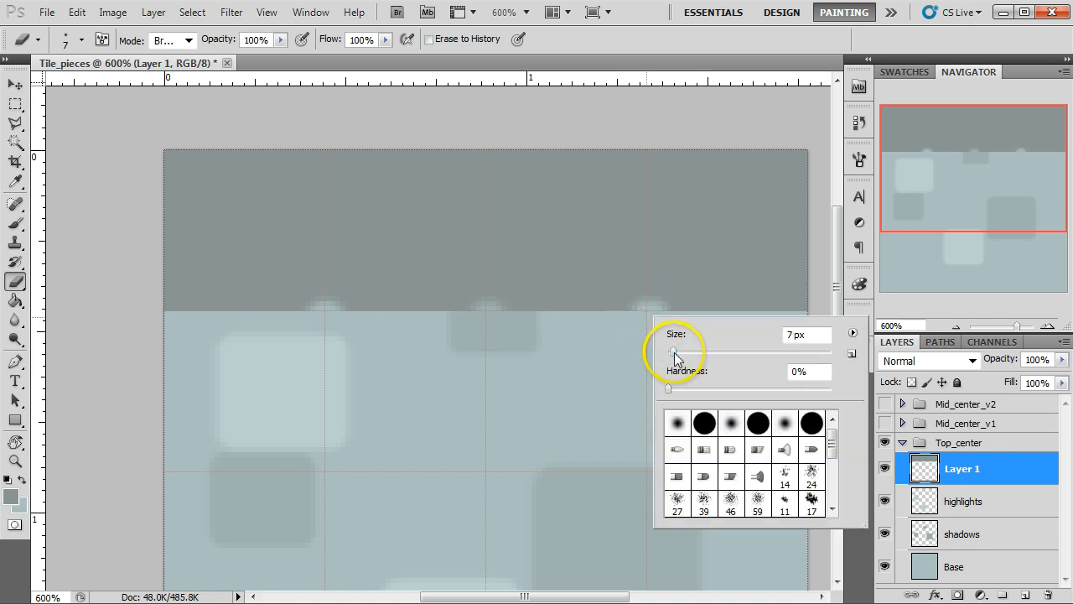
click(623, 351)
click(646, 296)
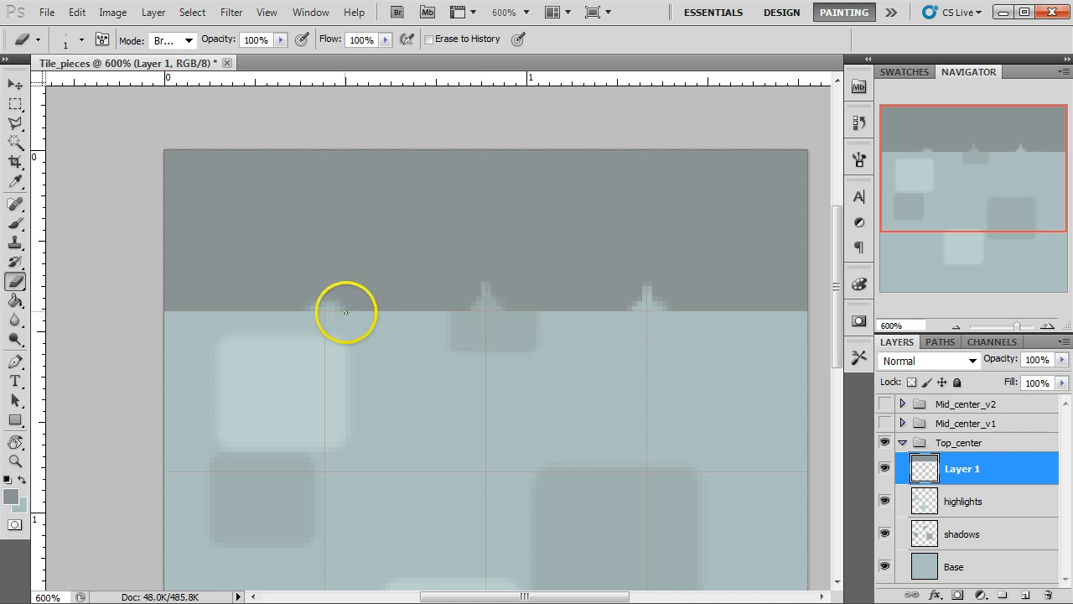
click(322, 295)
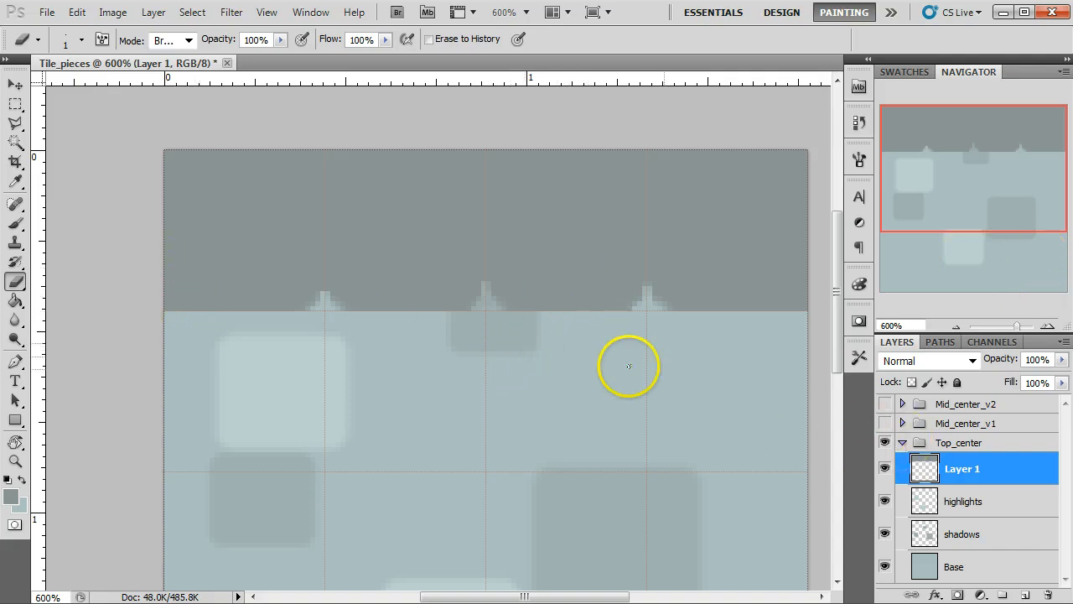
Start the Offset filter on Layer 1 and zero both the horizontal and vertical offsets
scroll(938, 482, down, 1)
click(930, 501)
click(928, 469)
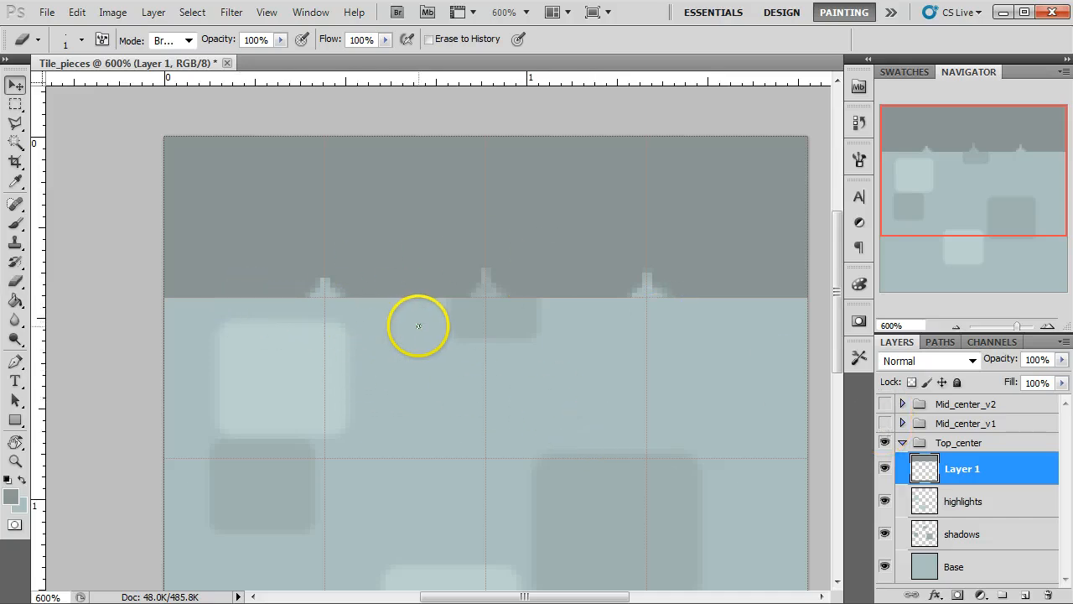
key(v)
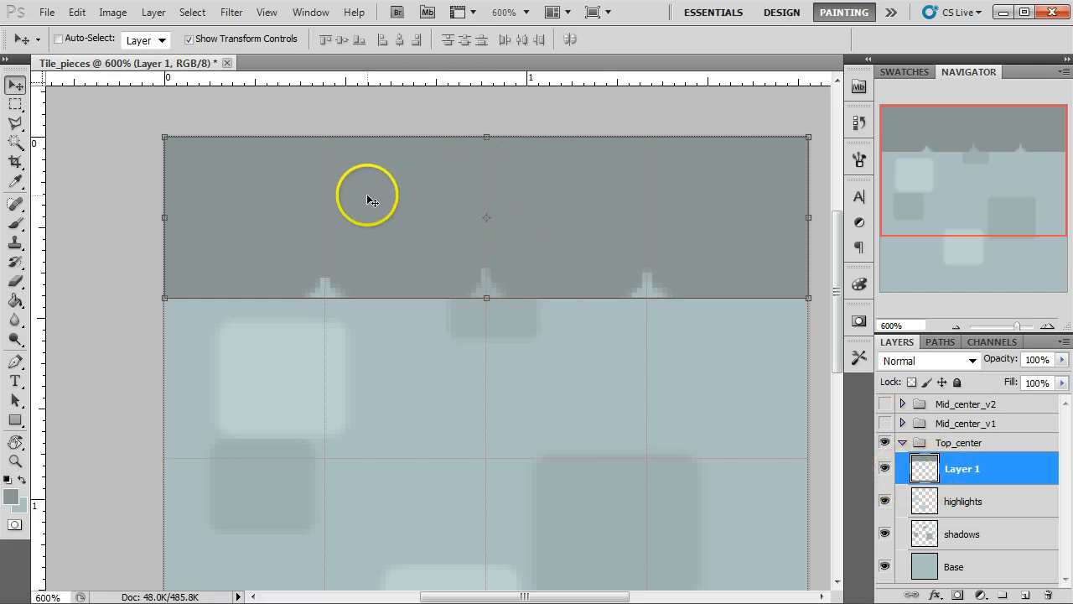
click(232, 13)
mouse_move(332, 429)
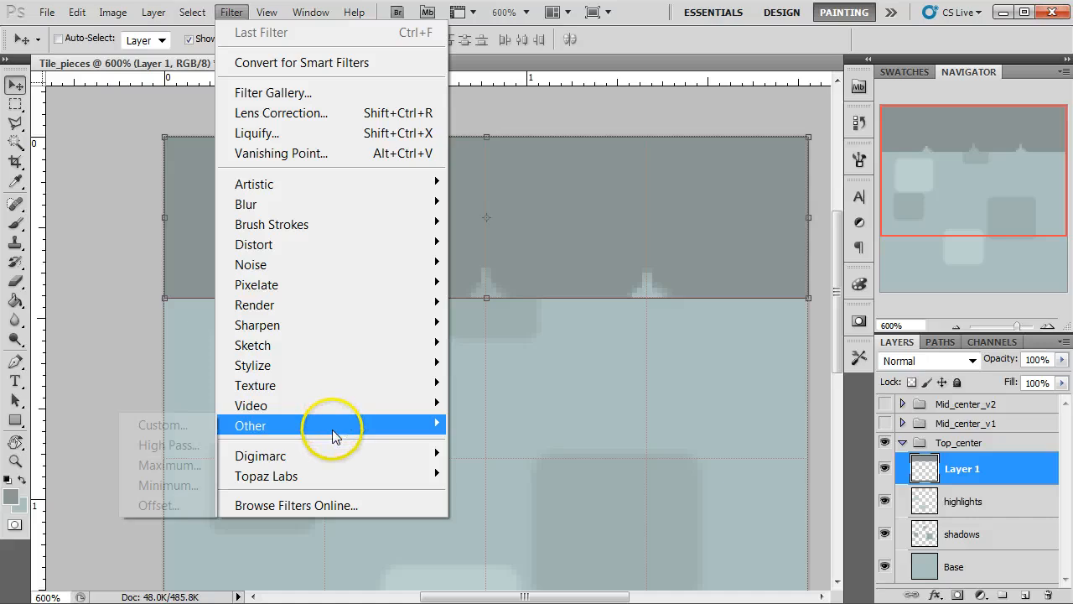
click(172, 440)
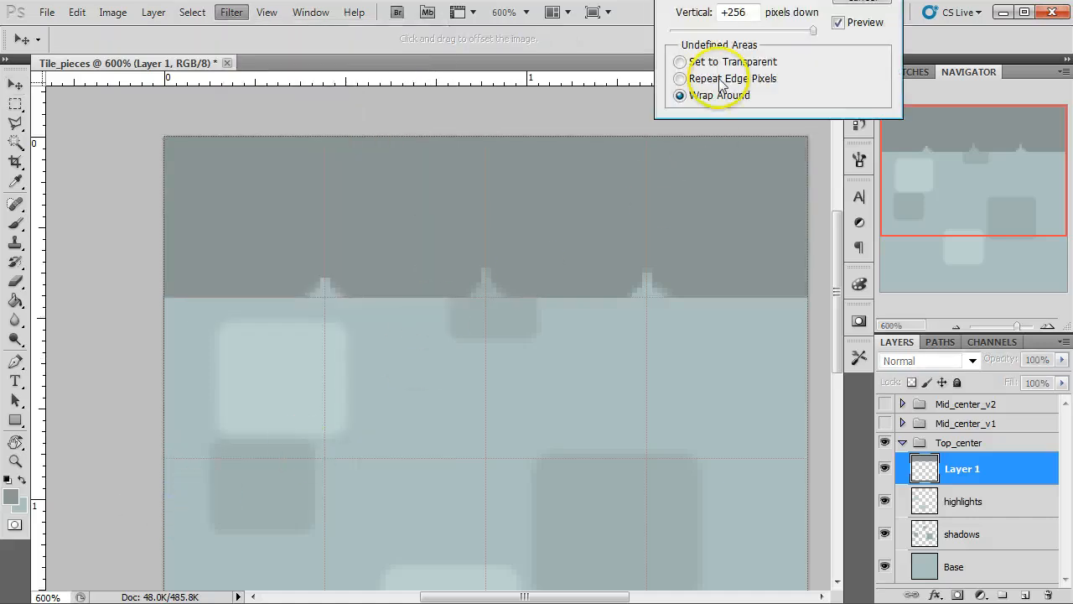
drag(785, 0, 562, 271)
text(0)
double_click(513, 330)
text(0)
Offset Layer 1 by 64 pixels right and 0 pixels down with Wrap Around and apply the filter
click(517, 292)
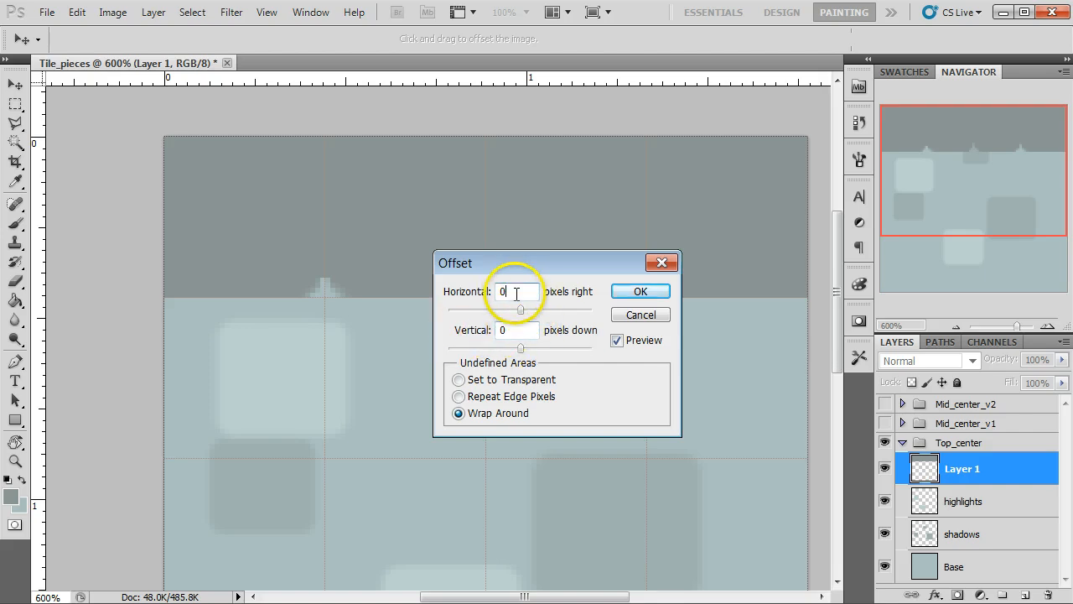
text(64)
double_click(513, 292)
double_click(528, 332)
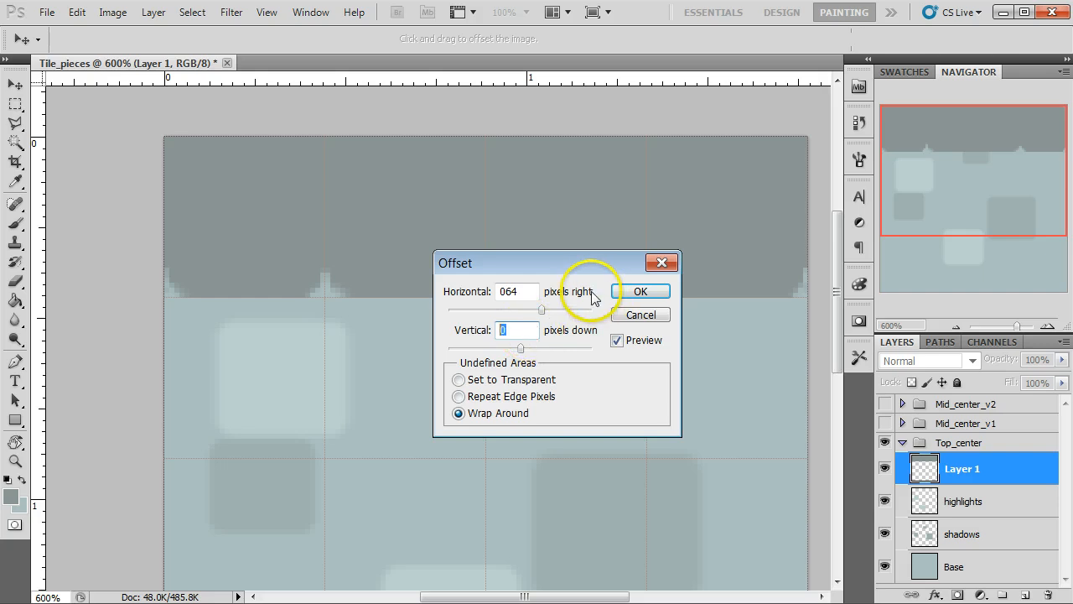
drag(547, 273, 520, 334)
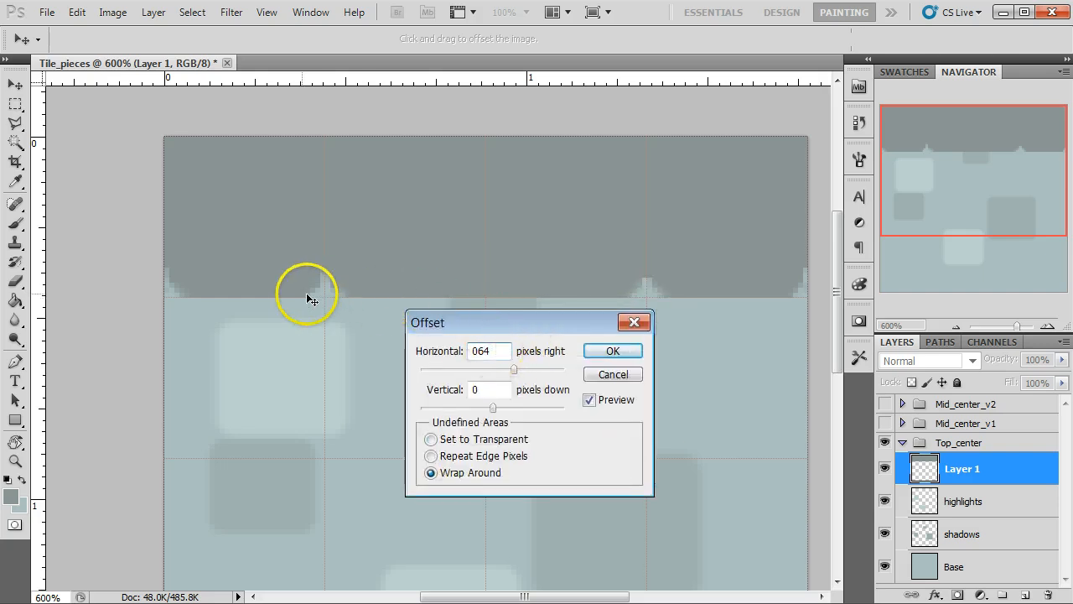
click(503, 370)
drag(488, 370, 512, 369)
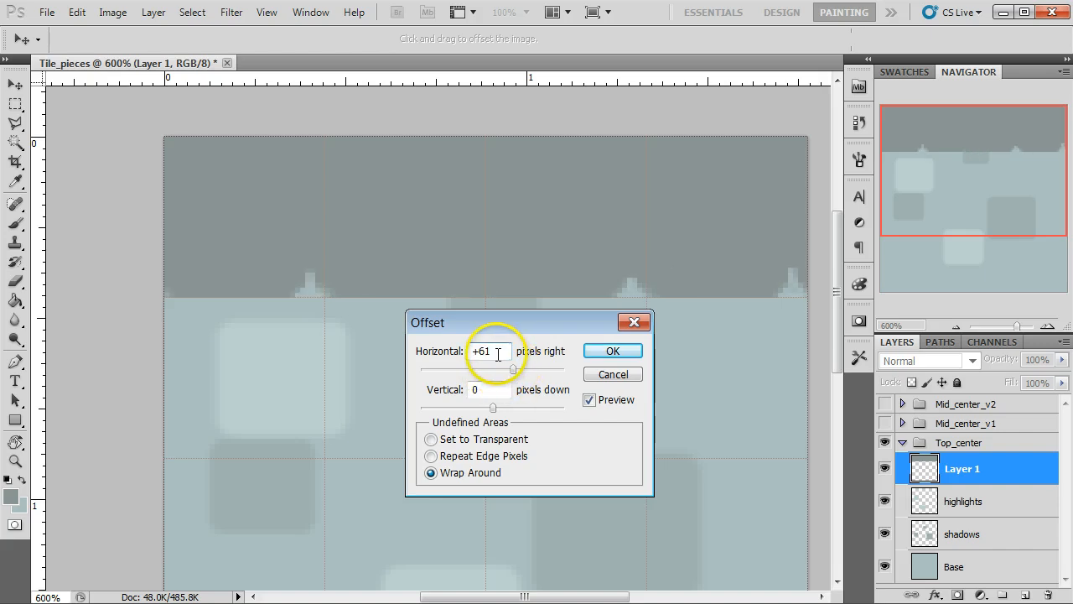
text(64)
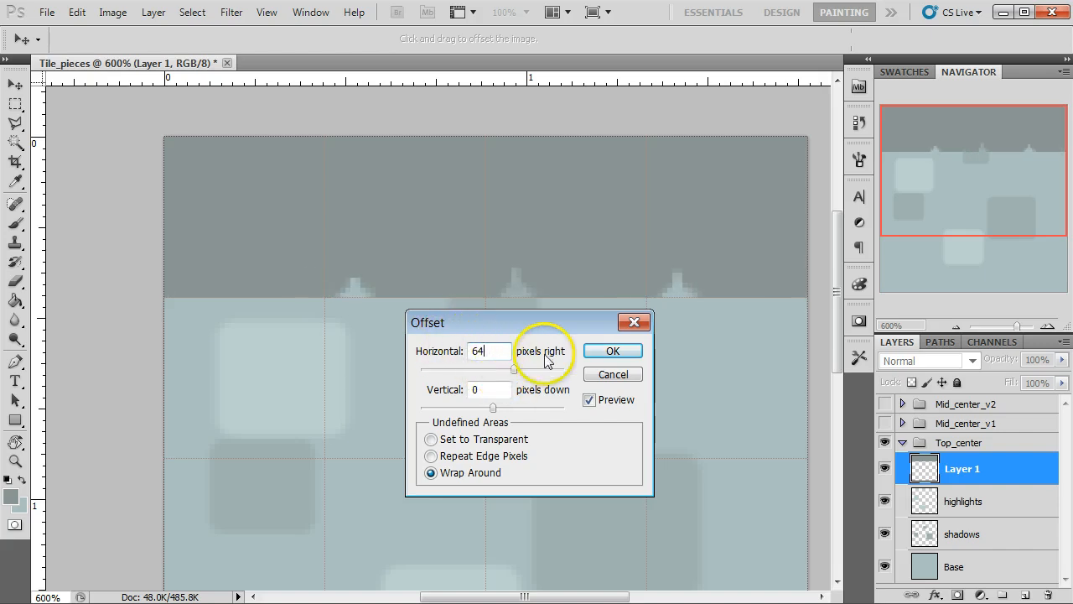
click(610, 351)
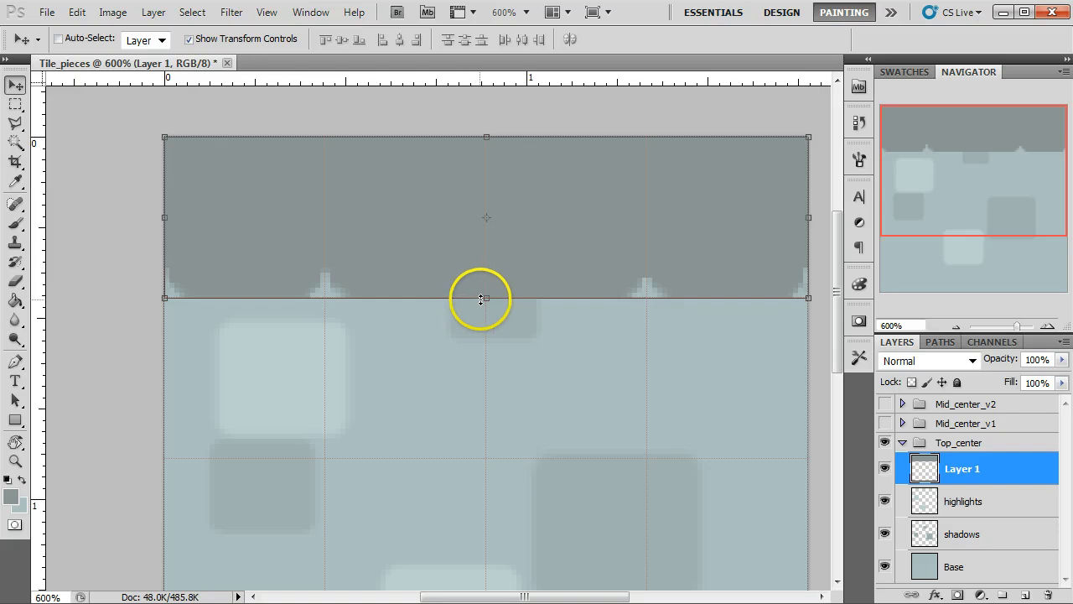
Erase a small pointed notch in the dark band's lower edge at the middle vertical grid line
key(e)
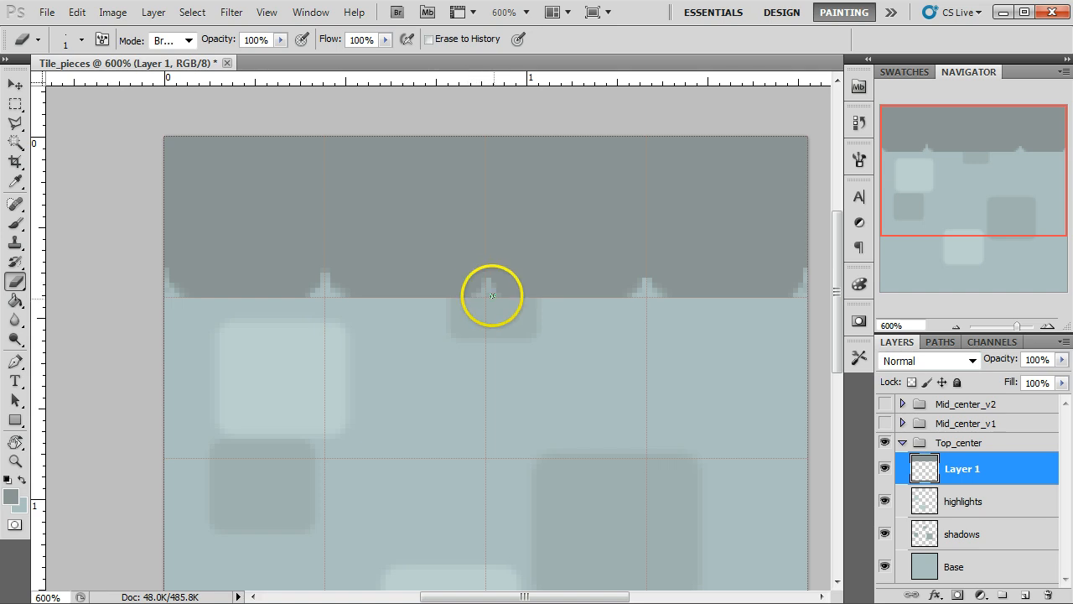
drag(493, 296, 487, 283)
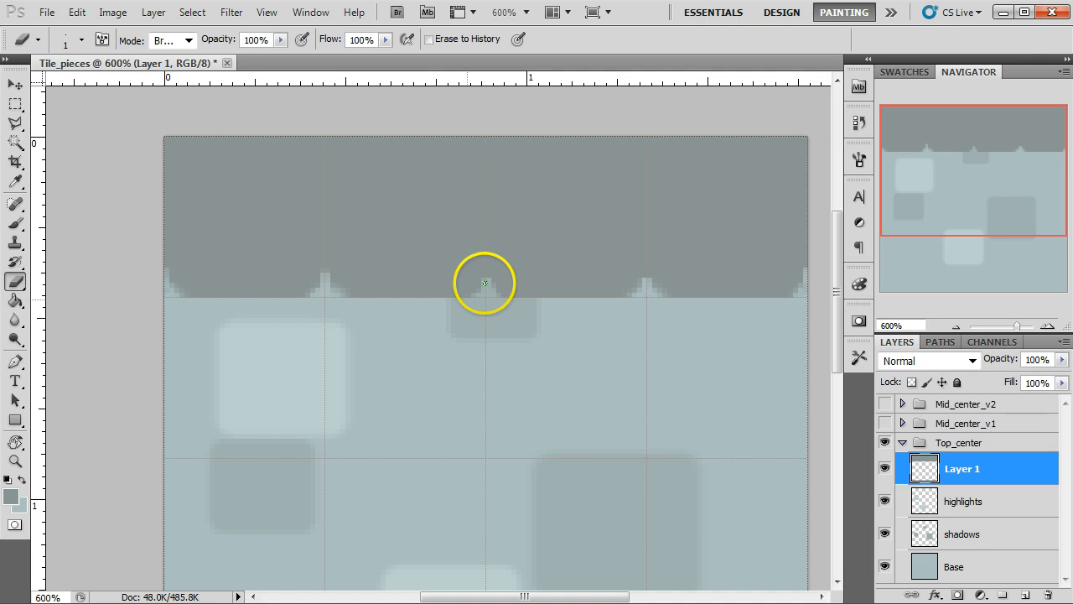
key(v)
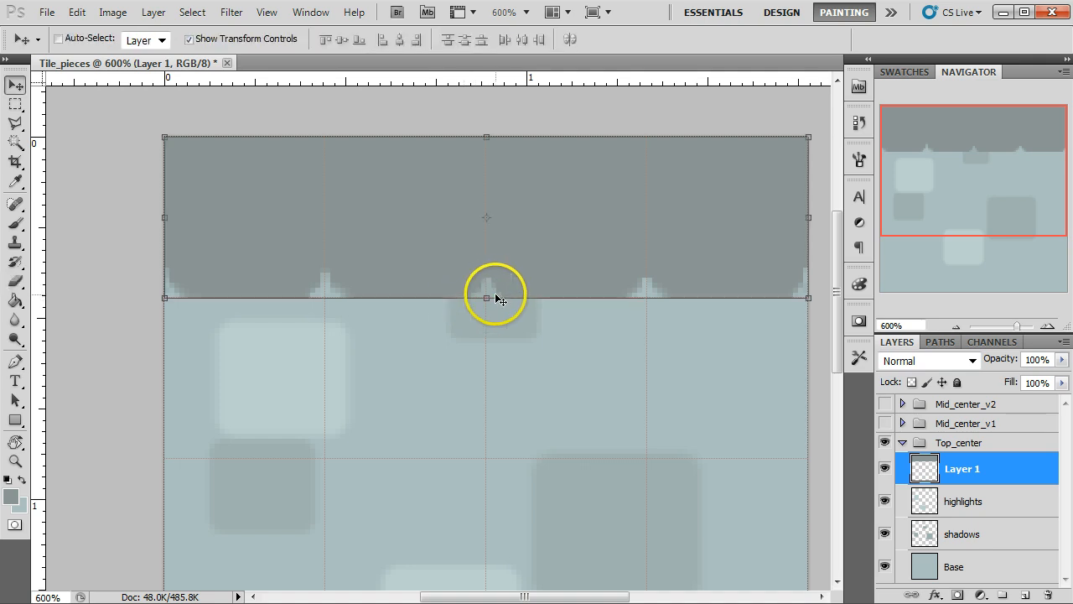
On the shadows layer, select the small dark square overlapping the band, move it down and right clear of the band, and deselect
click(973, 501)
click(966, 534)
scroll(618, 333, down, 1)
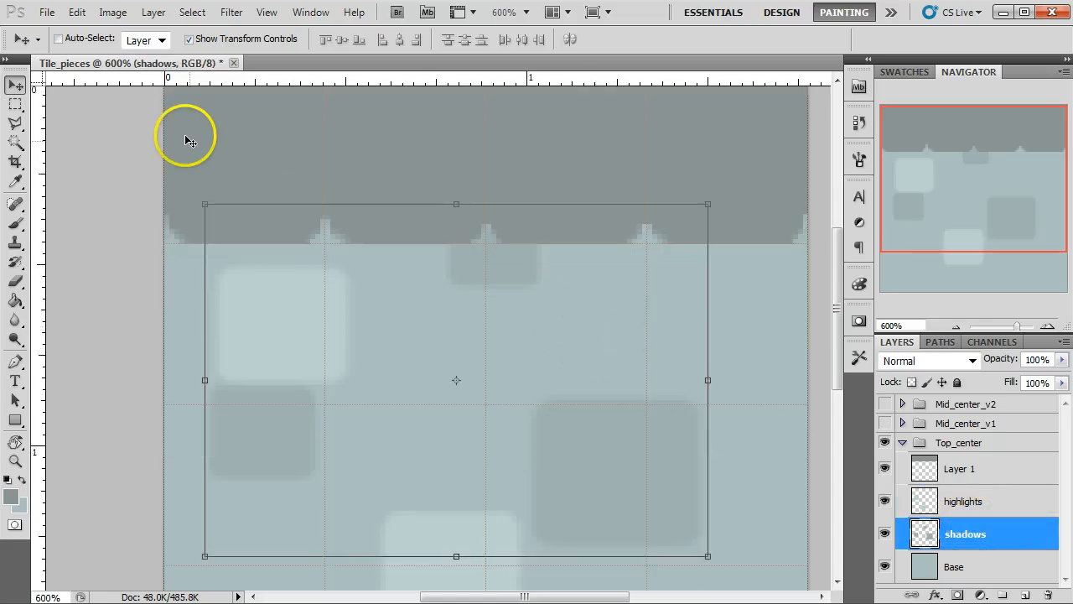
click(15, 104)
mouse_move(565, 310)
mouse_down()
mouse_move(441, 213)
mouse_move(400, 163)
mouse_up()
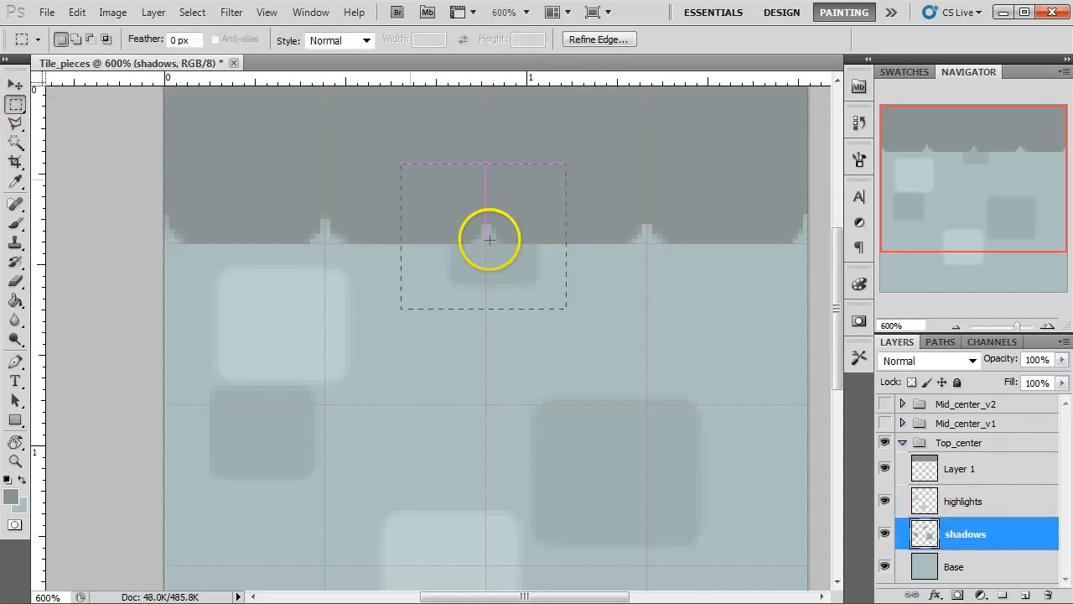
key(v)
mouse_move(528, 273)
mouse_down()
mouse_move(532, 299)
mouse_move(576, 315)
mouse_up()
key(ctrl+d)
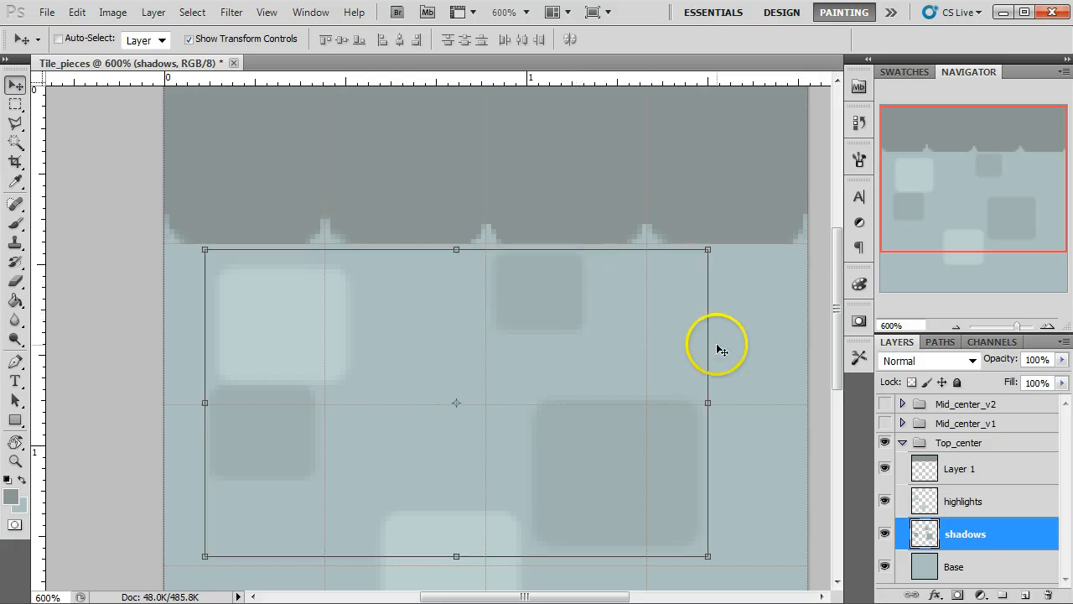
click(914, 466)
click(979, 509)
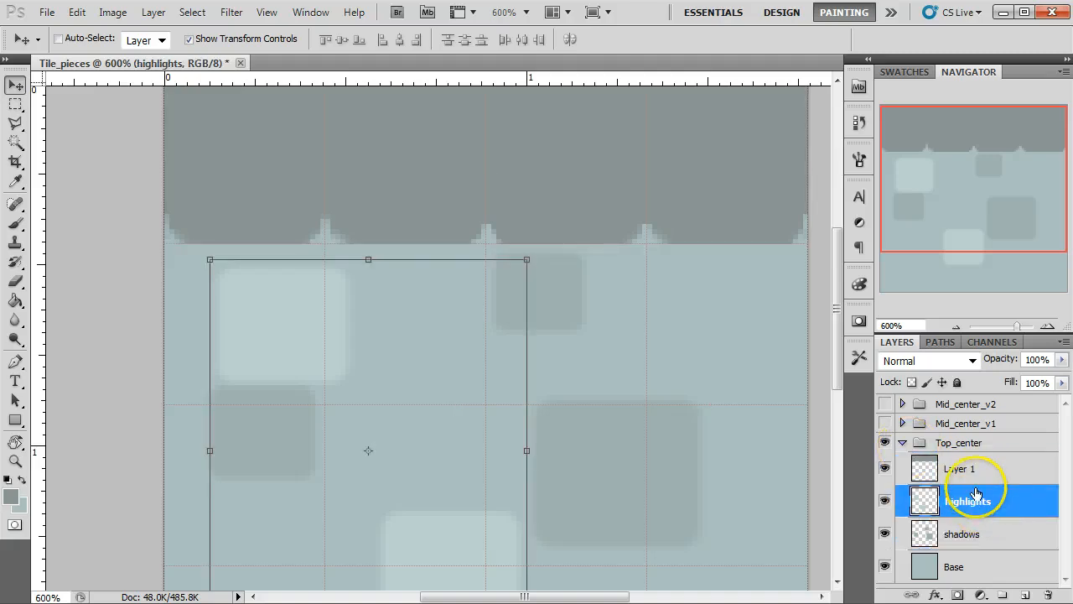
click(968, 469)
click(956, 326)
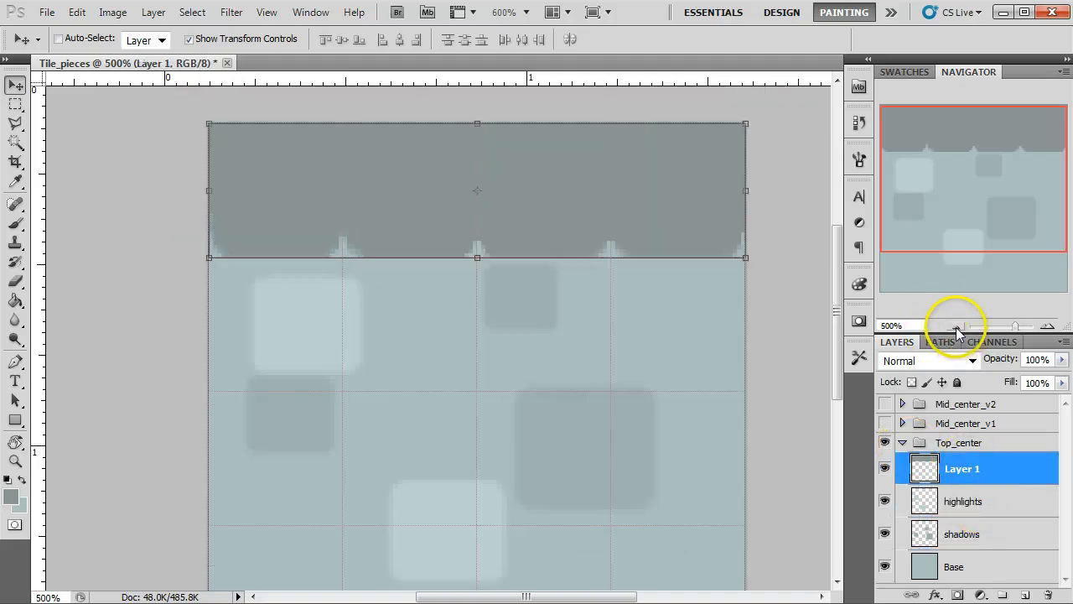
click(975, 501)
click(989, 475)
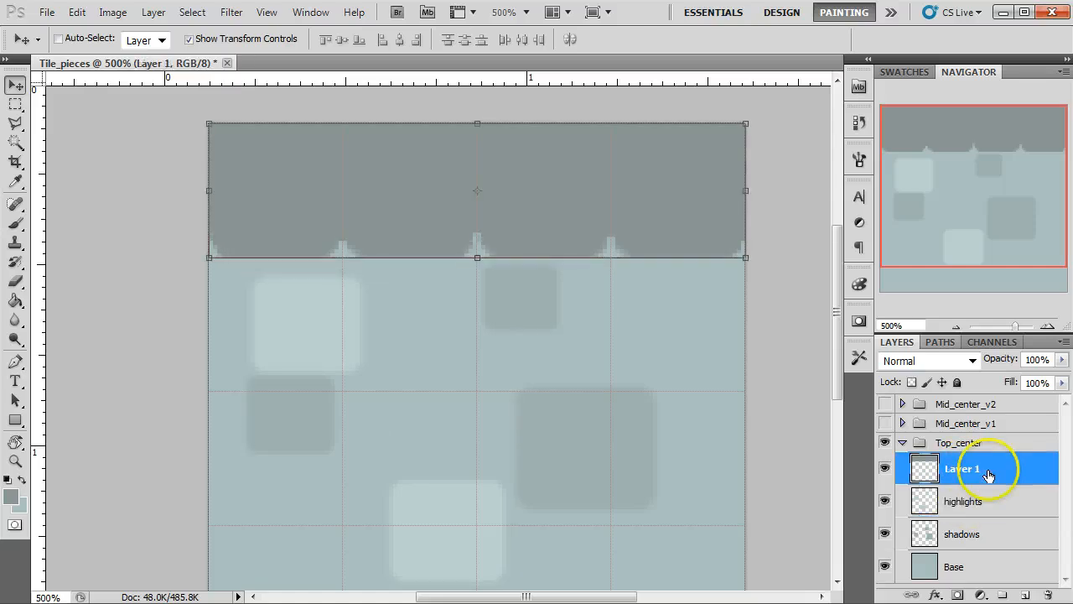
click(980, 505)
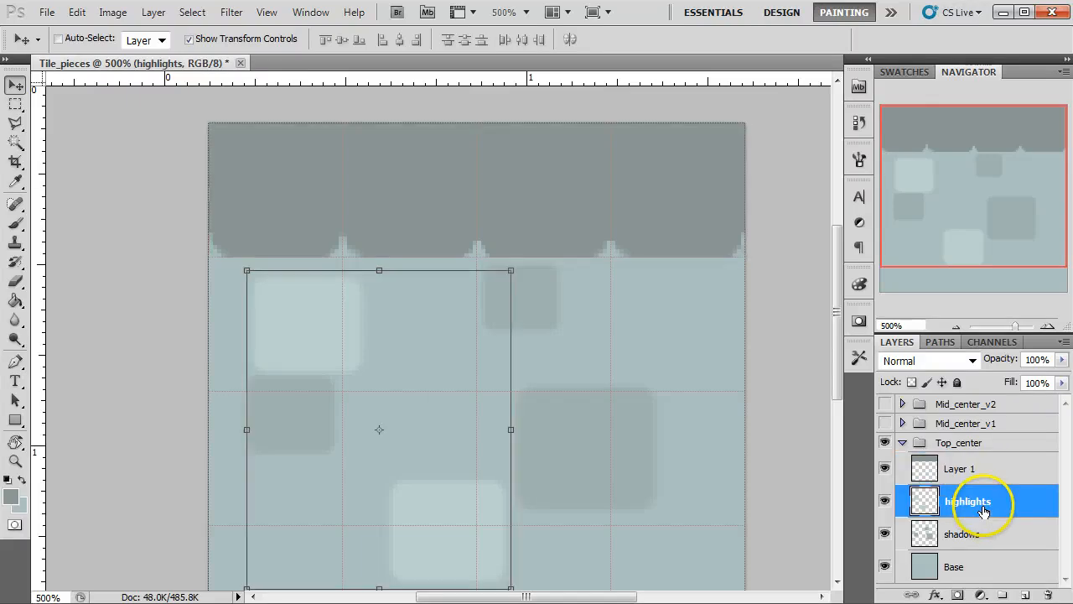
click(956, 326)
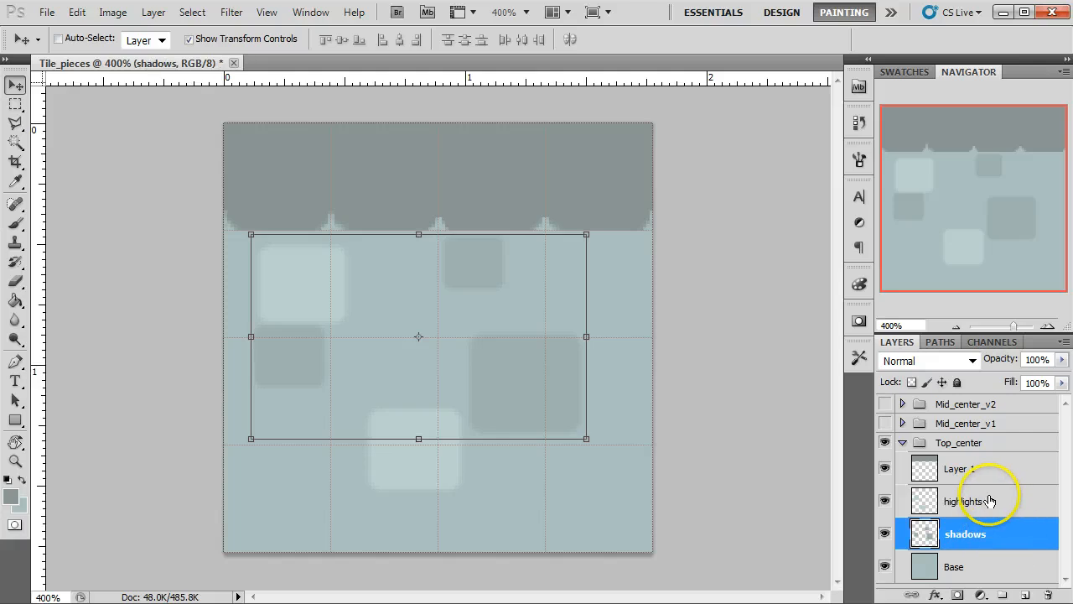
Collapse the Top_center group and switch its visibility off and back on
click(926, 442)
click(902, 442)
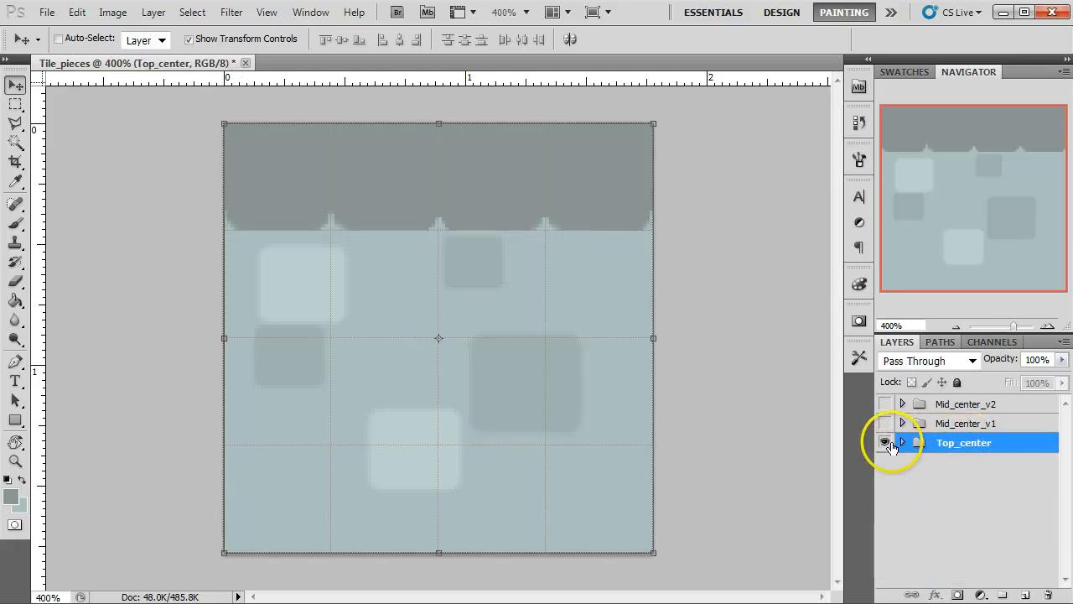
click(885, 443)
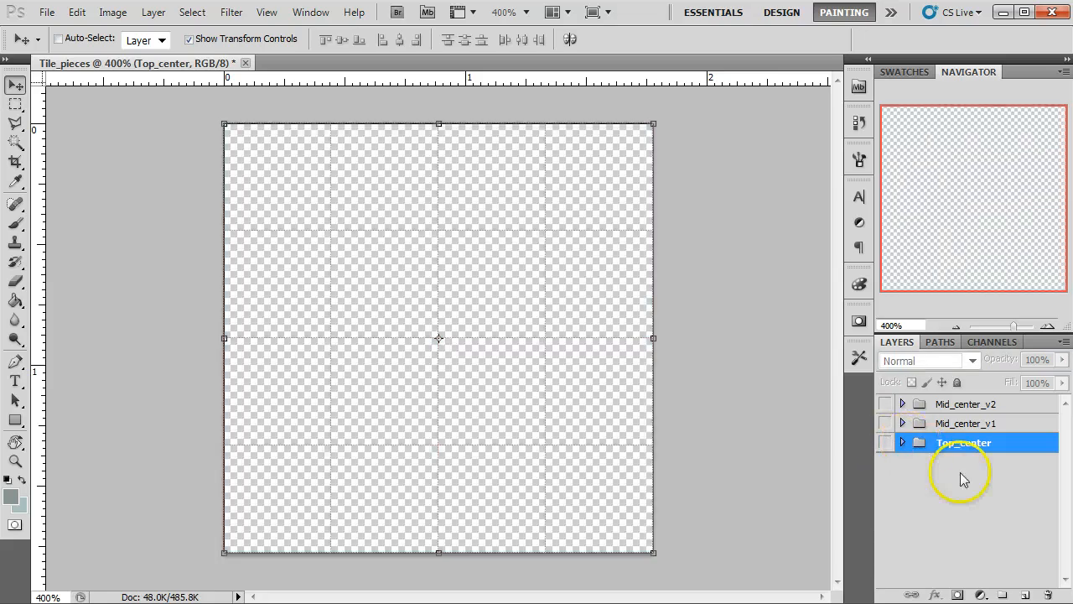
click(886, 443)
Duplicate the Top_center group, place the copy directly below the original, and rename it Top_Slant_R
mouse_move(922, 450)
mouse_down()
mouse_move(961, 446)
mouse_move(960, 595)
mouse_move(1024, 594)
mouse_up()
drag(983, 448, 1003, 464)
double_click(972, 466)
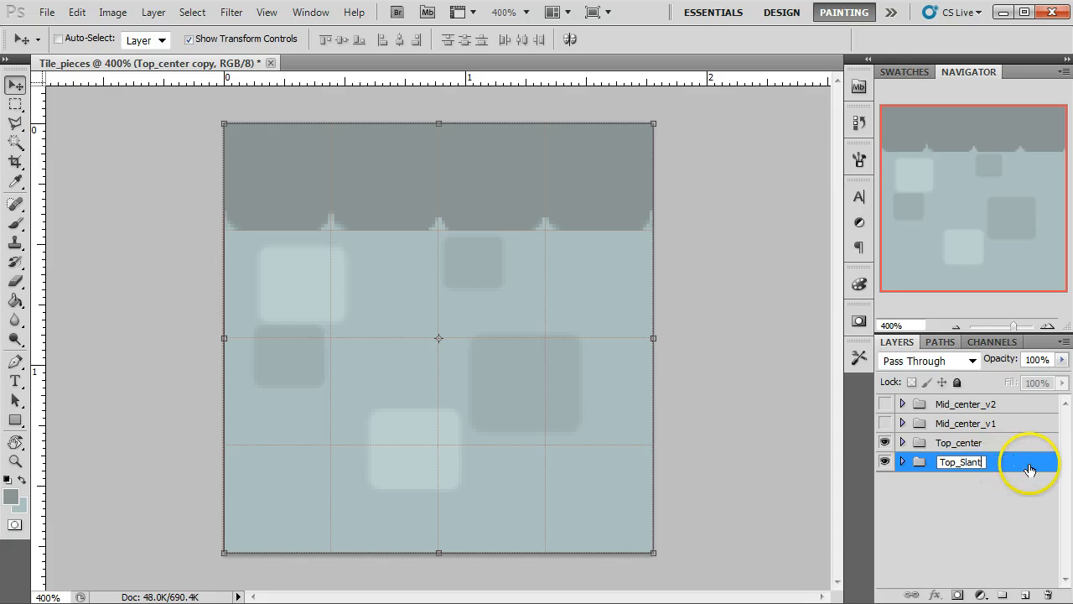
text(Slant_R)
key(Return)
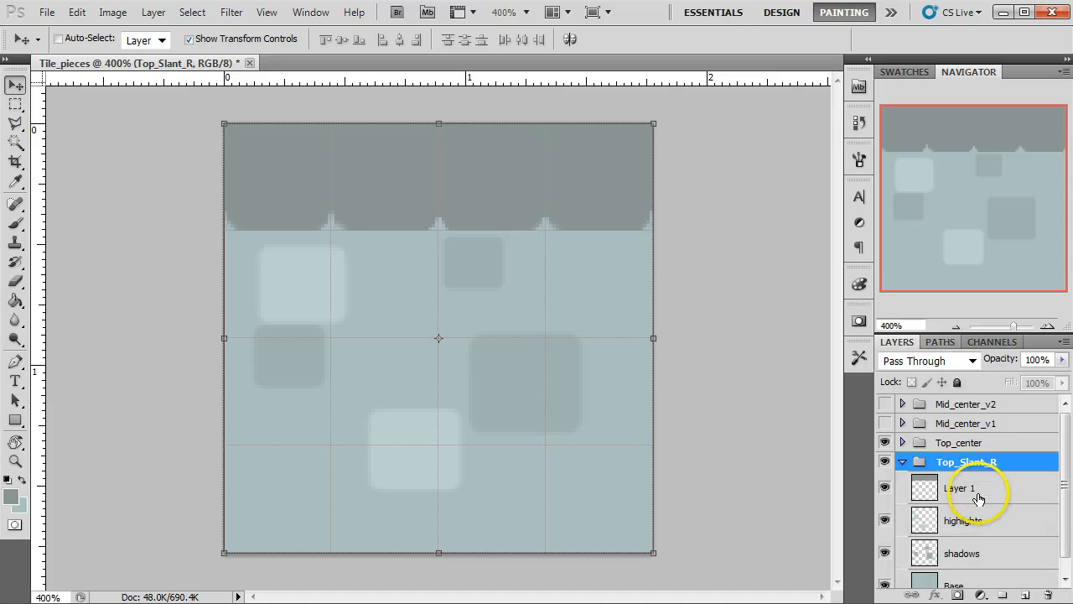
In Top_Slant_R, hide Layer 1, highlights and shadows, make Base the active layer, and hide the Top_center group
click(978, 493)
click(971, 507)
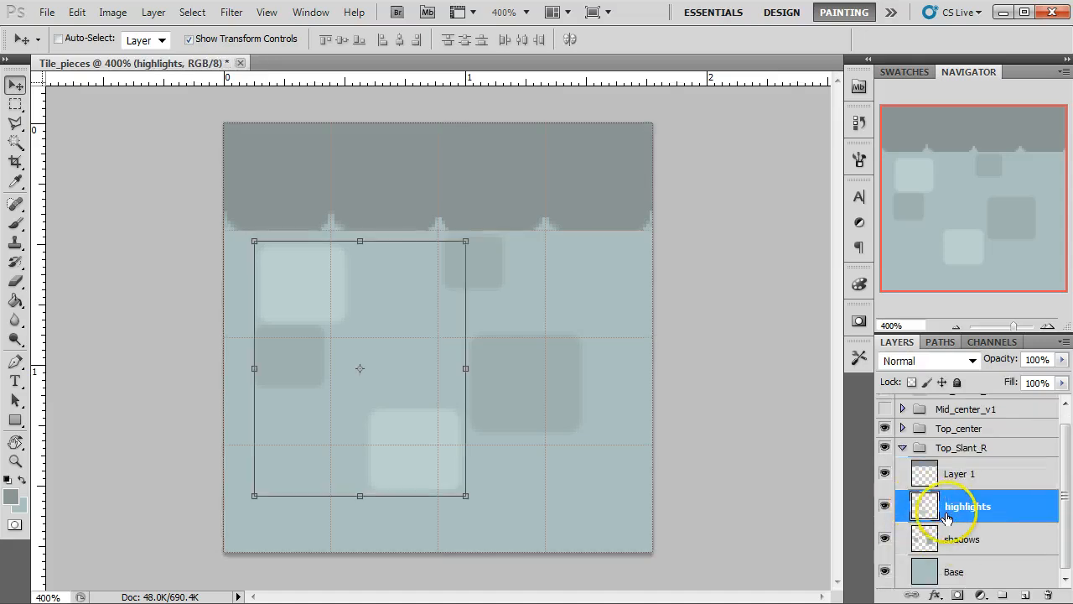
click(955, 539)
click(948, 513)
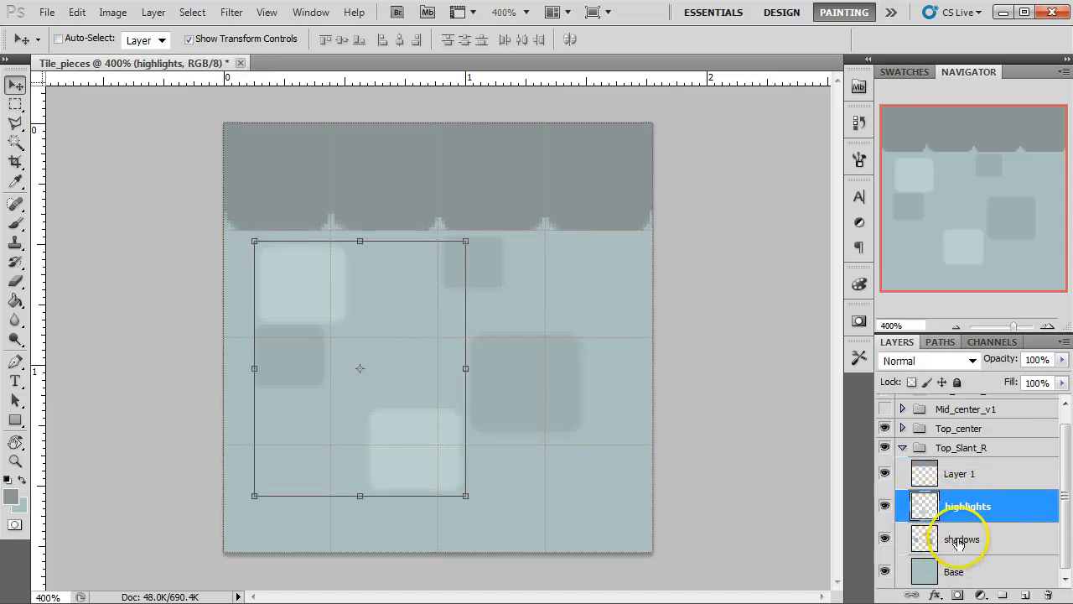
click(954, 544)
drag(887, 540, 885, 473)
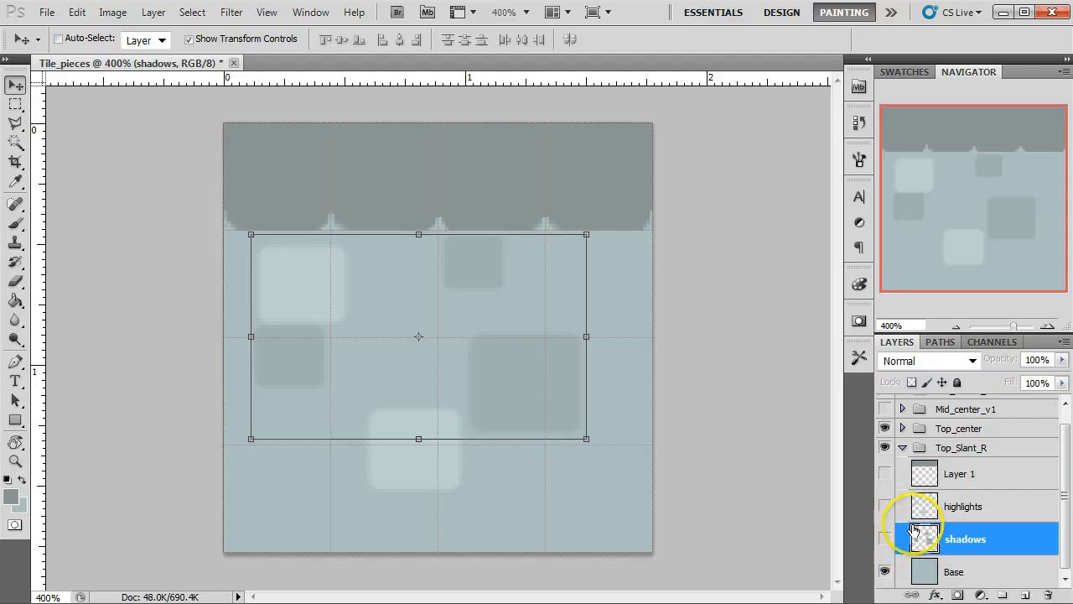
click(921, 571)
click(884, 427)
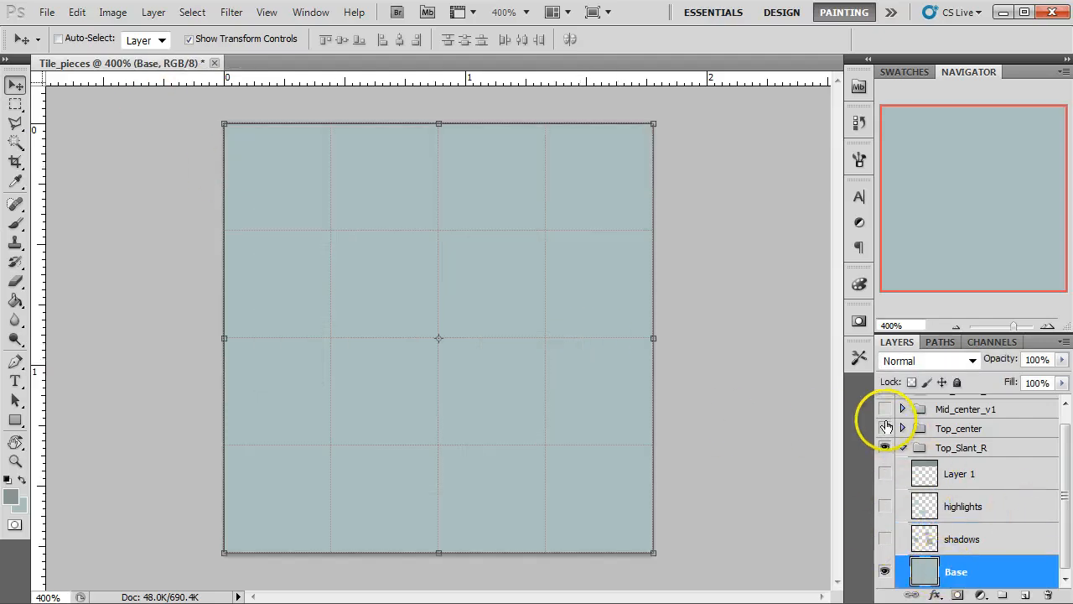
With the Polygonal Lasso, select the tile's lower-left half along the diagonal from its upper-left to lower-right corner
click(15, 123)
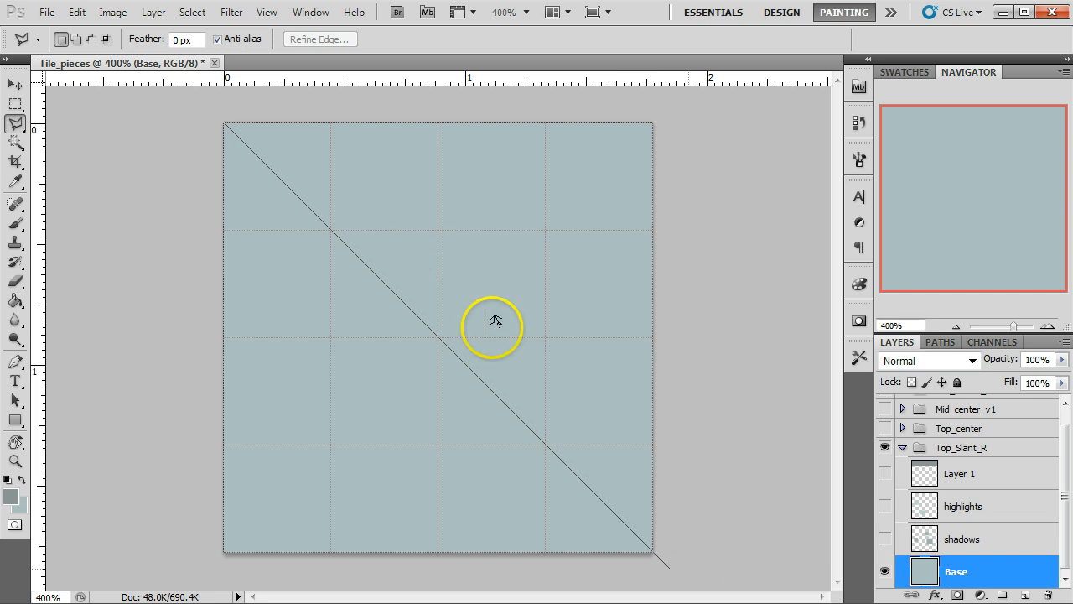
click(199, 575)
click(145, 173)
double_click(200, 125)
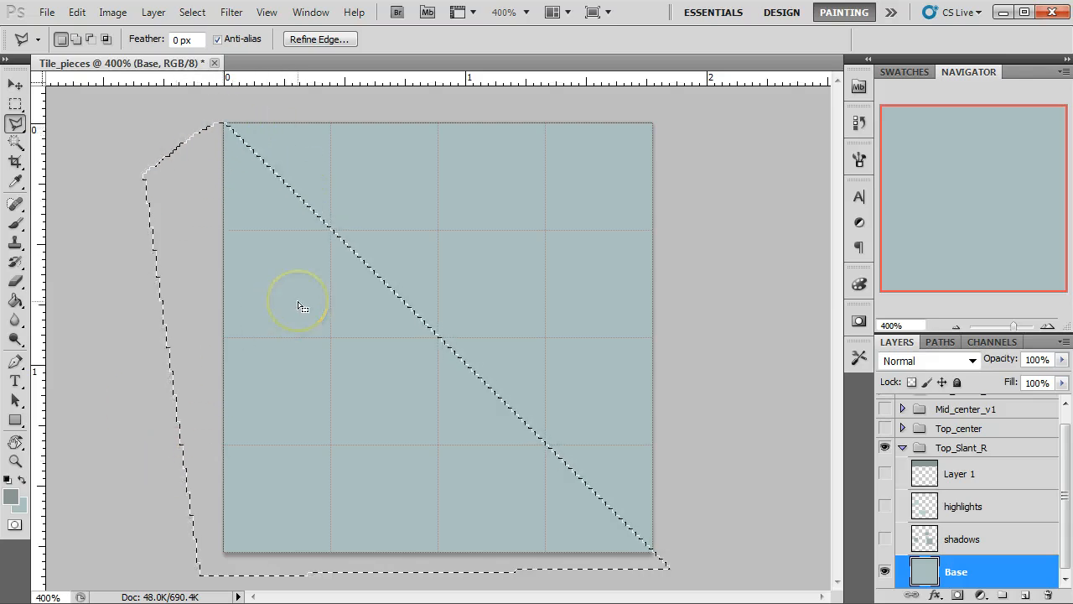
Invert the selection, delete the upper-right half of the Base layer, and deselect
click(192, 12)
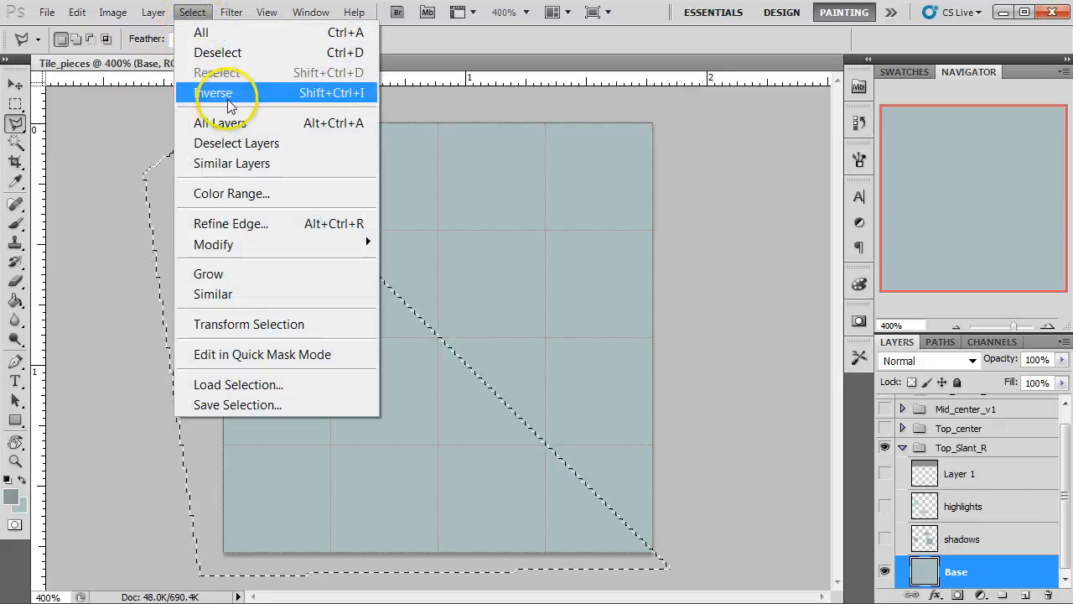
click(229, 95)
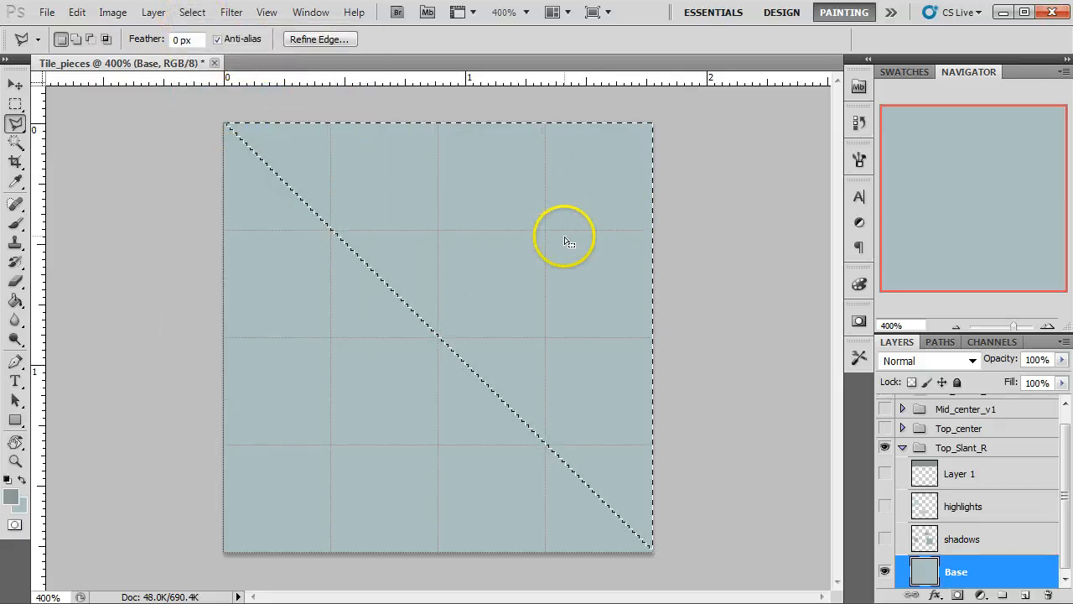
key(Delete)
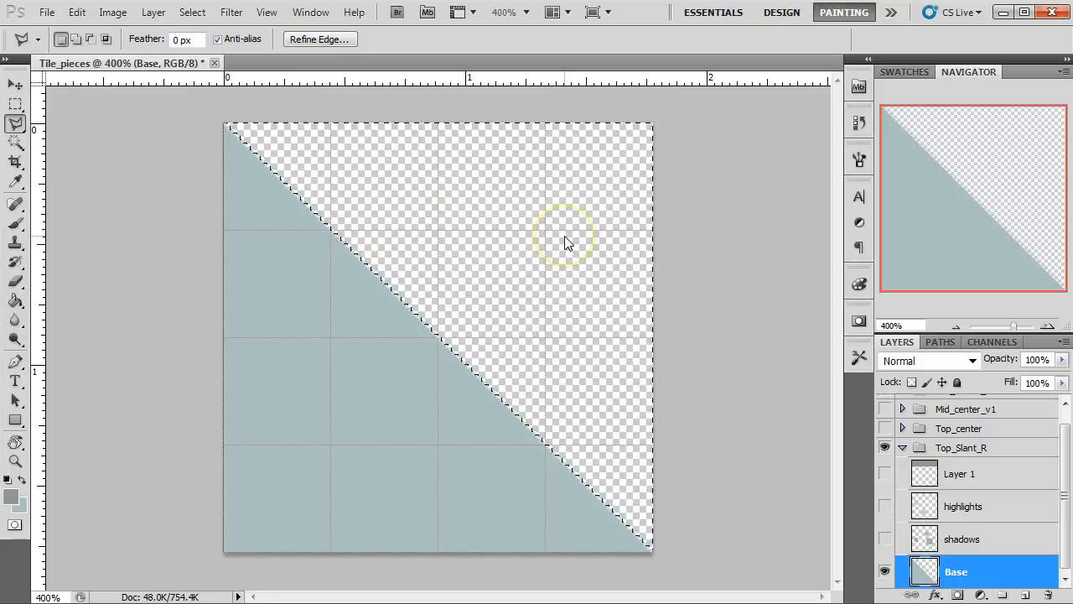
key(ctrl+d)
key(v)
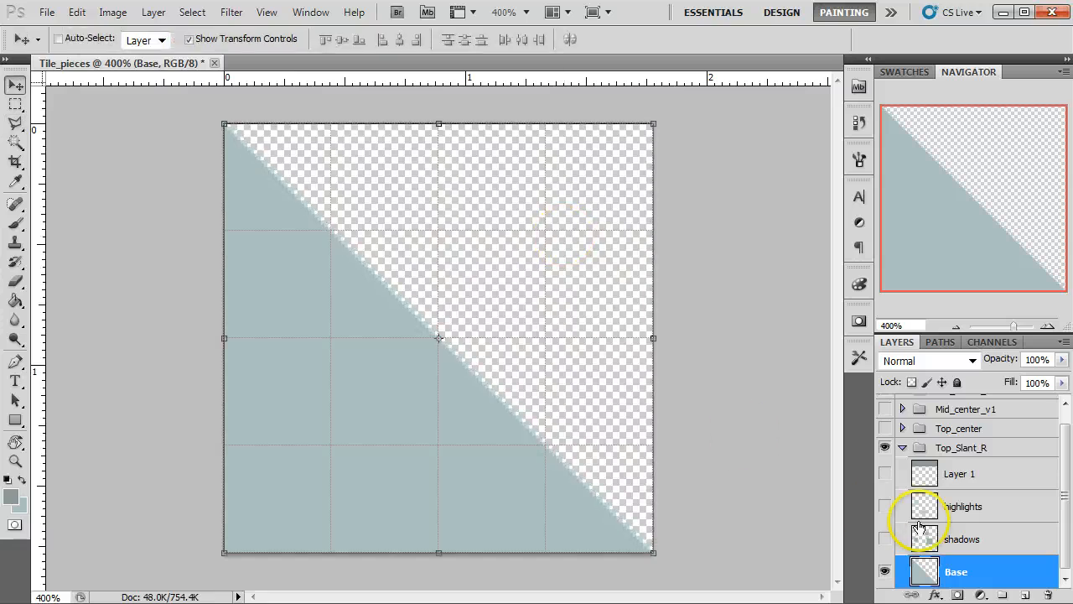
Show the shadows and highlights layers of Top_Slant_R and shift the highlight squares slightly down and to the right
click(968, 543)
drag(884, 539, 886, 510)
click(977, 506)
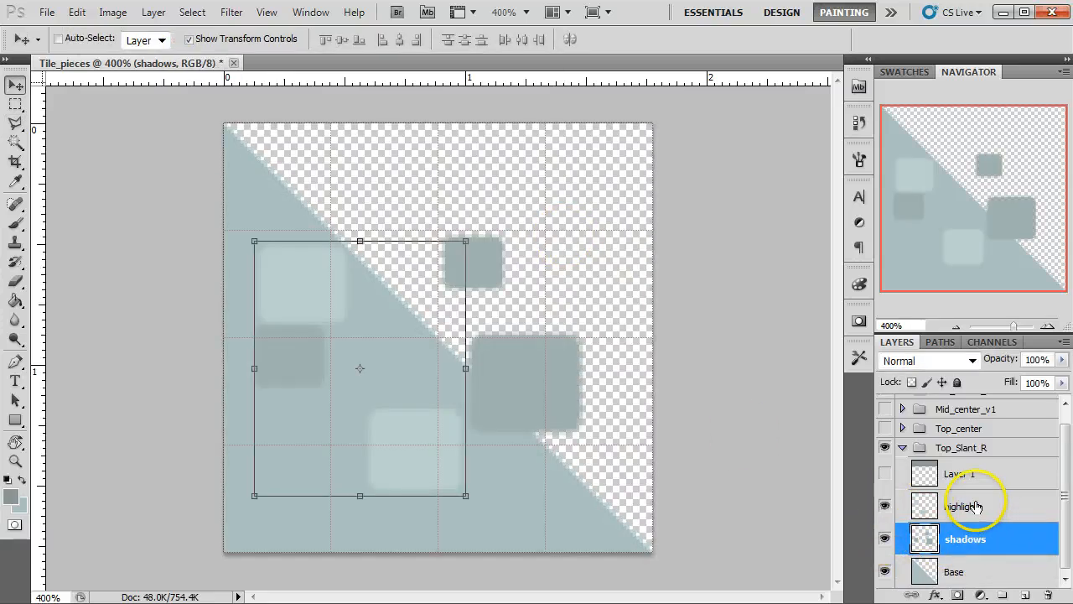
drag(426, 440, 432, 483)
Select the upper highlight square, scale it to about 66.7%, and place it just below the left shadow square
click(15, 103)
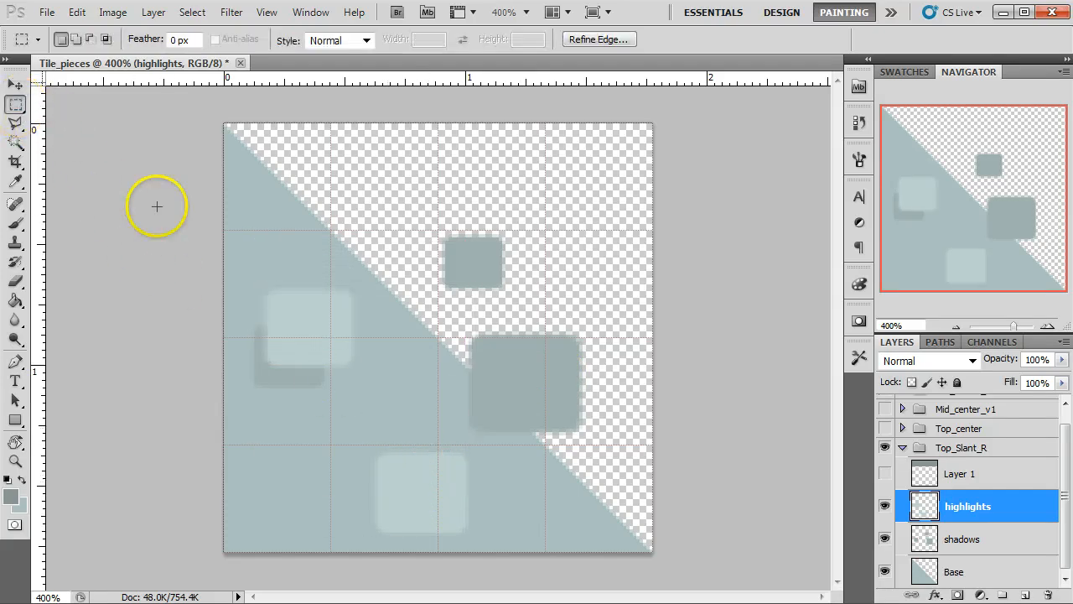
key(v)
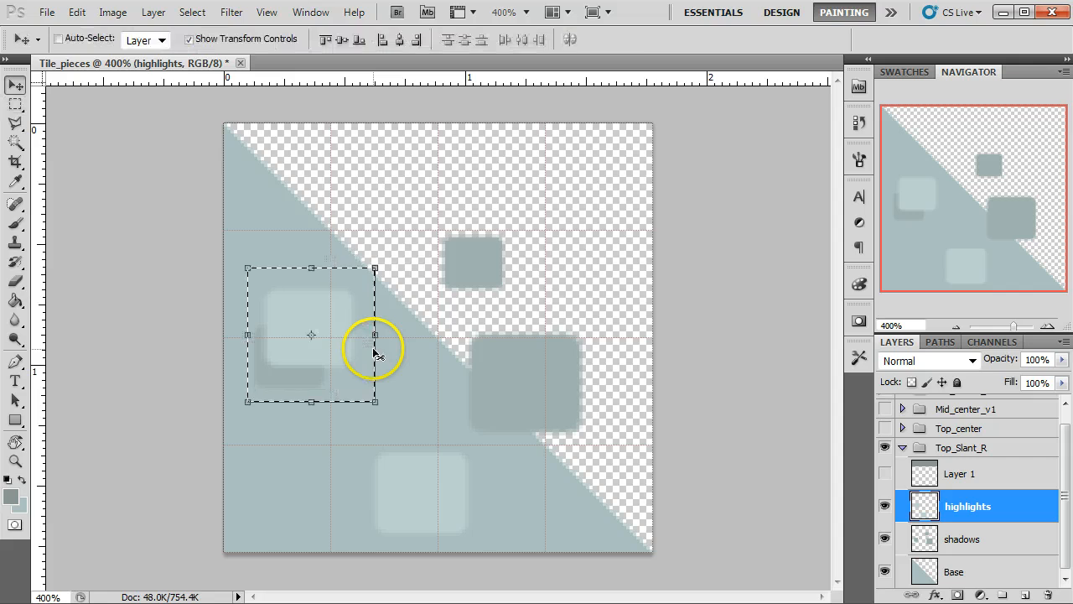
drag(377, 263, 326, 403)
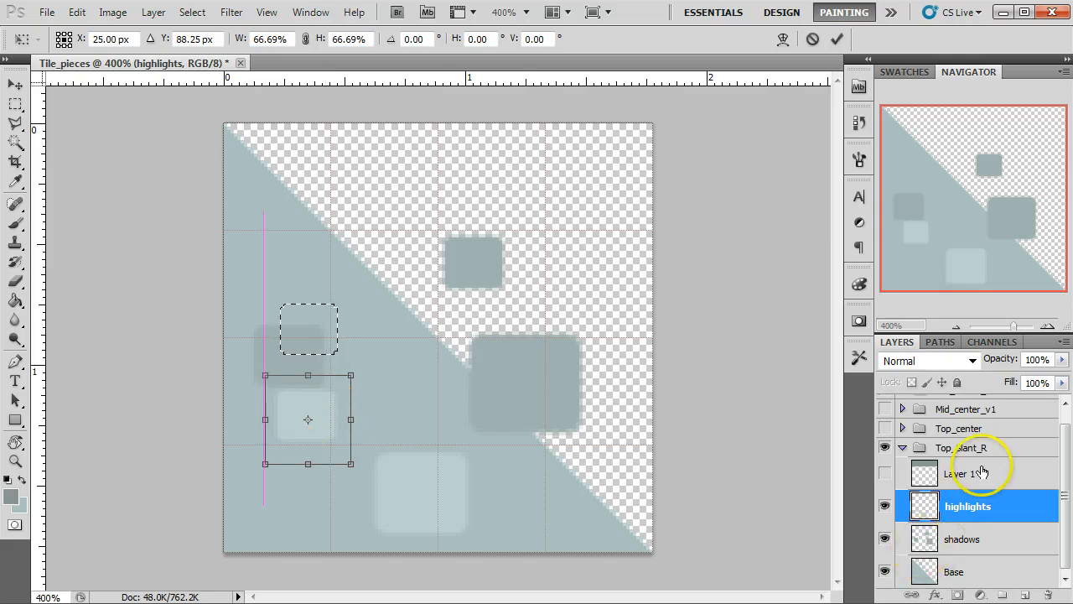
click(837, 39)
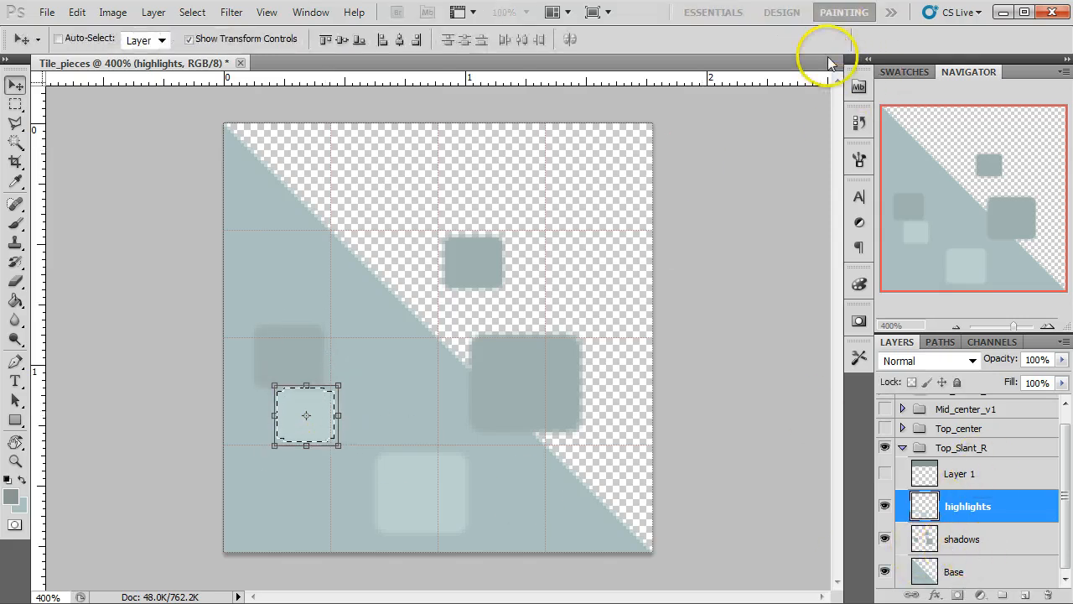
On the shadows layer, delete the large shadow square that overlaps the diagonal edge, and deselect
click(947, 539)
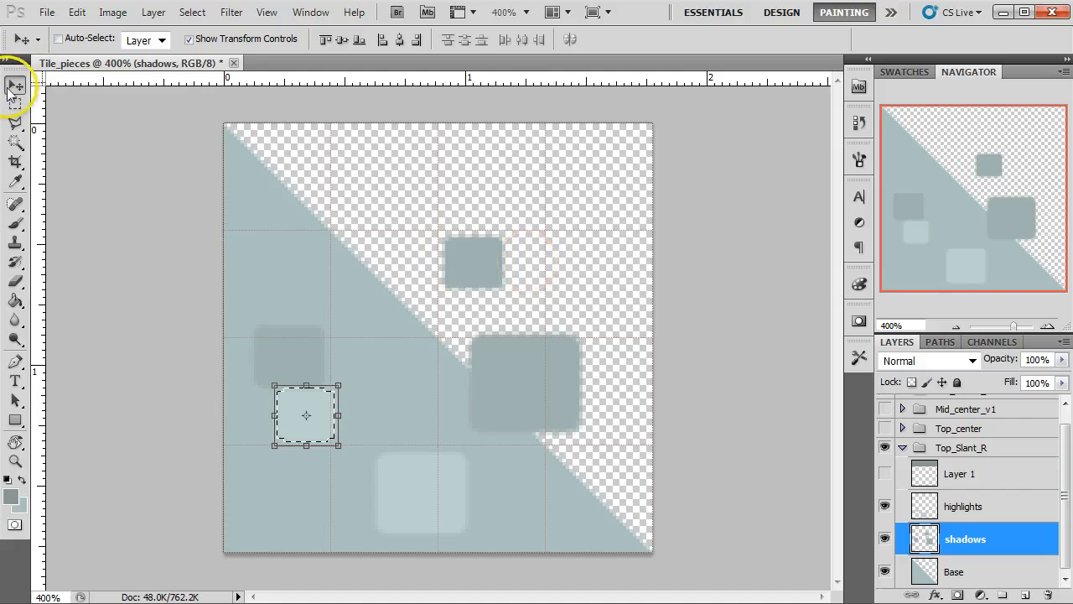
click(15, 104)
drag(442, 316, 618, 452)
key(Delete)
key(ctrl+d)
Move the remaining right-hand shadow square inside the triangle beside the lower highlight square and scale it to about 73.8%
drag(412, 213, 545, 316)
key(v)
drag(486, 281, 508, 516)
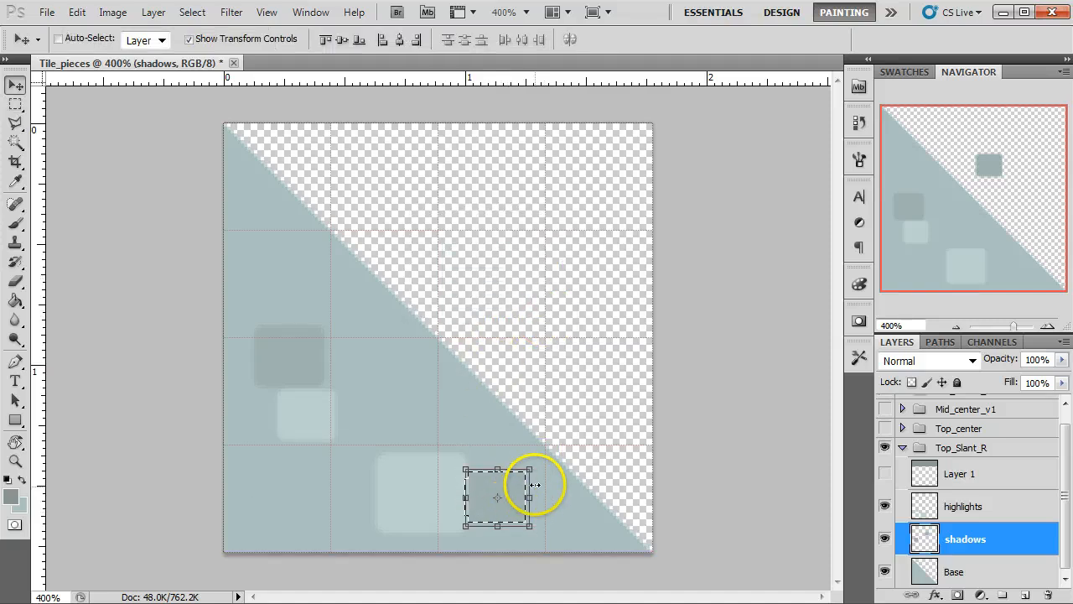
key(ctrl+t)
drag(526, 472, 522, 476)
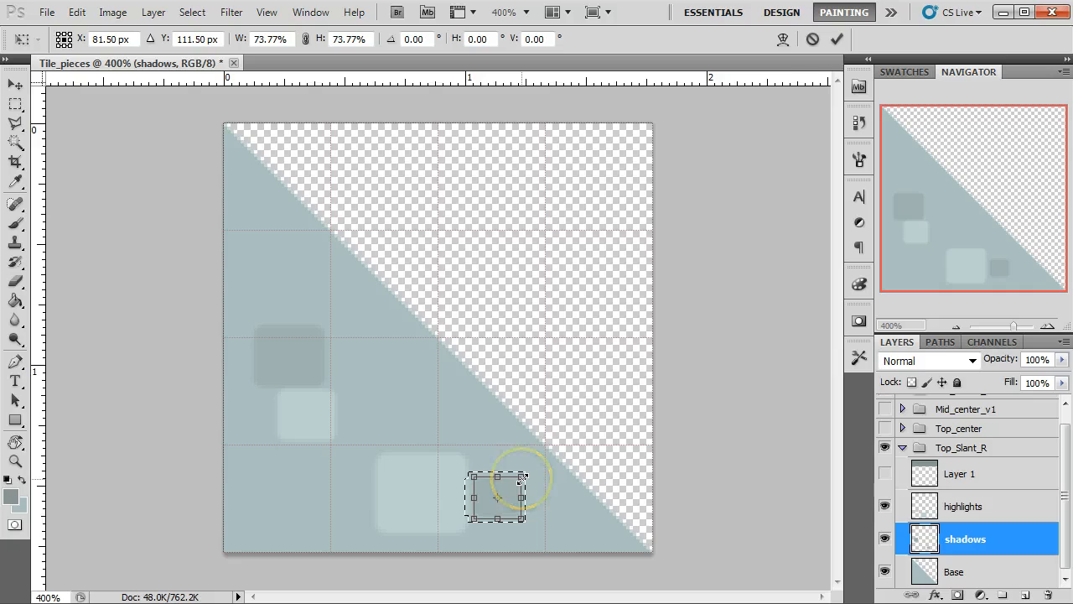
key(Return)
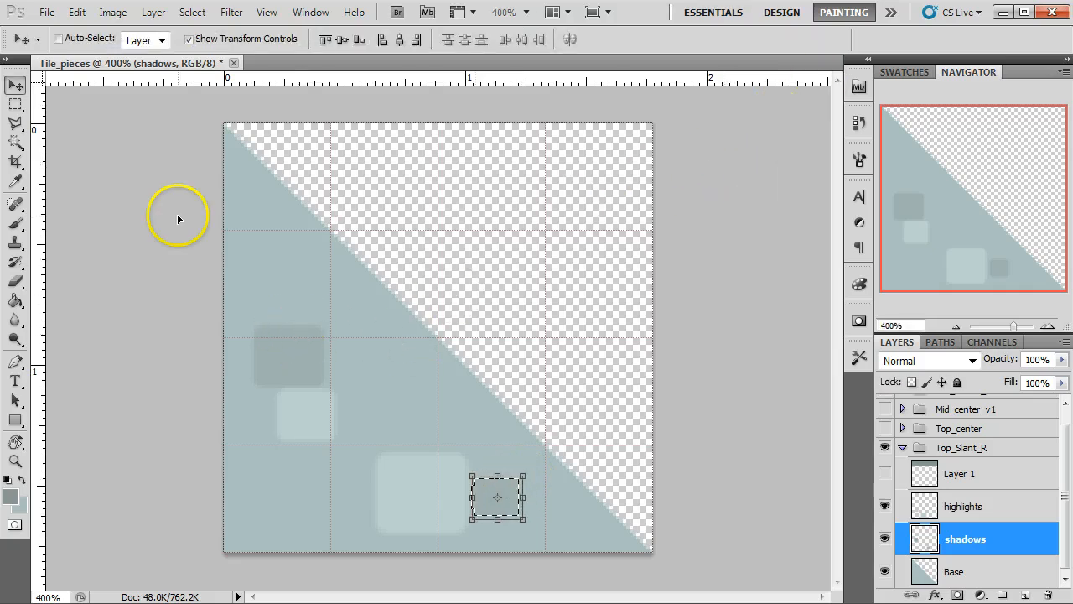
Select the left shadow square, scale it to about 67.6%, and set it just above the small highlight square
click(15, 104)
click(239, 307)
drag(239, 308, 362, 411)
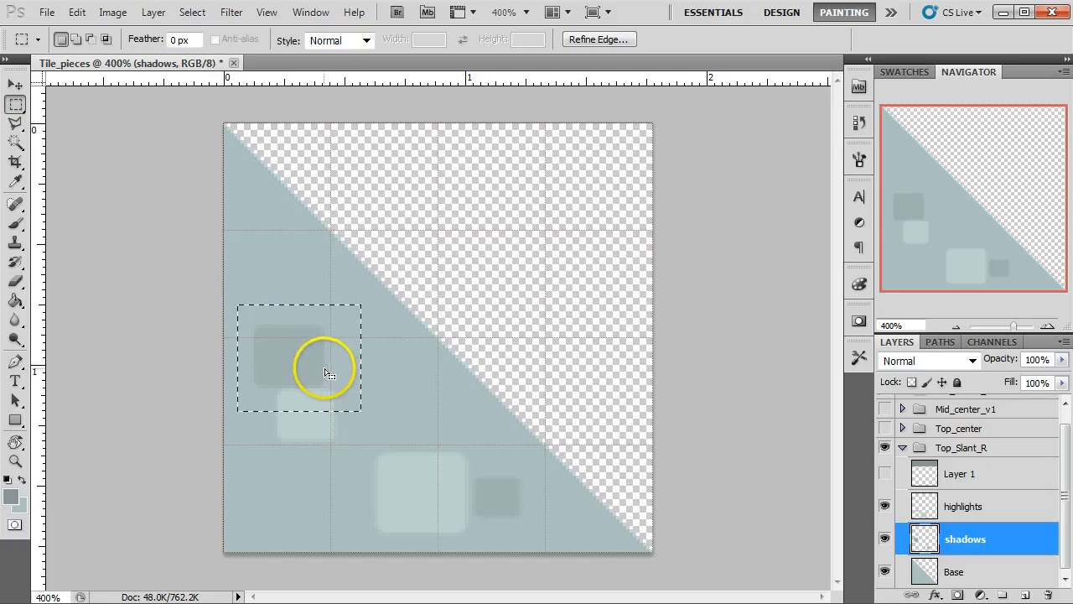
key(v)
drag(362, 304, 342, 322)
drag(312, 364, 311, 372)
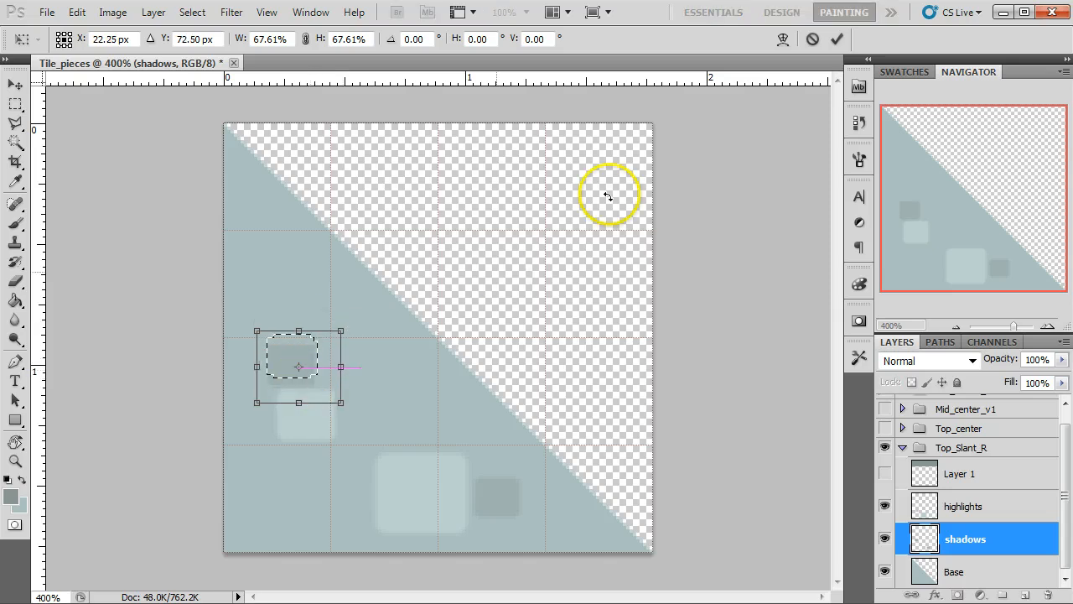
click(837, 39)
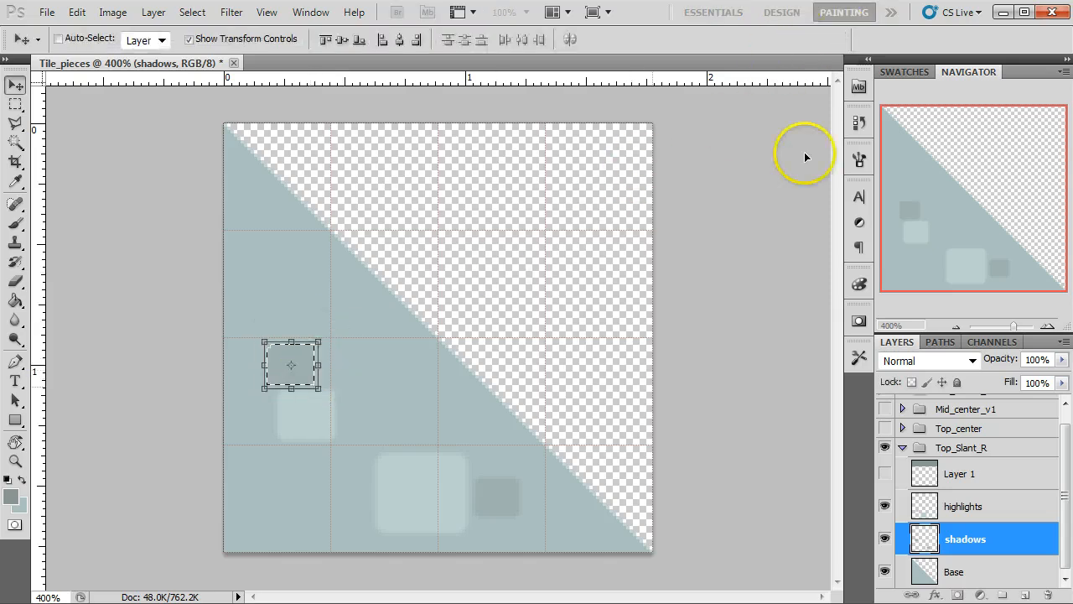
Deselect, then shift the highlight squares left and slightly down and the shadow squares left, keeping both layers' shapes inside the triangle
click(954, 571)
click(922, 536)
click(922, 506)
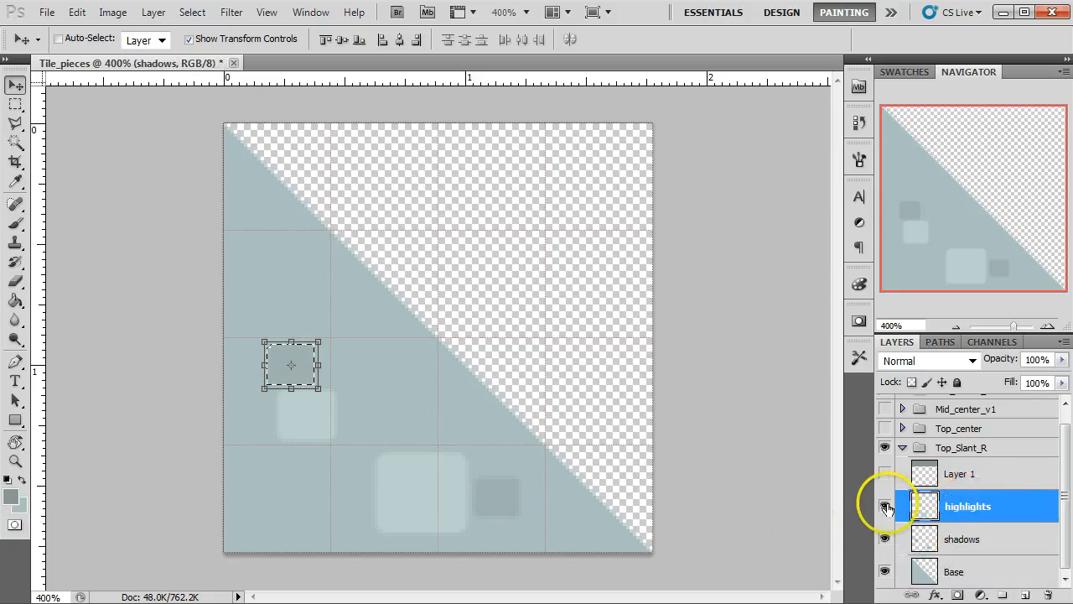
key(ctrl+d)
drag(414, 484, 399, 506)
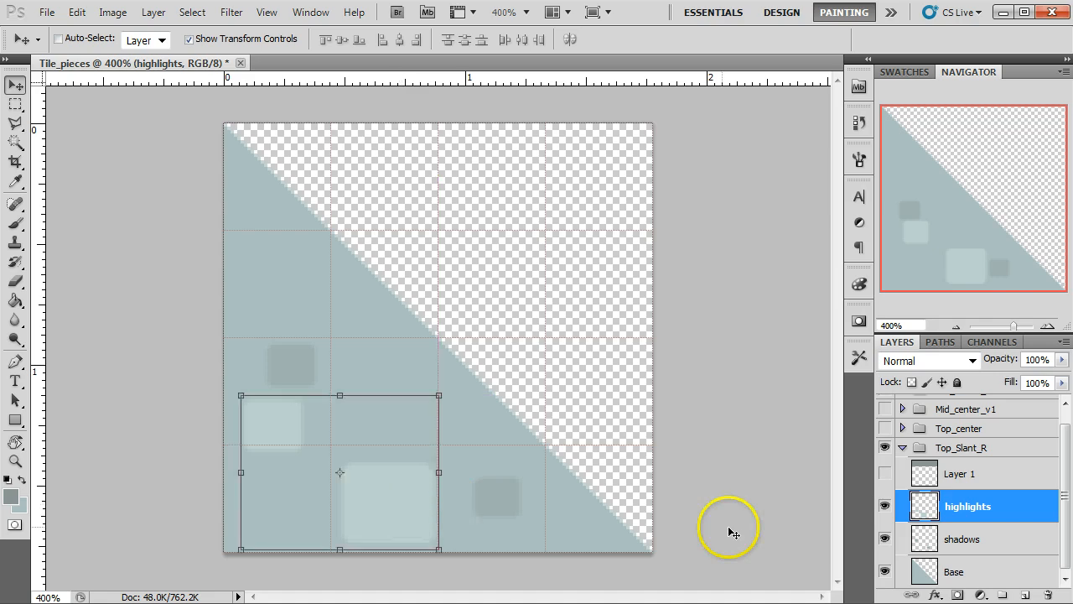
click(923, 537)
drag(498, 496, 461, 510)
Show Layer 1 and add a new empty layer directly above the highlights layer
click(922, 474)
click(885, 473)
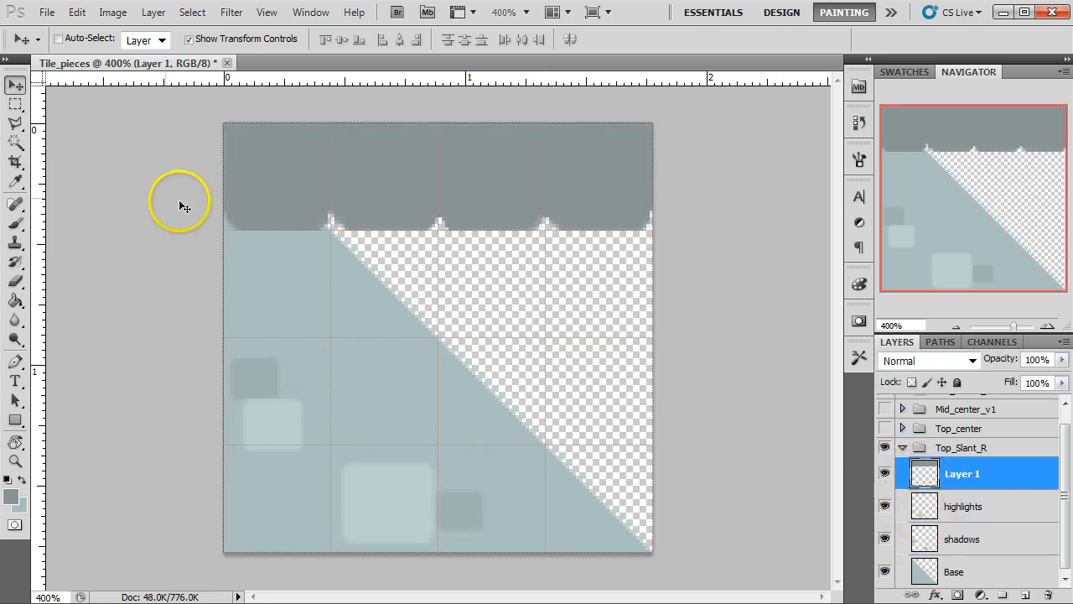
click(15, 123)
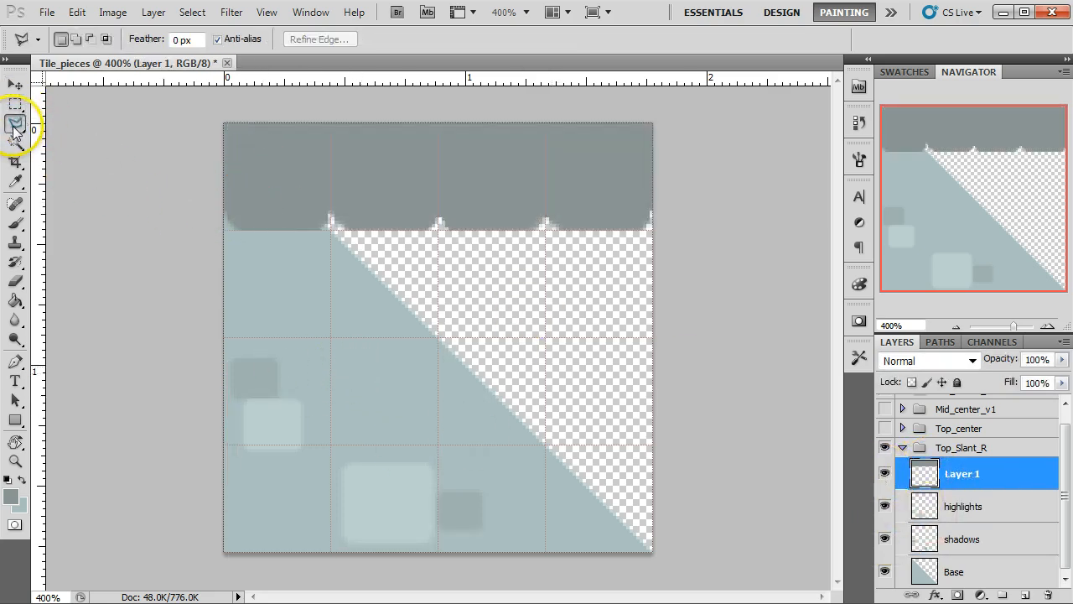
click(951, 508)
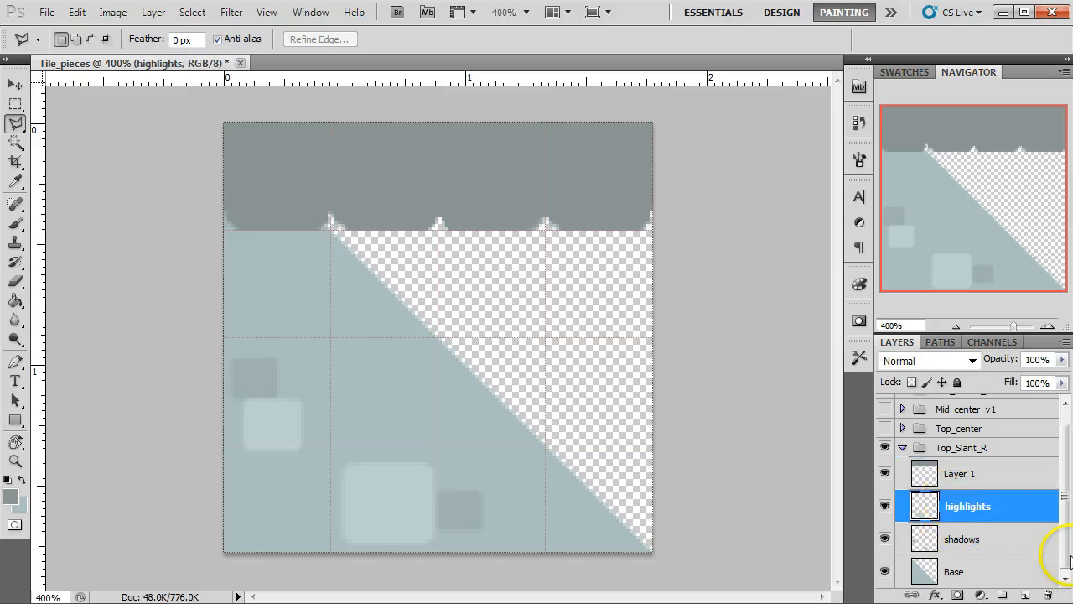
click(1026, 595)
scroll(971, 492, down, 1)
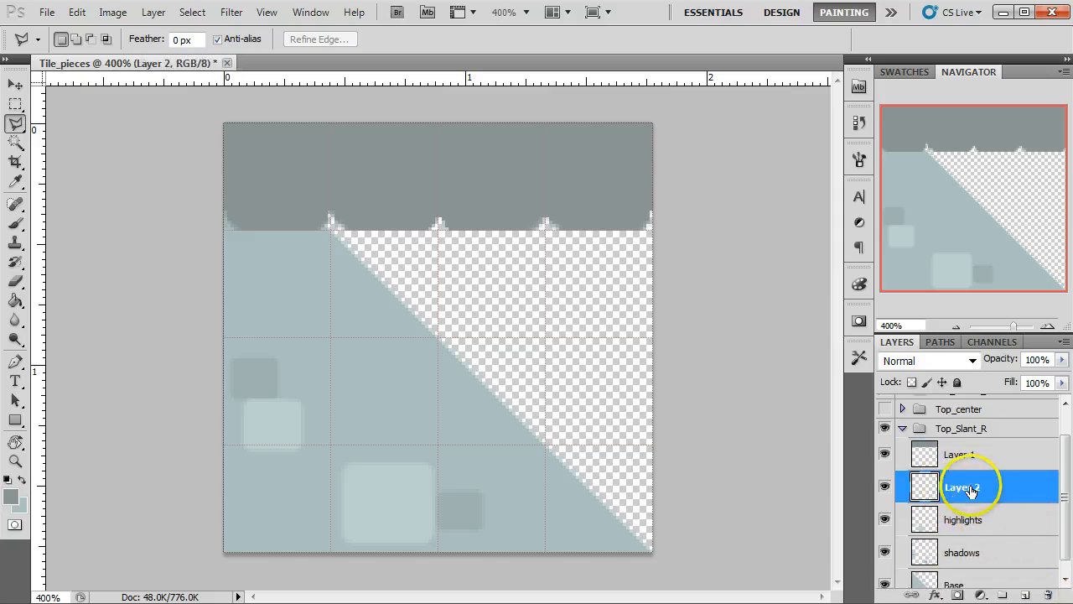
Rename Layer 1 as top brick and the new layer below it as slanted brick
double_click(957, 452)
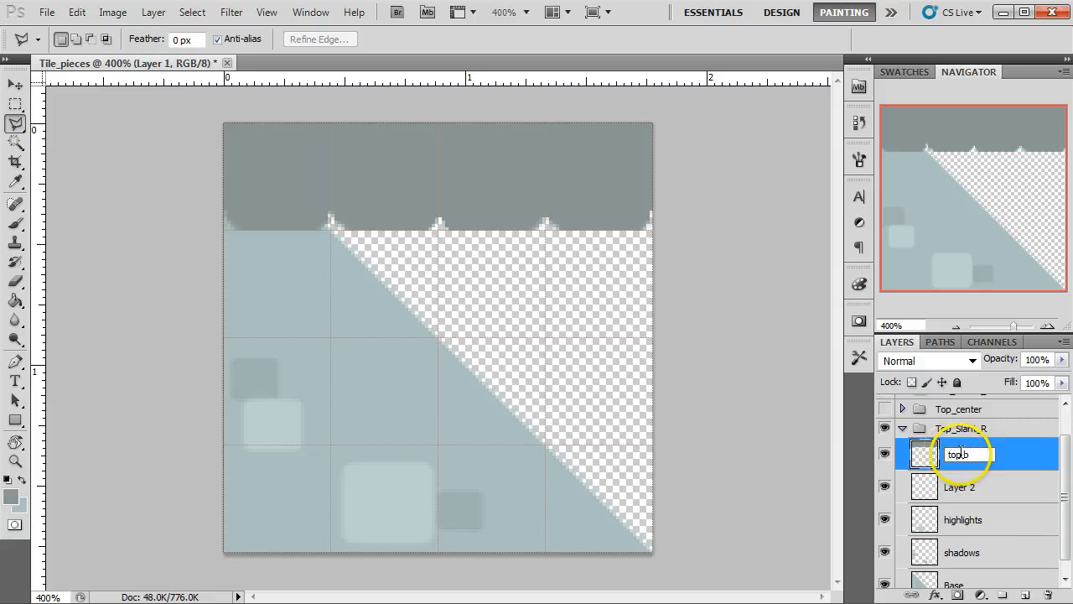
click(955, 491)
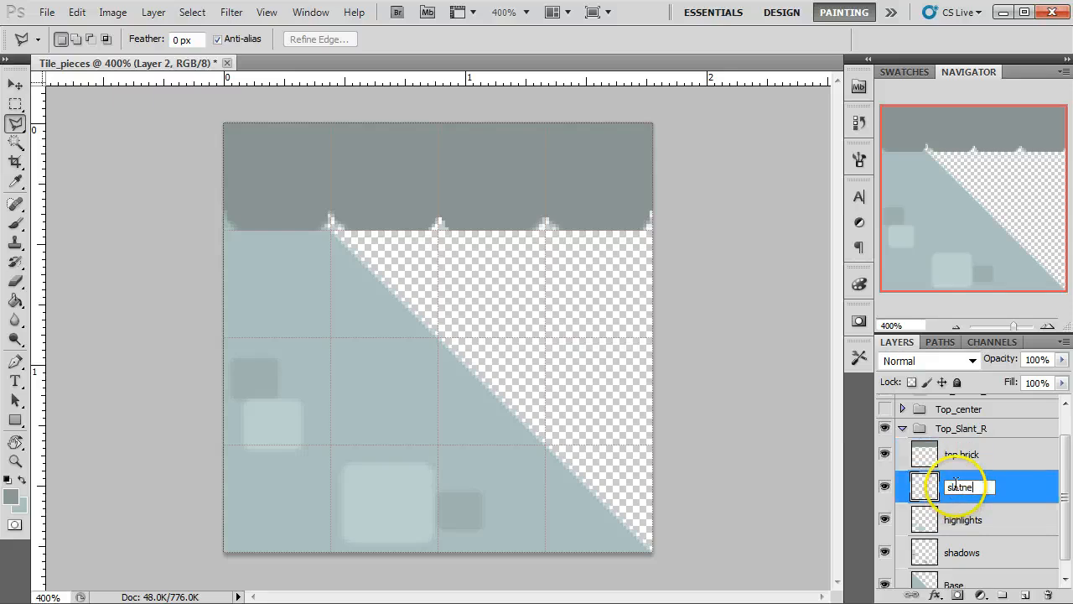
text(slanted brick)
key(Return)
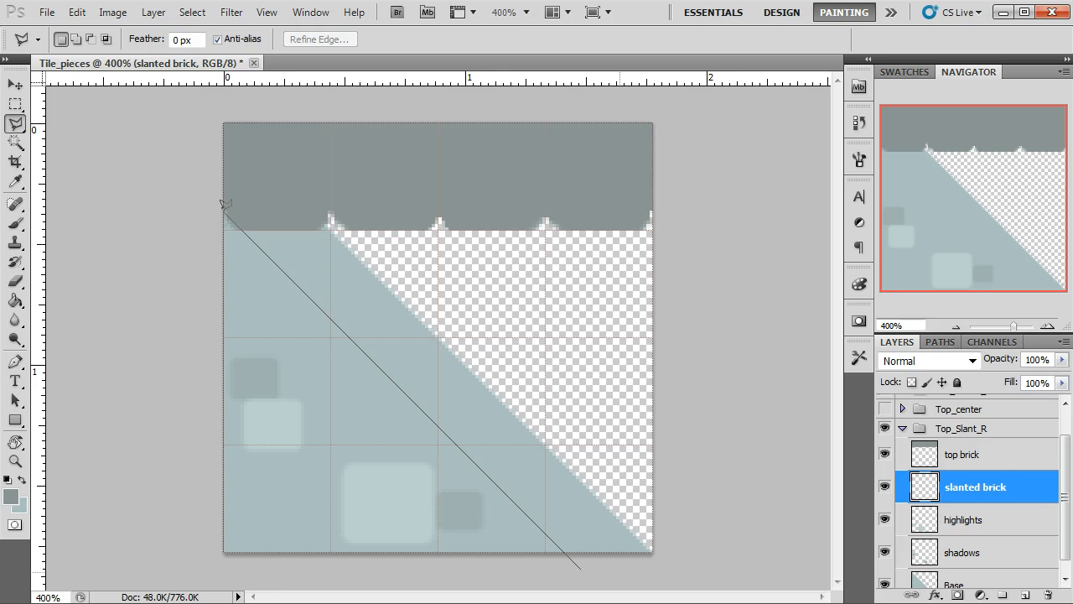
With the Polygonal Lasso, select a 45° band along the inside of the triangle's diagonal edge, from upper-left to lower-right
shift+click(605, 570)
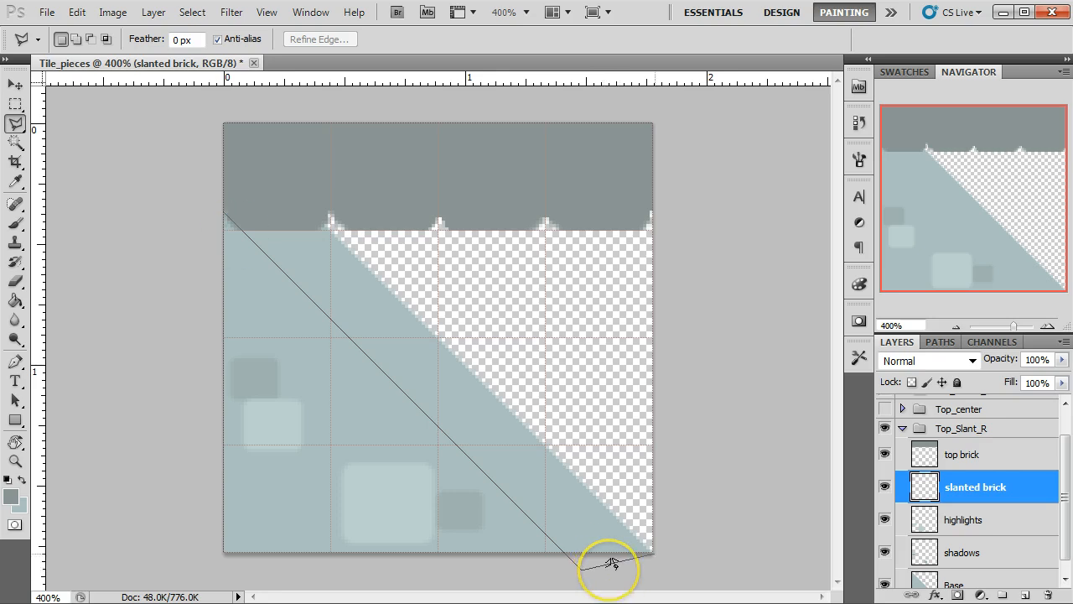
click(653, 554)
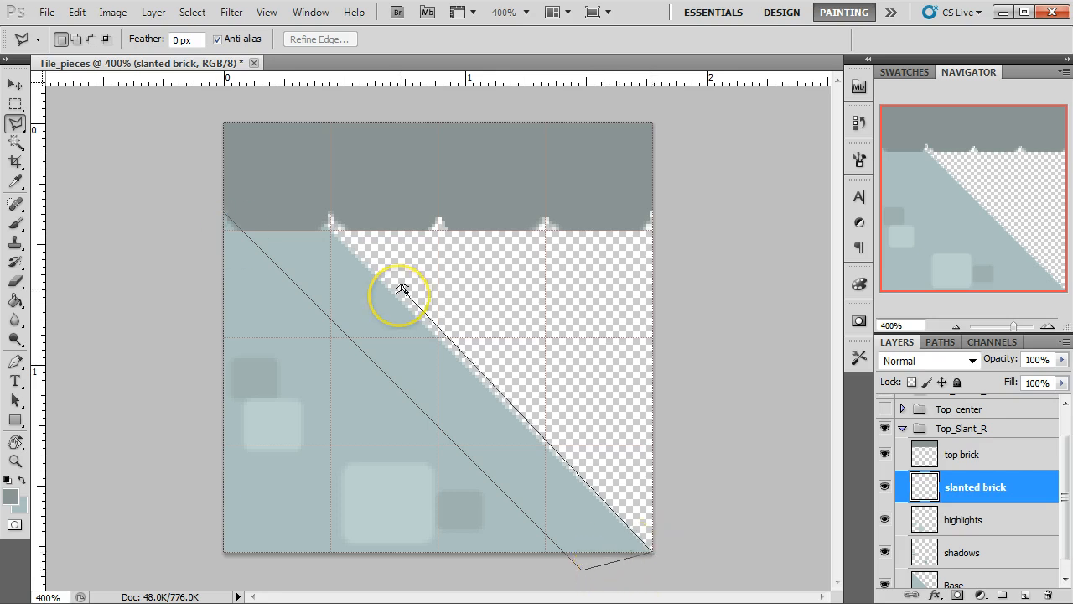
click(216, 114)
click(221, 212)
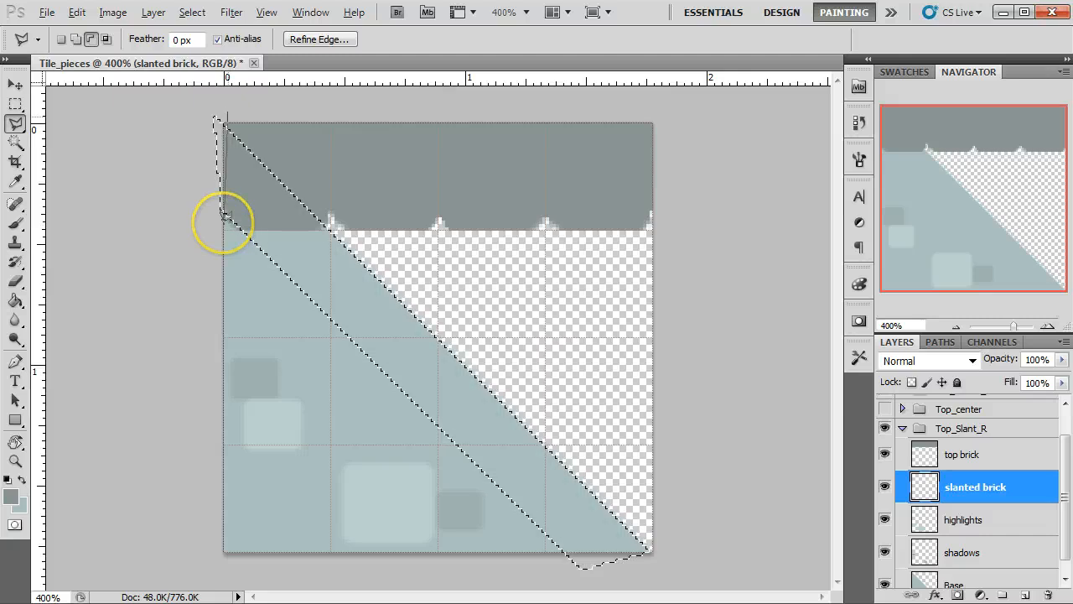
Subtract the overhang beyond the canvas's left edge from the diagonal band selection
alt+click(224, 106)
click(186, 106)
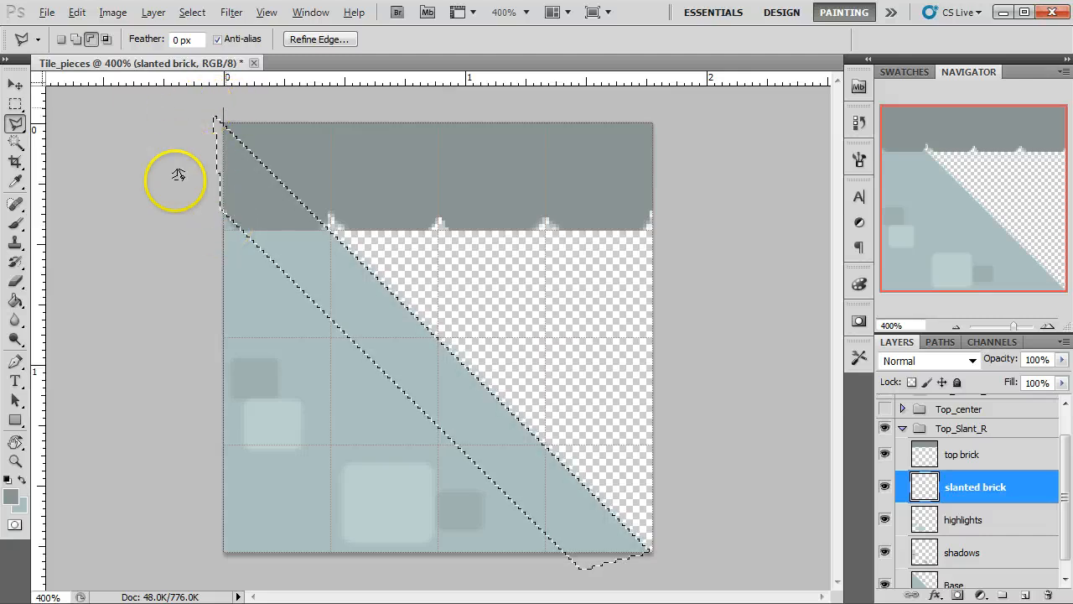
double_click(209, 227)
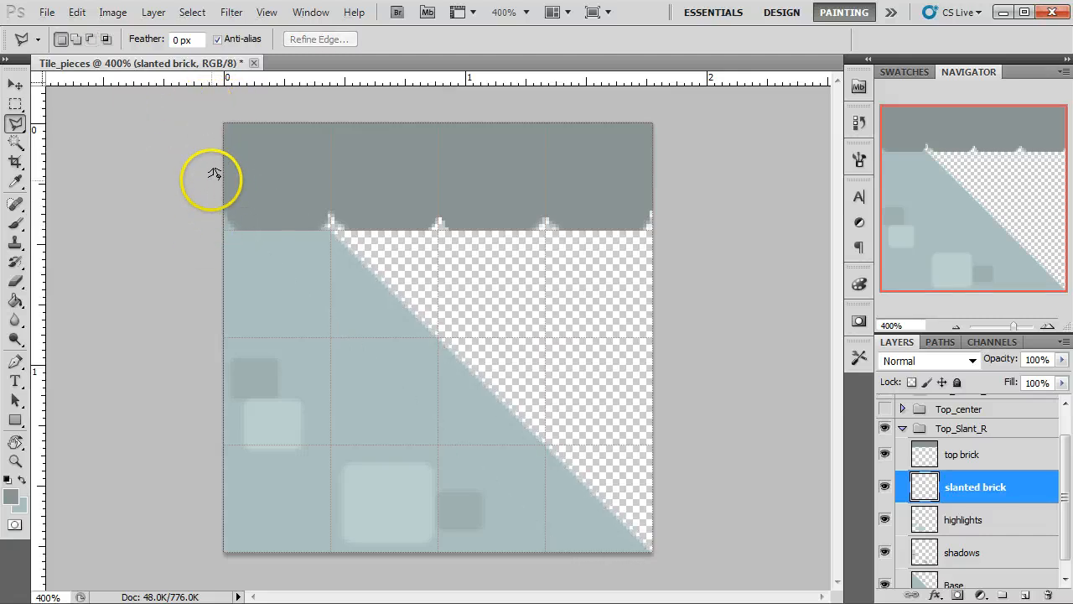
key(v)
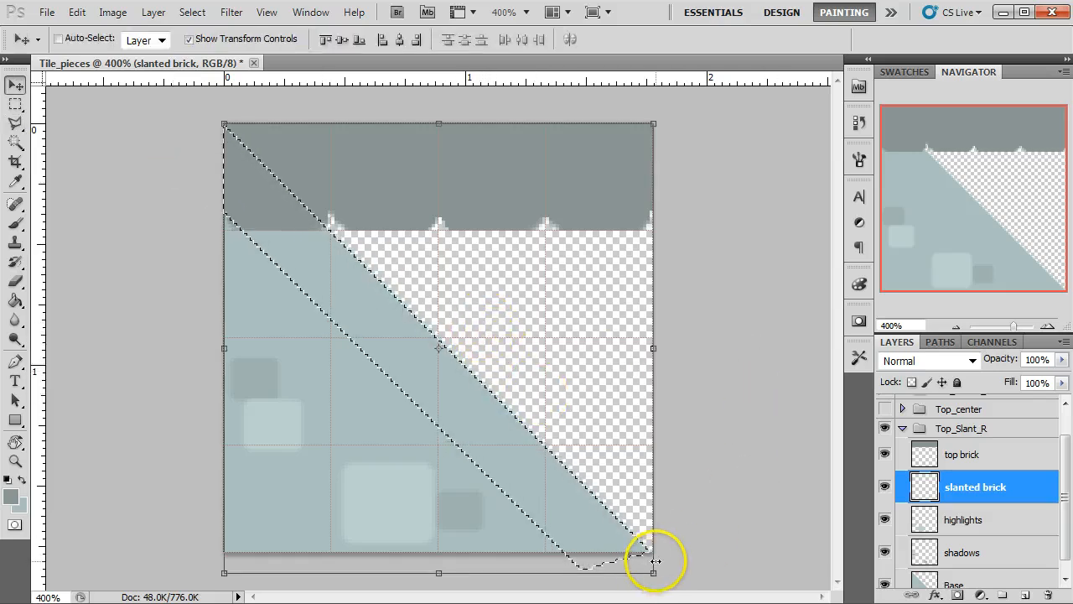
key(l)
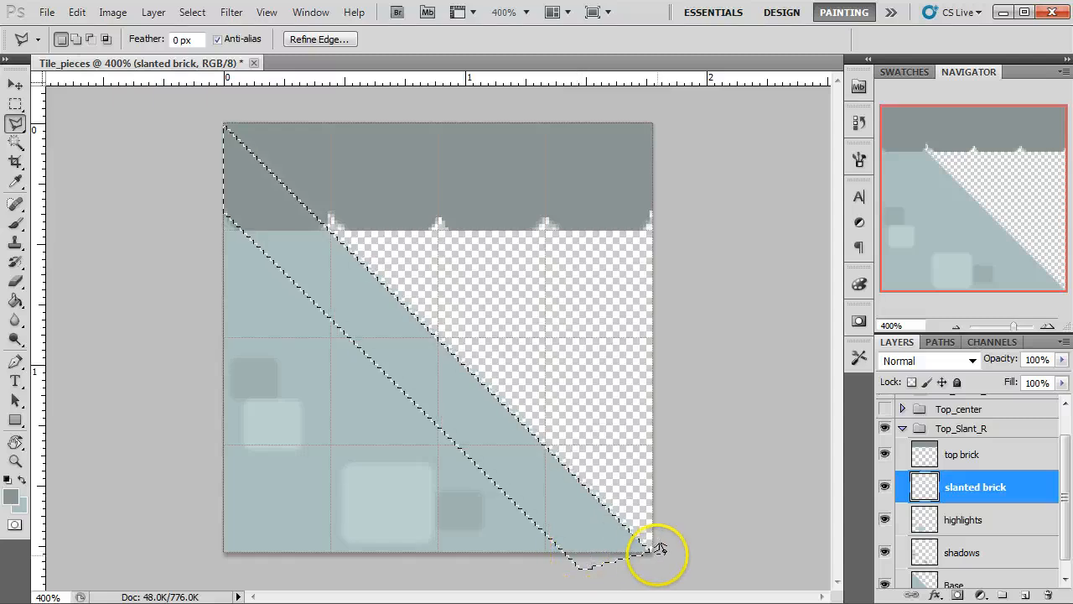
Subtract the overhang below the canvas's bottom edge from the band selection, and restore the trimmed selection if it gets lost
key(alt)
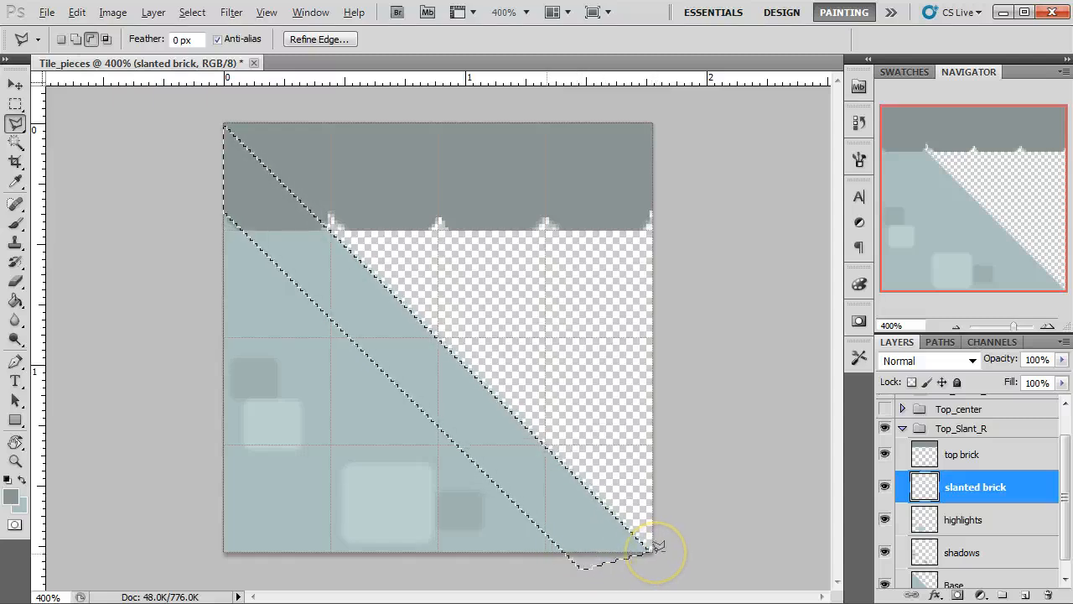
click(532, 580)
click(650, 584)
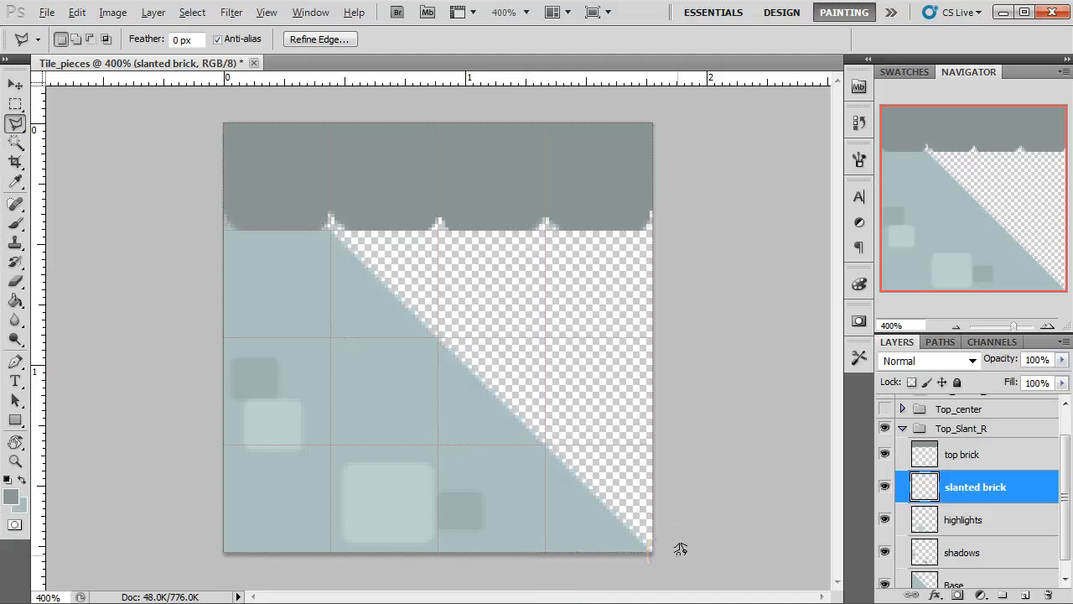
click(720, 538)
double_click(696, 570)
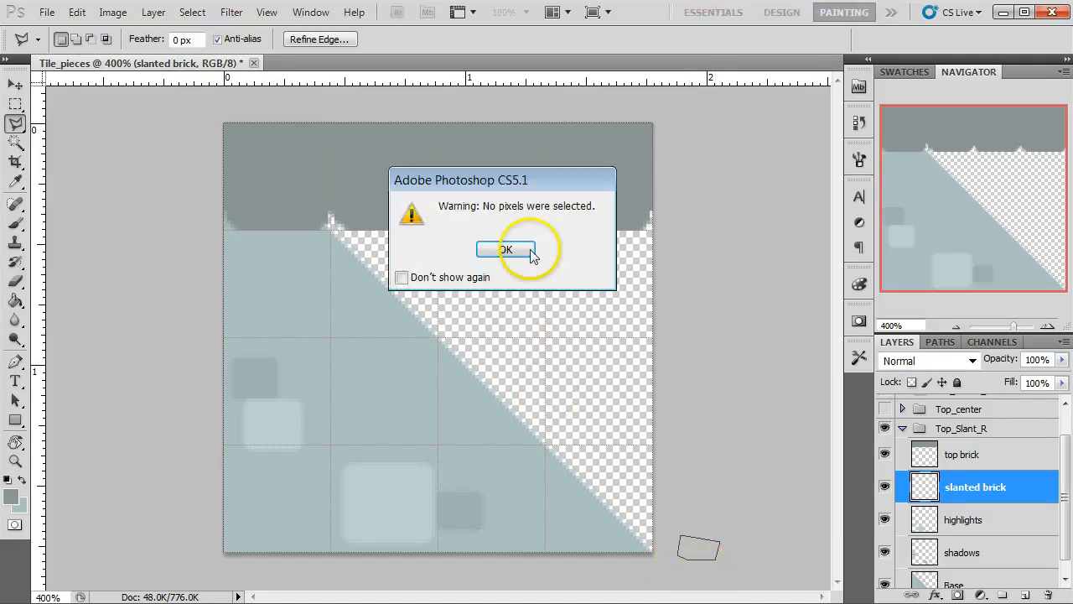
click(503, 249)
key(ctrl+shift+d)
key(v)
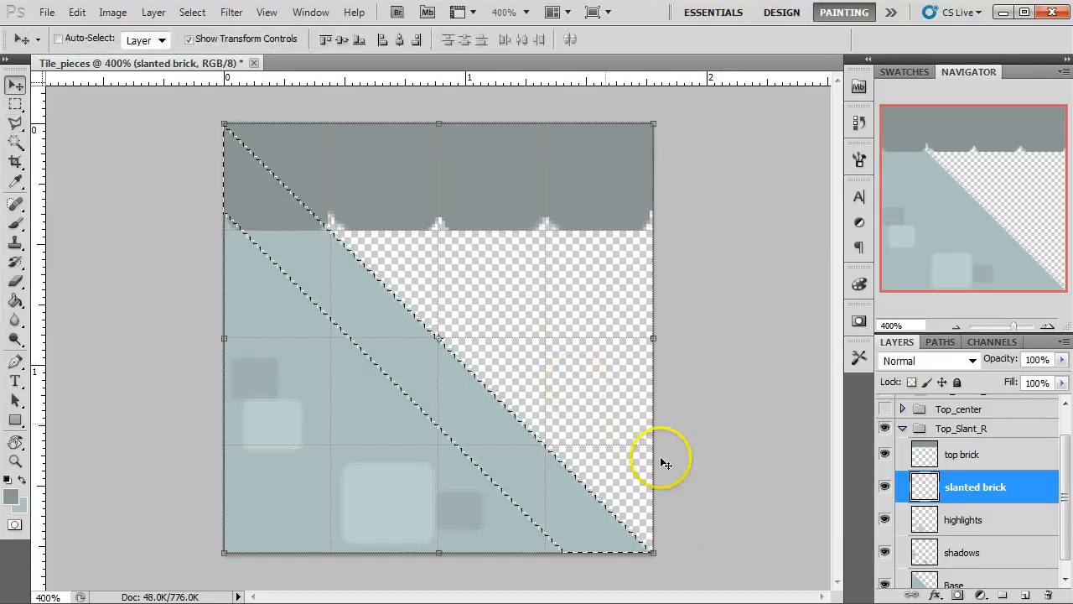
Paint the selected diagonal band solid dark grey on the slanted brick layer with a 16 px brush
key(b)
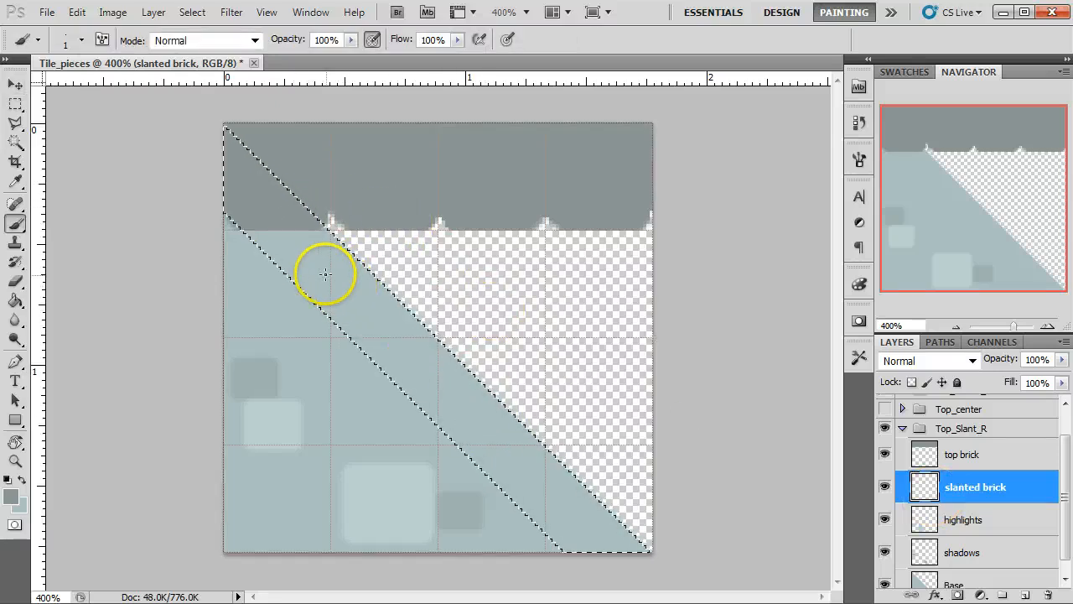
right_click(344, 292)
mouse_move(271, 238)
mouse_down()
mouse_move(308, 260)
mouse_move(306, 243)
mouse_move(424, 360)
mouse_move(485, 440)
mouse_up()
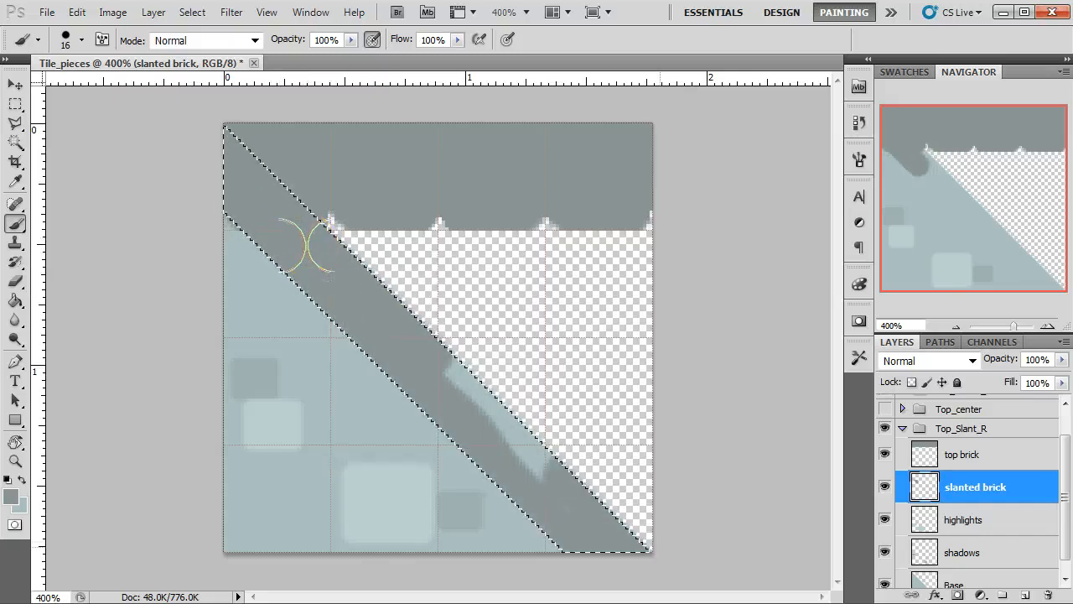
drag(660, 547, 444, 372)
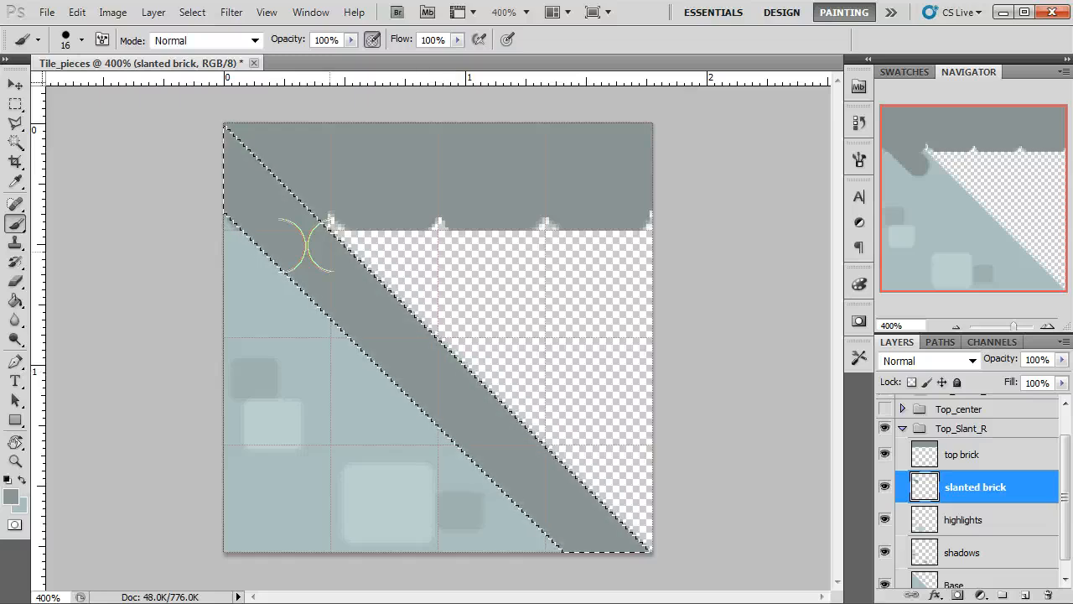
Paint the rest of the diagonal band selection dark grey down to its lower-right end and clear the selection
mouse_move(306, 245)
mouse_down()
mouse_move(451, 384)
mouse_move(315, 245)
mouse_move(393, 333)
mouse_up()
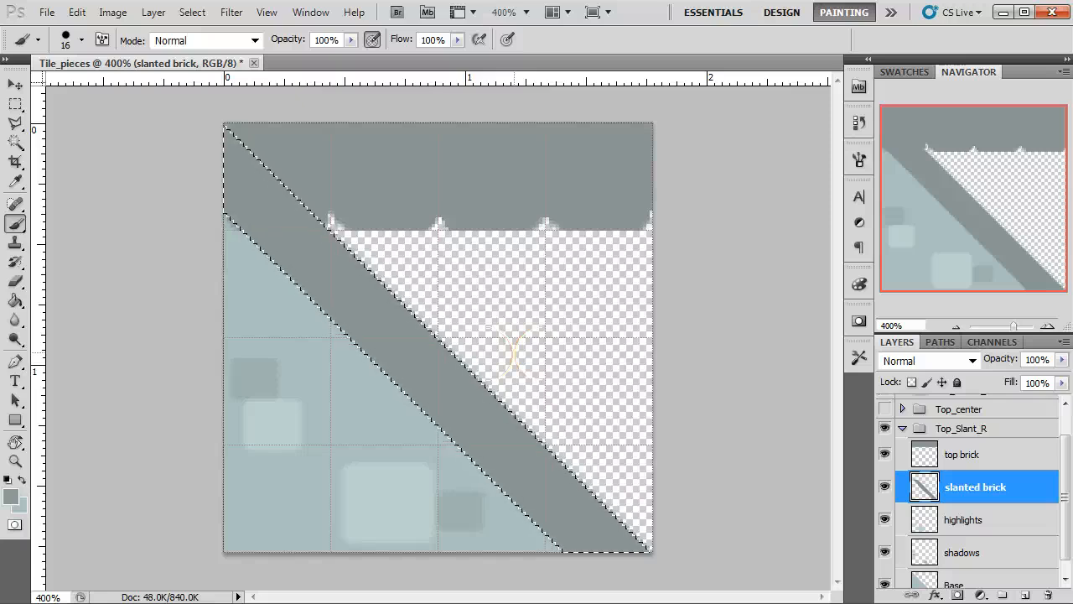
key(Delete)
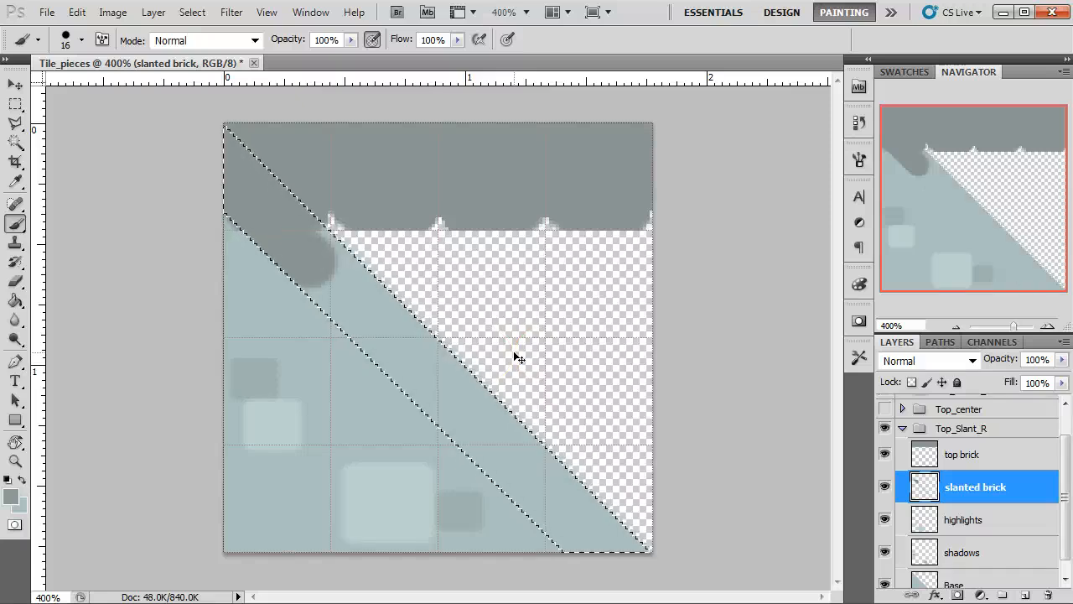
key(v)
key(ctrl+d)
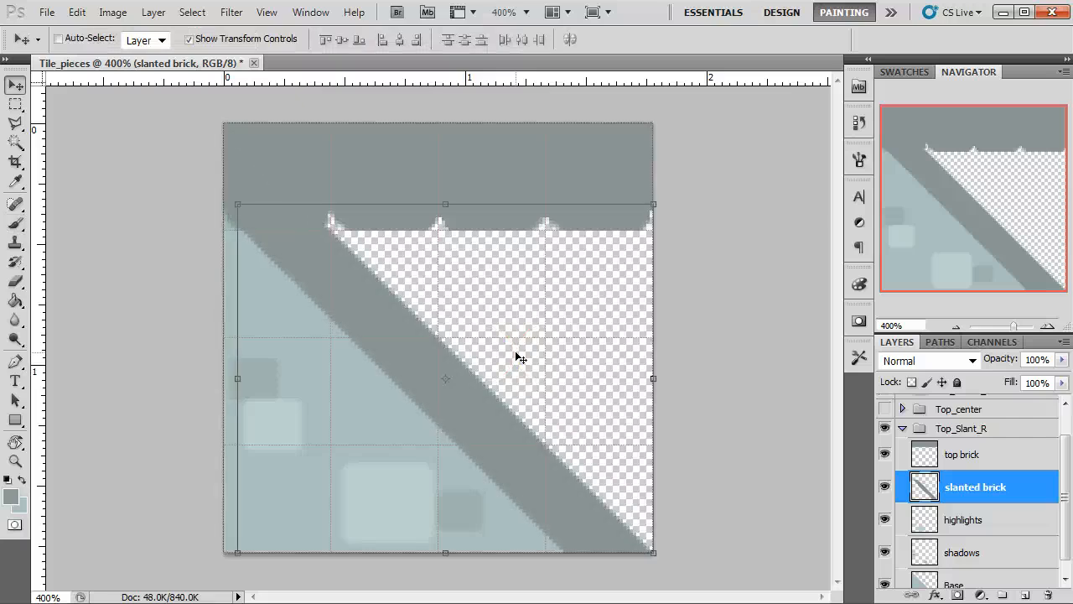
Hide the top brick layer and undo the deselection and the last paint stroke on the slanted brick layer
click(884, 454)
click(884, 454)
click(885, 454)
click(918, 476)
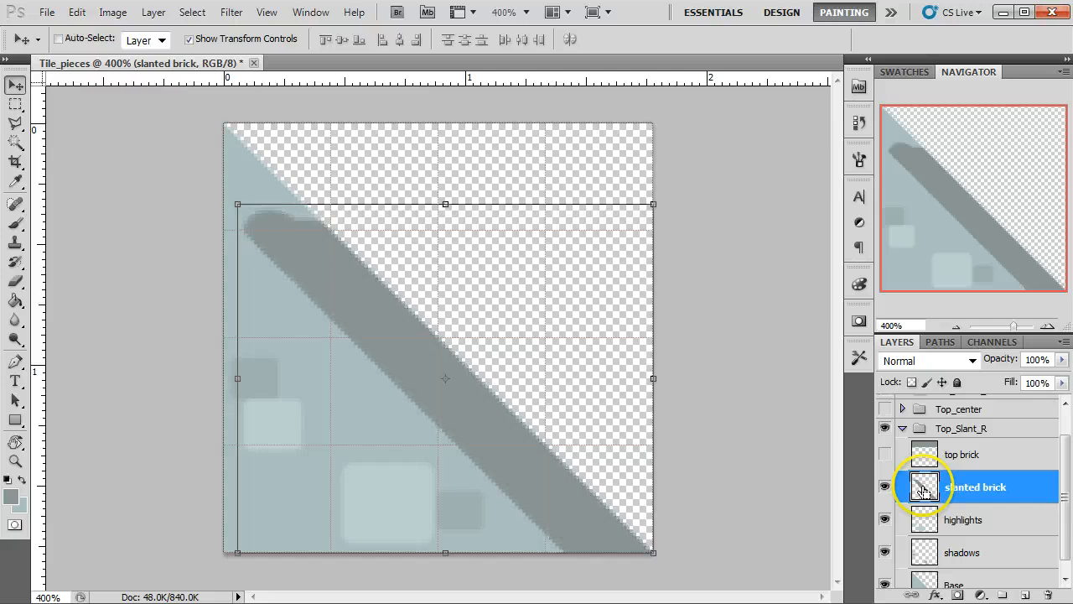
key(ctrl+alt+z)
key(ctrl+alt+z)
key(ctrl+alt+z)
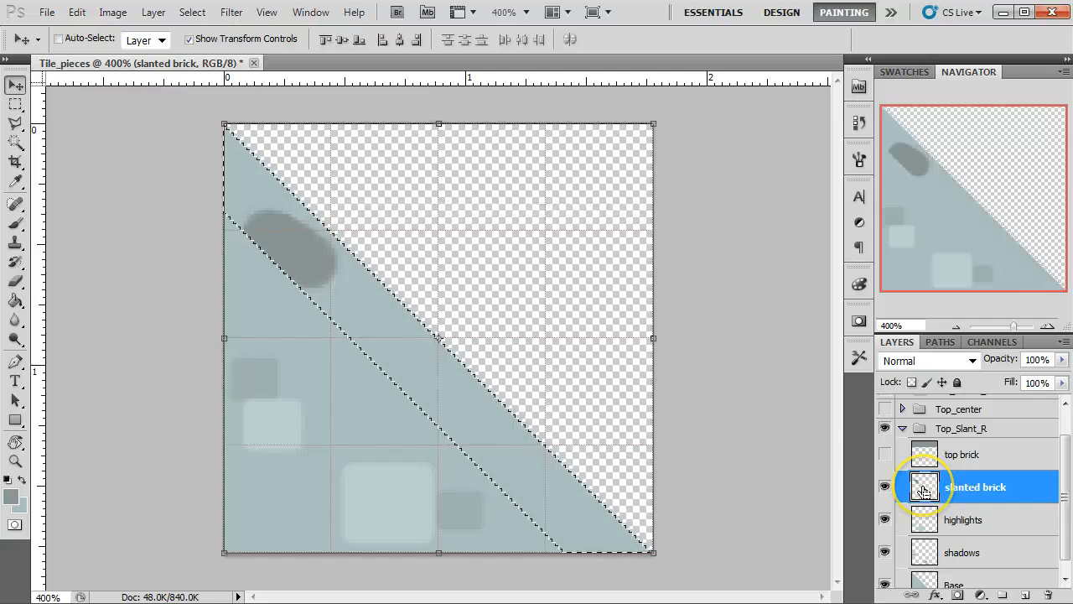
Paint the entire selected diagonal band dark grey on the slanted brick layer, including its upper-left corner
key(b)
shift+click(227, 151)
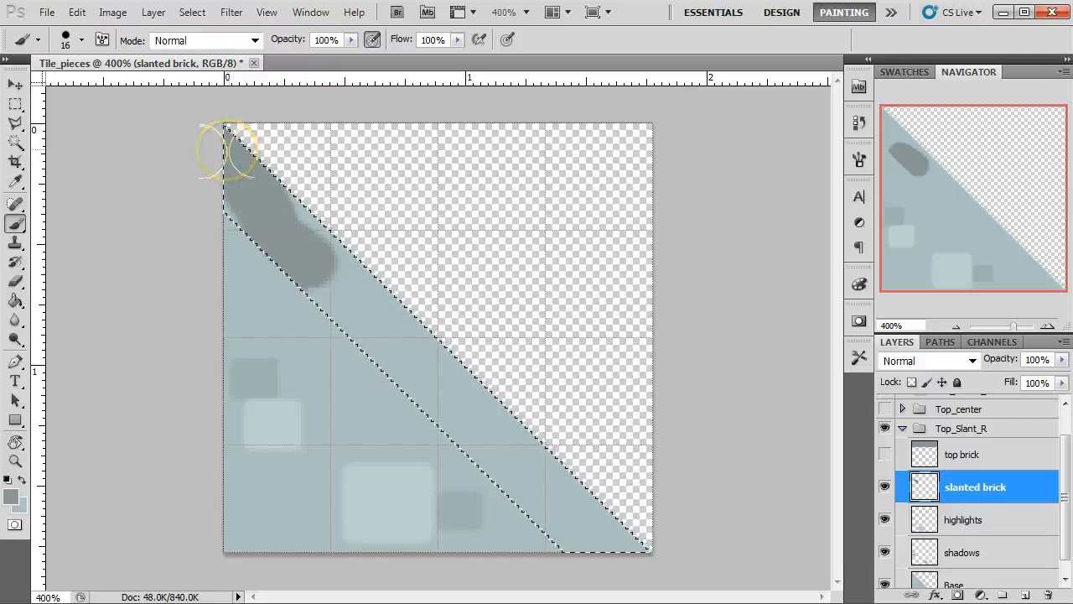
mouse_move(314, 269)
mouse_down()
mouse_move(550, 524)
mouse_move(402, 336)
mouse_move(391, 288)
mouse_up()
key(v)
click(885, 453)
click(884, 453)
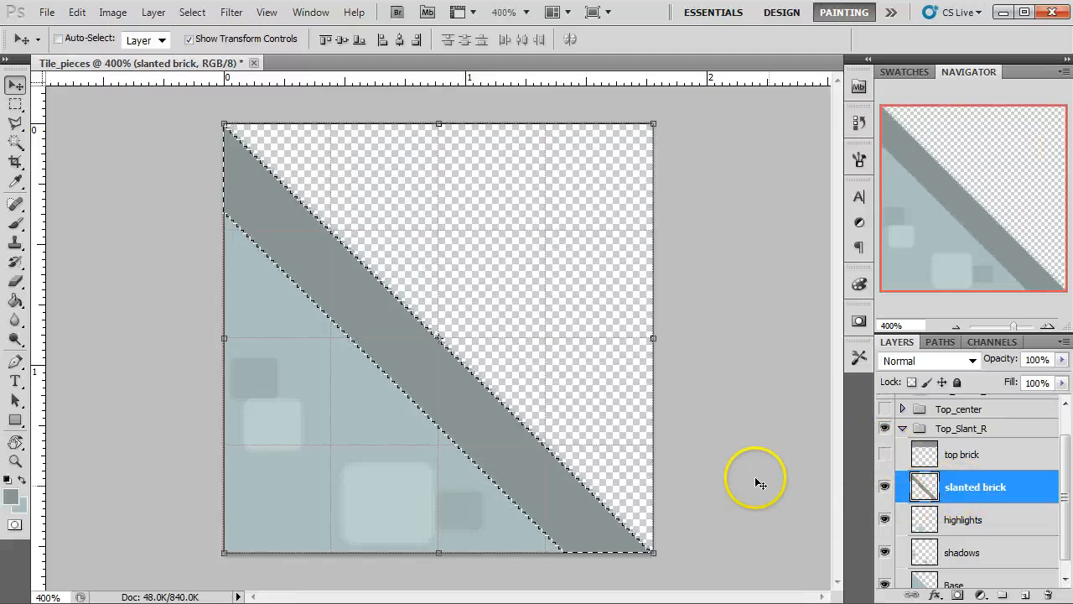
Clear the selection and move the Top_Slant_R group one grid cell to the right
click(956, 326)
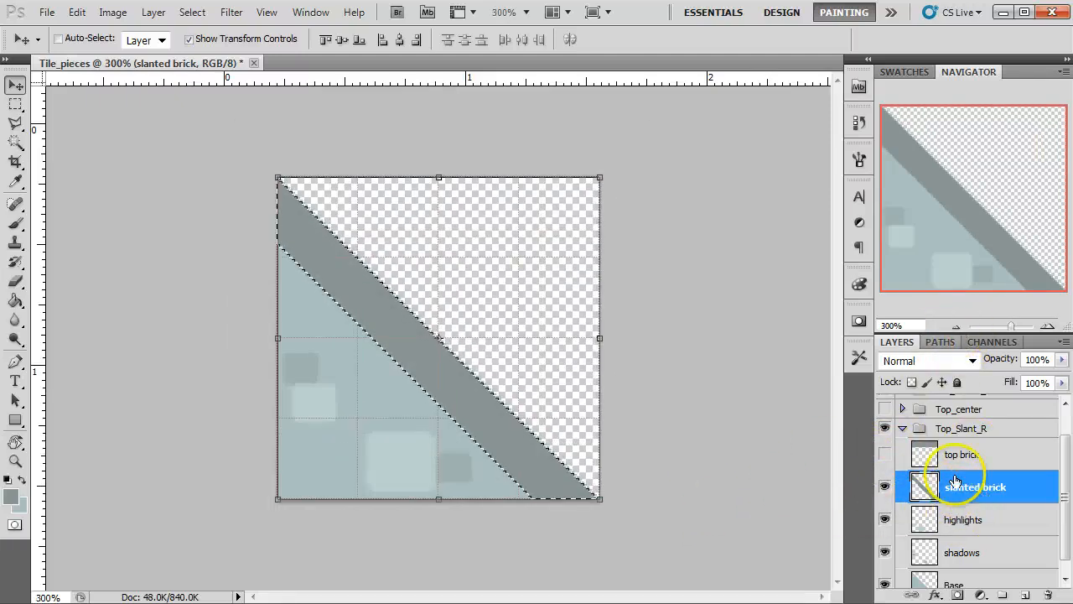
click(960, 430)
key(ctrl+d)
drag(390, 460, 470, 457)
Show the Top_center group and move it left until its right edge meets the slanted piece
click(948, 409)
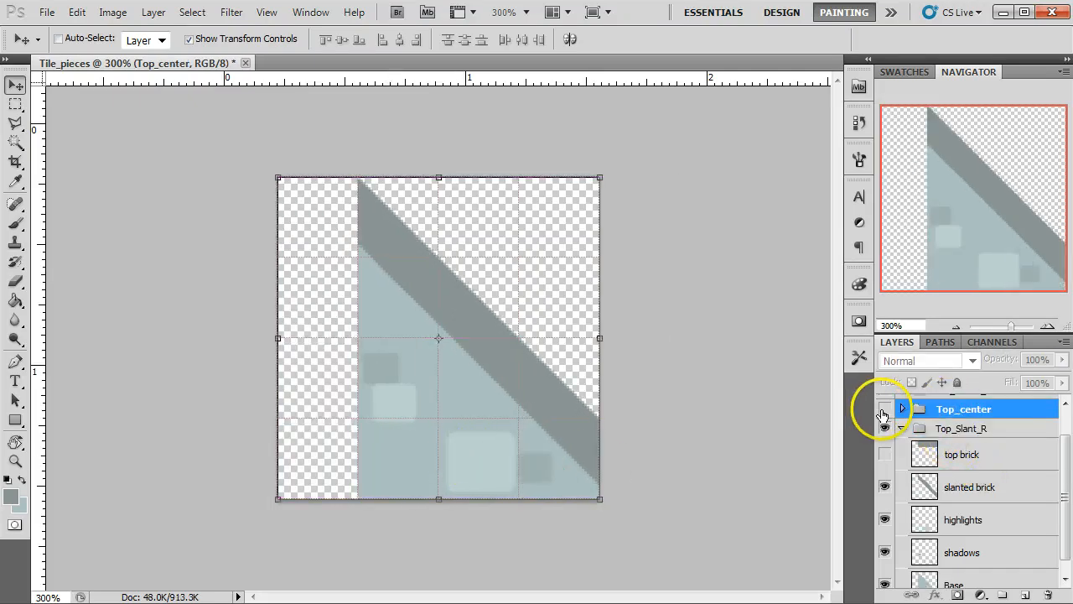
click(884, 409)
drag(558, 395, 332, 399)
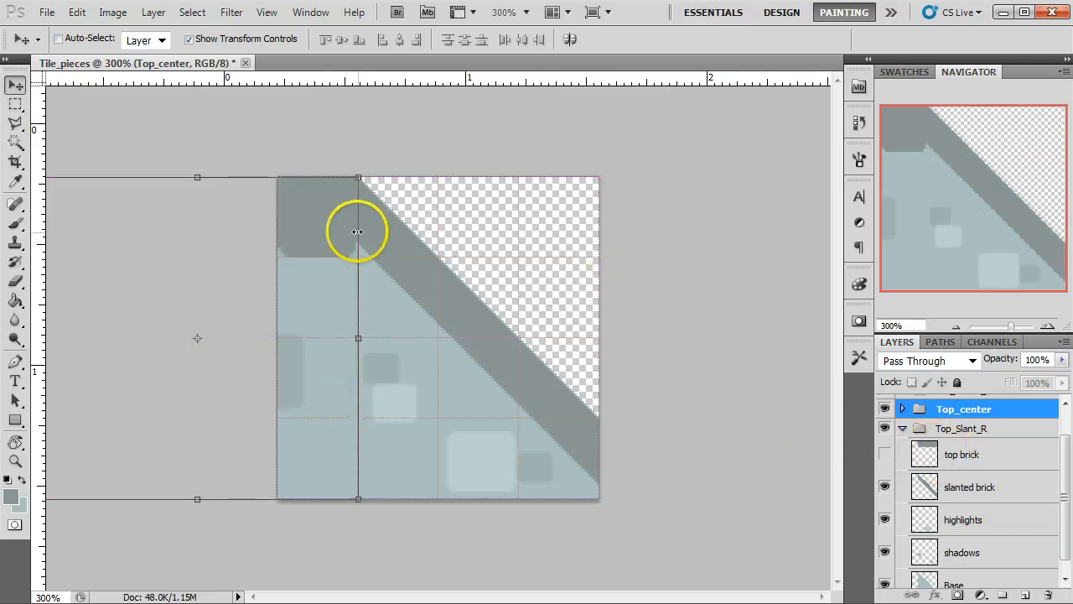
Show the top brick layer, move it down over the slanted brick and rotate it 45°
click(1047, 326)
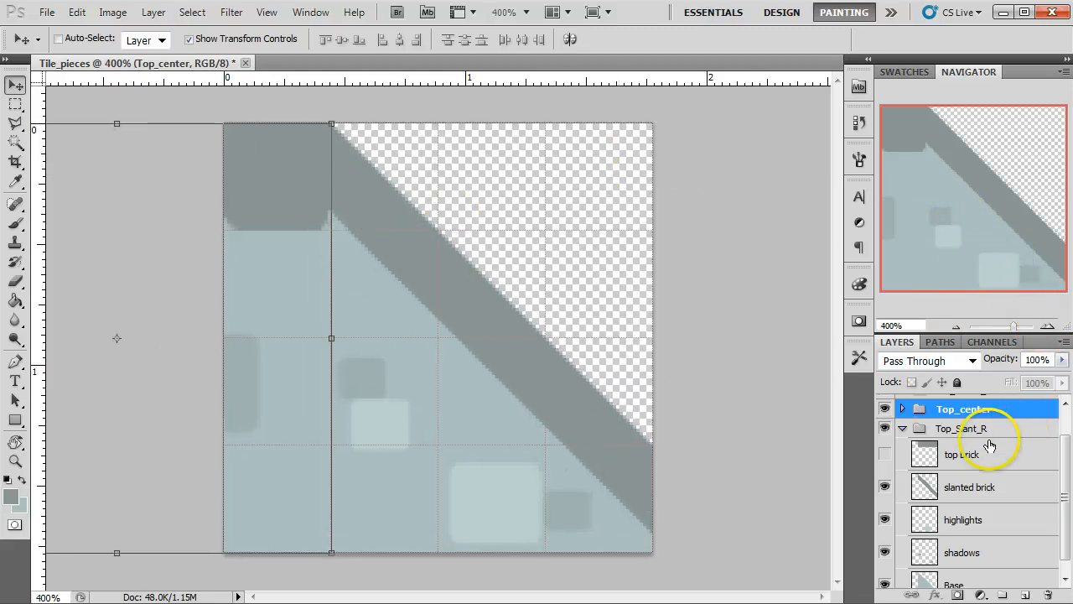
click(955, 453)
click(884, 453)
click(939, 482)
click(969, 458)
drag(651, 188, 604, 271)
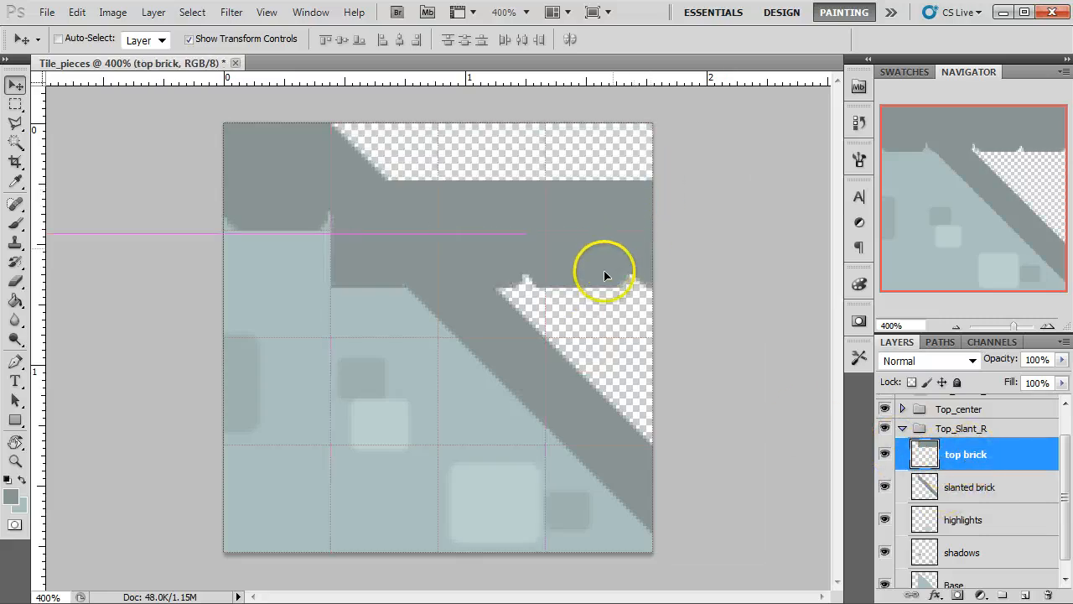
drag(527, 354, 512, 355)
mouse_move(651, 275)
mouse_down()
mouse_move(642, 391)
mouse_move(613, 444)
mouse_up()
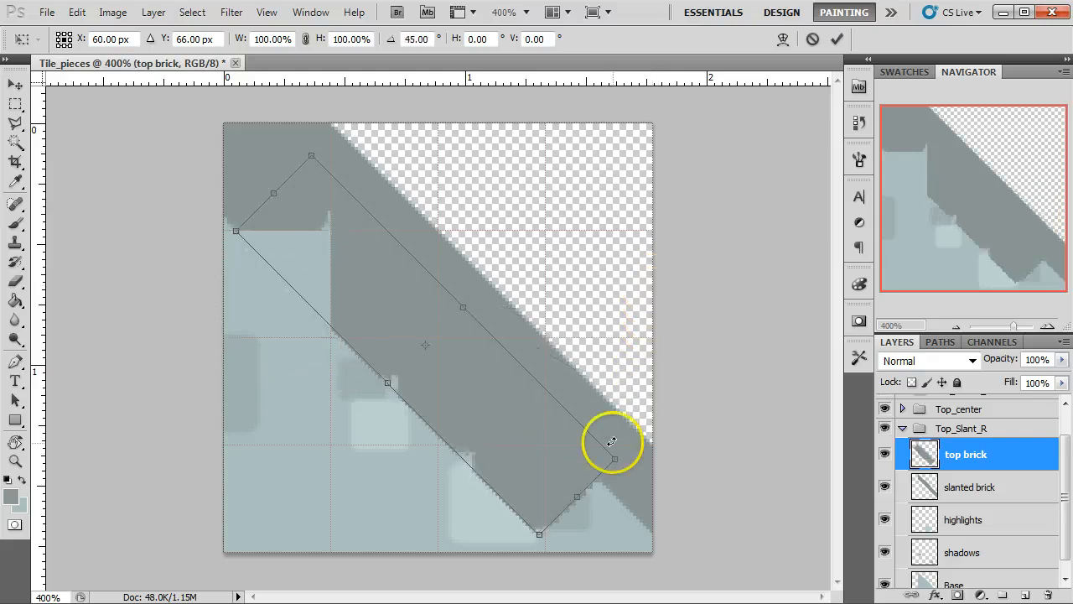
Align the rotated top brick with the slope's outer edge, scale its height to 59.12% and apply the transform
mouse_move(507, 394)
mouse_down()
mouse_move(493, 396)
mouse_move(520, 381)
mouse_up()
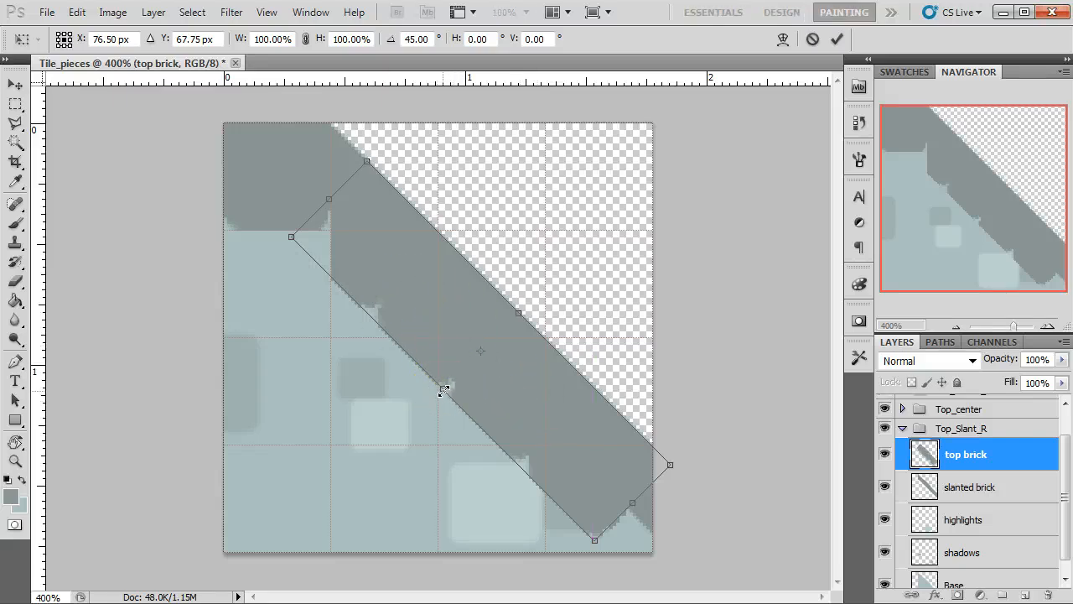
drag(443, 388, 473, 356)
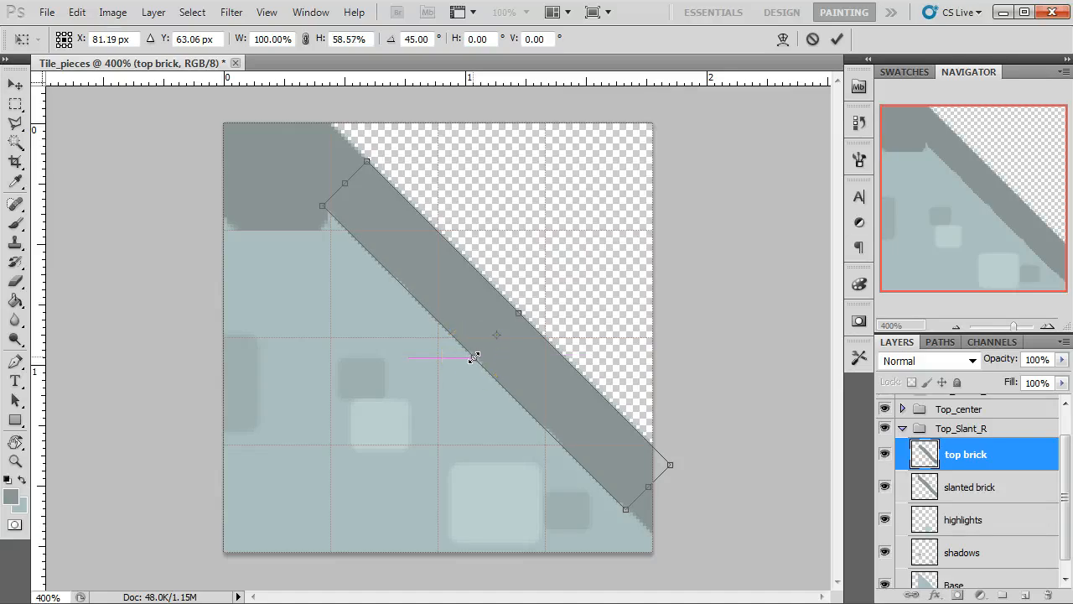
mouse_move(473, 362)
mouse_down()
mouse_move(488, 346)
mouse_move(475, 357)
mouse_up()
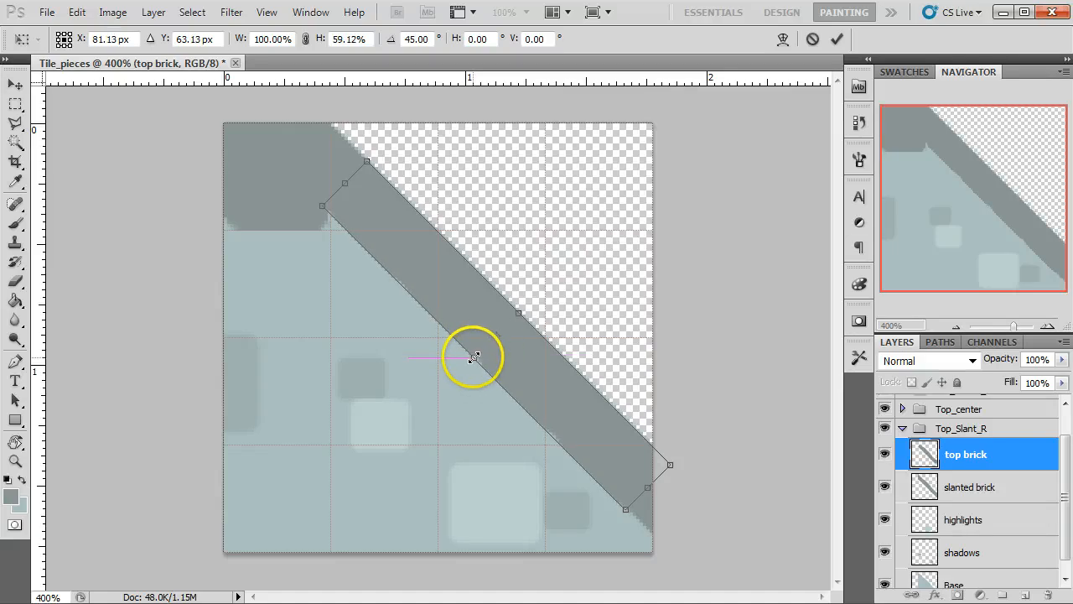
click(838, 42)
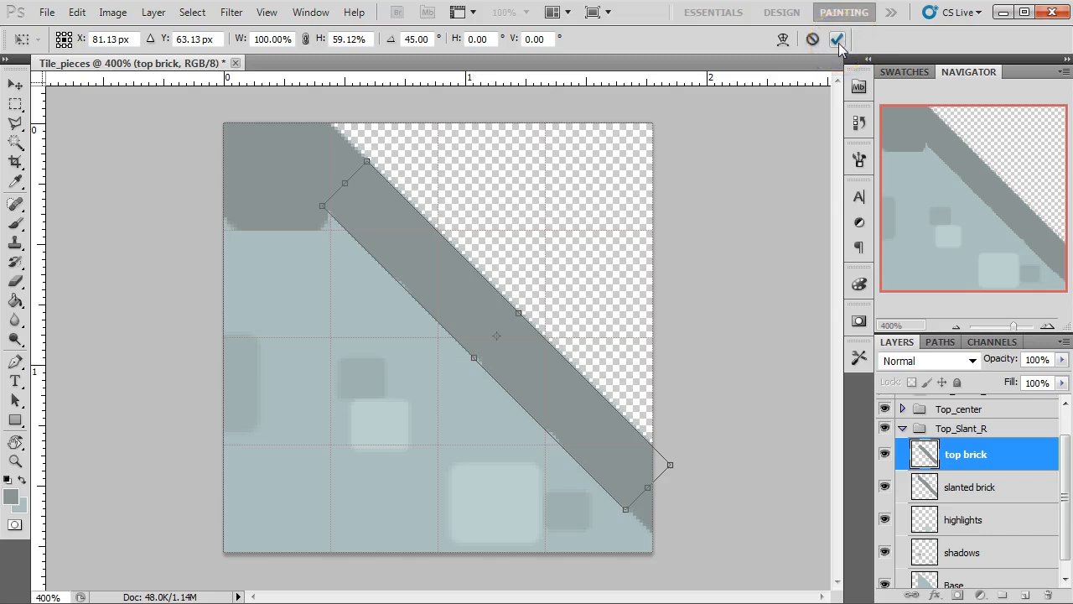
Hide the slanted brick layer, load the top brick's outline as a selection and invert it
click(884, 487)
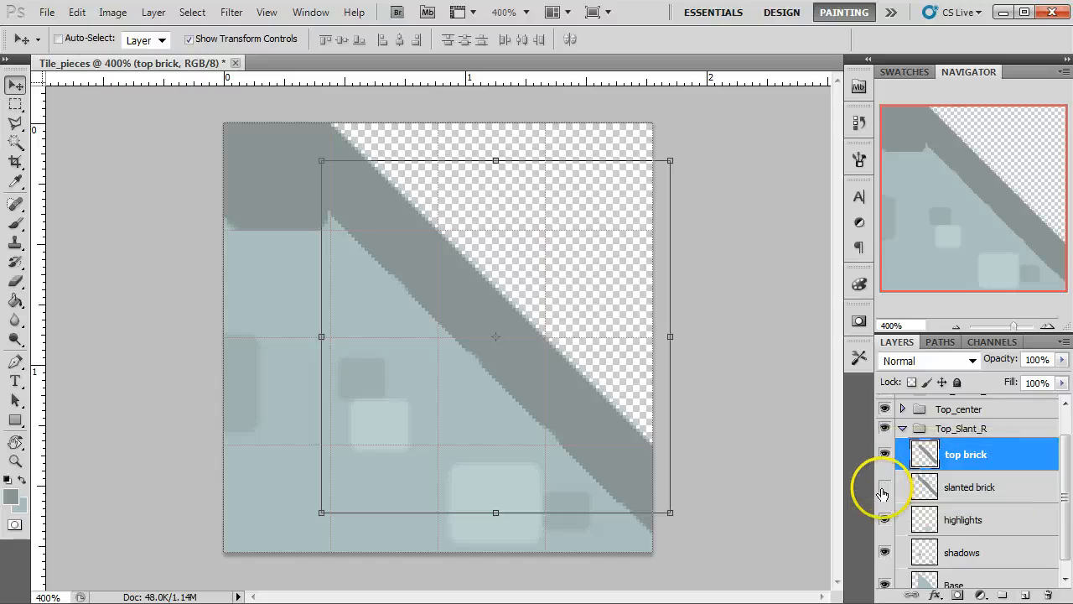
ctrl+click(922, 457)
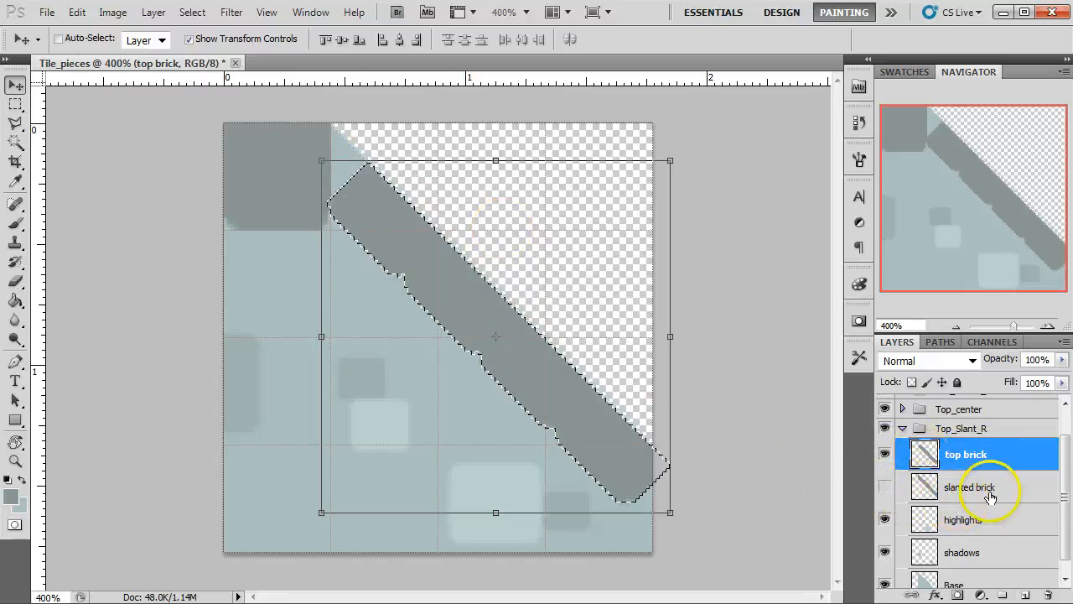
click(234, 12)
mouse_move(201, 22)
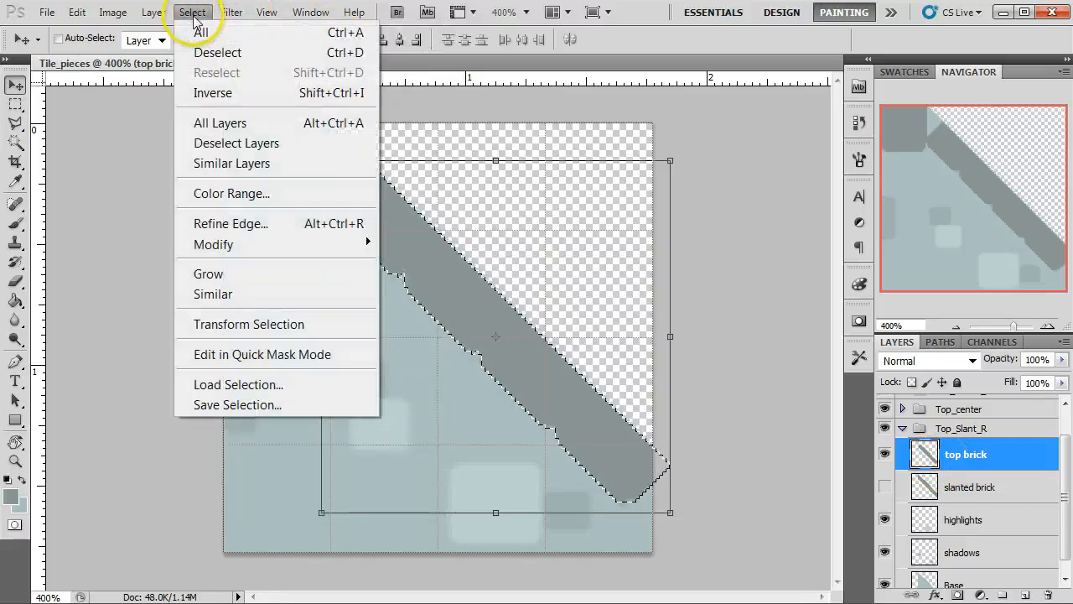
click(202, 91)
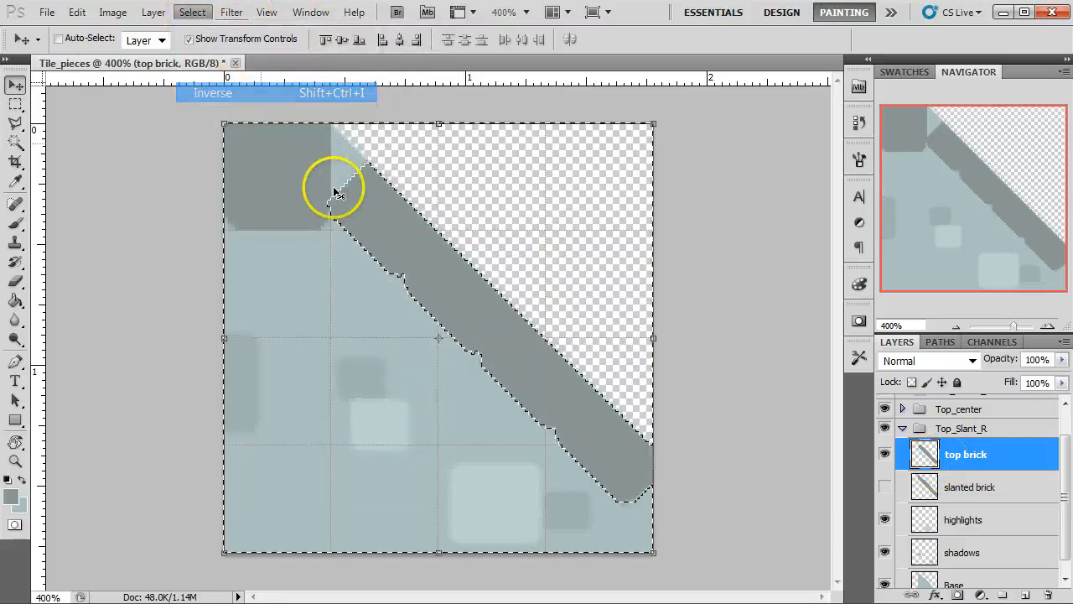
Hide the top brick, show the slanted brick and erase its inner edge along the selection with a 23 px eraser
click(884, 453)
click(884, 486)
click(972, 489)
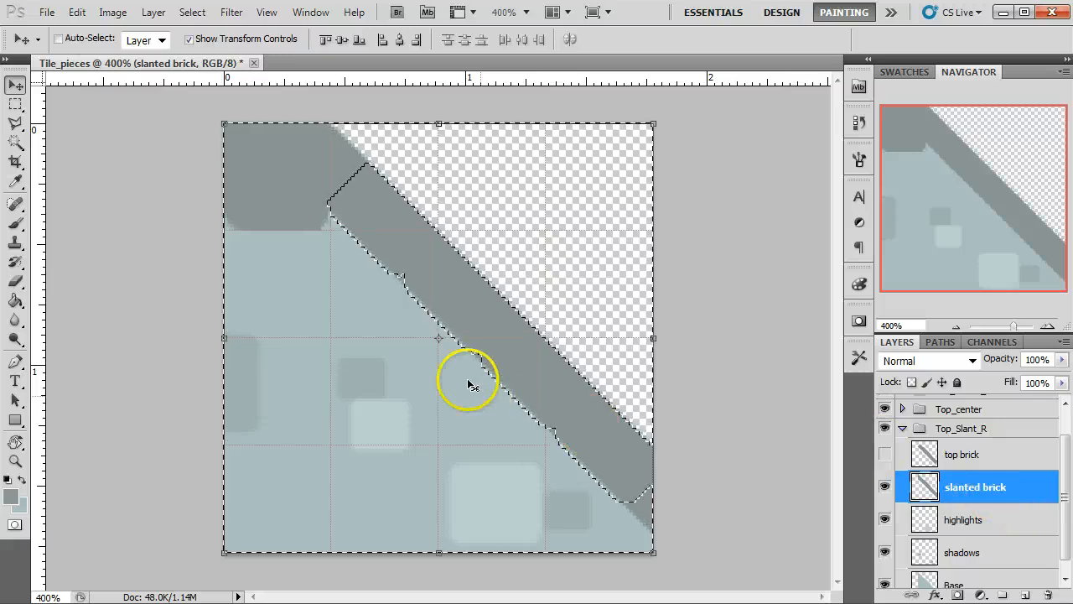
key(e)
right_click(393, 285)
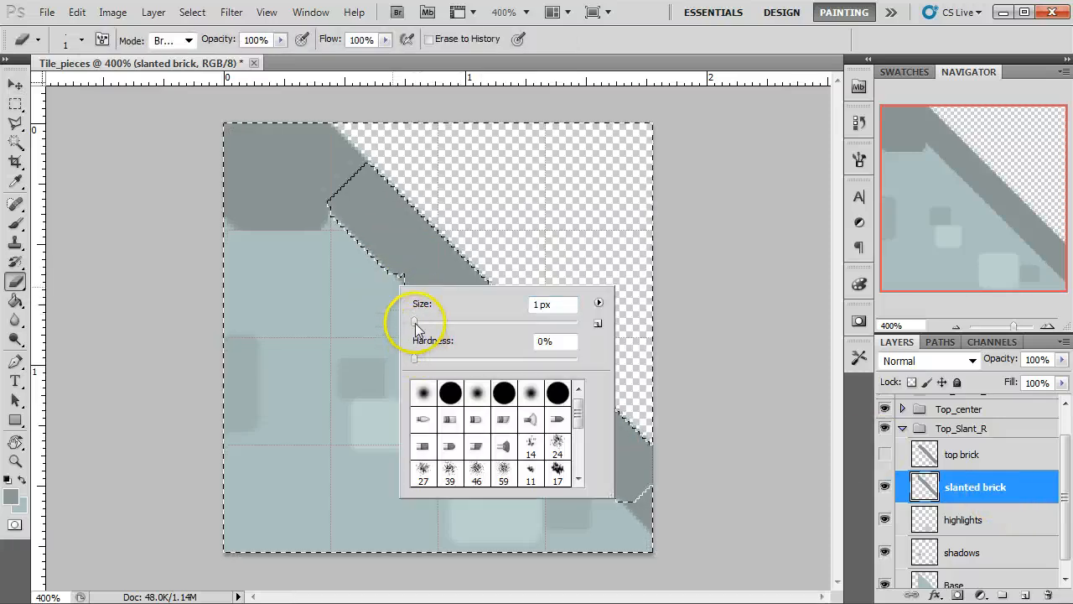
mouse_move(401, 289)
mouse_down()
mouse_move(391, 287)
mouse_move(470, 345)
mouse_move(458, 366)
mouse_up()
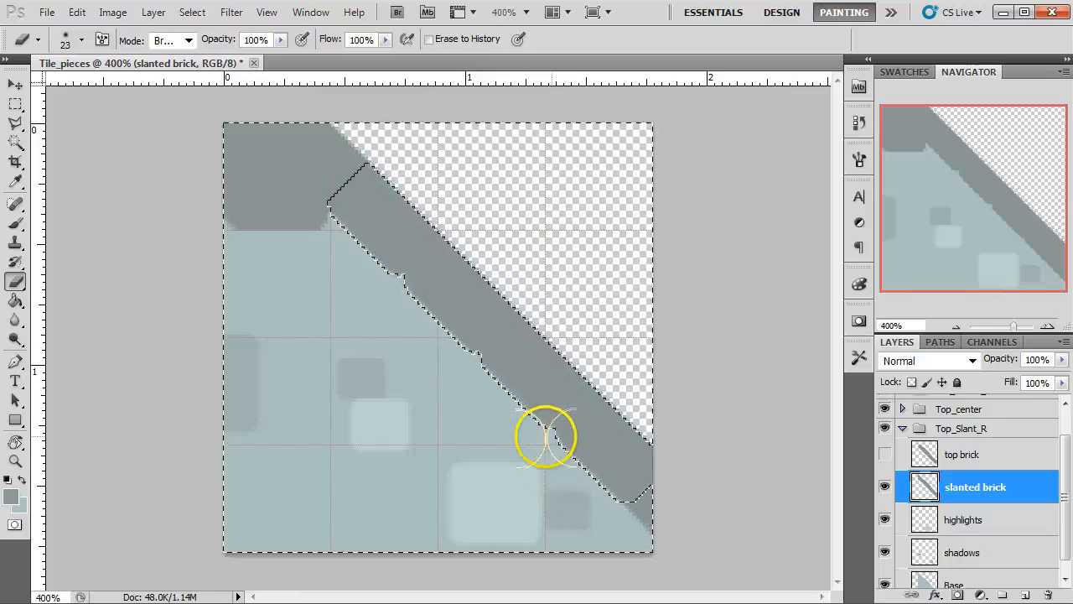
drag(600, 498, 606, 491)
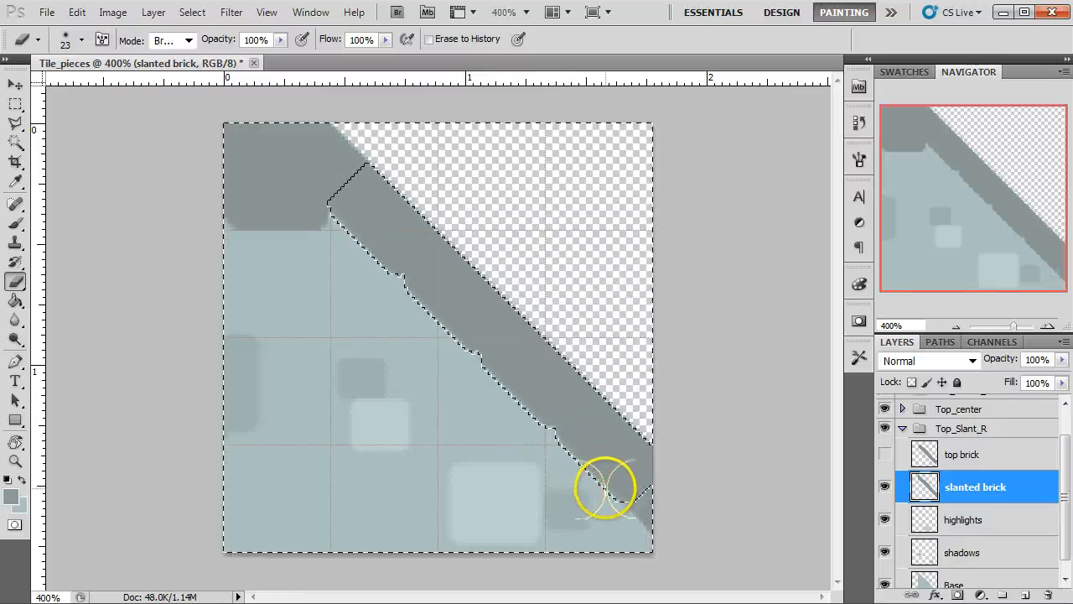
Trim the slanted brick's notch near its lower-right end with a 5 px eraser and clear the selection
right_click(596, 474)
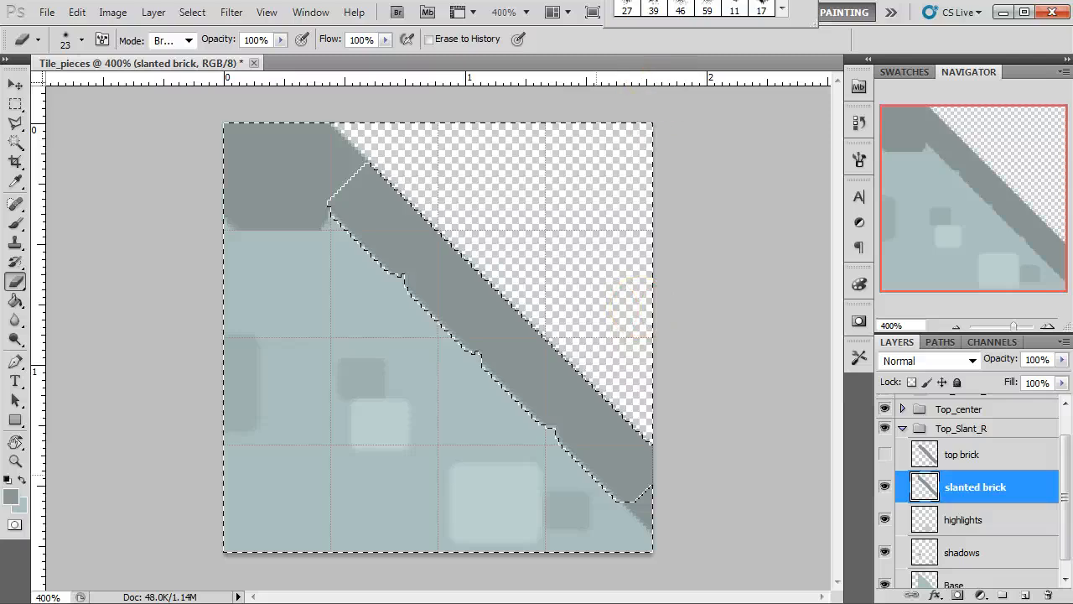
click(465, 470)
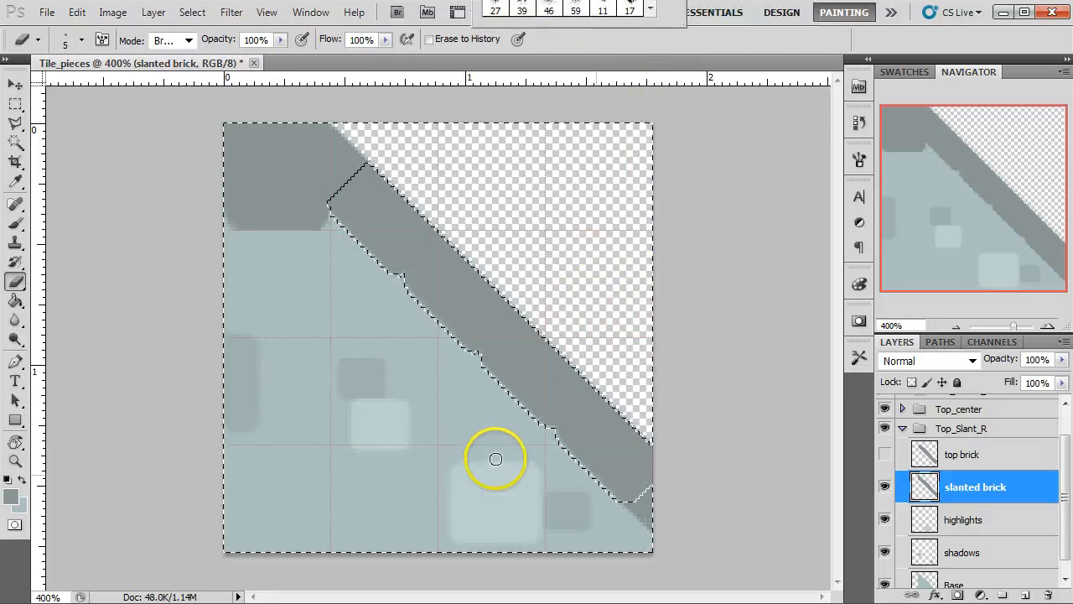
right_click(628, 338)
right_click(591, 394)
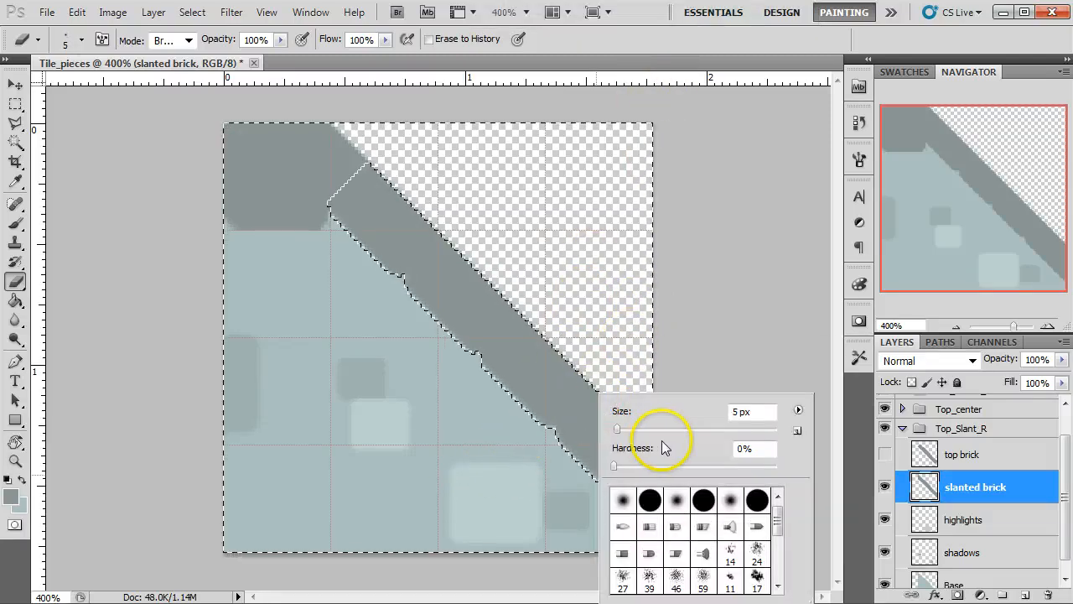
click(578, 422)
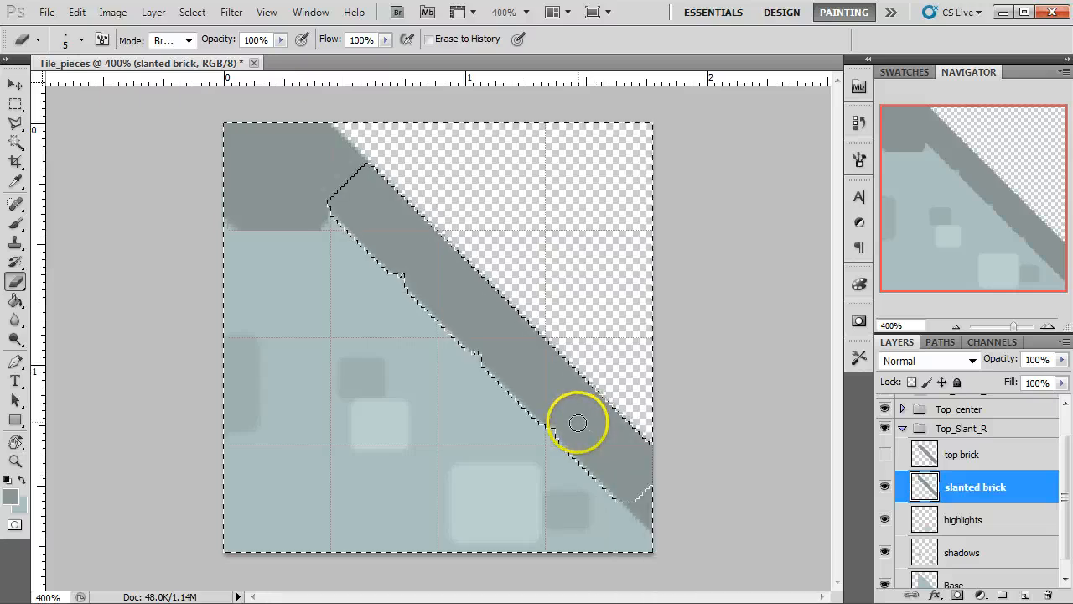
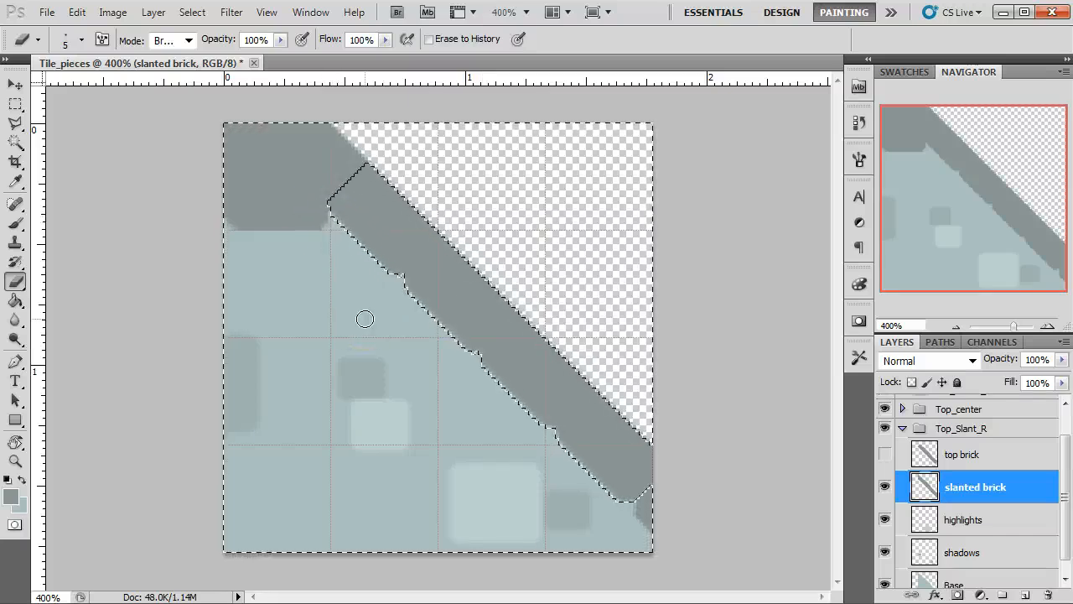
key(ctrl+d)
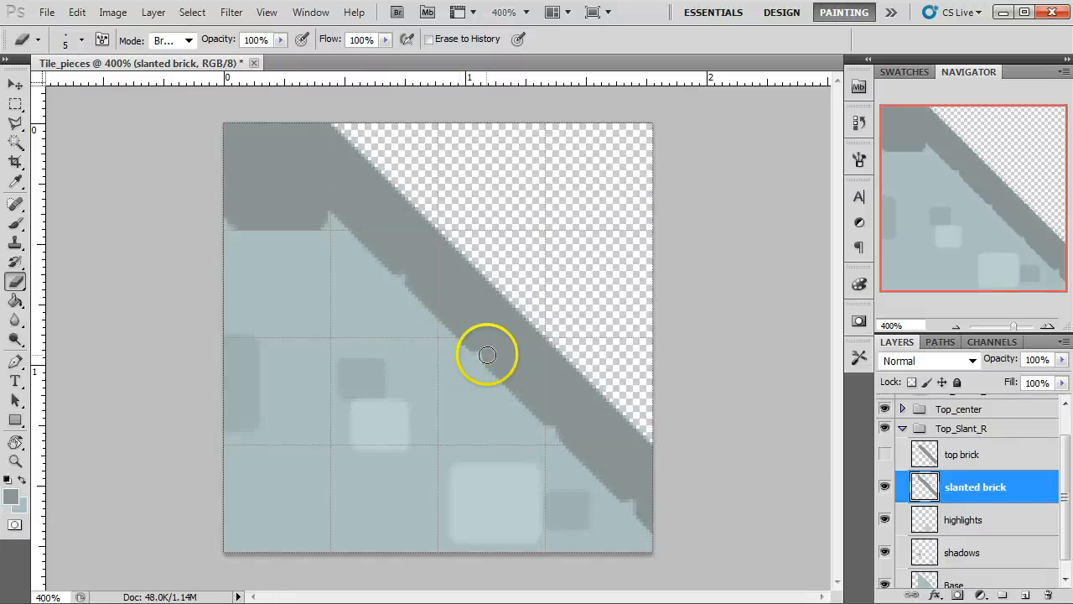
Show the top brick layer over the slanted brick for comparison, then delete the top brick layer
key(v)
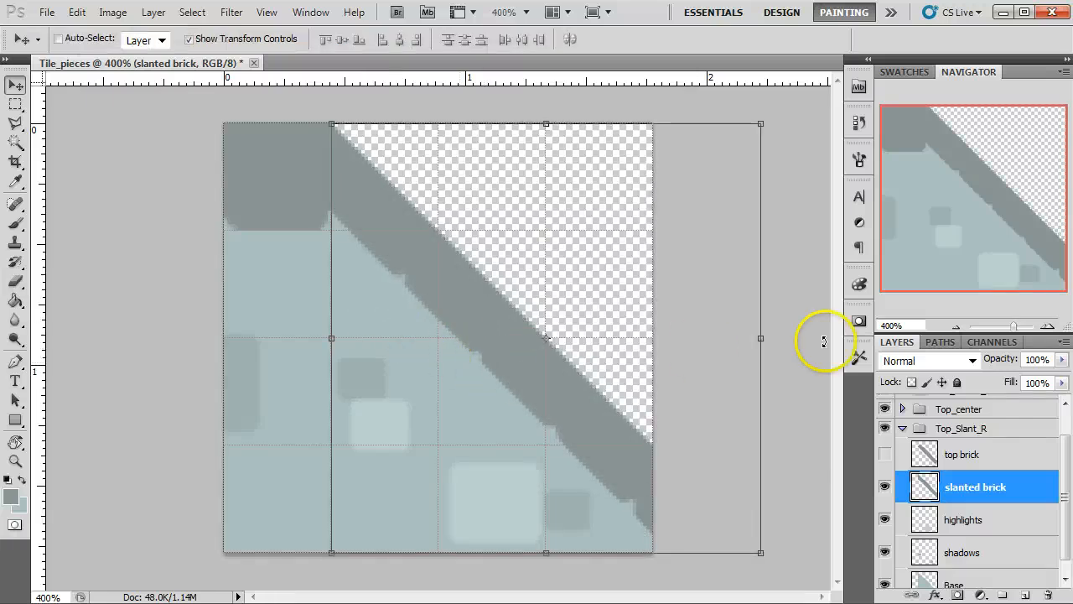
click(956, 326)
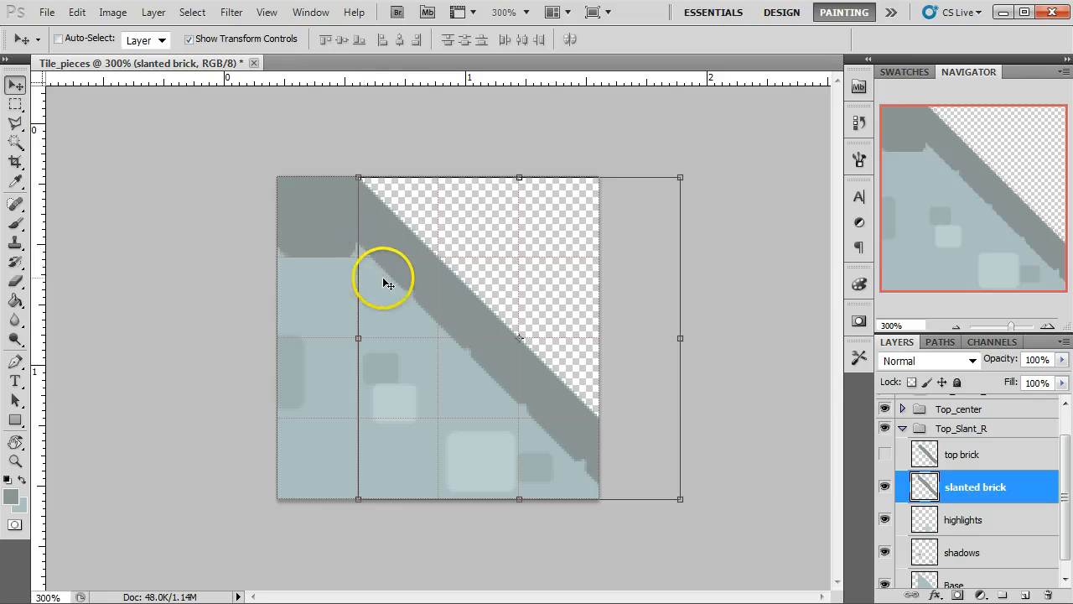
click(884, 454)
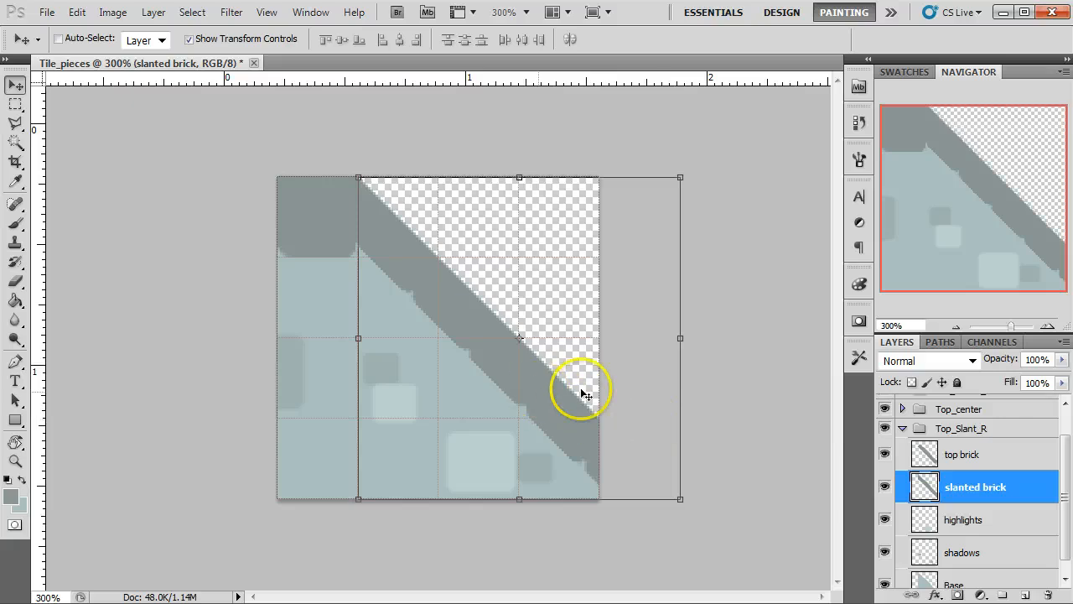
click(922, 454)
drag(349, 464, 351, 470)
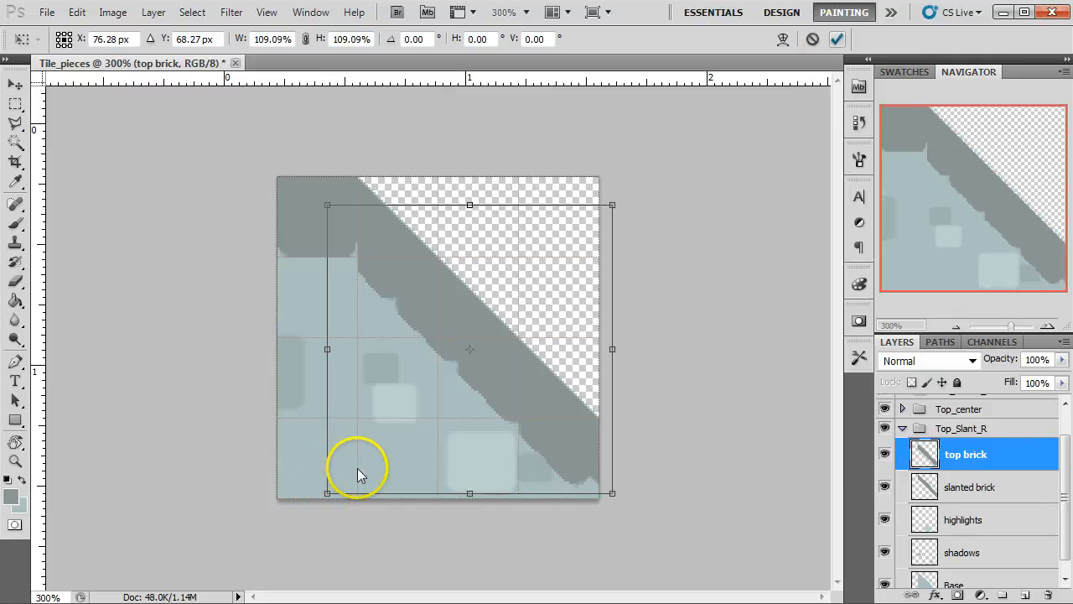
click(836, 38)
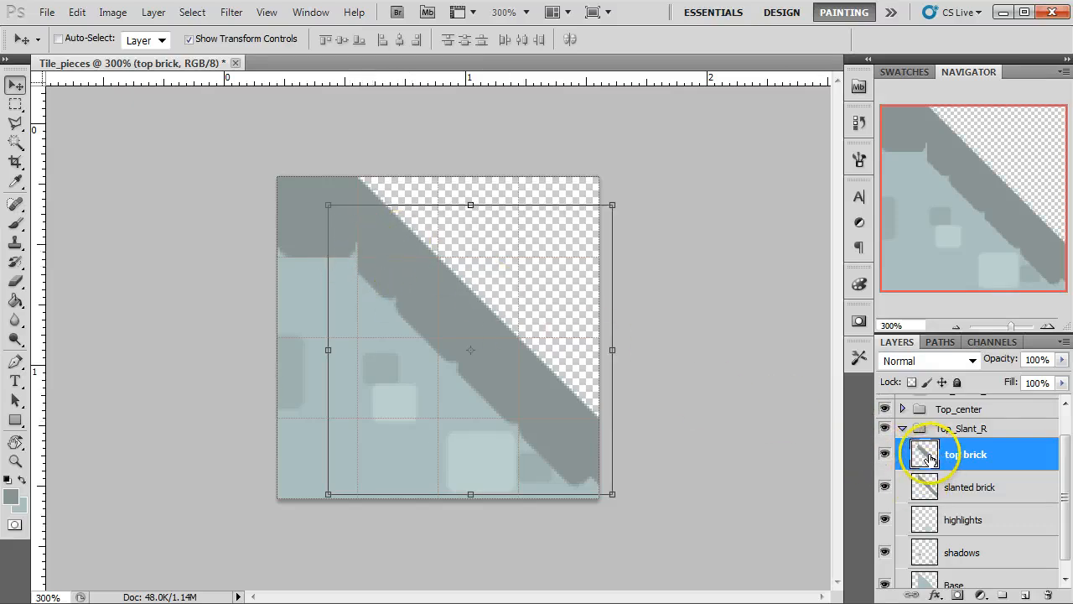
key(Delete)
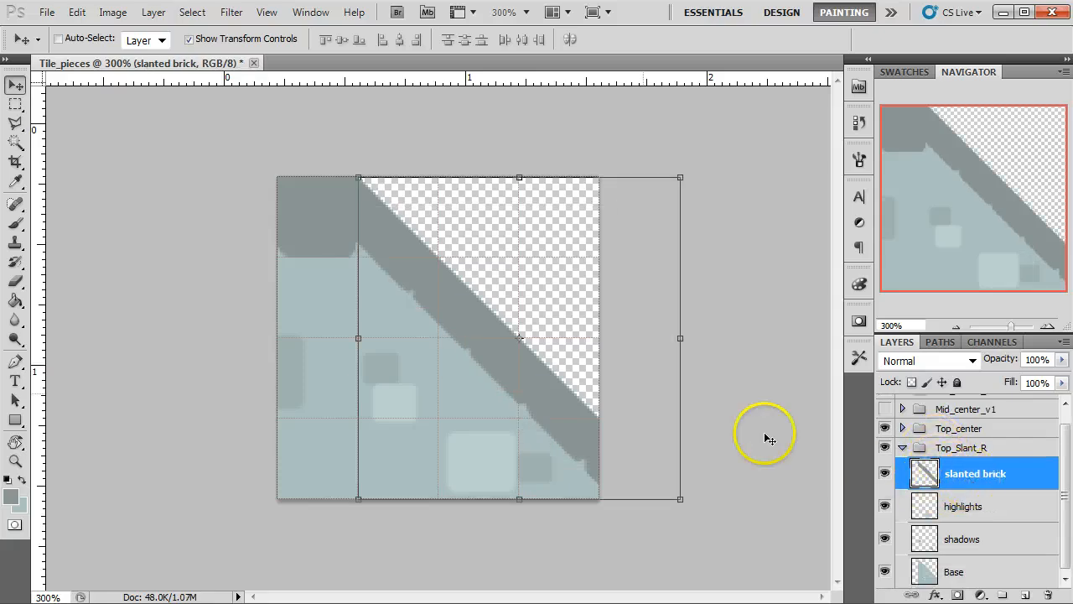
Collapse the Top_Slant_R group, hide Top_center and move the slanted tile flush with the canvas's left edge
click(966, 505)
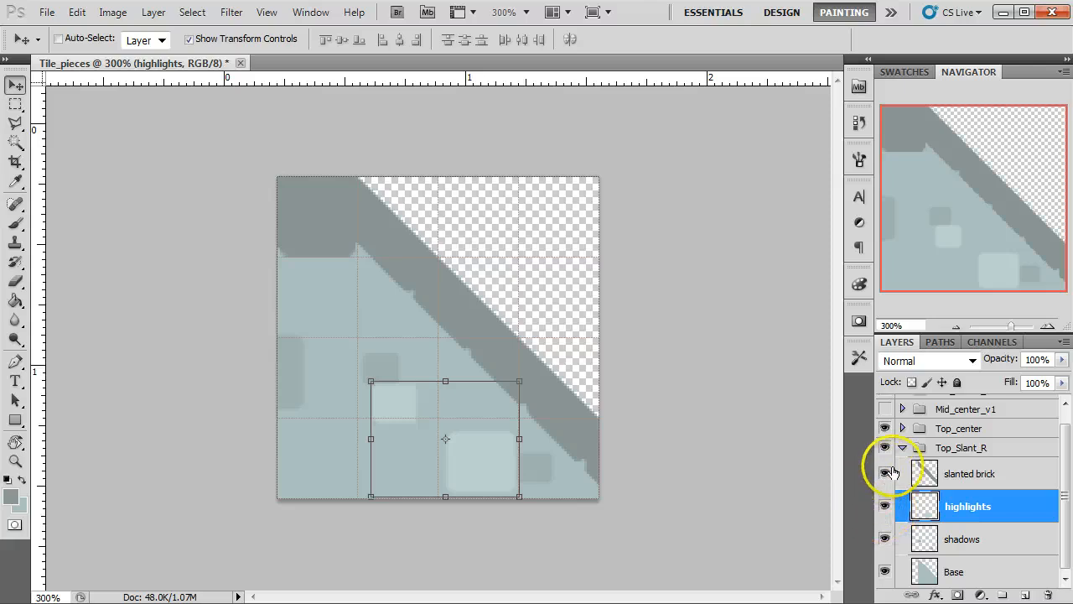
click(931, 451)
click(903, 447)
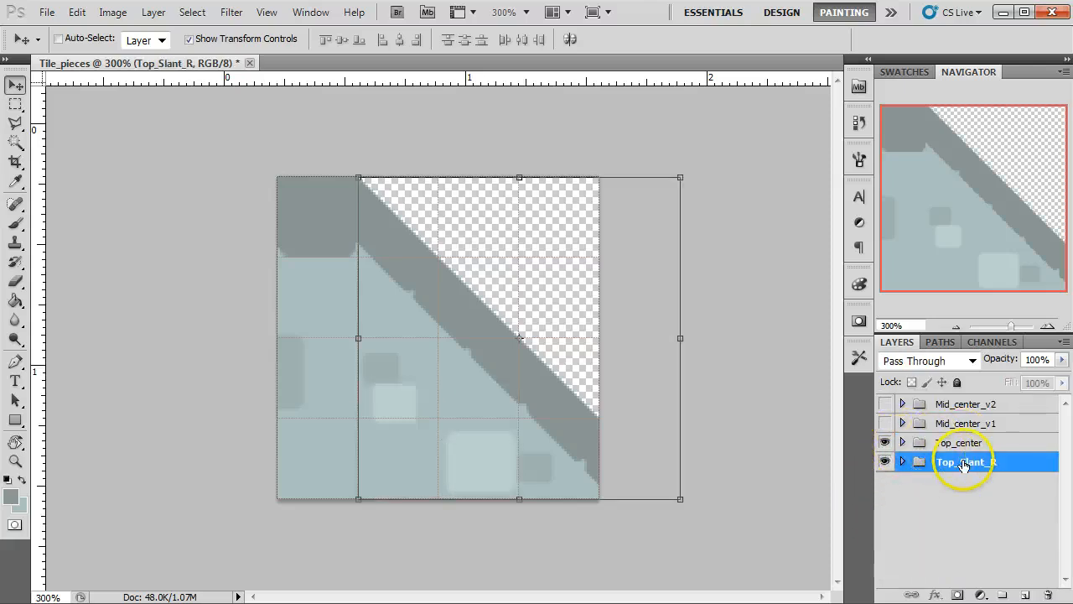
click(884, 443)
drag(515, 439, 455, 443)
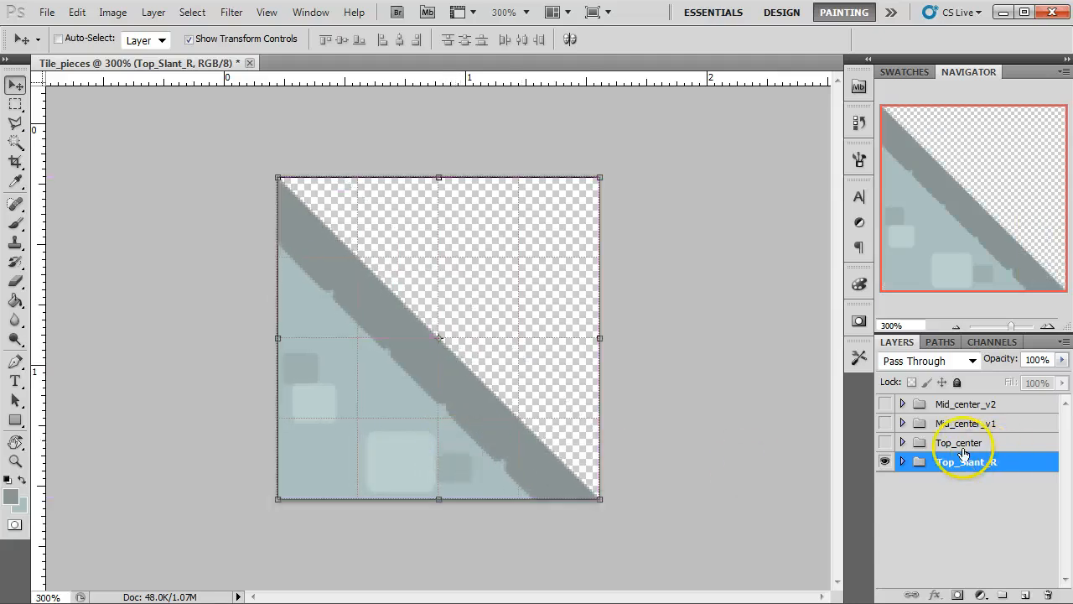
Show the Top_center group, move it back to fill the whole canvas and hide it again
click(897, 447)
click(884, 443)
drag(333, 442, 575, 436)
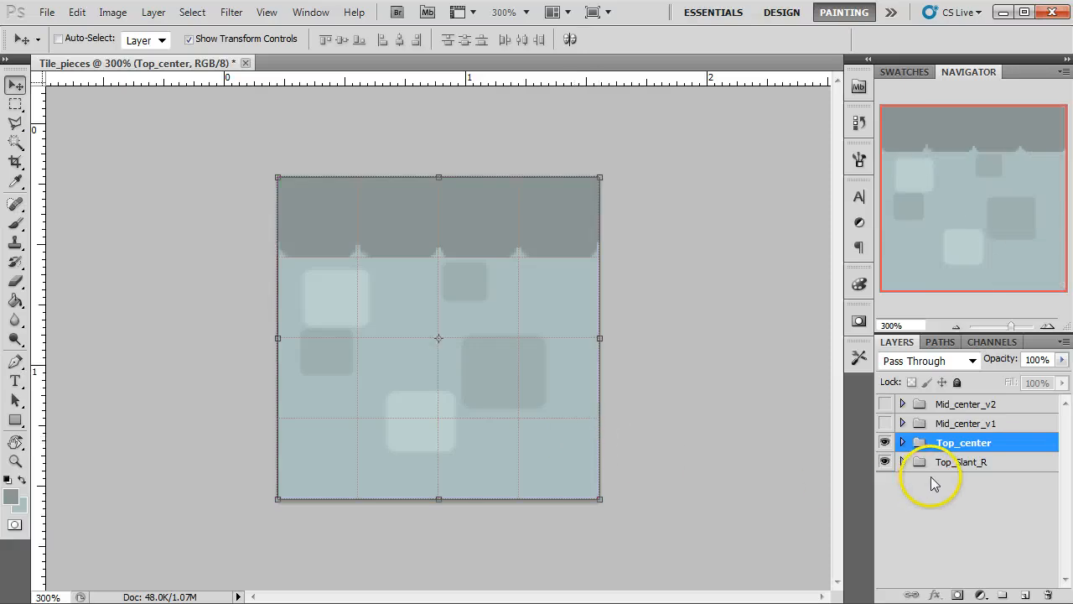
click(946, 461)
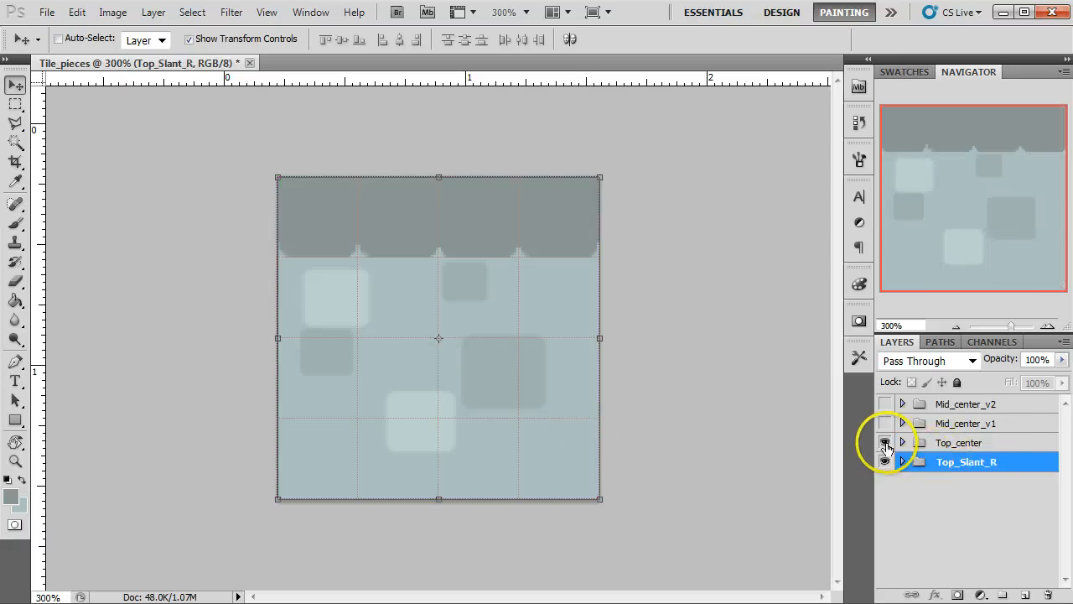
click(885, 442)
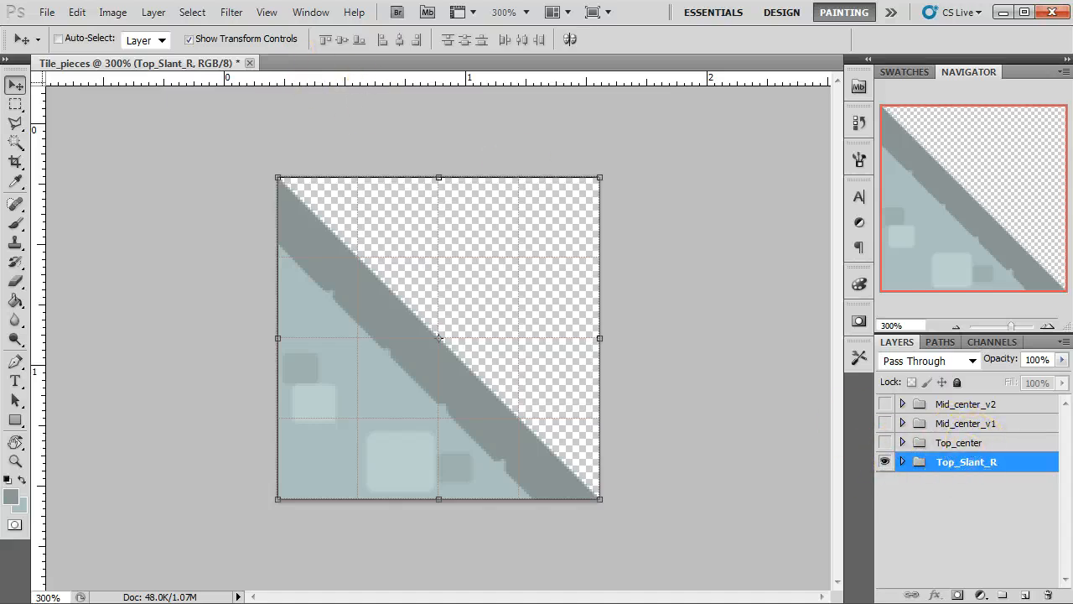
Create a new document named Cartoon_GameTileSet, 1024 × 1024 pixels with a white background
click(45, 12)
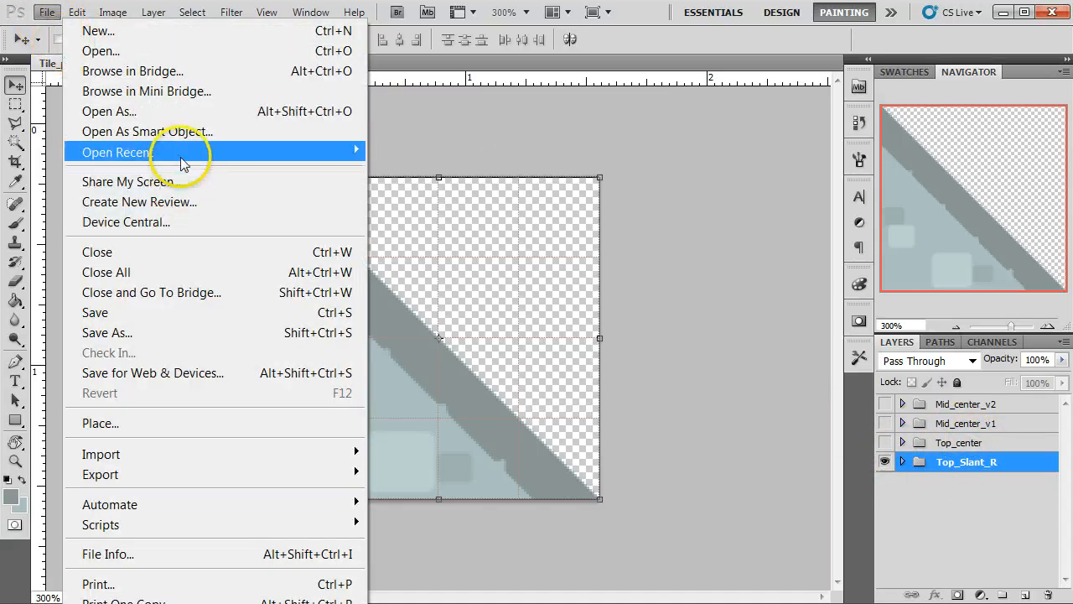
click(105, 31)
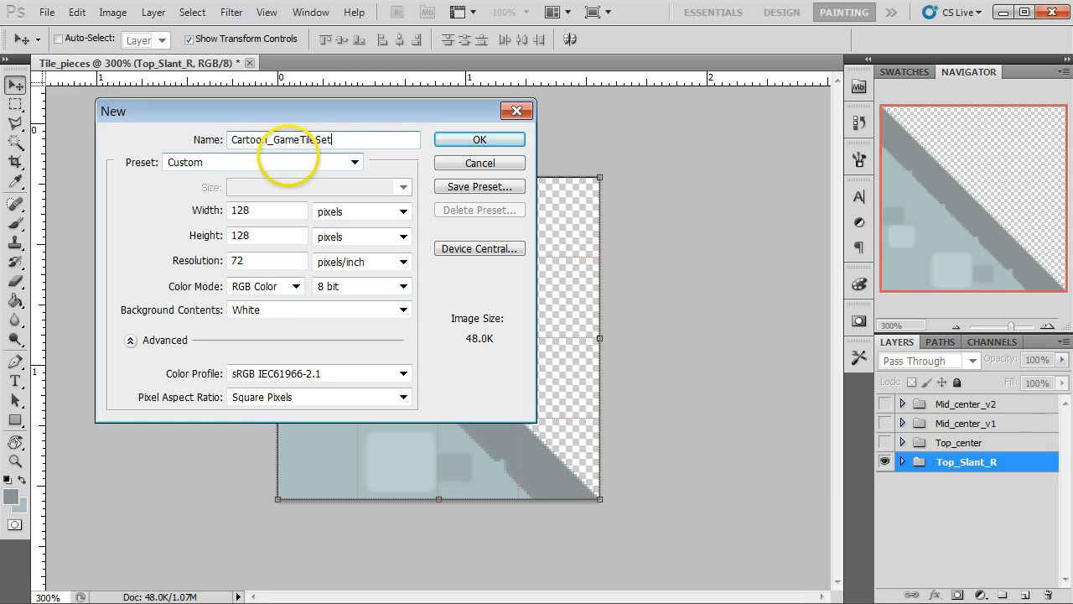
drag(280, 214, 181, 203)
text(1024)
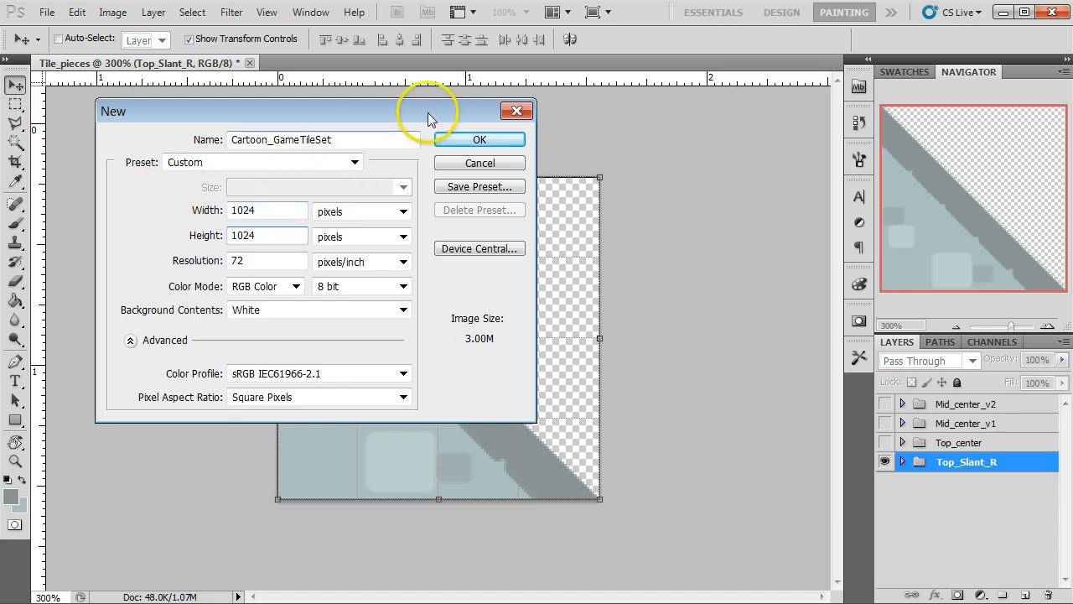
click(469, 140)
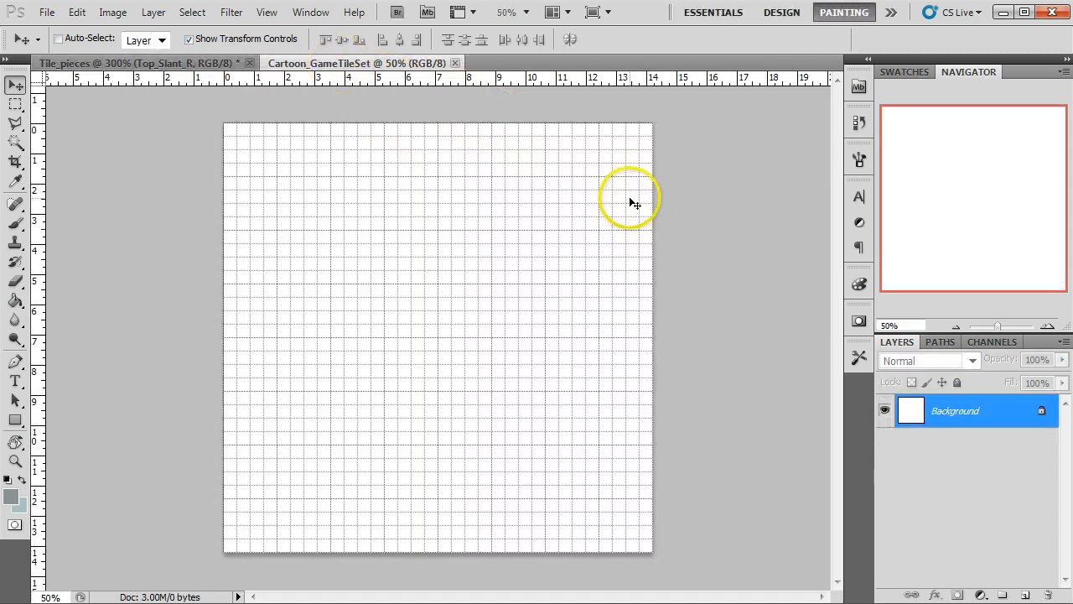
Return to the Tile_pieces document and duplicate the slanted brick, highlights, shadows and Base layers of the Top_Slant_R group
click(185, 66)
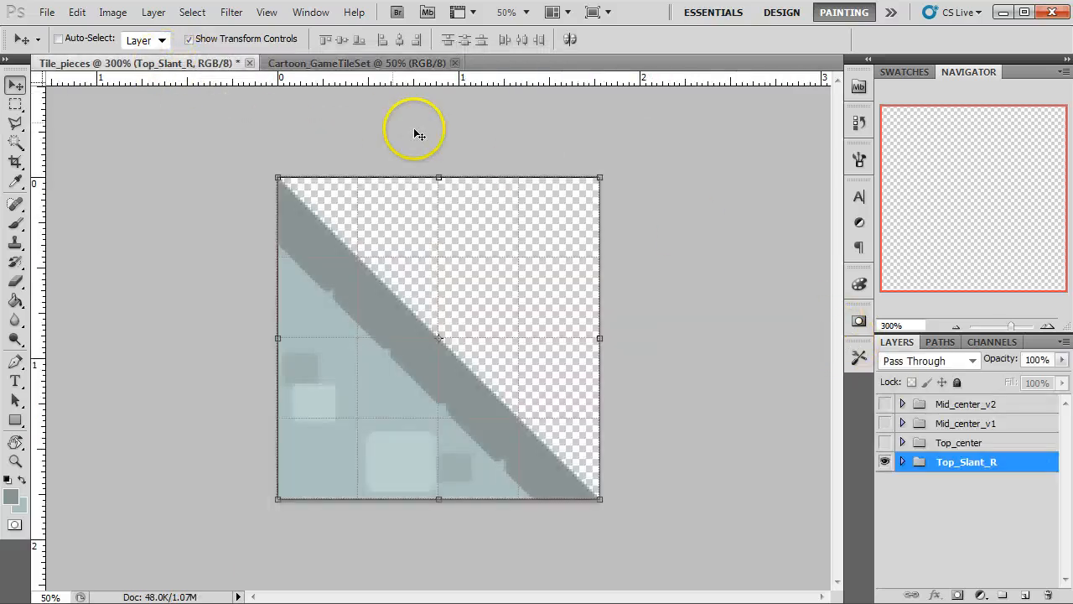
click(902, 462)
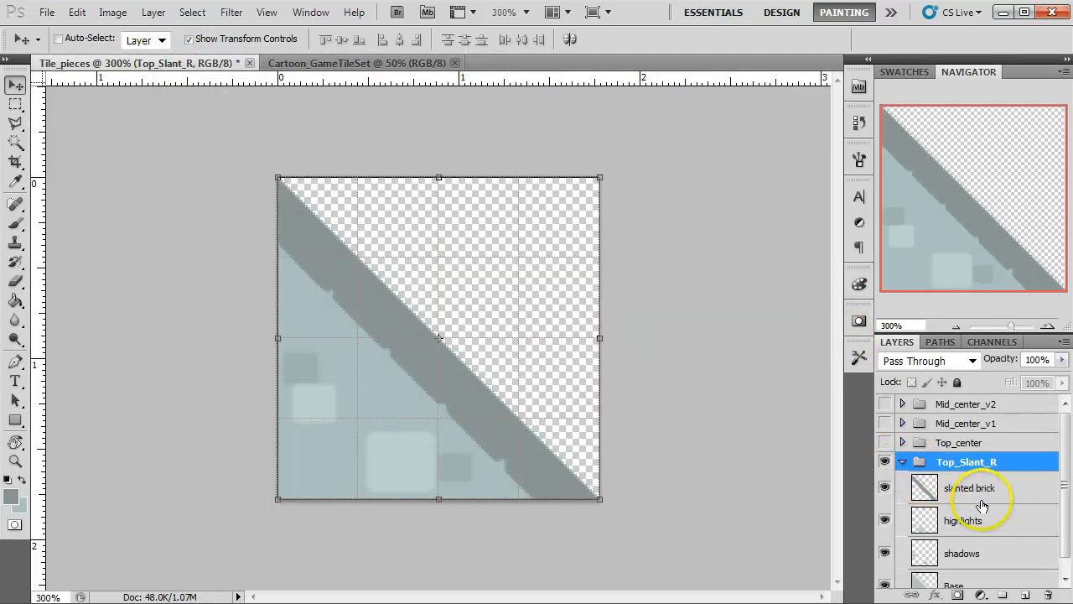
scroll(929, 503, down, 1)
click(970, 483)
shift+click(966, 570)
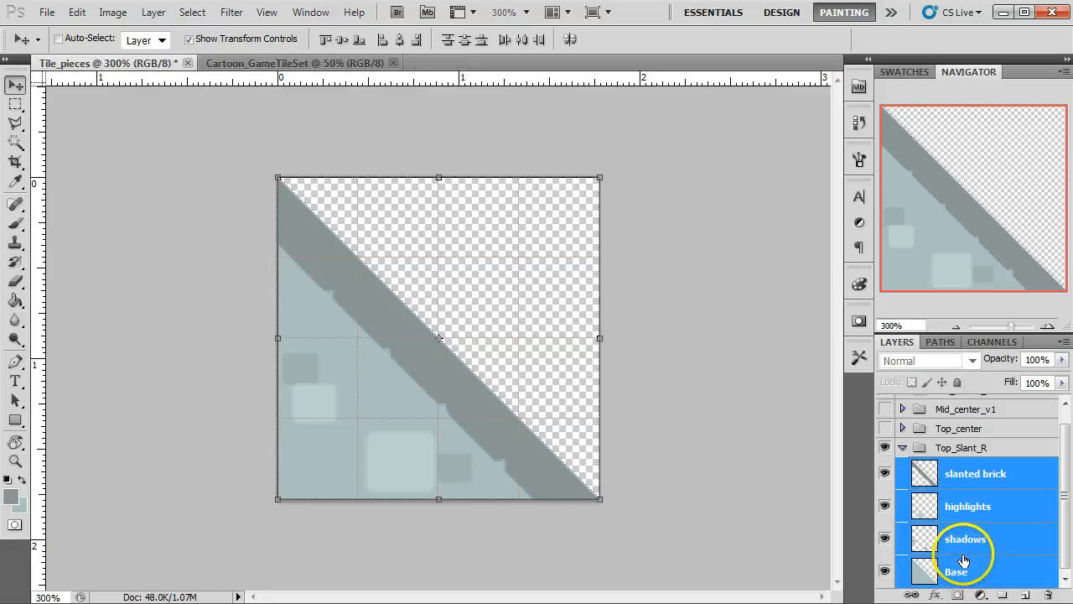
drag(993, 481, 1024, 594)
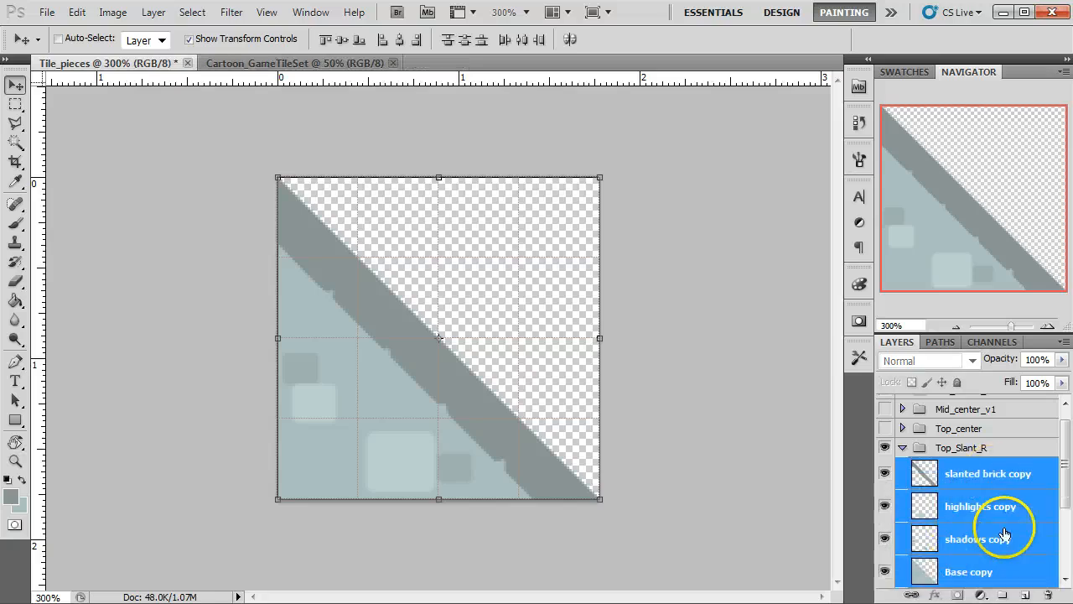
Merge the duplicated slant layers into one layer and rename it Top_slant_R
right_click(986, 476)
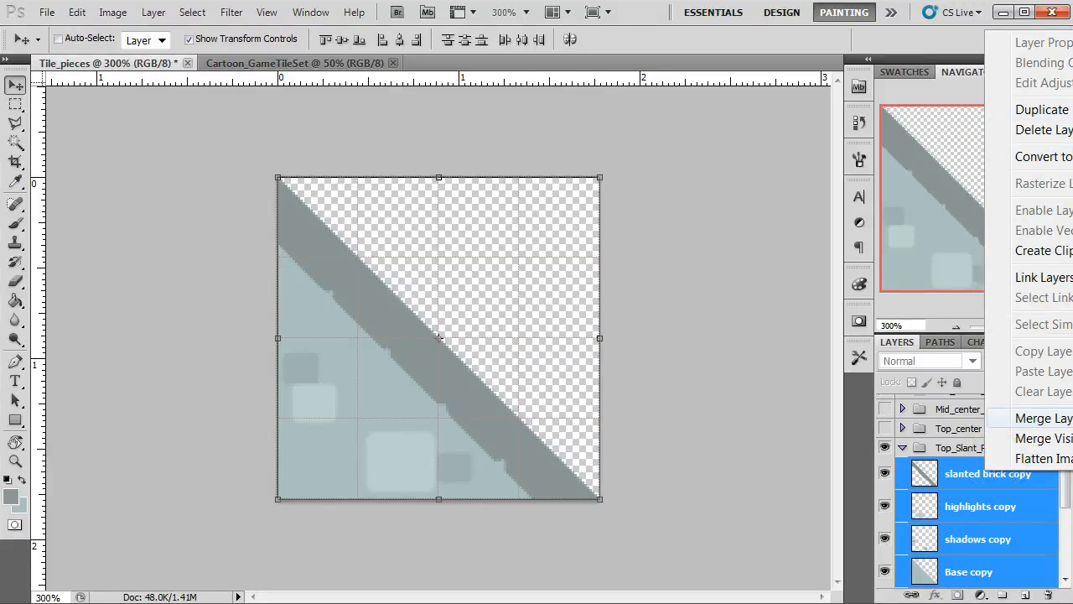
click(1036, 418)
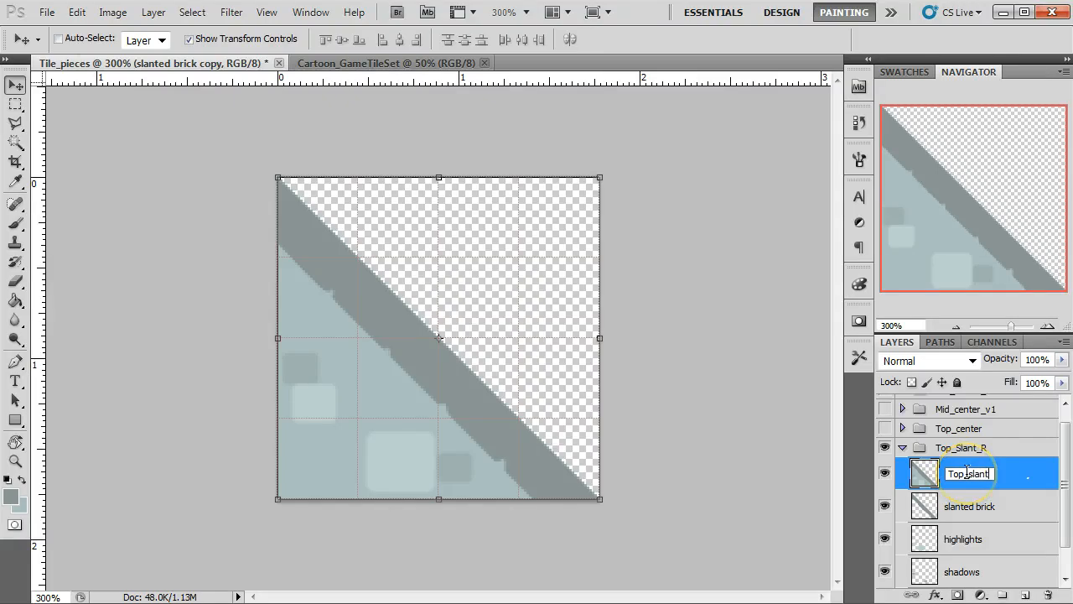
key(Return)
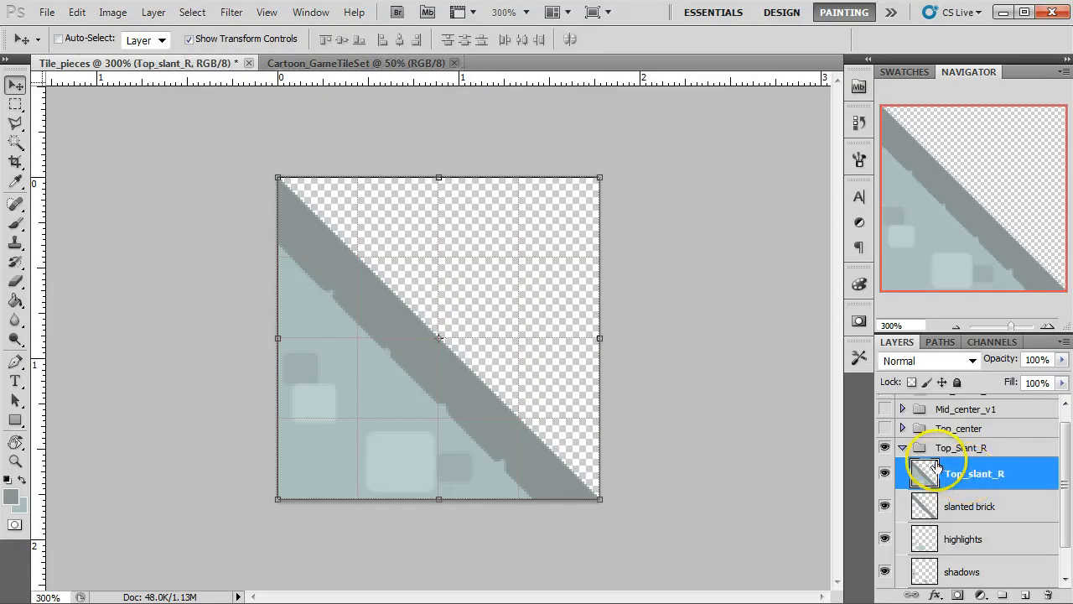
Copy the merged Top_slant_R tile into the Cartoon_GameTileSet document and move it to the upper part of the canvas
ctrl+click(925, 474)
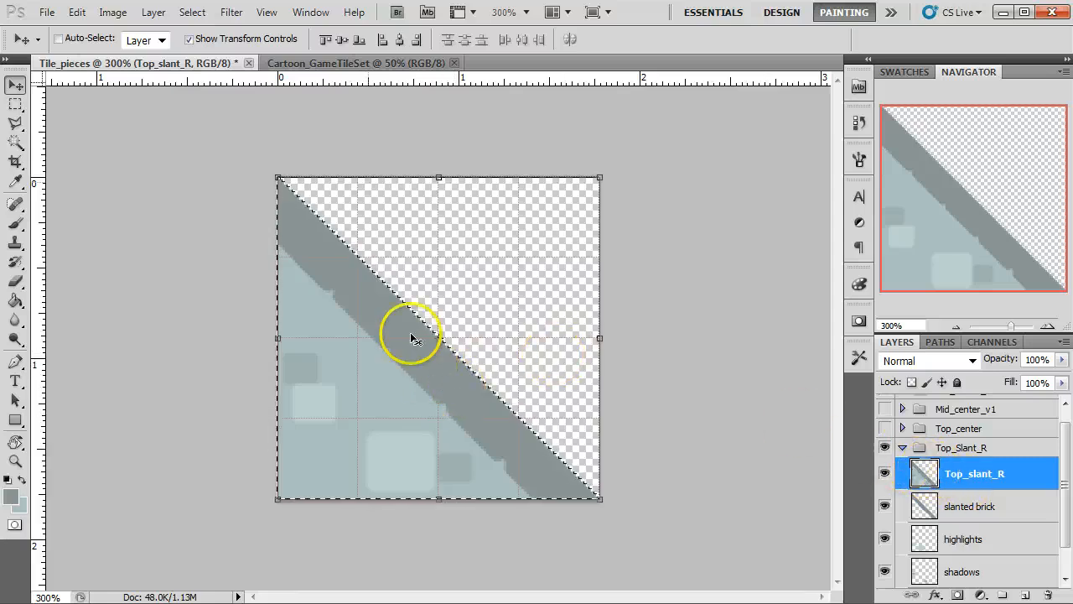
click(370, 66)
key(ctrl+v)
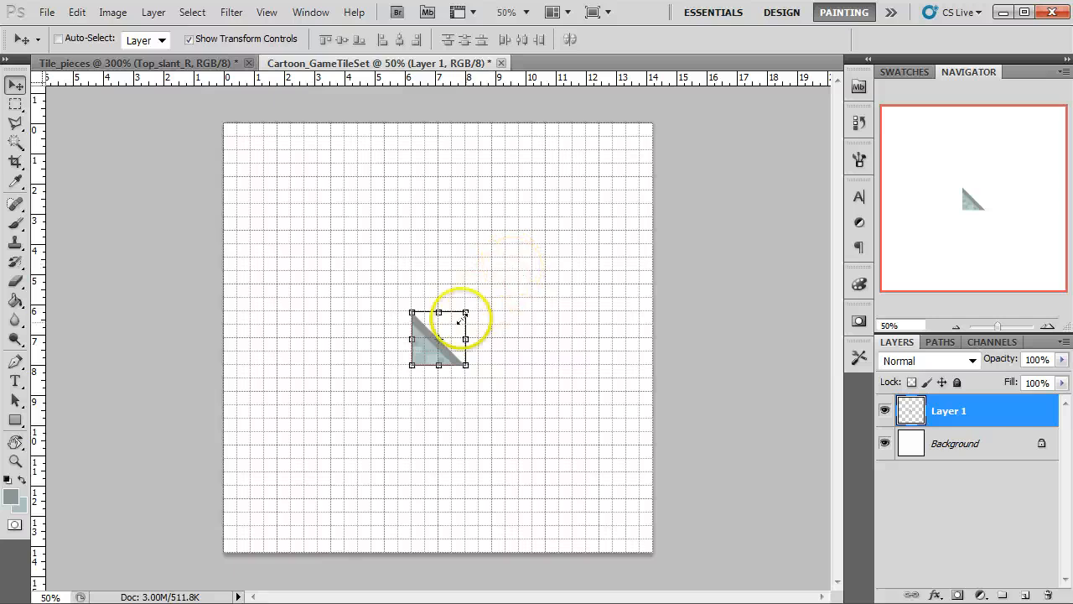
drag(419, 358, 404, 210)
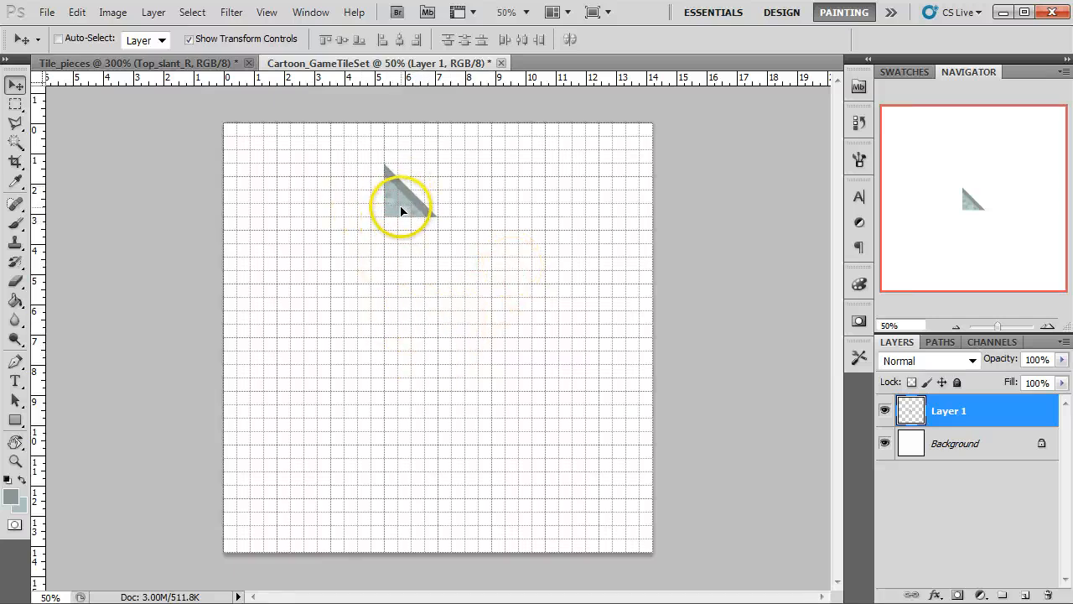
Back in Tile_pieces, show the Top_center group, clear the selection and duplicate its Layer 1, highlights, shadows and Base layers
click(147, 63)
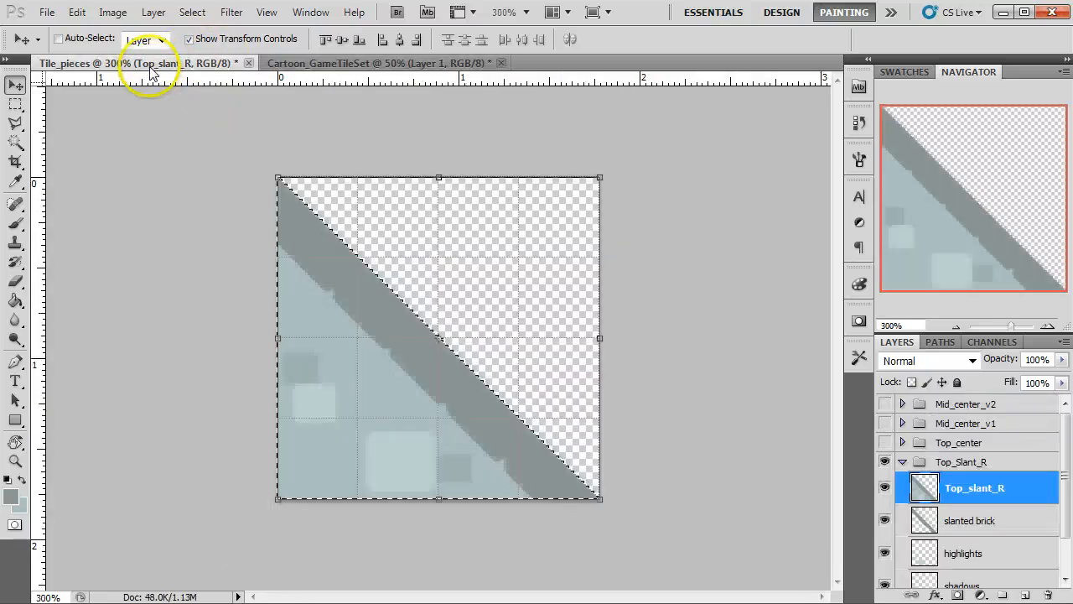
click(964, 462)
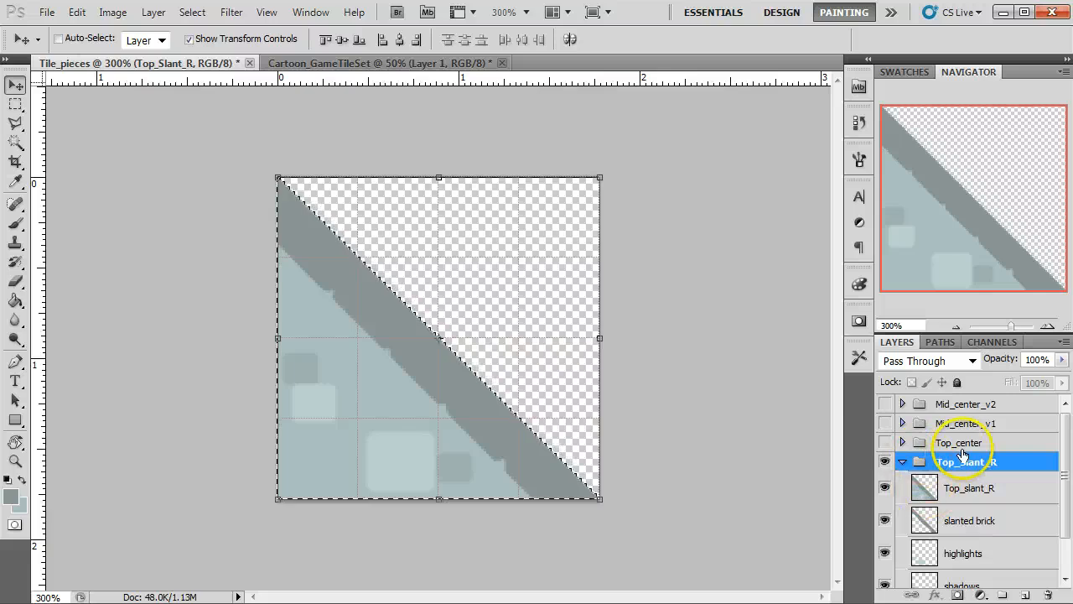
click(884, 462)
click(914, 442)
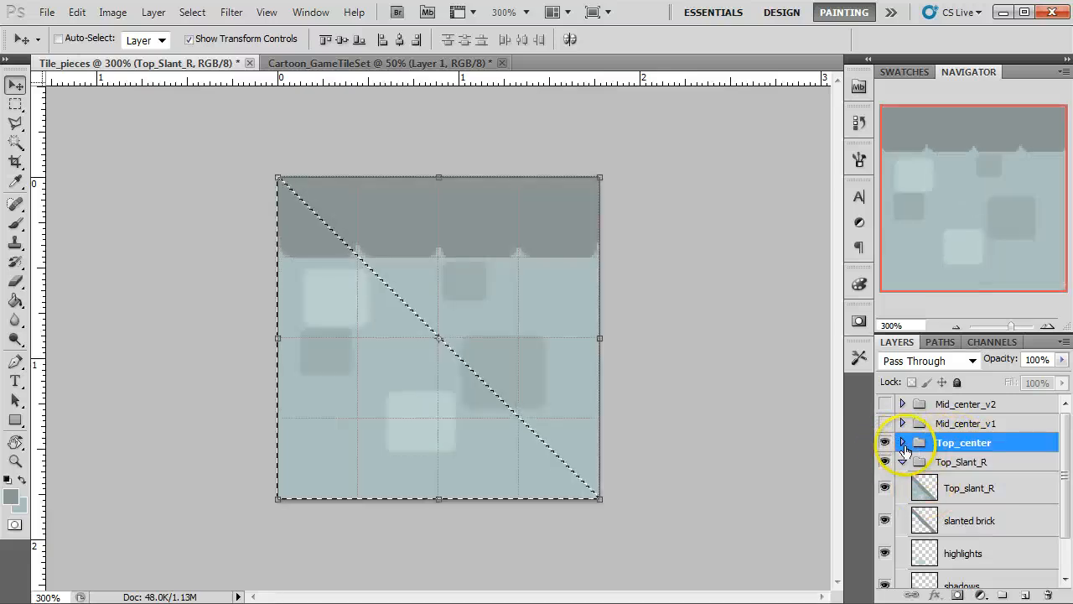
click(902, 442)
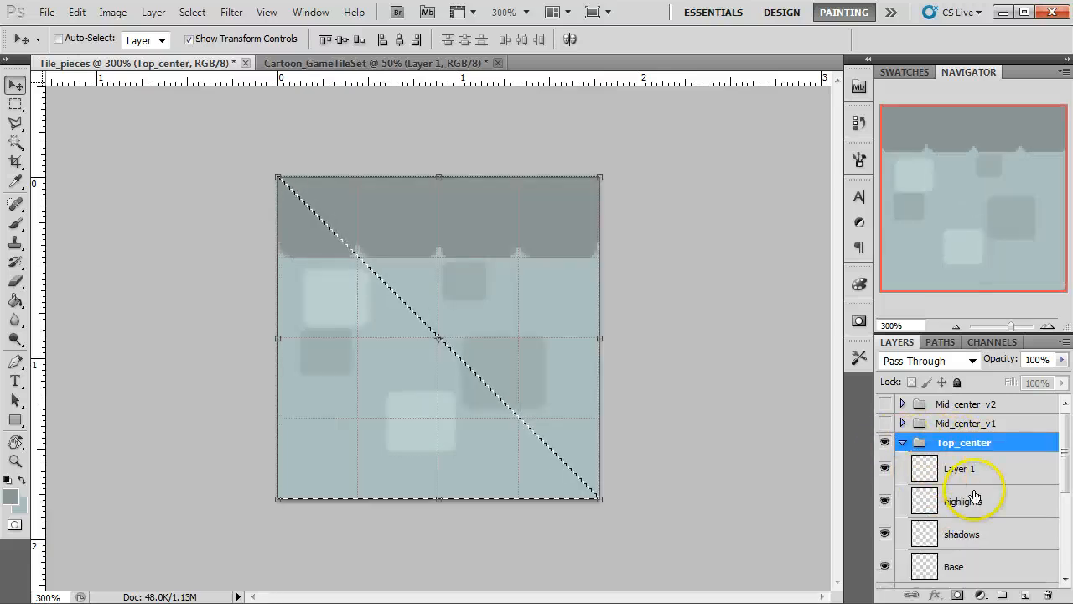
click(956, 566)
key(ctrl+d)
shift+click(960, 472)
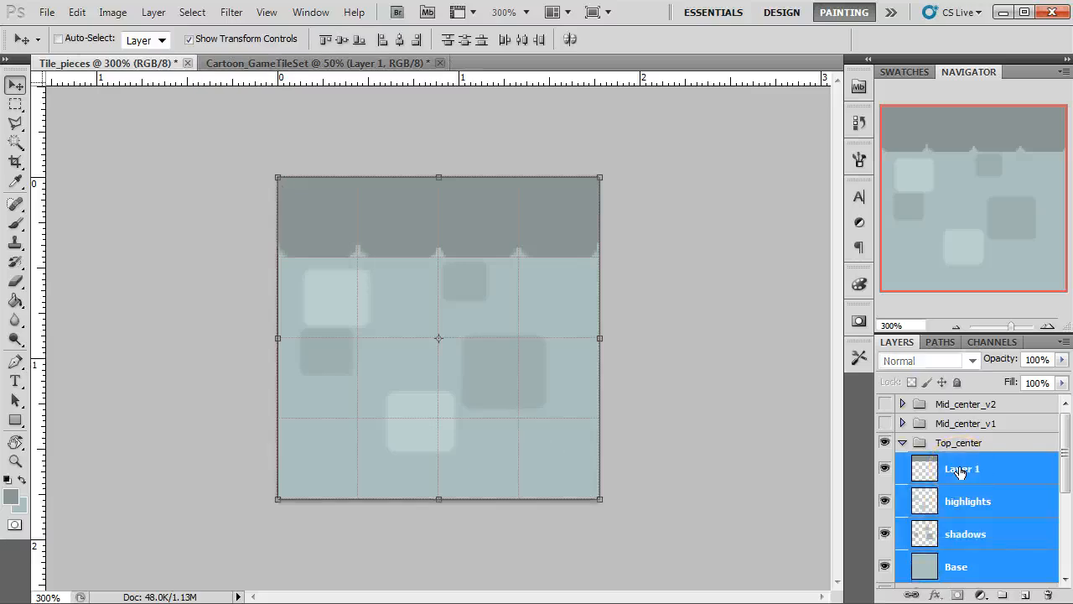
key(ctrl+j)
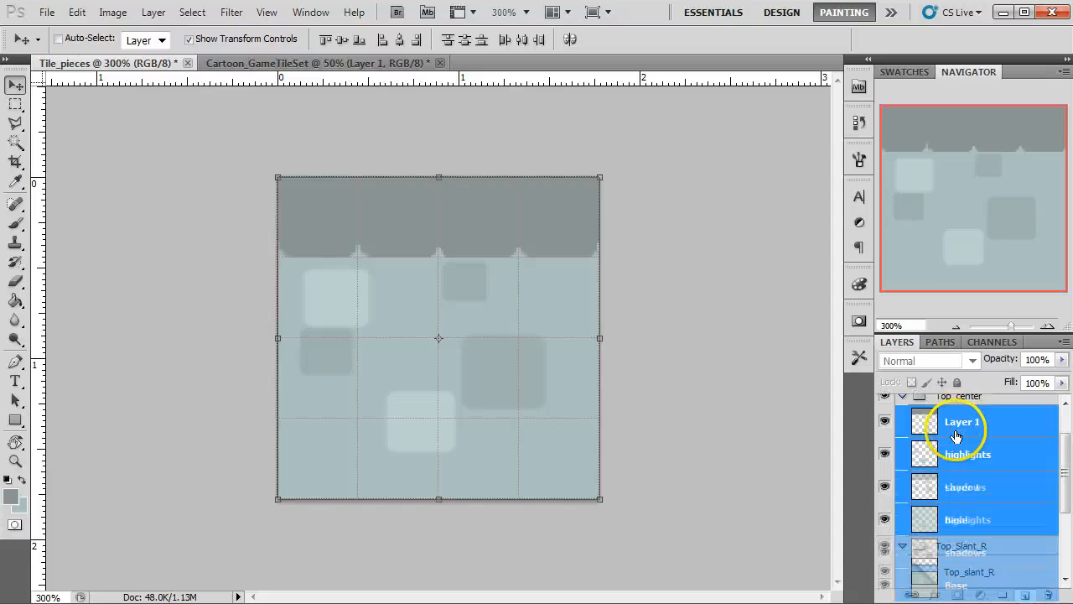
Merge the duplicated Top_center layers into one layer and rename it Top_center
right_click(978, 419)
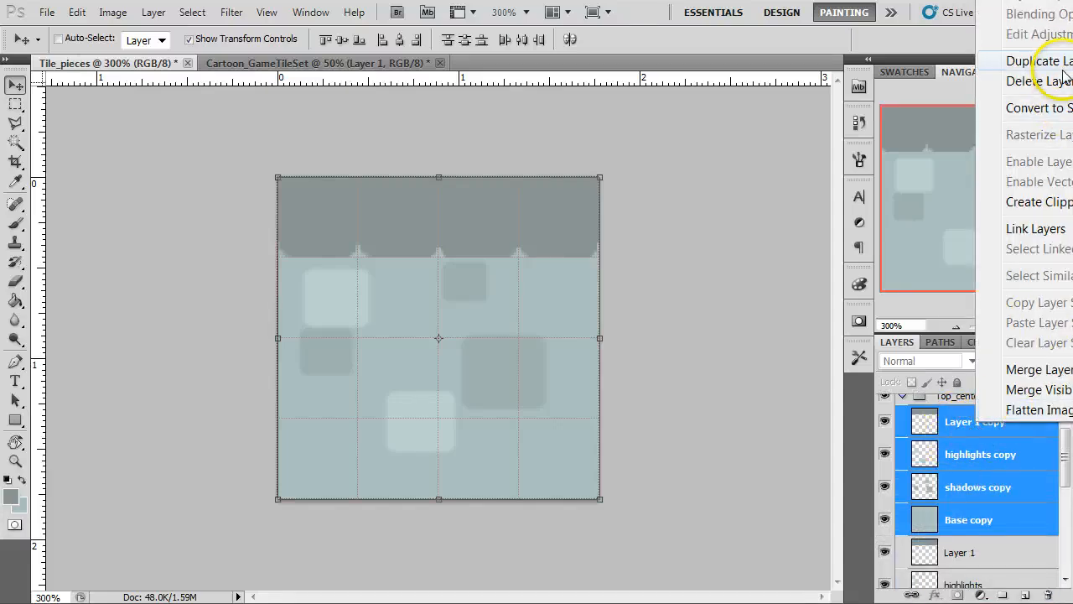
right_click(958, 430)
click(1028, 377)
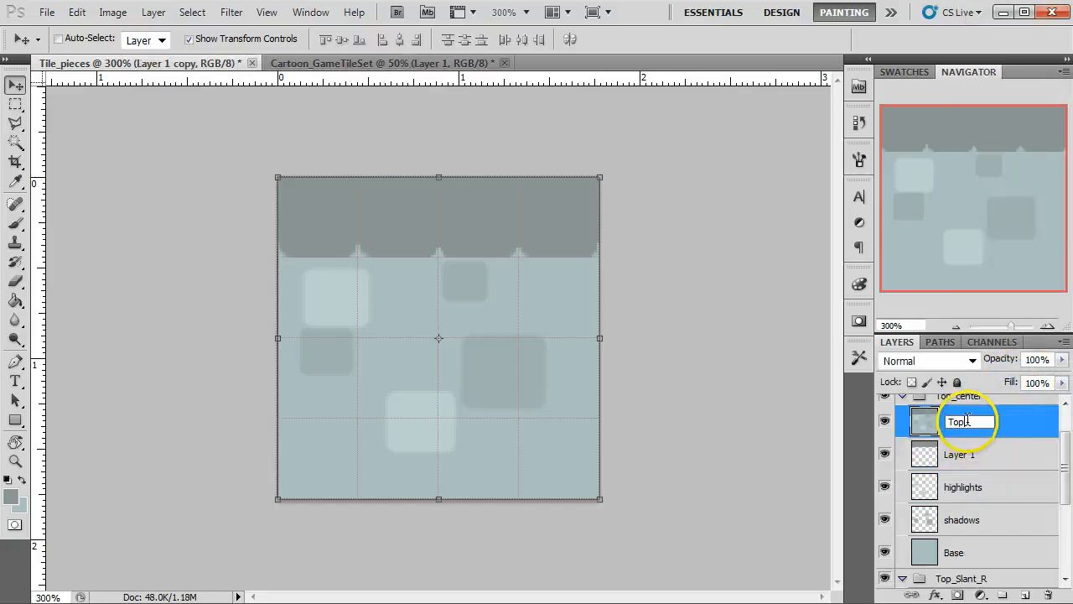
text(ter)
key(Return)
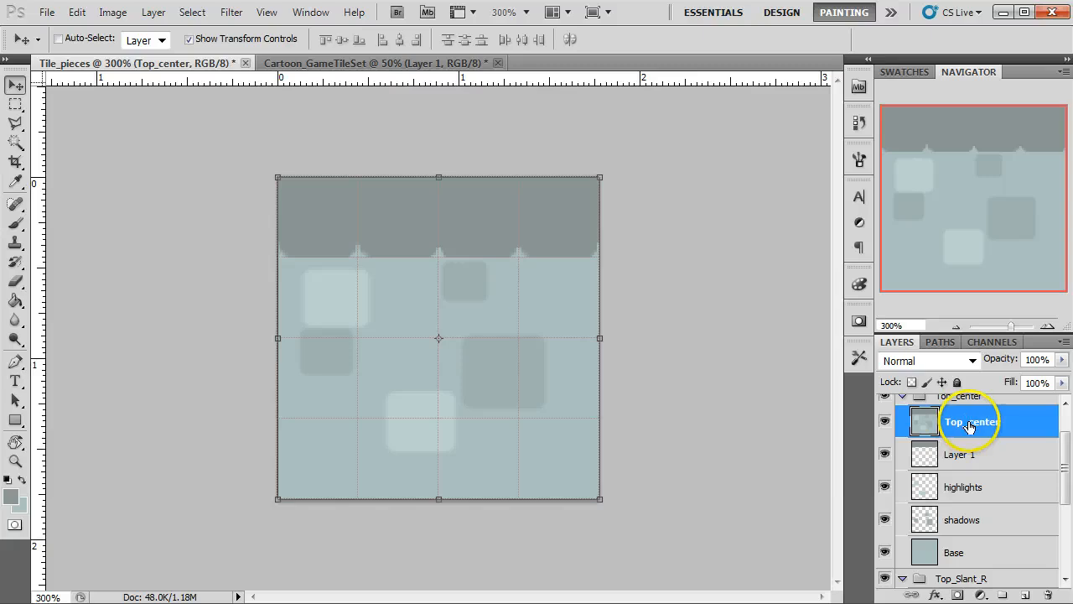
Copy the merged Top_center tile into the Cartoon_GameTileSet document and place it just left of the slanted tile, aligned with it
ctrl+click(922, 420)
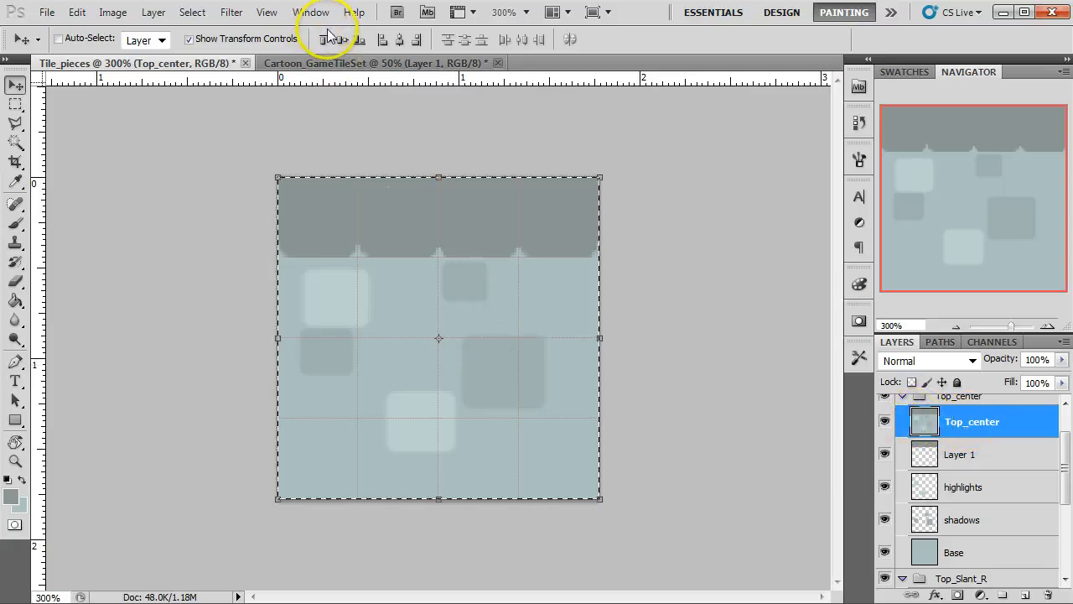
click(370, 64)
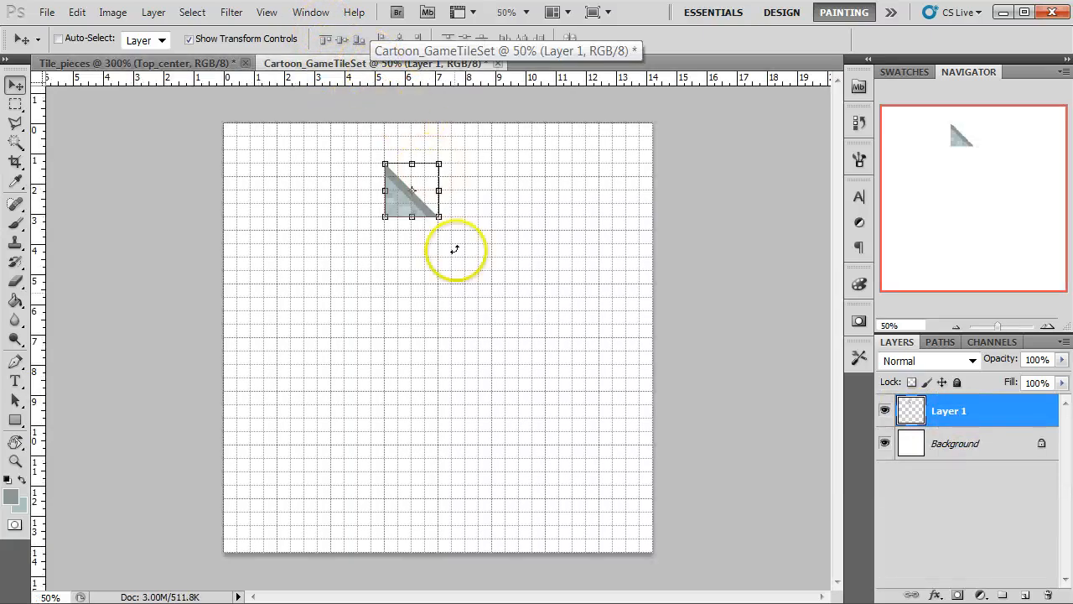
key(ctrl+v)
drag(455, 355, 362, 216)
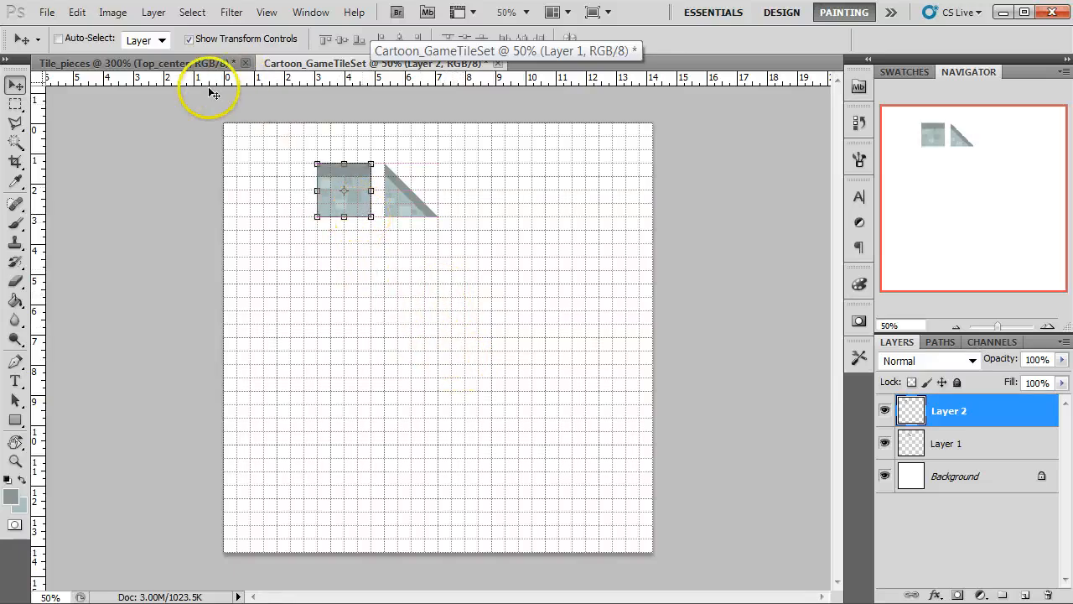
Back in Tile_pieces, hide the Top_center group and collapse both it and the Top_Slant_R group
key(ctrl+Tab)
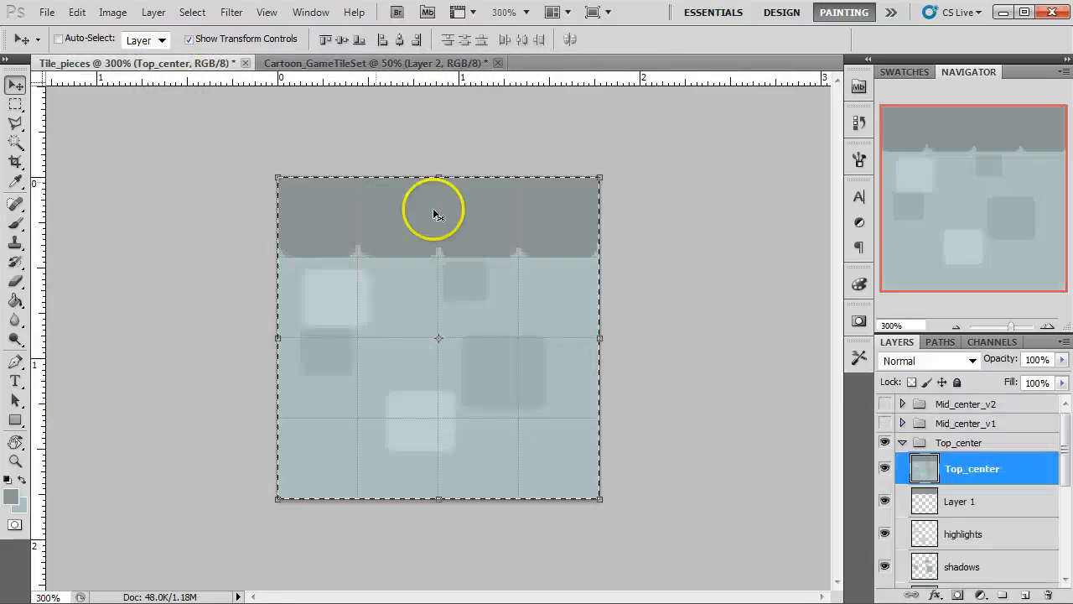
click(903, 443)
click(885, 441)
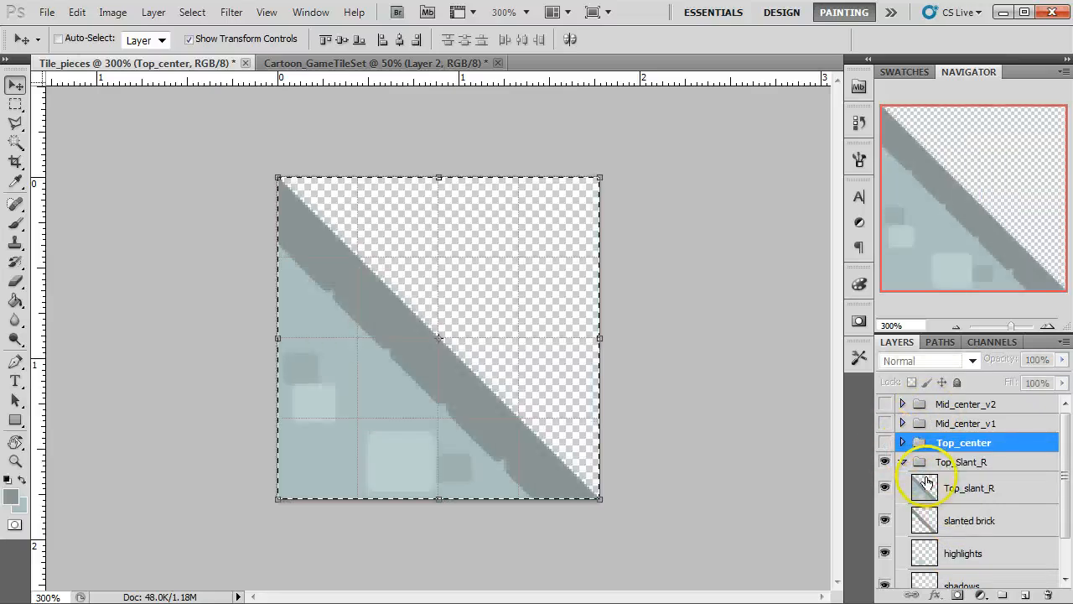
scroll(925, 481, down, 1)
click(948, 443)
click(902, 442)
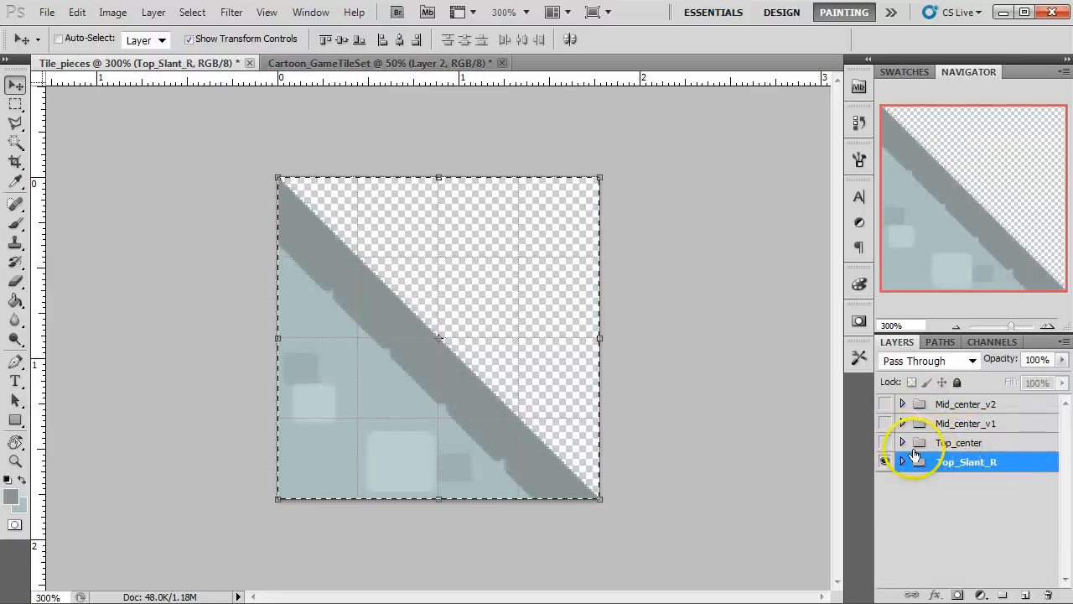
Duplicate the Top_Slant_R group and rename the copy Top_Slant_L
drag(969, 467, 1025, 595)
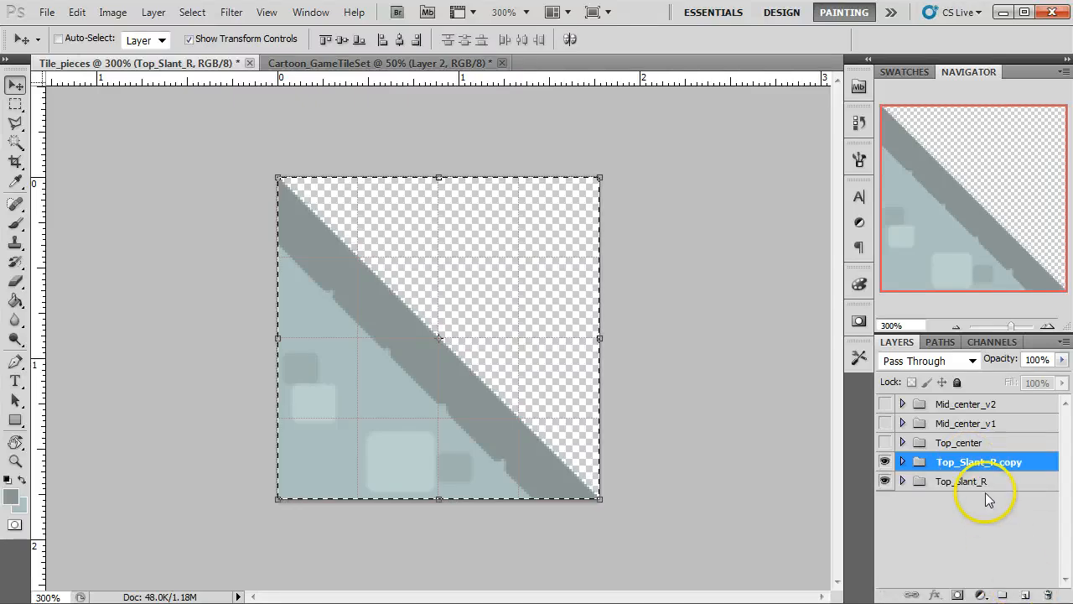
double_click(986, 461)
drag(989, 461, 1025, 461)
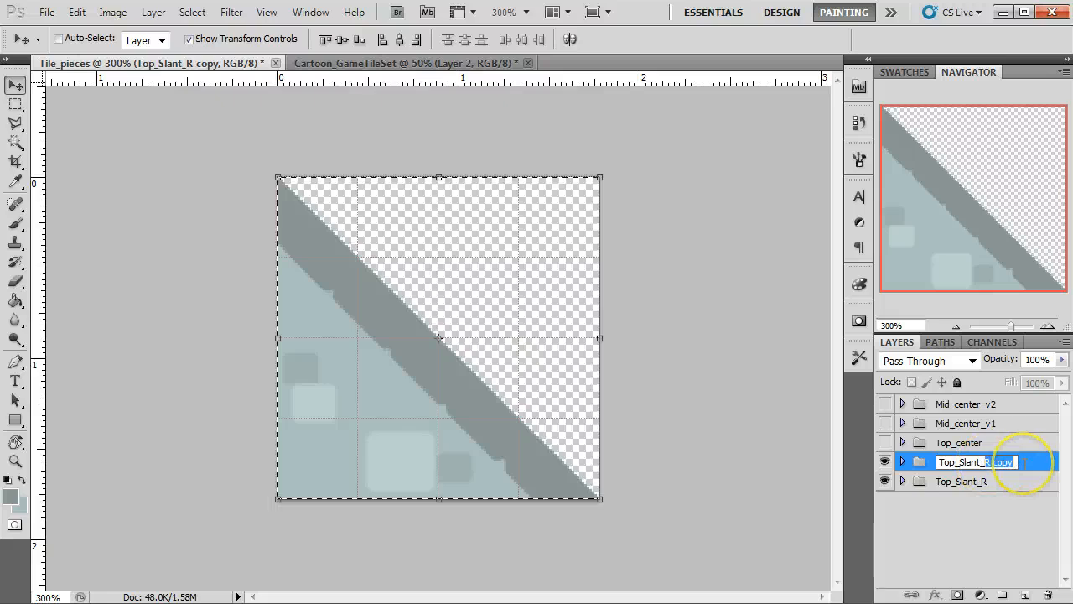
text(L)
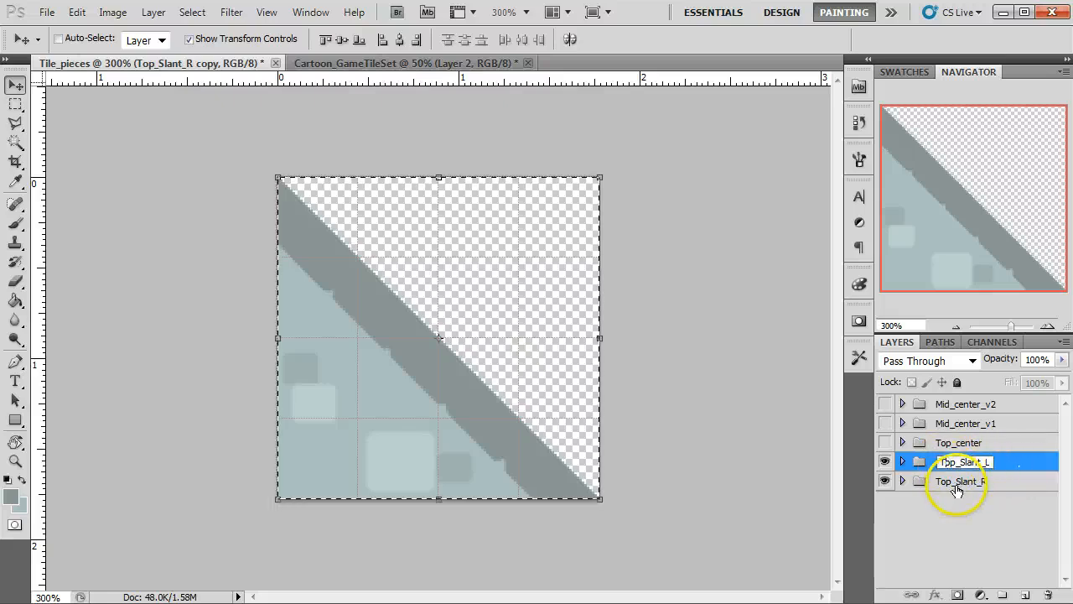
click(955, 480)
Expand the Top_Slant_L group and delete its merged Top_slant_R layer
click(902, 462)
click(939, 488)
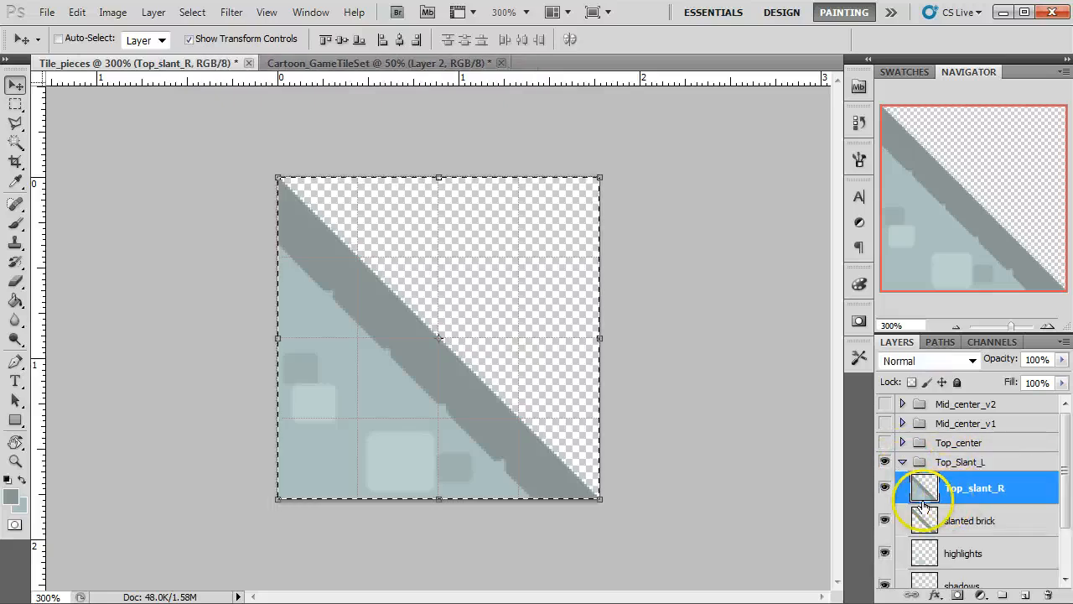
scroll(922, 503, down, 2)
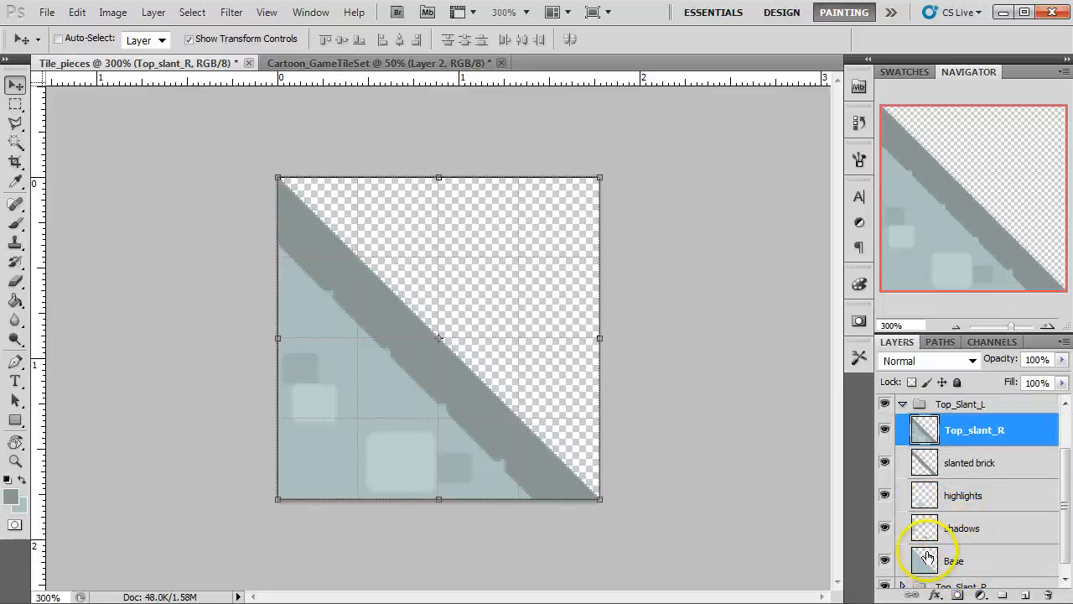
click(928, 557)
click(922, 431)
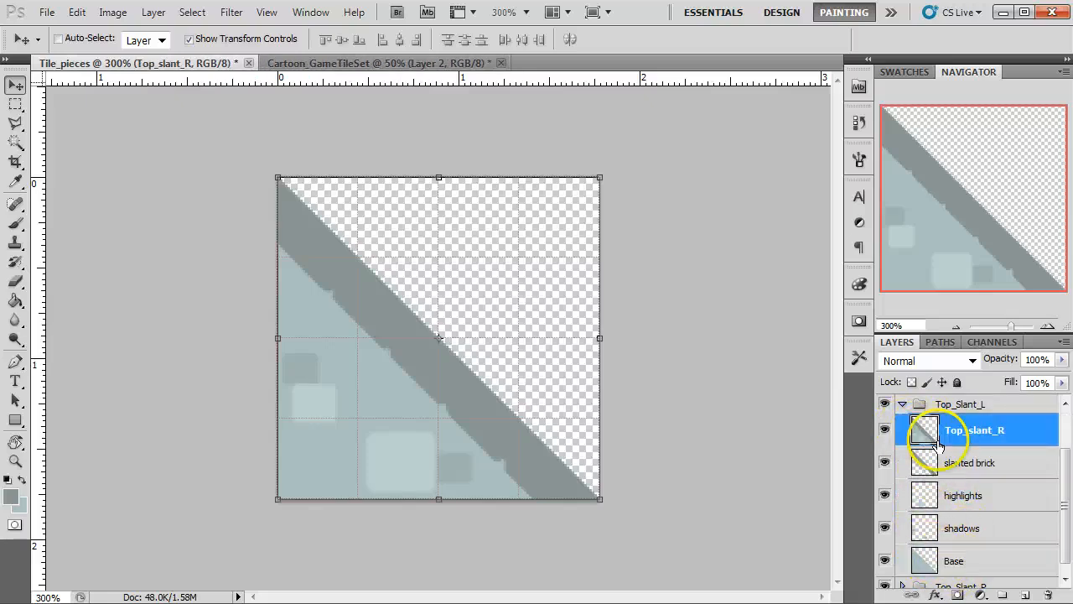
key(Delete)
Flip the Base layer of the Top_Slant_L group horizontally
click(928, 554)
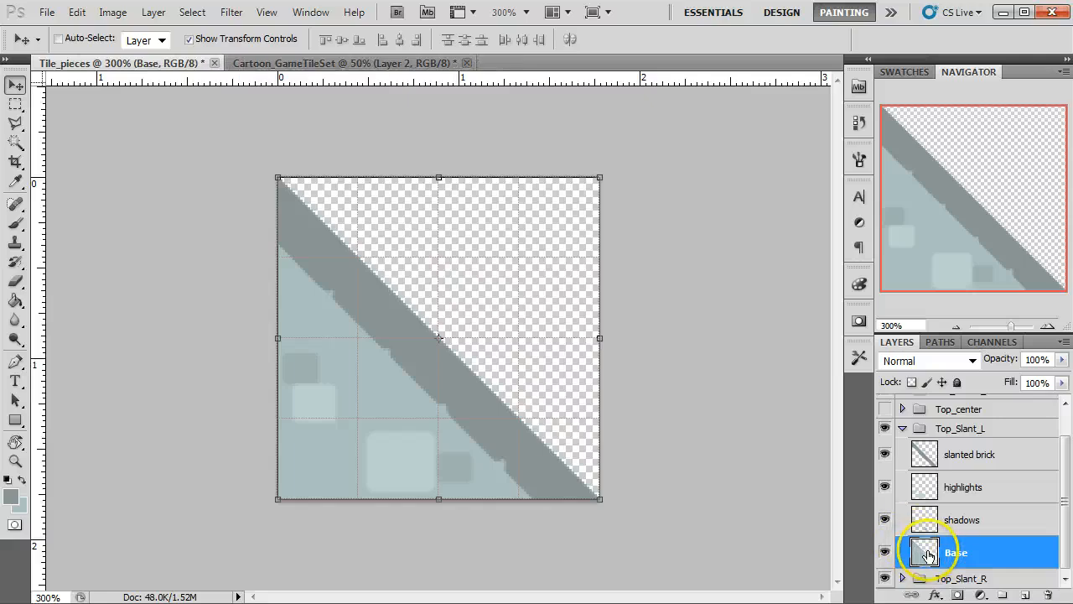
ctrl+click(925, 553)
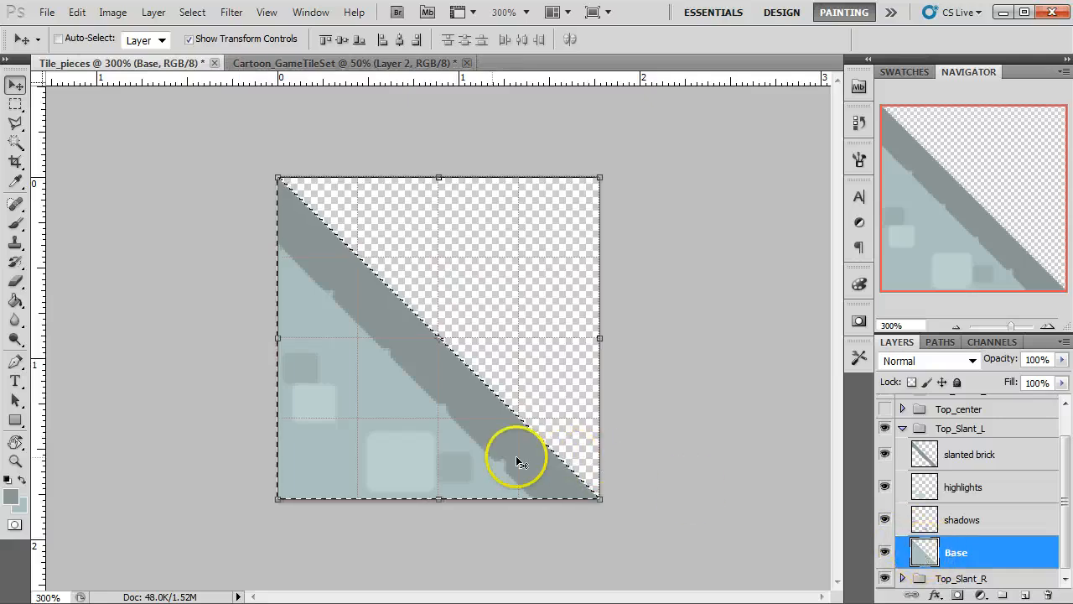
key(ctrl+t)
right_click(464, 453)
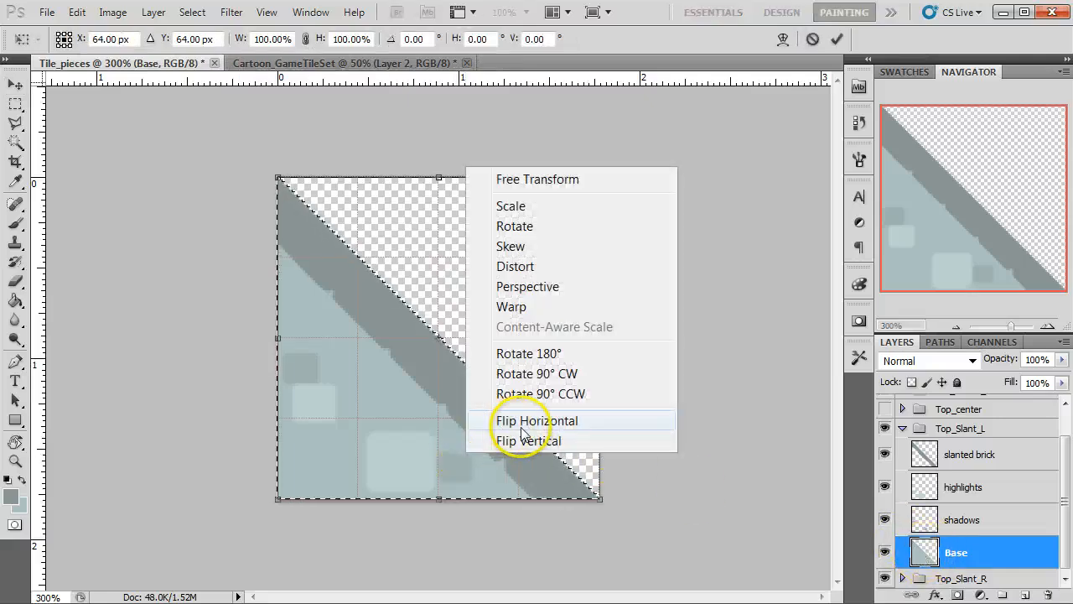
click(509, 420)
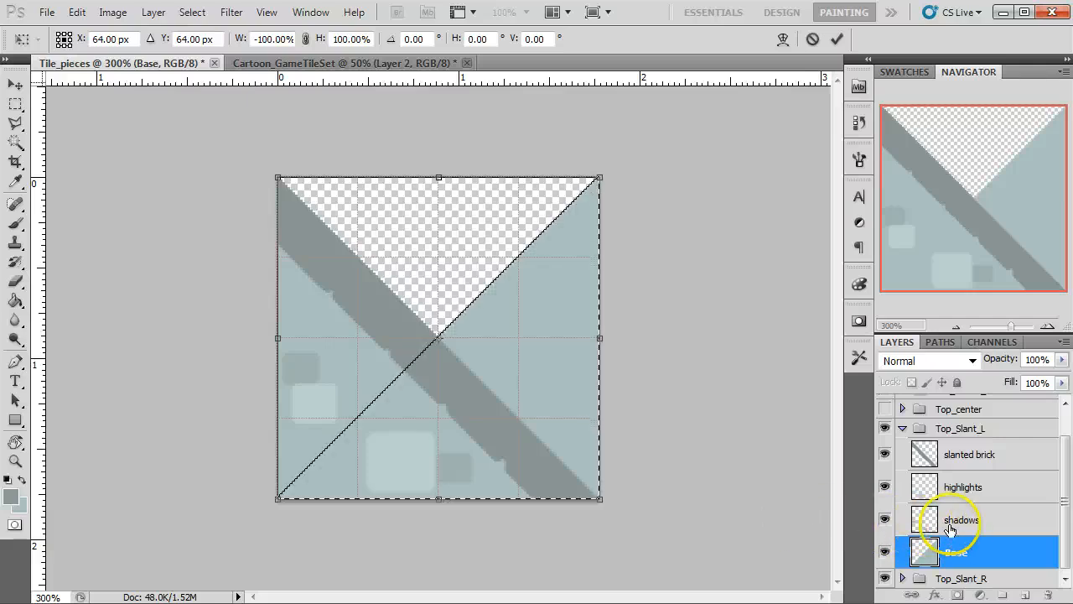
key(Return)
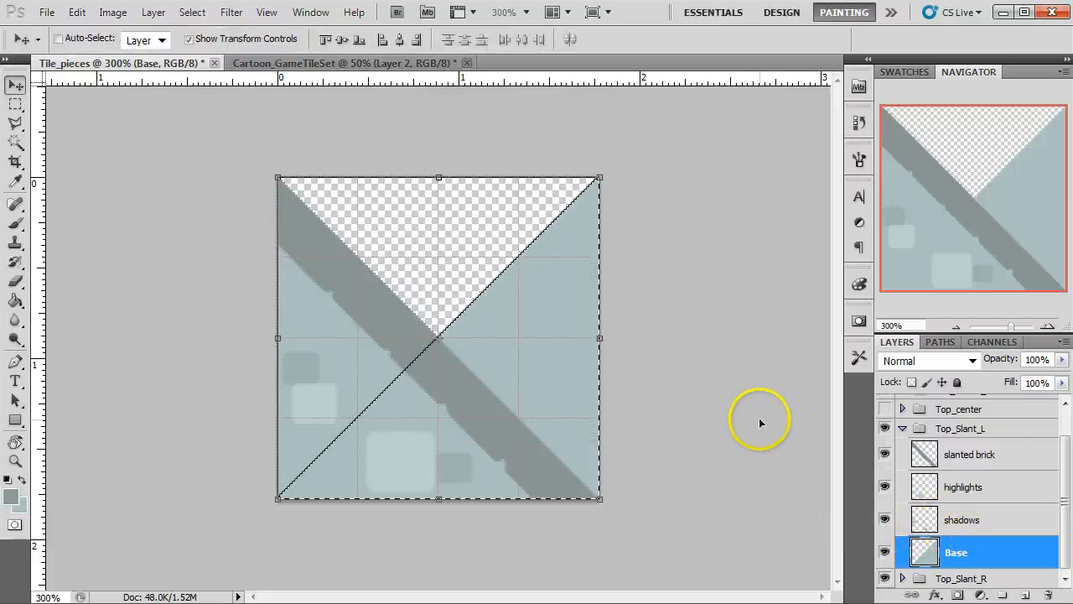
Clear the selection, flip Top_Slant_L's shadows layer horizontally and move it into the tile's lower right half, centred at about X 86.5, Y 97.8 px
click(931, 521)
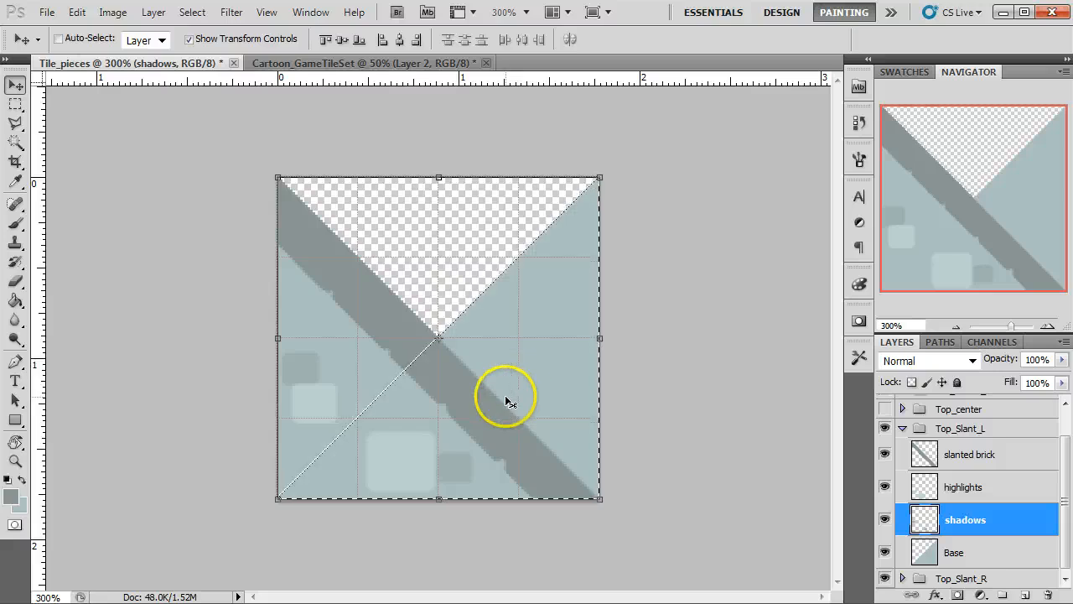
key(ctrl+d)
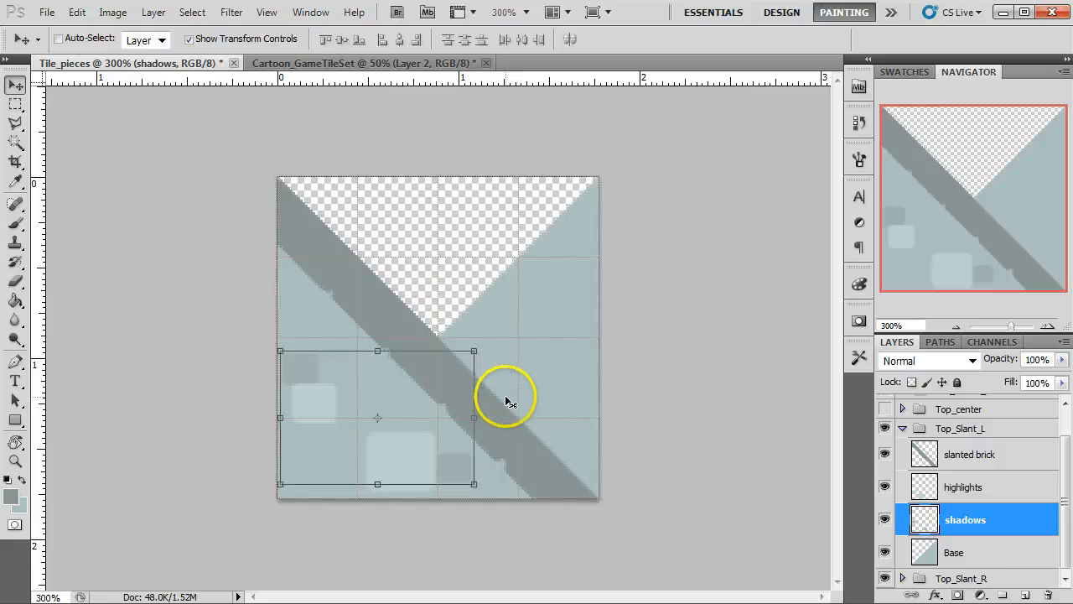
key(ctrl+t)
right_click(427, 449)
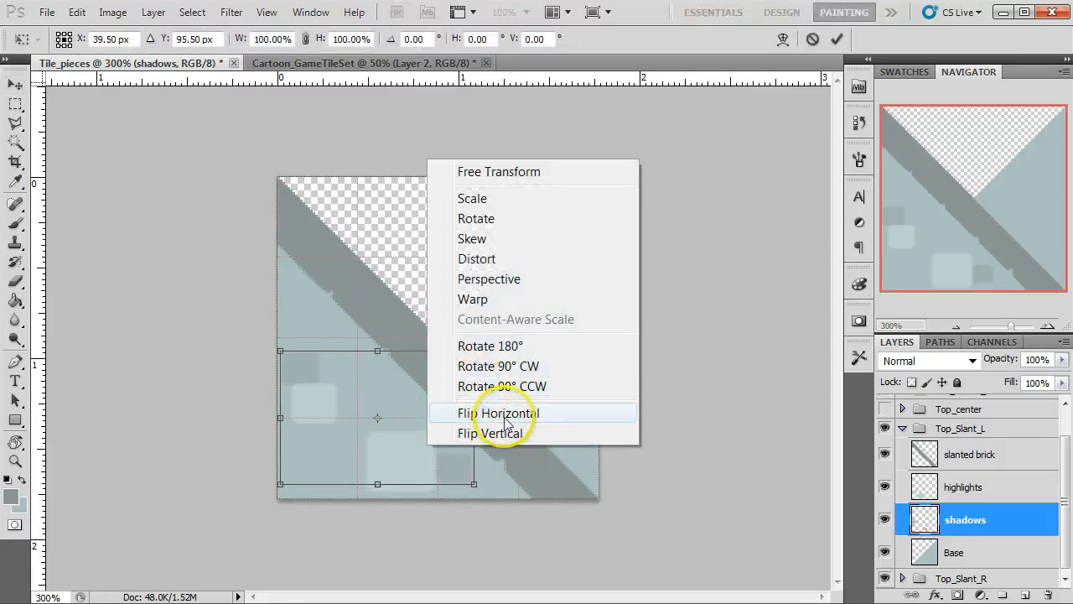
click(506, 413)
drag(326, 472, 551, 472)
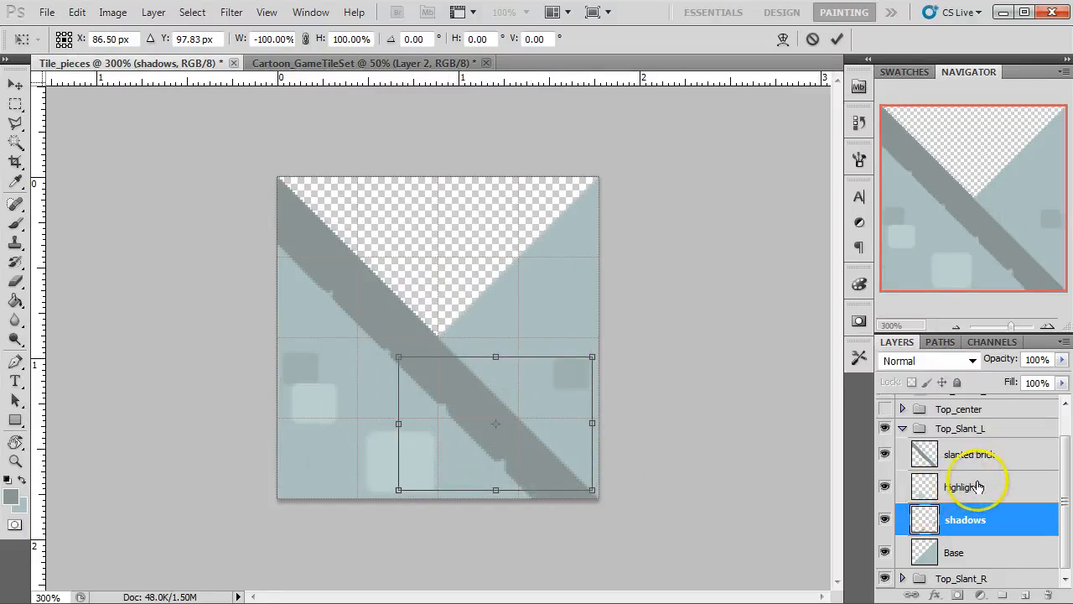
key(Return)
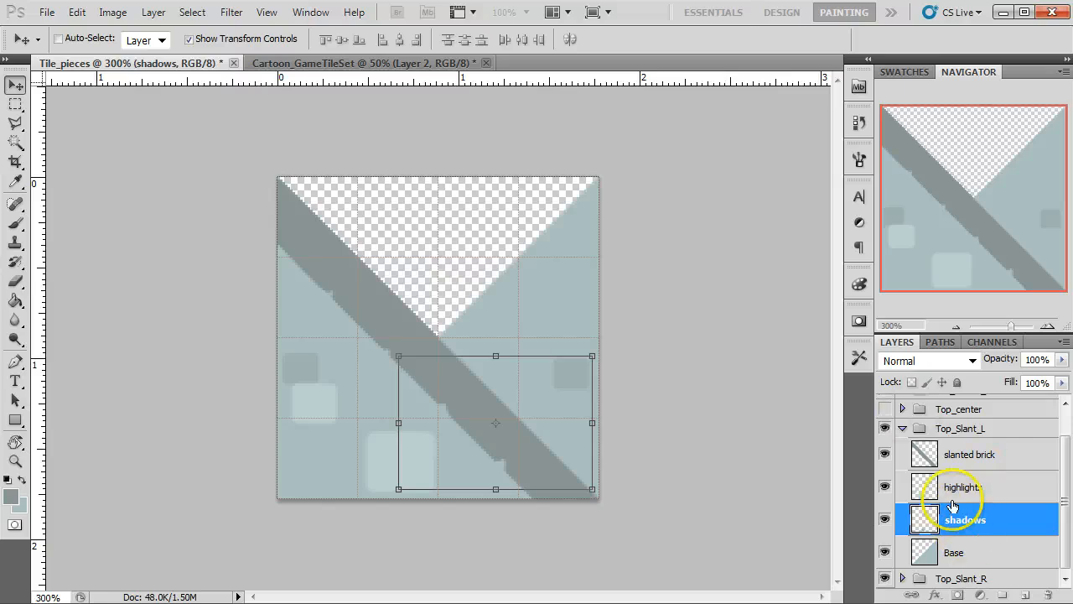
Flip Top_Slant_L's highlights layer horizontally and move it into the tile's lower right corner, centred at about X 93.5, Y 105.3 px
click(923, 486)
ctrl+click(922, 487)
right_click(405, 457)
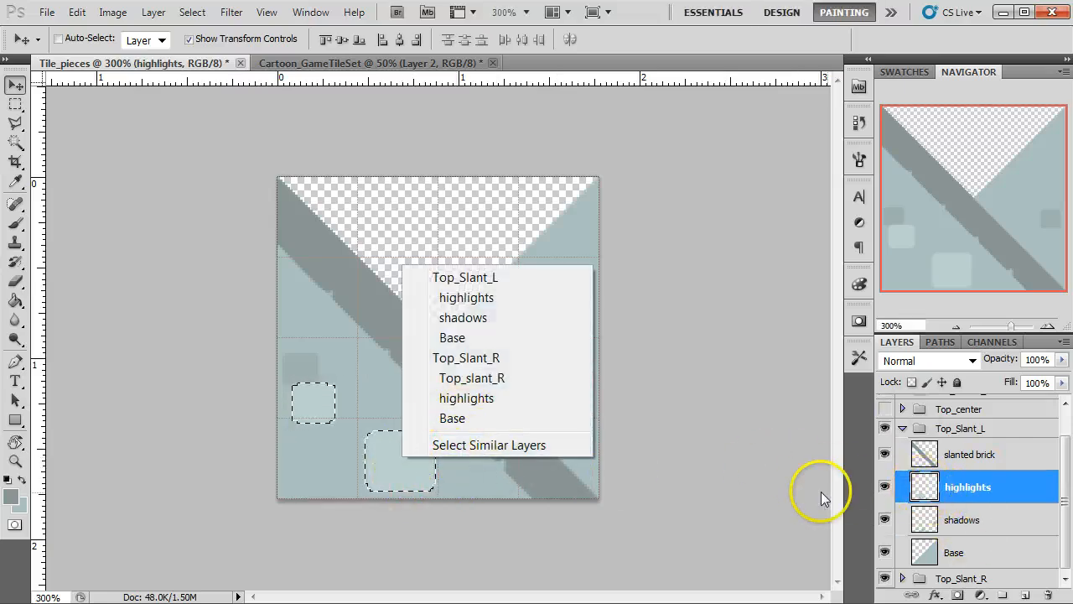
right_click(945, 491)
click(408, 461)
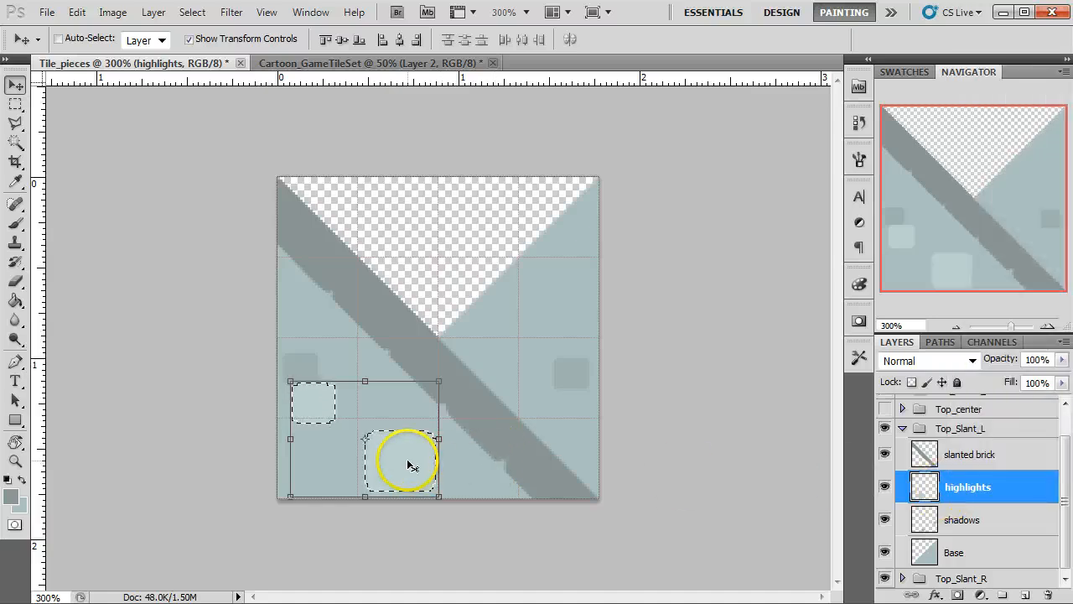
key(ctrl+t)
right_click(411, 462)
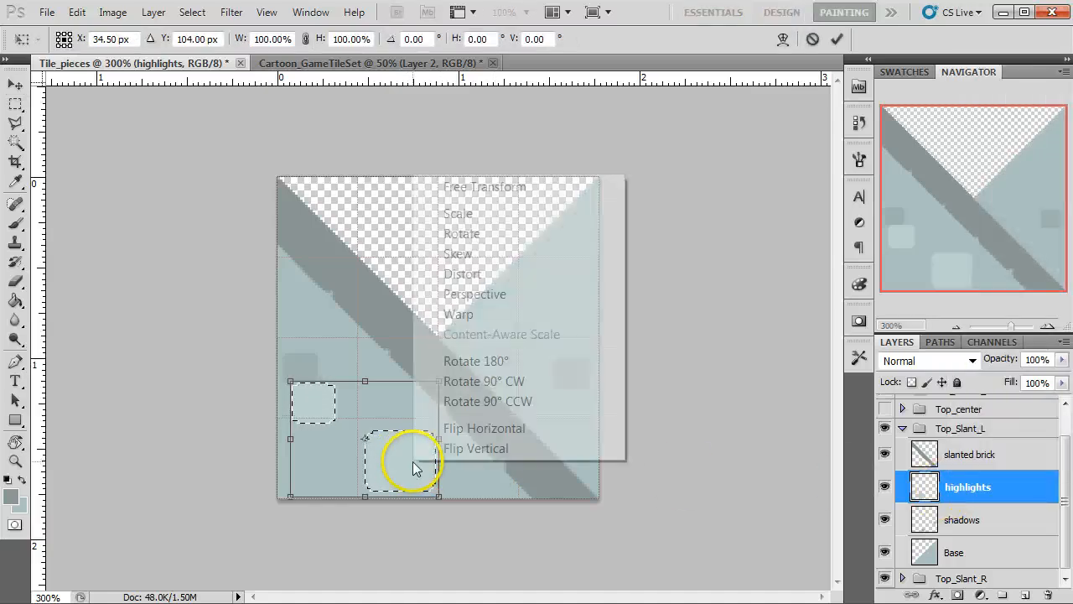
click(466, 429)
drag(339, 459, 488, 462)
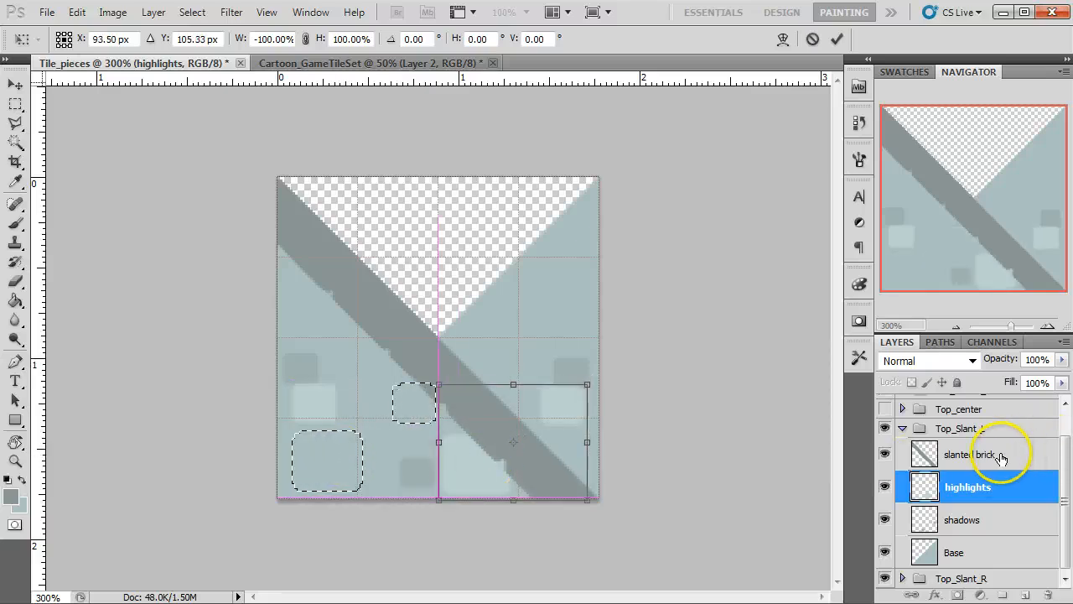
key(Return)
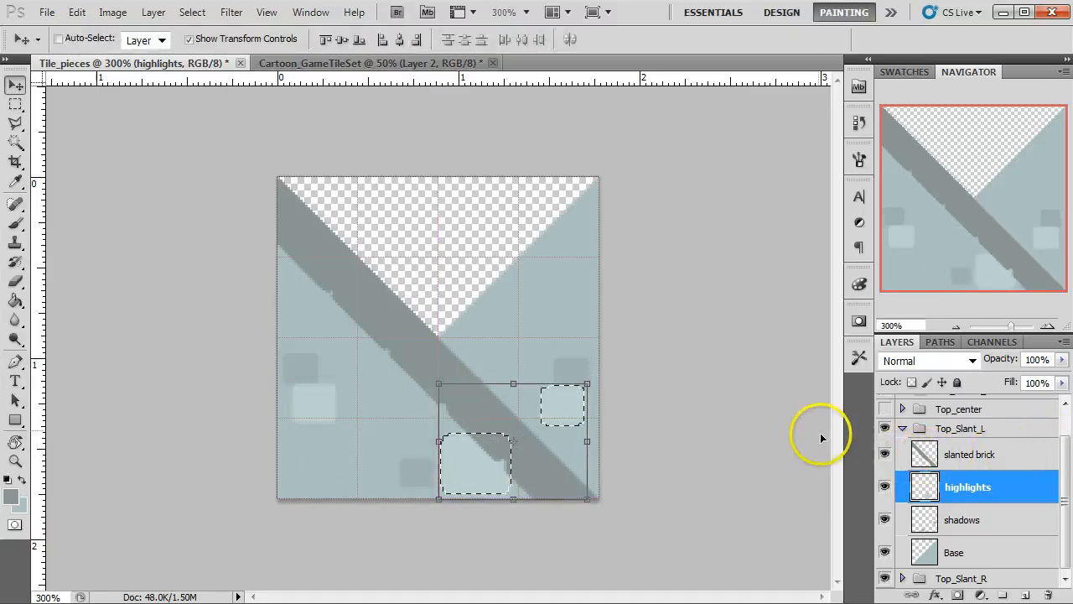
Flip Top_Slant_L's slanted brick layer horizontally, then hide the Top_Slant_R group and clear the selection
click(927, 458)
ctrl+click(927, 458)
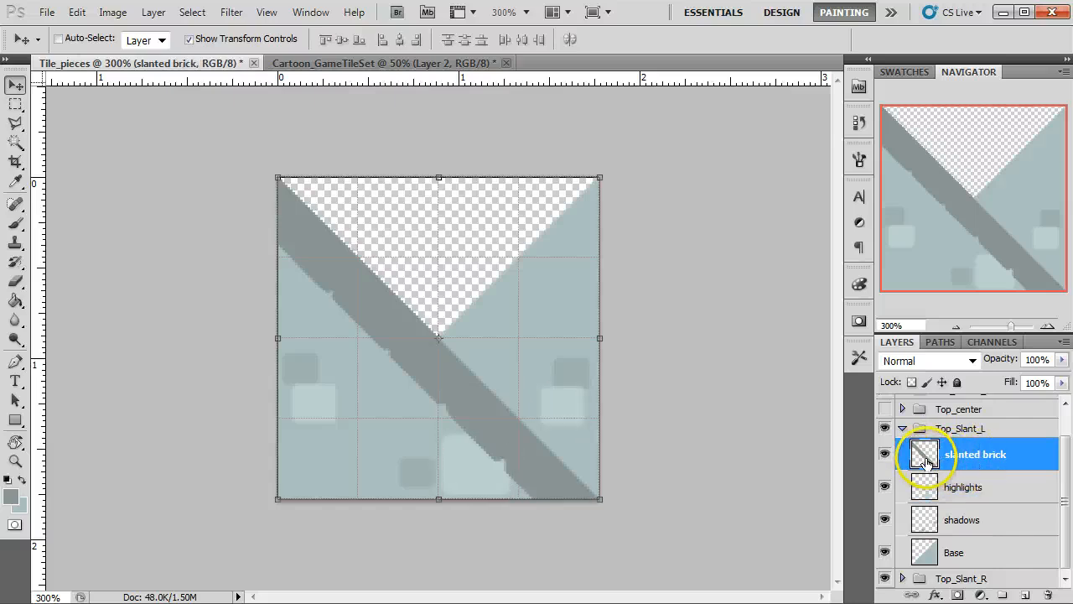
right_click(514, 446)
click(503, 434)
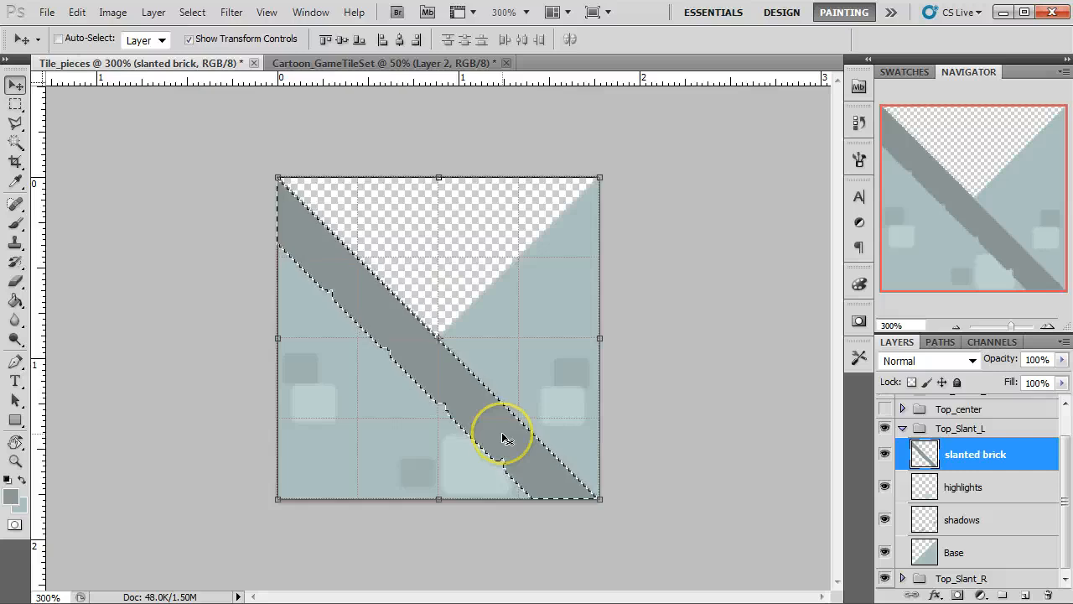
key(ctrl+t)
right_click(503, 433)
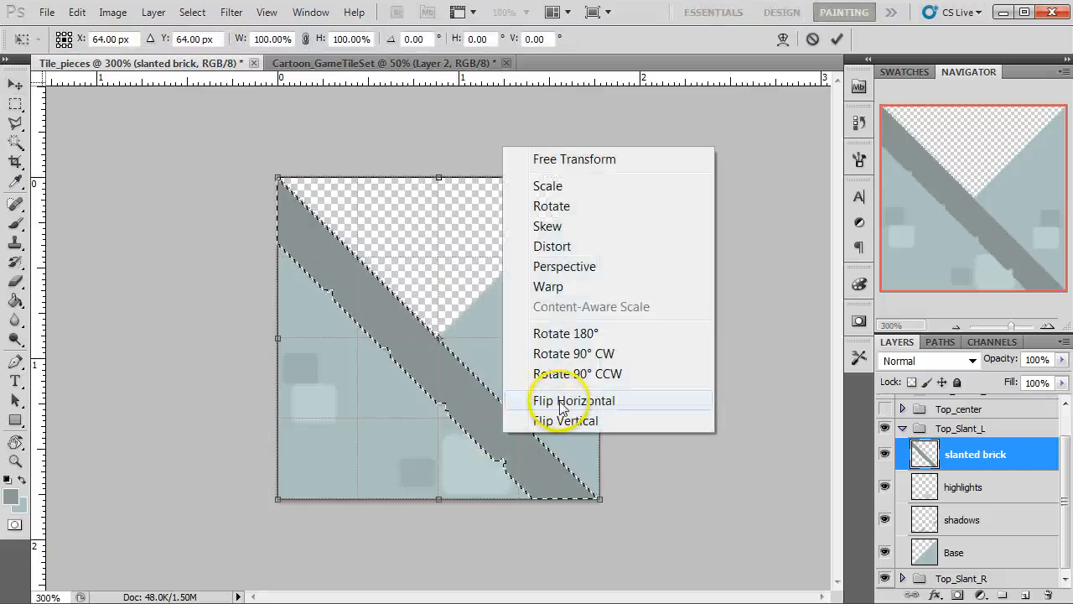
click(539, 398)
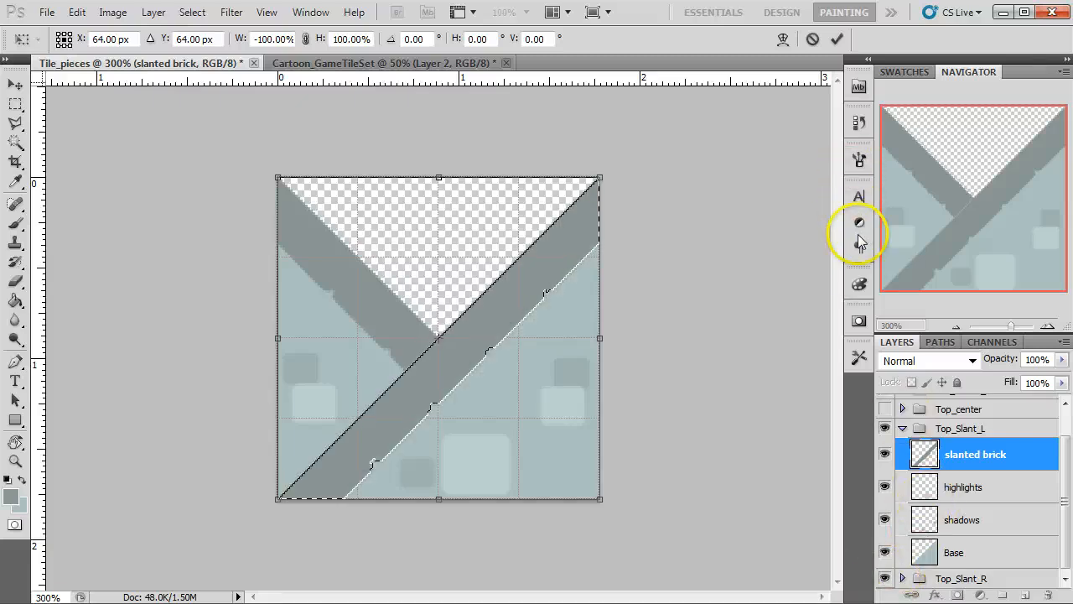
click(837, 39)
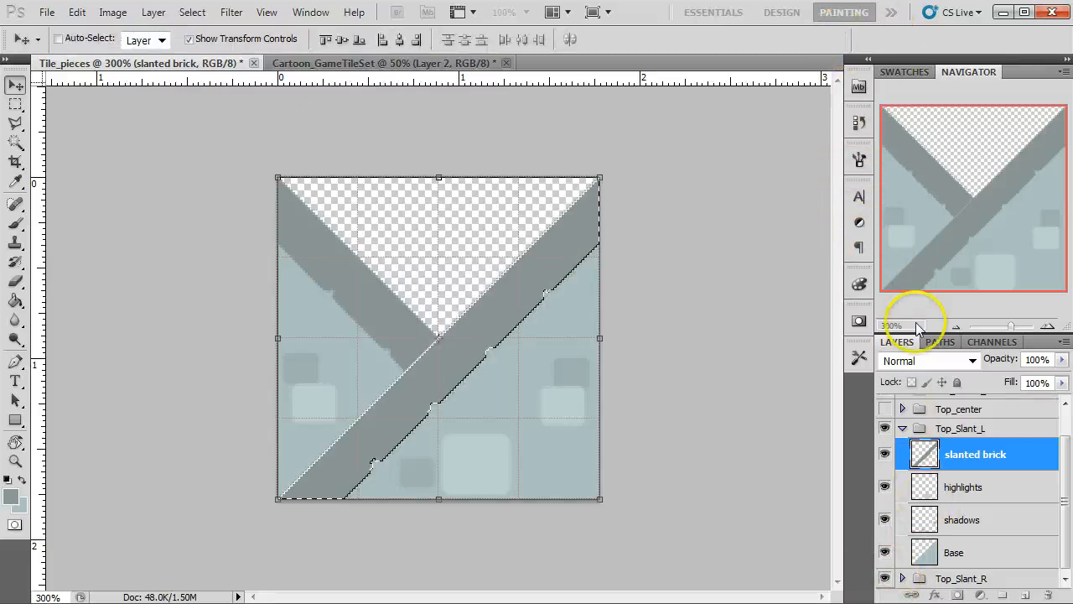
click(884, 578)
key(ctrl+d)
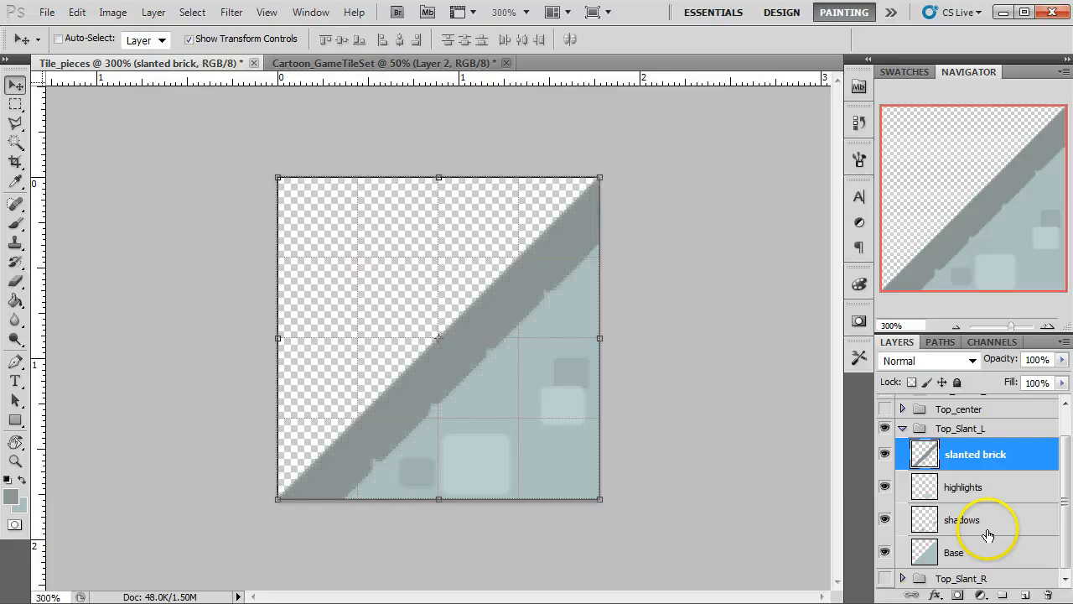
Select the large square on Top_Slant_L's highlights layer, scale it to 67.67% and move it to about X 103.7, Y 114.3 px
click(974, 495)
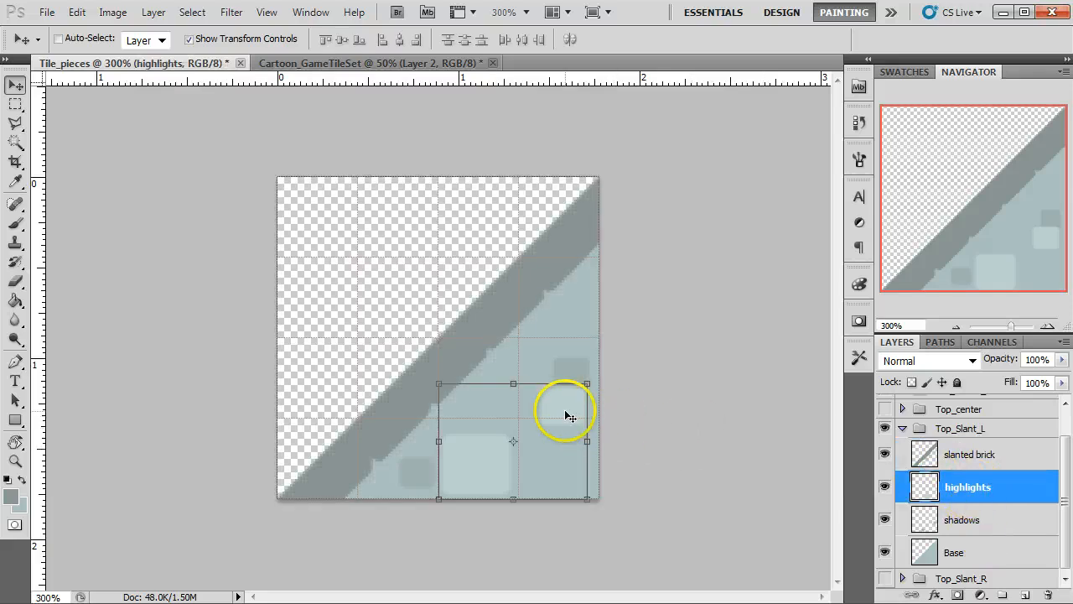
click(15, 104)
drag(430, 426, 533, 502)
key(v)
drag(538, 419, 524, 432)
mouse_move(485, 470)
mouse_down()
mouse_move(541, 481)
mouse_move(483, 467)
mouse_up()
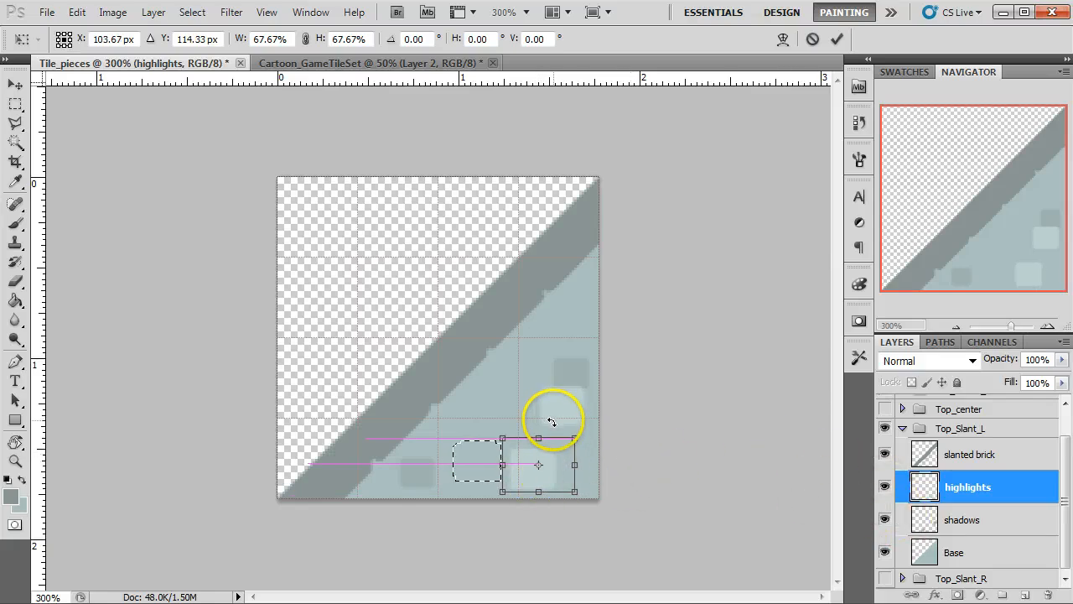
click(836, 39)
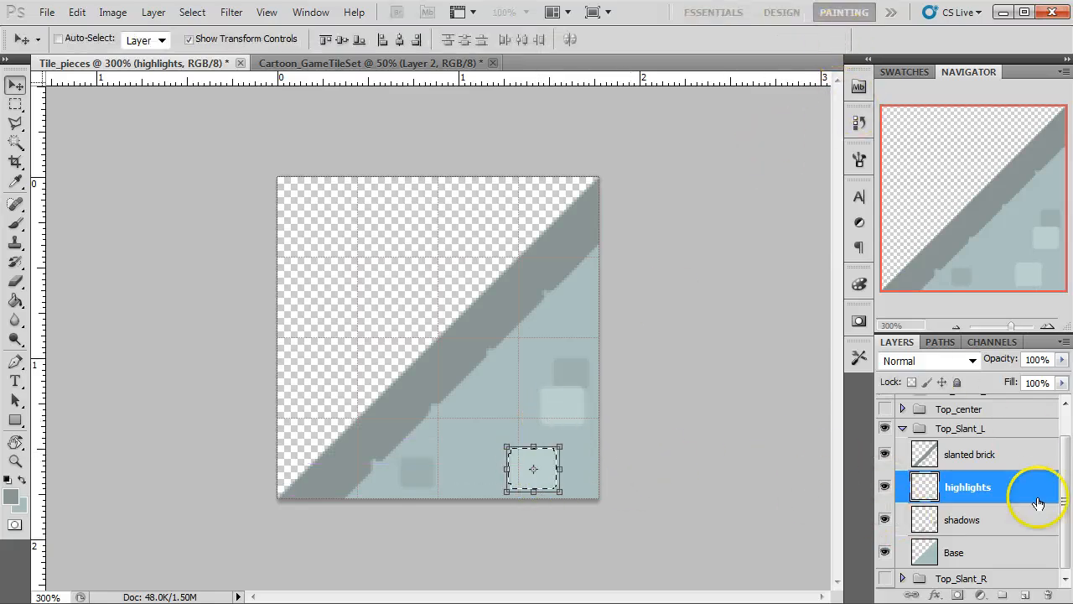
Scale the lower square on Top_Slant_L's shadows layer to 183.88%, move it beside the small highlight at about X 82.5, Y 112.8 px, and clear the selection
click(960, 519)
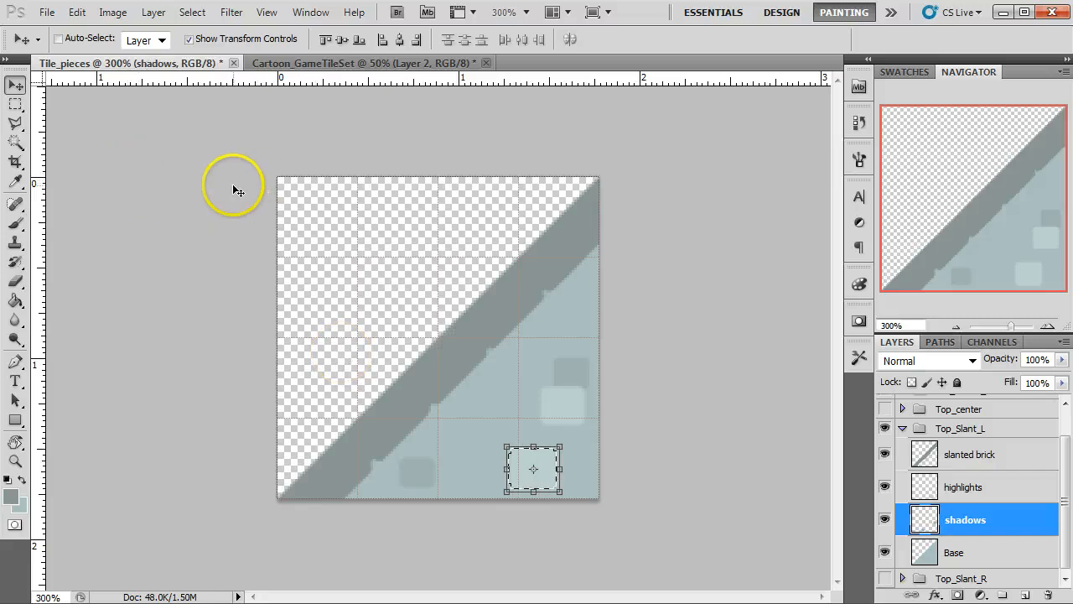
key(m)
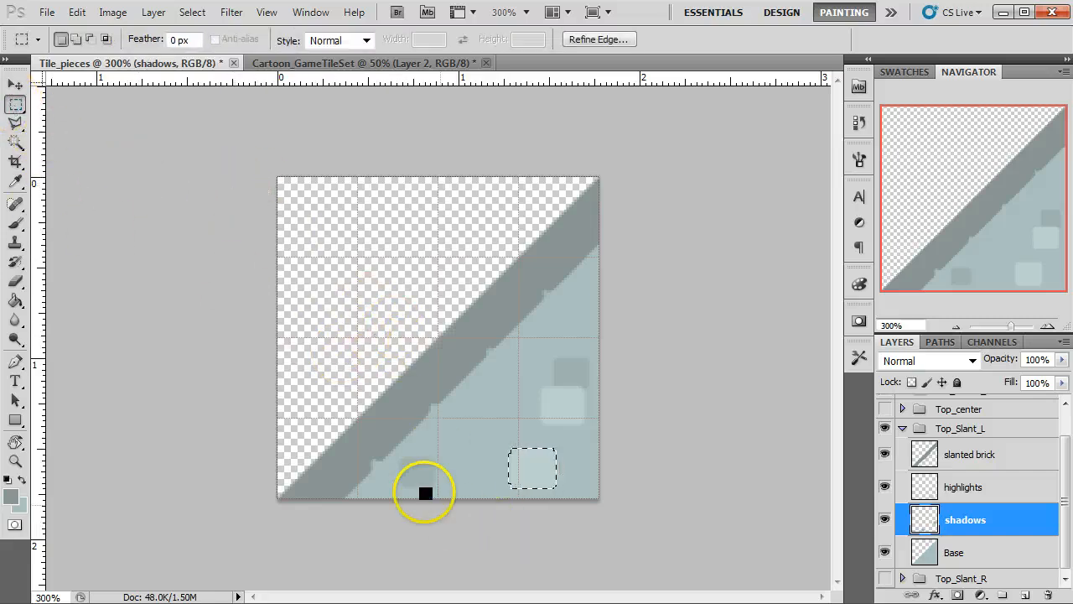
drag(386, 445, 459, 495)
key(v)
drag(459, 445, 488, 417)
mouse_move(443, 479)
mouse_down()
mouse_move(492, 463)
mouse_move(507, 470)
mouse_up()
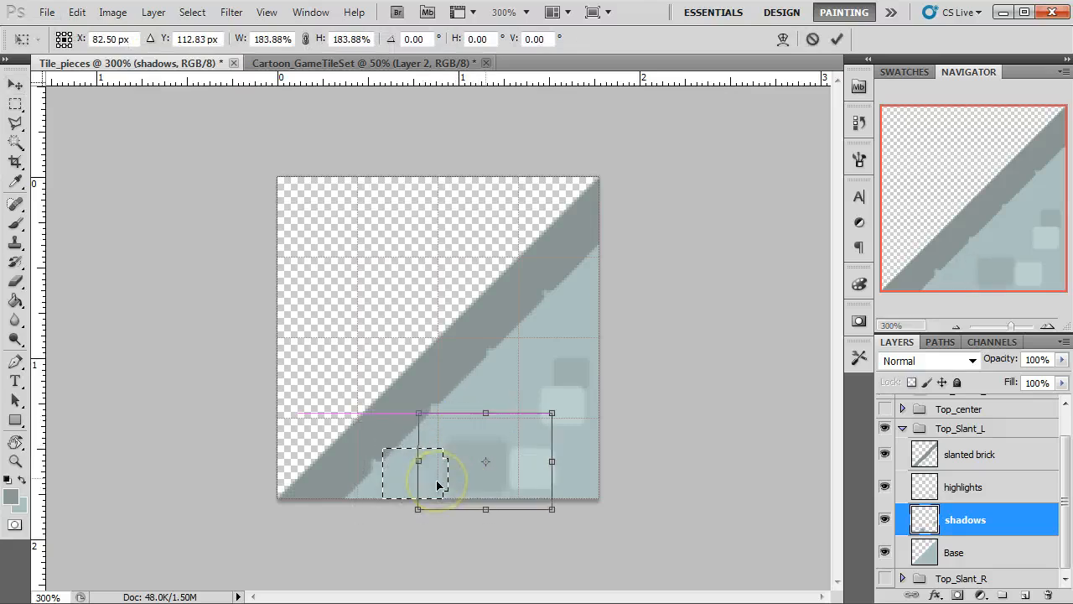
click(836, 39)
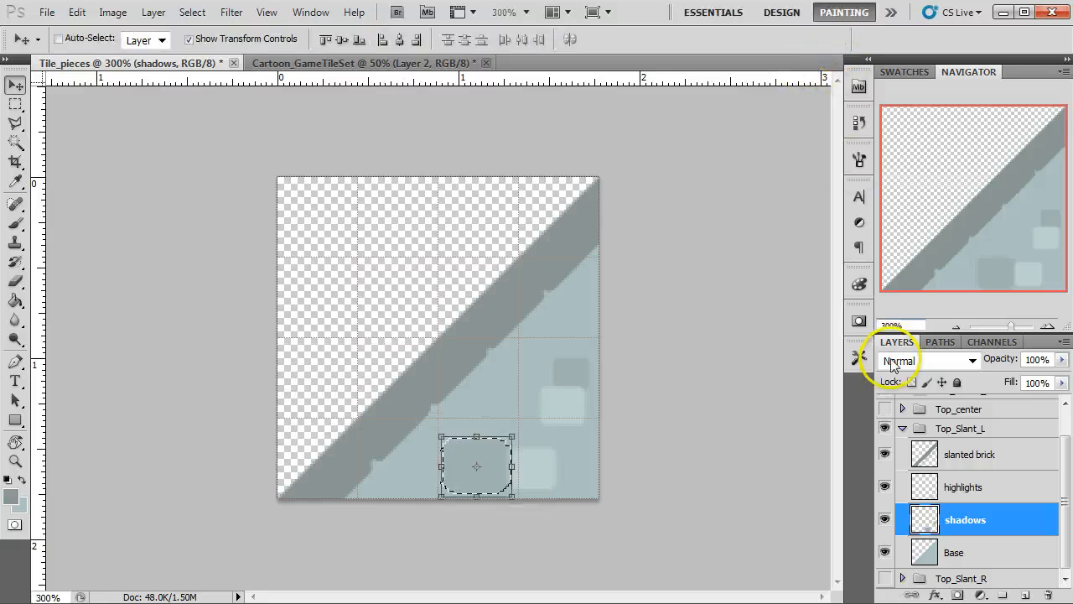
click(975, 492)
key(ctrl+d)
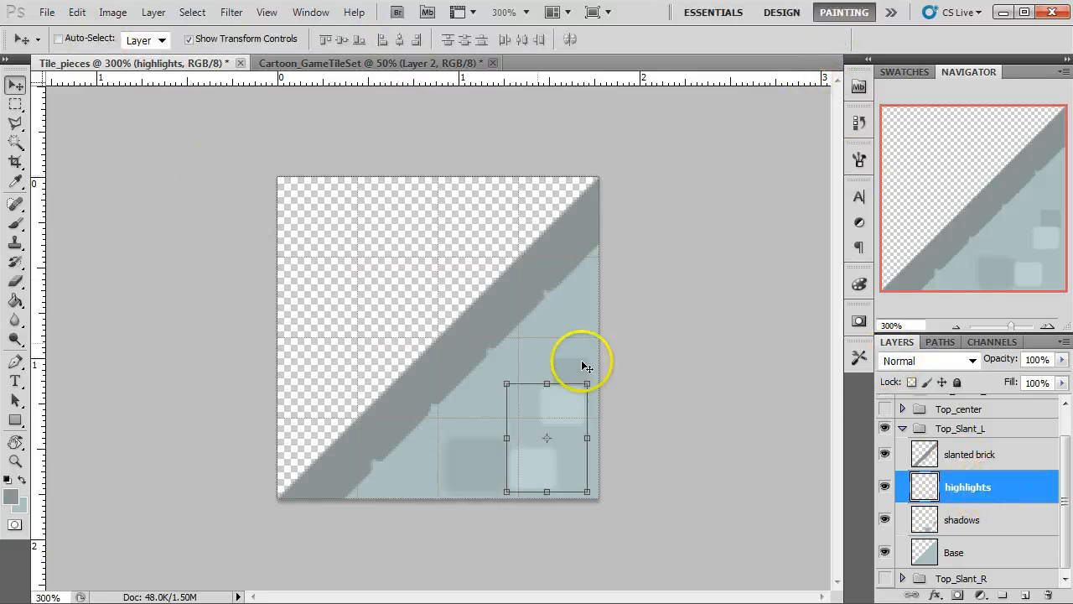
Duplicate the four layers of the Top_Slant_L group and merge the copies into one layer named Top_slant_L
click(970, 453)
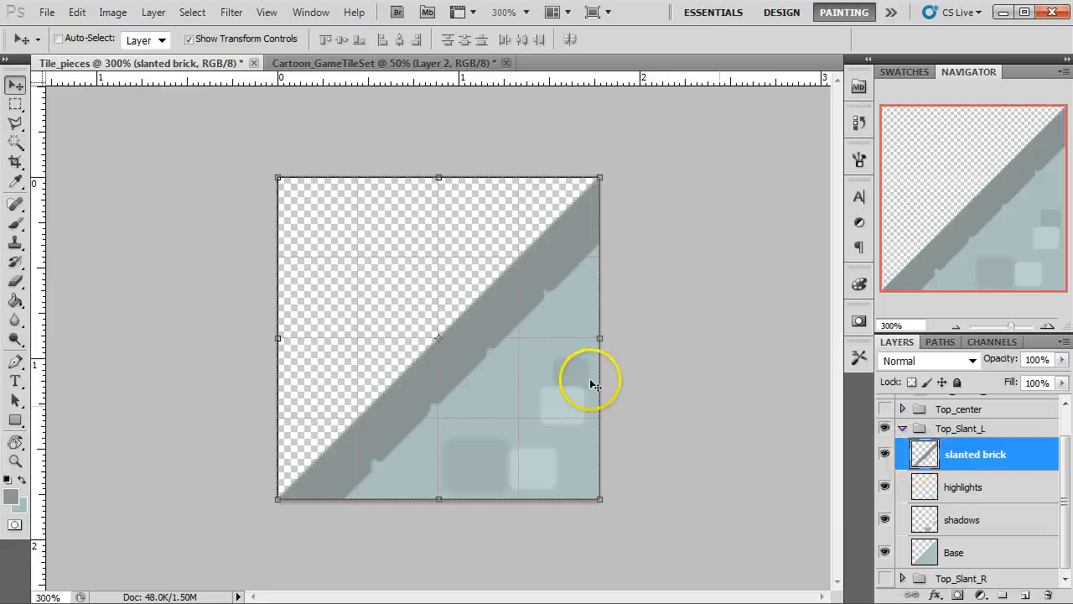
click(903, 430)
click(902, 461)
click(966, 490)
scroll(973, 524, down, 1)
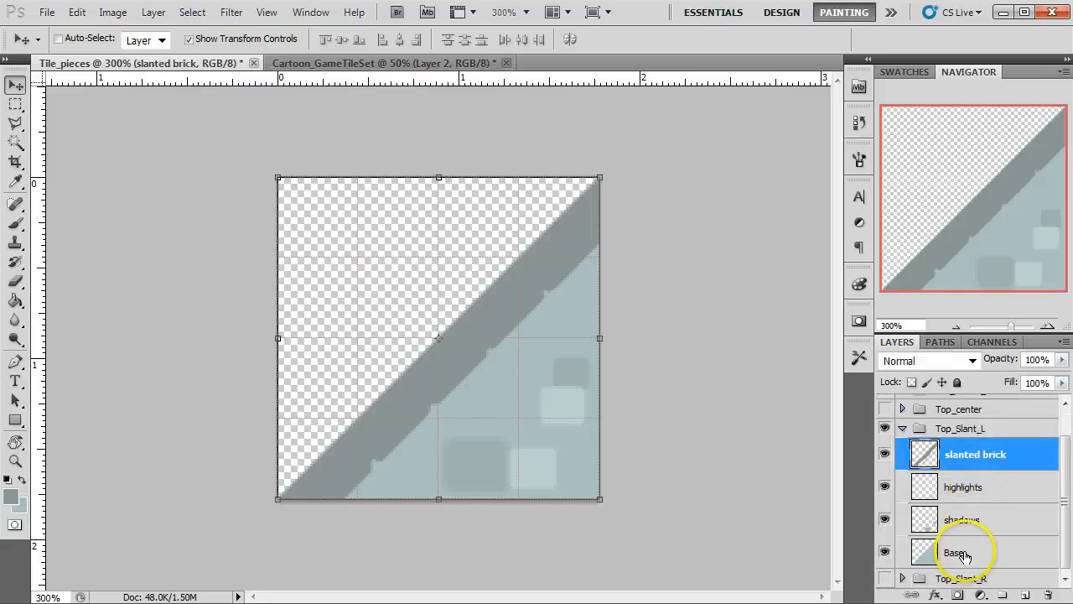
shift+click(965, 556)
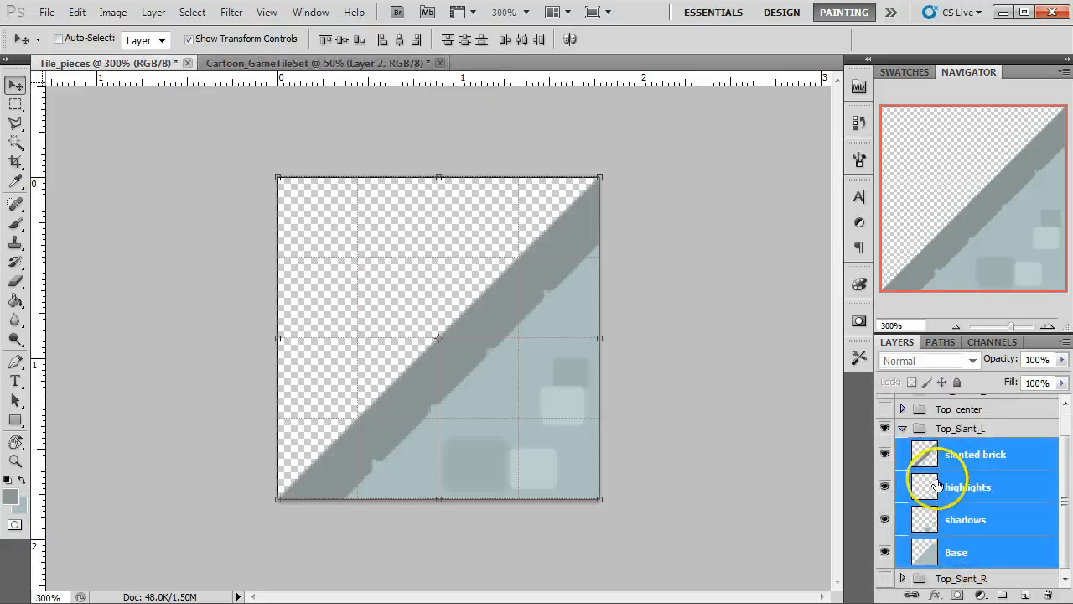
drag(998, 464, 1026, 596)
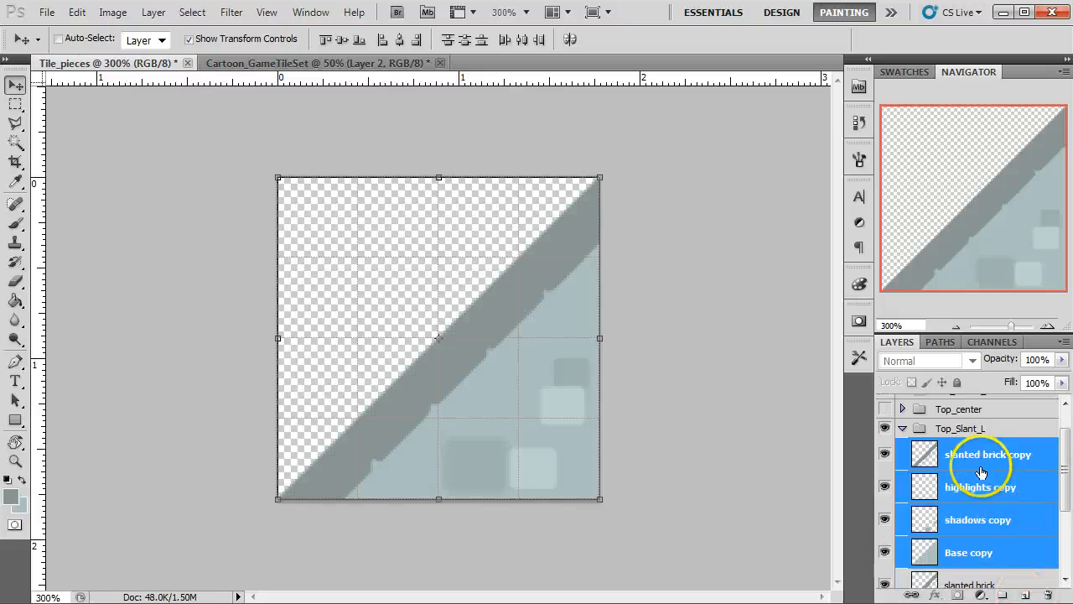
right_click(980, 467)
click(1018, 407)
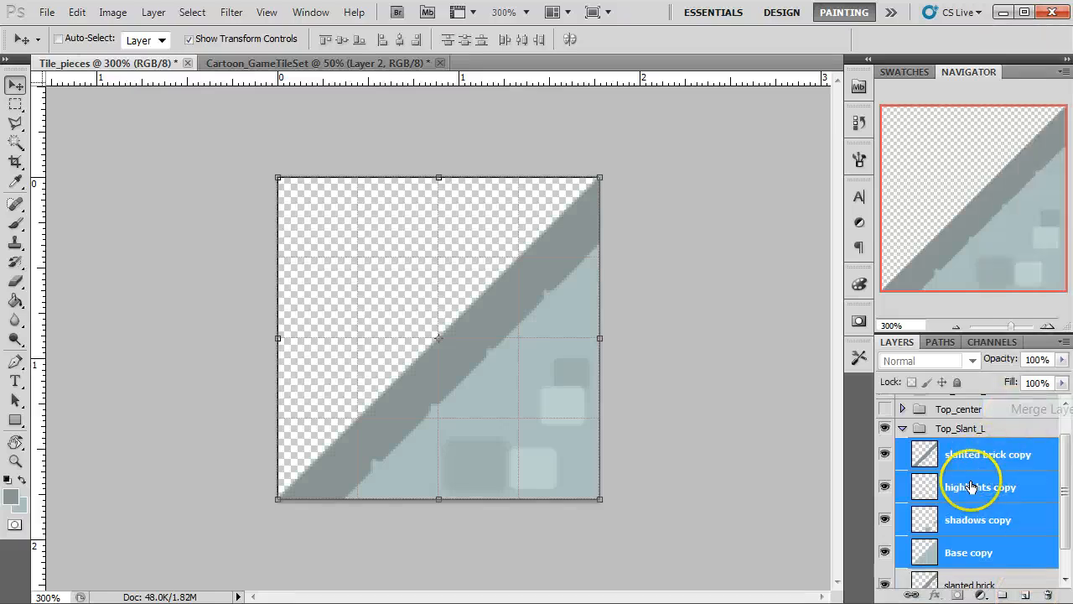
double_click(966, 455)
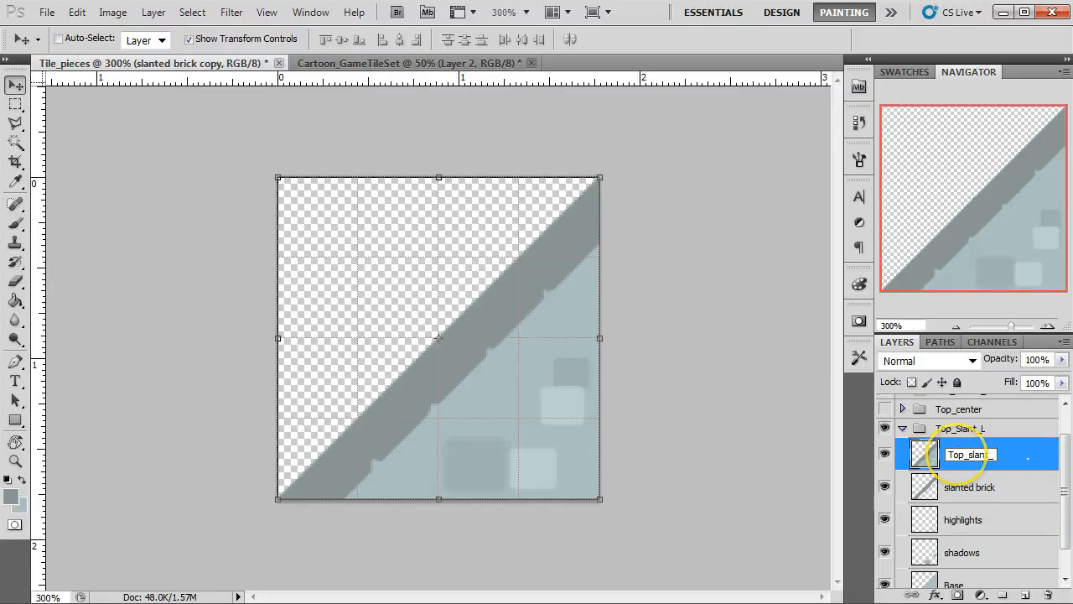
key(Return)
Copy the merged Top_slant_L artwork into the Cartoon_GameTileSet document and place it to the left of the square centre tile
ctrl+click(926, 457)
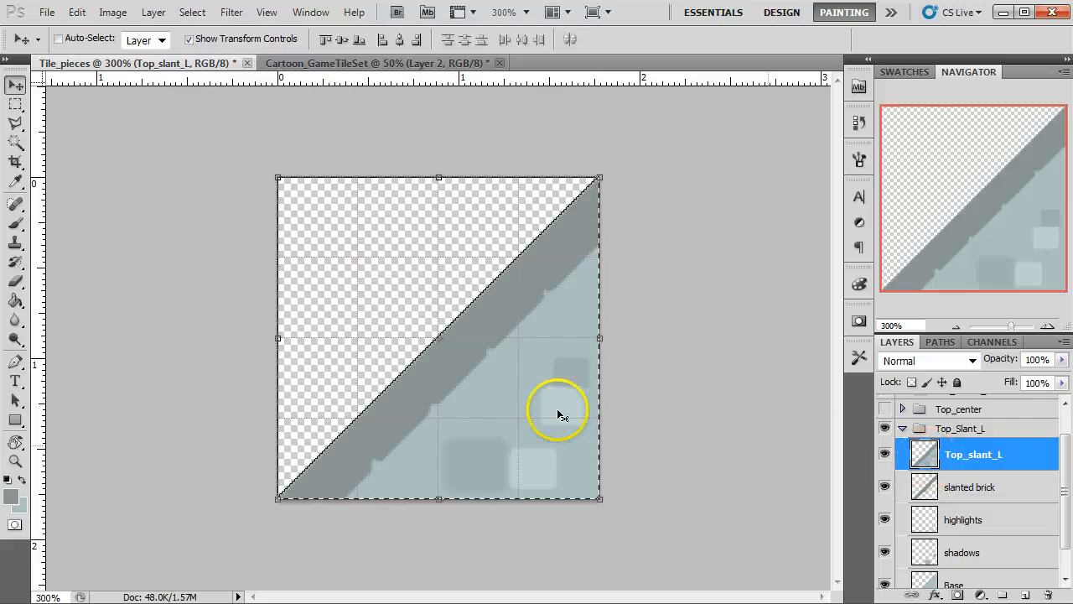
click(376, 65)
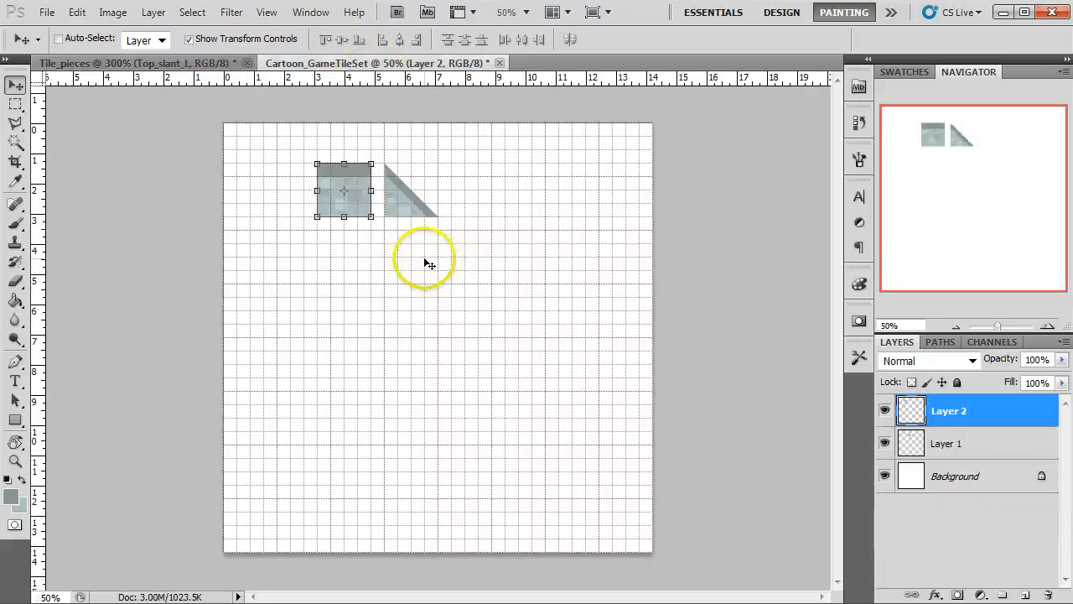
key(ctrl+v)
drag(461, 364, 294, 217)
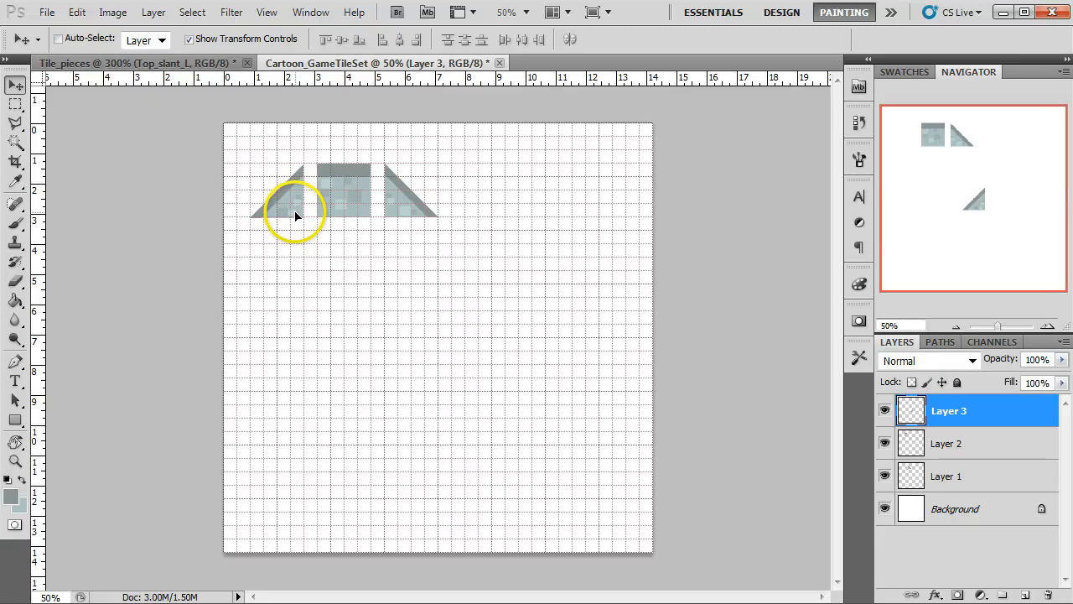
Hide the grid and transform outlines in Cartoon_GameTileSet with the three top tiles shown at 200%
click(1047, 326)
click(1047, 326)
click(1047, 326)
drag(978, 193, 972, 186)
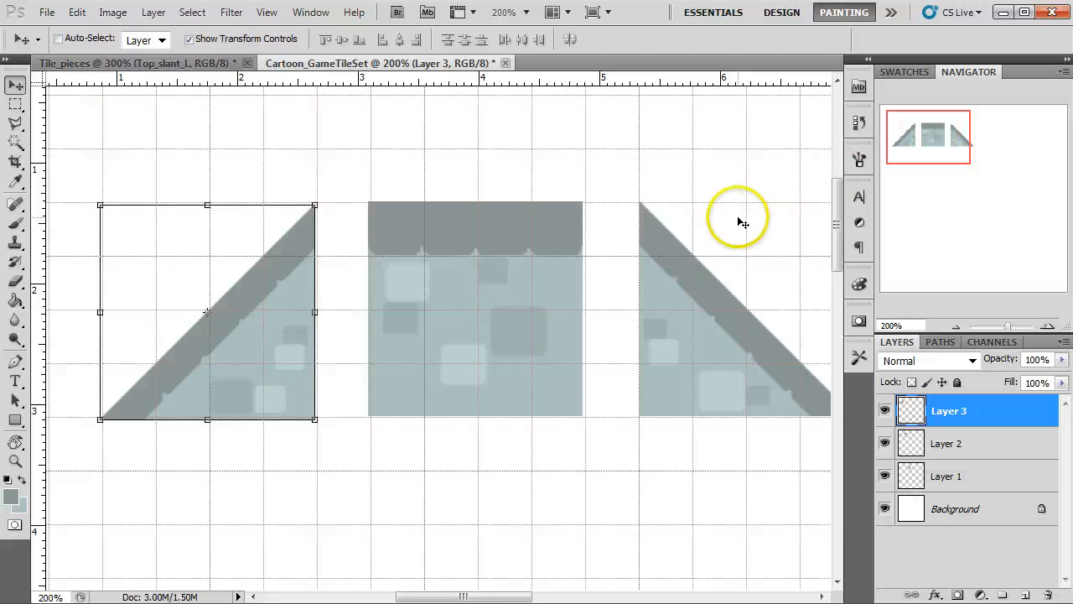
key(ctrl+h)
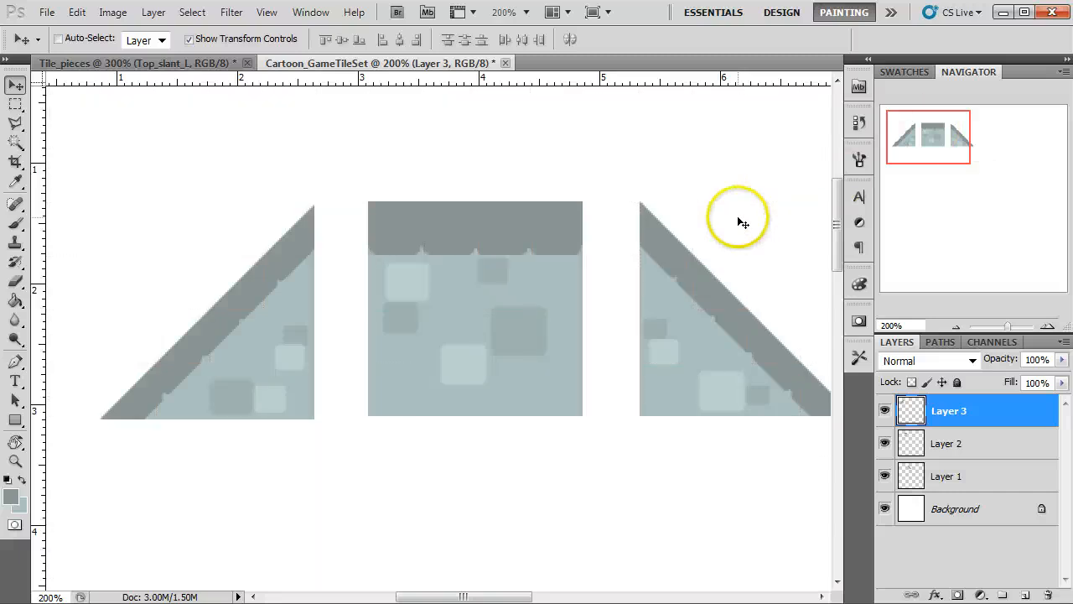
Rename Layer 2 as Top_center, Layer 1 as SLant_R and Layer 3 as Slant_L
click(950, 445)
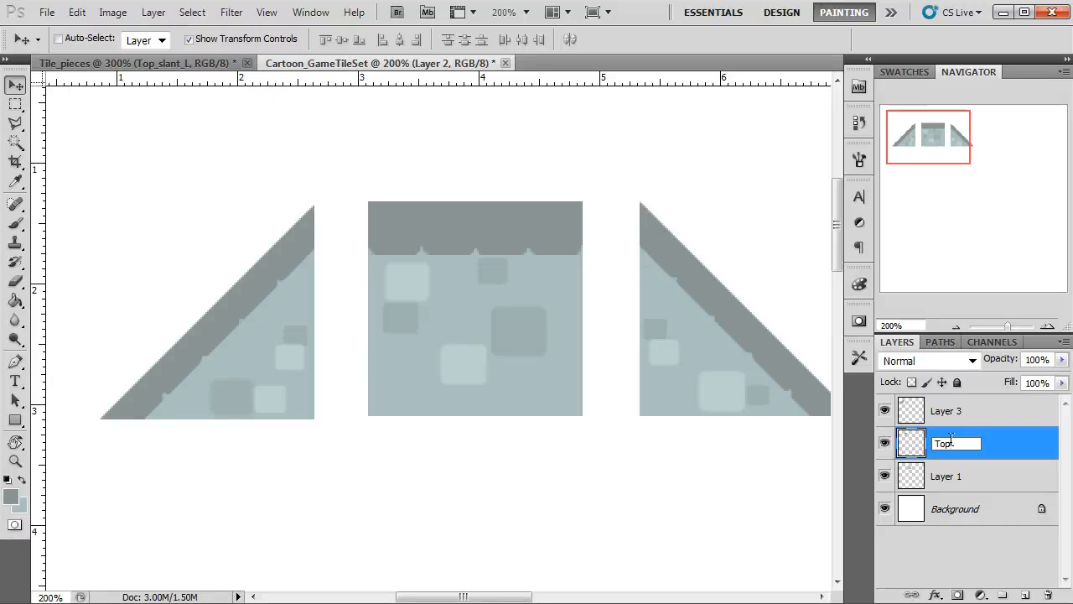
click(937, 484)
click(885, 446)
click(884, 475)
click(885, 475)
double_click(952, 476)
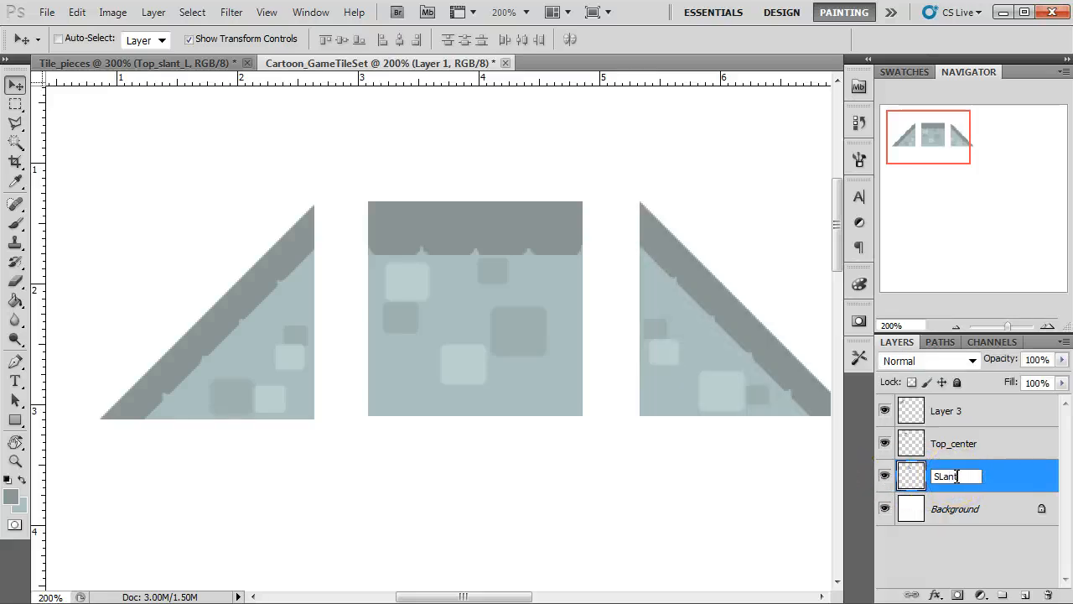
click(952, 415)
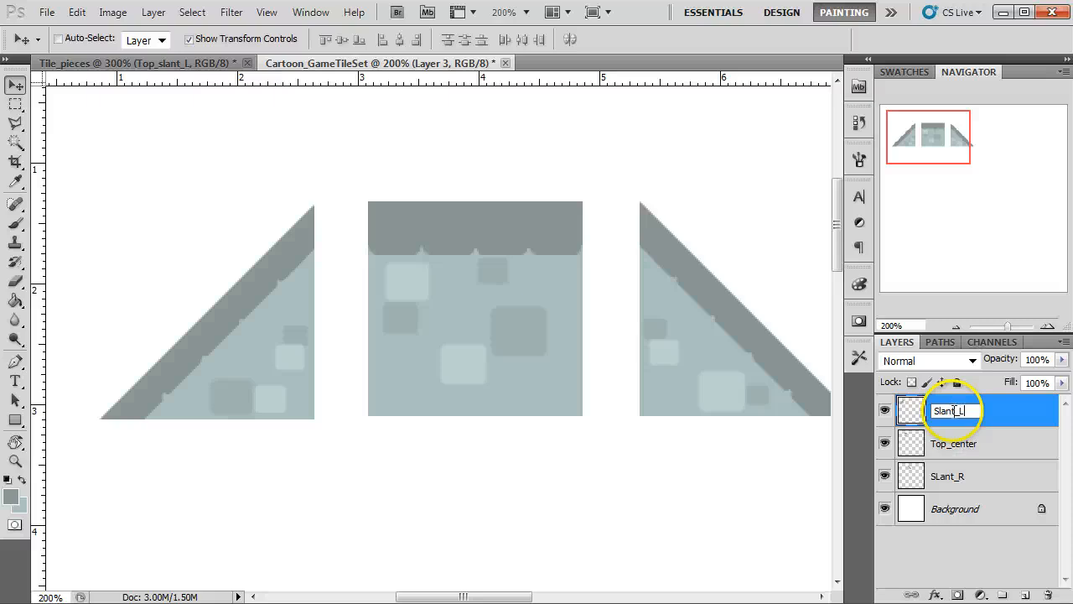
click(953, 443)
Move Slant_L and SLant_R flush against the left and right sides of the Top_center tile to test the fit
click(910, 410)
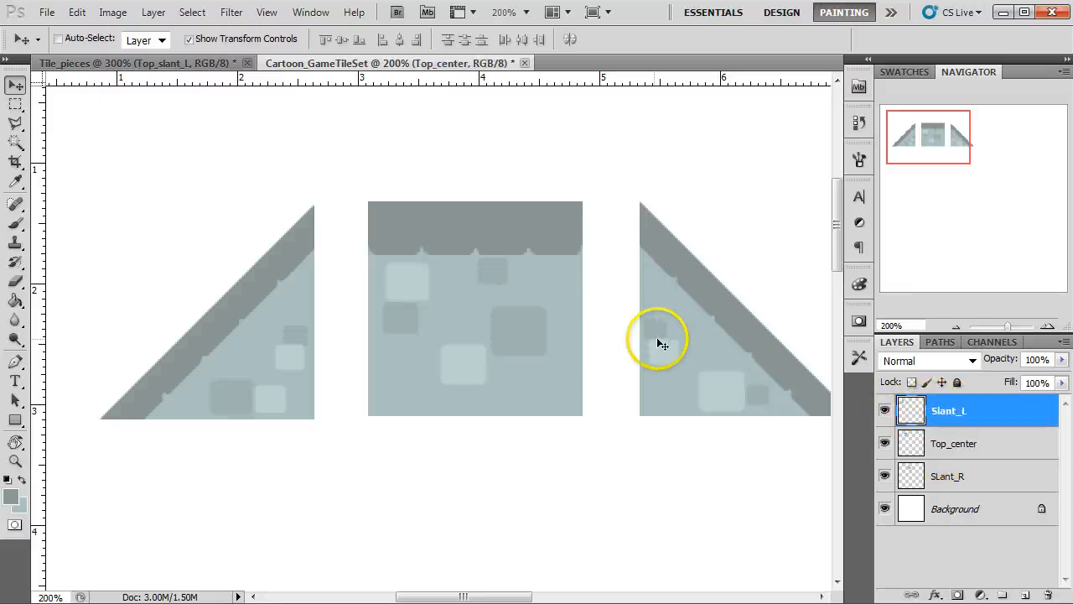
drag(297, 354, 351, 353)
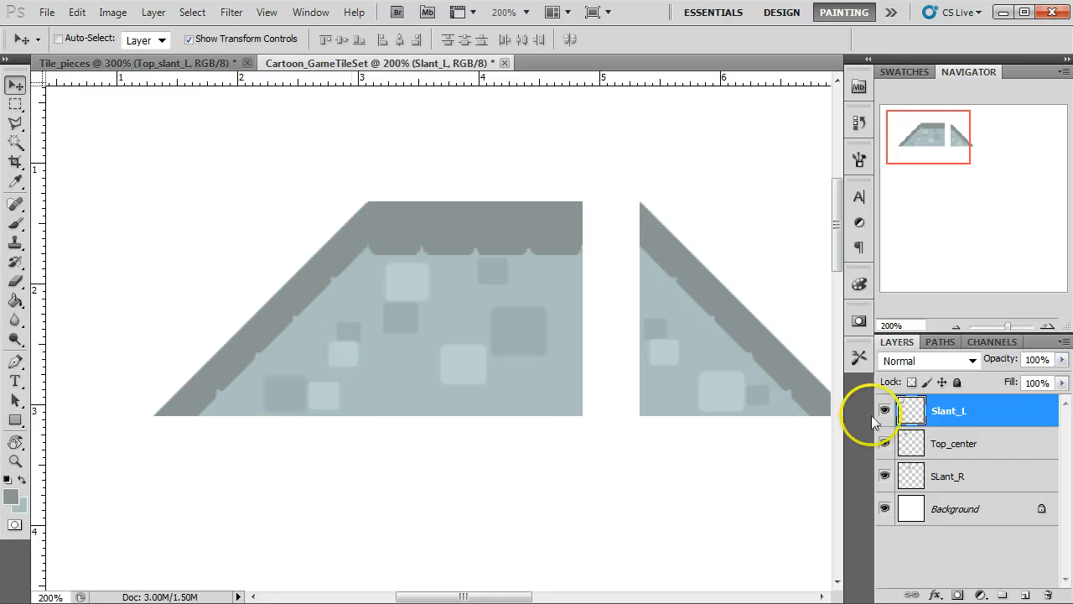
click(939, 476)
drag(690, 356, 645, 367)
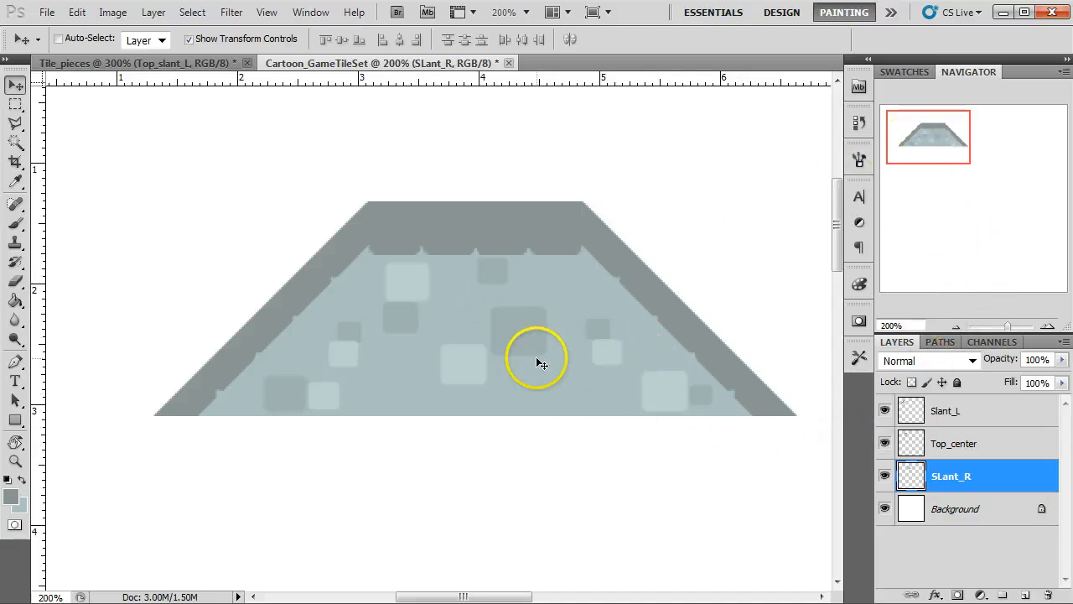
Move SLant_R and Slant_L back away from Top_center, leaving a gap on each side of the centre tile
drag(338, 352, 385, 350)
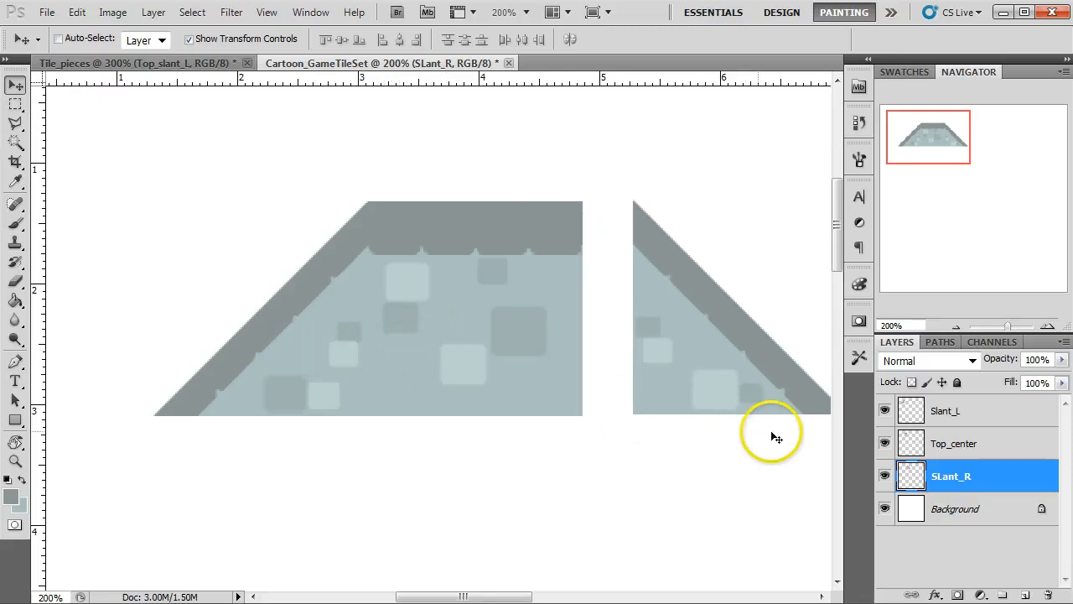
click(922, 410)
drag(271, 343, 202, 347)
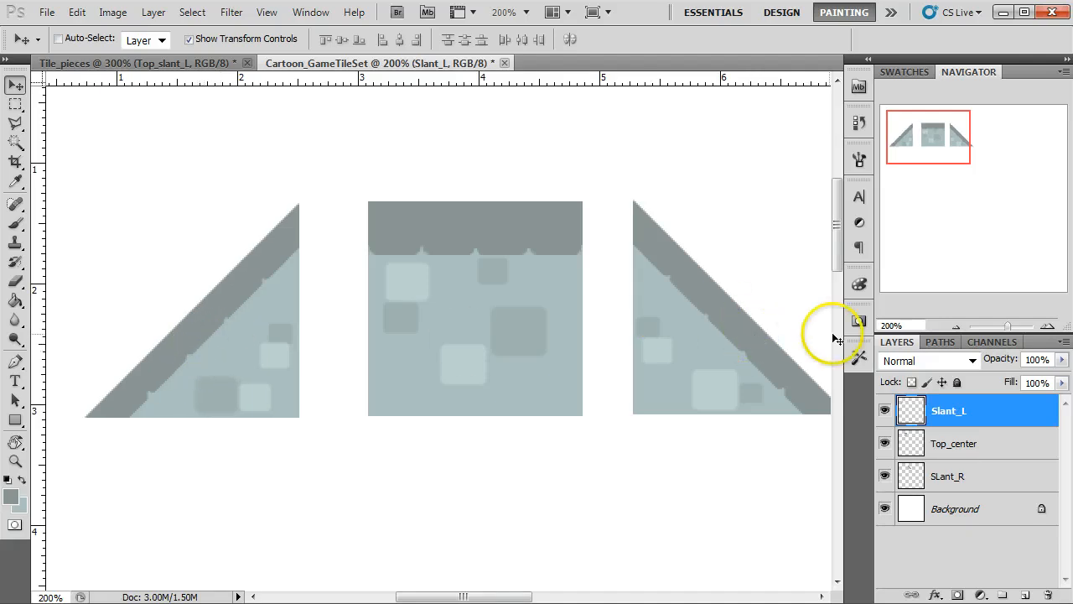
click(956, 327)
click(955, 326)
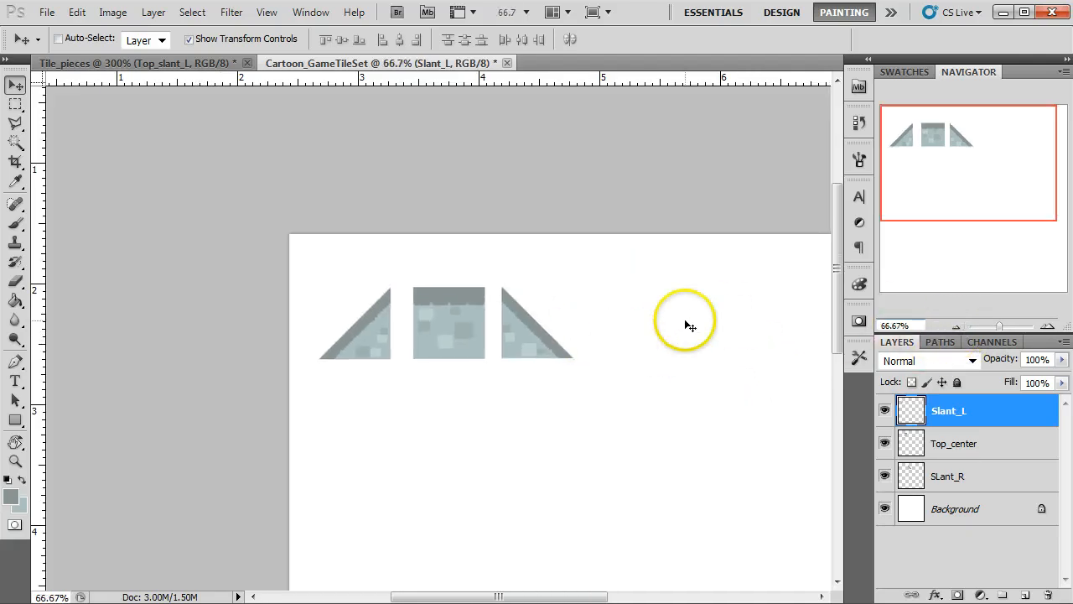